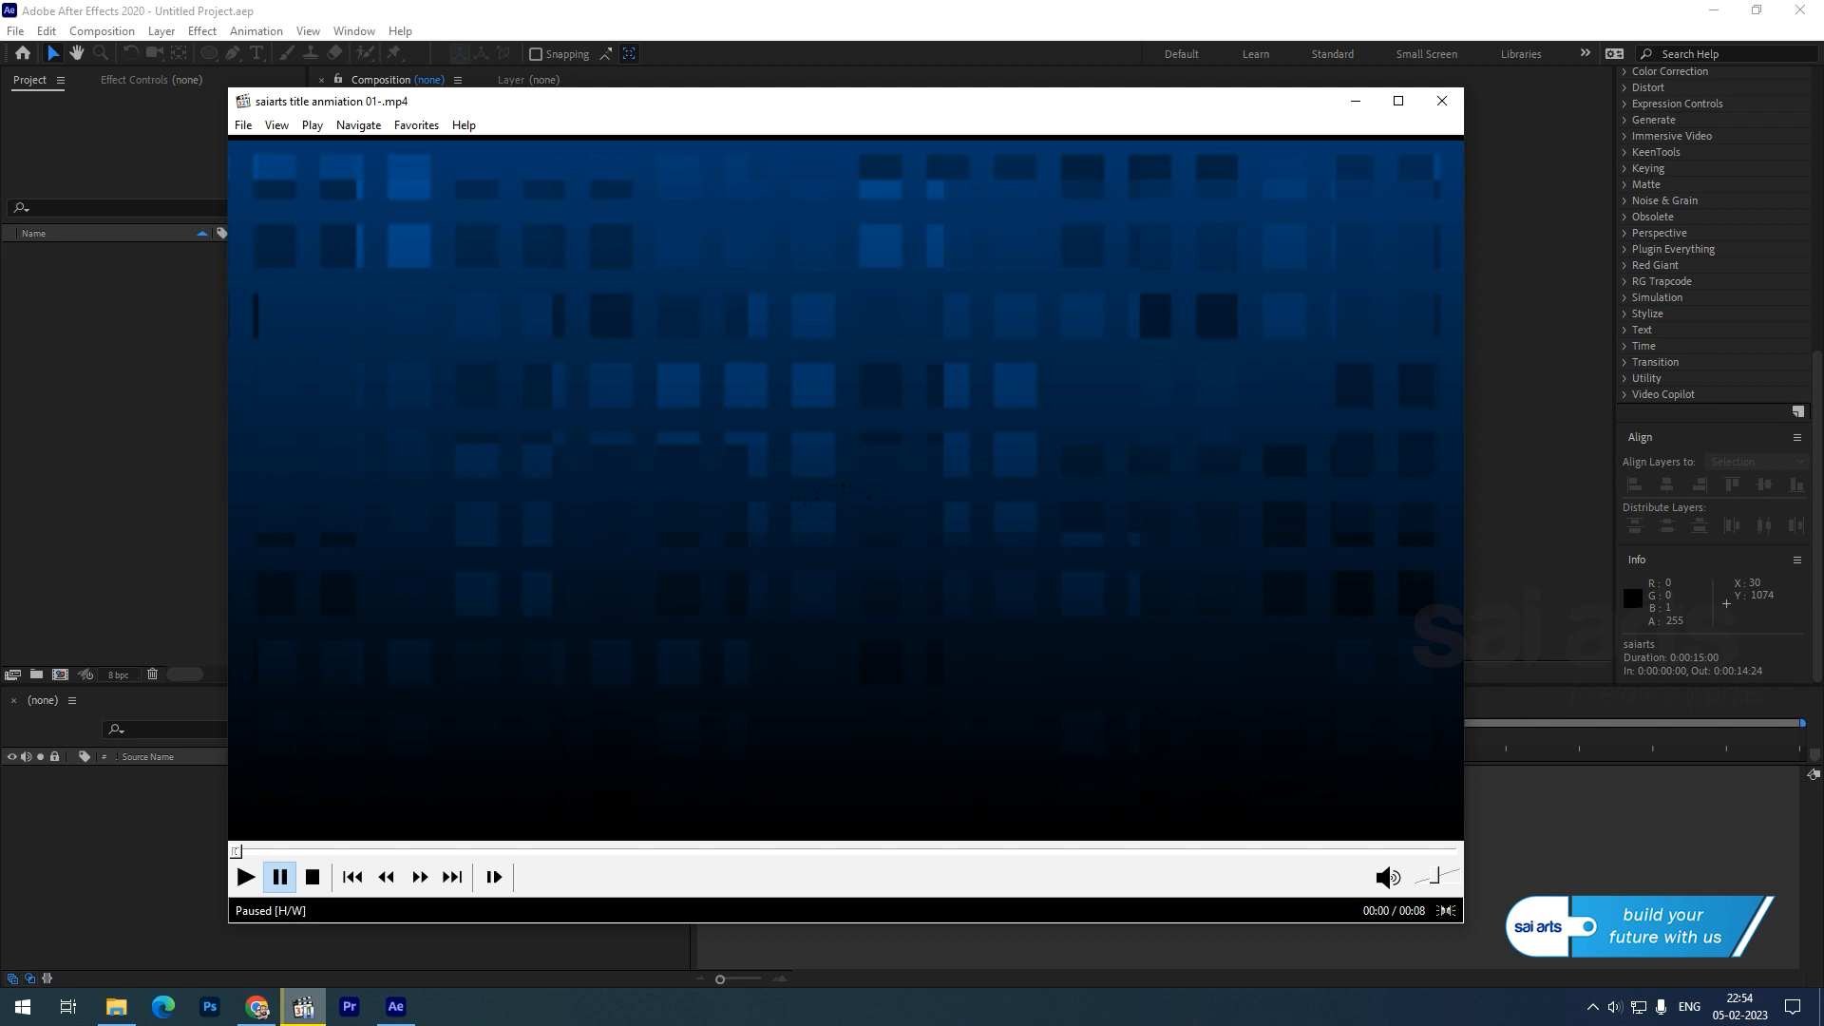
- Play the finished title animation video as a reference, and return to After Effects
{"action": "left_click", "coordinate": [245, 877]}
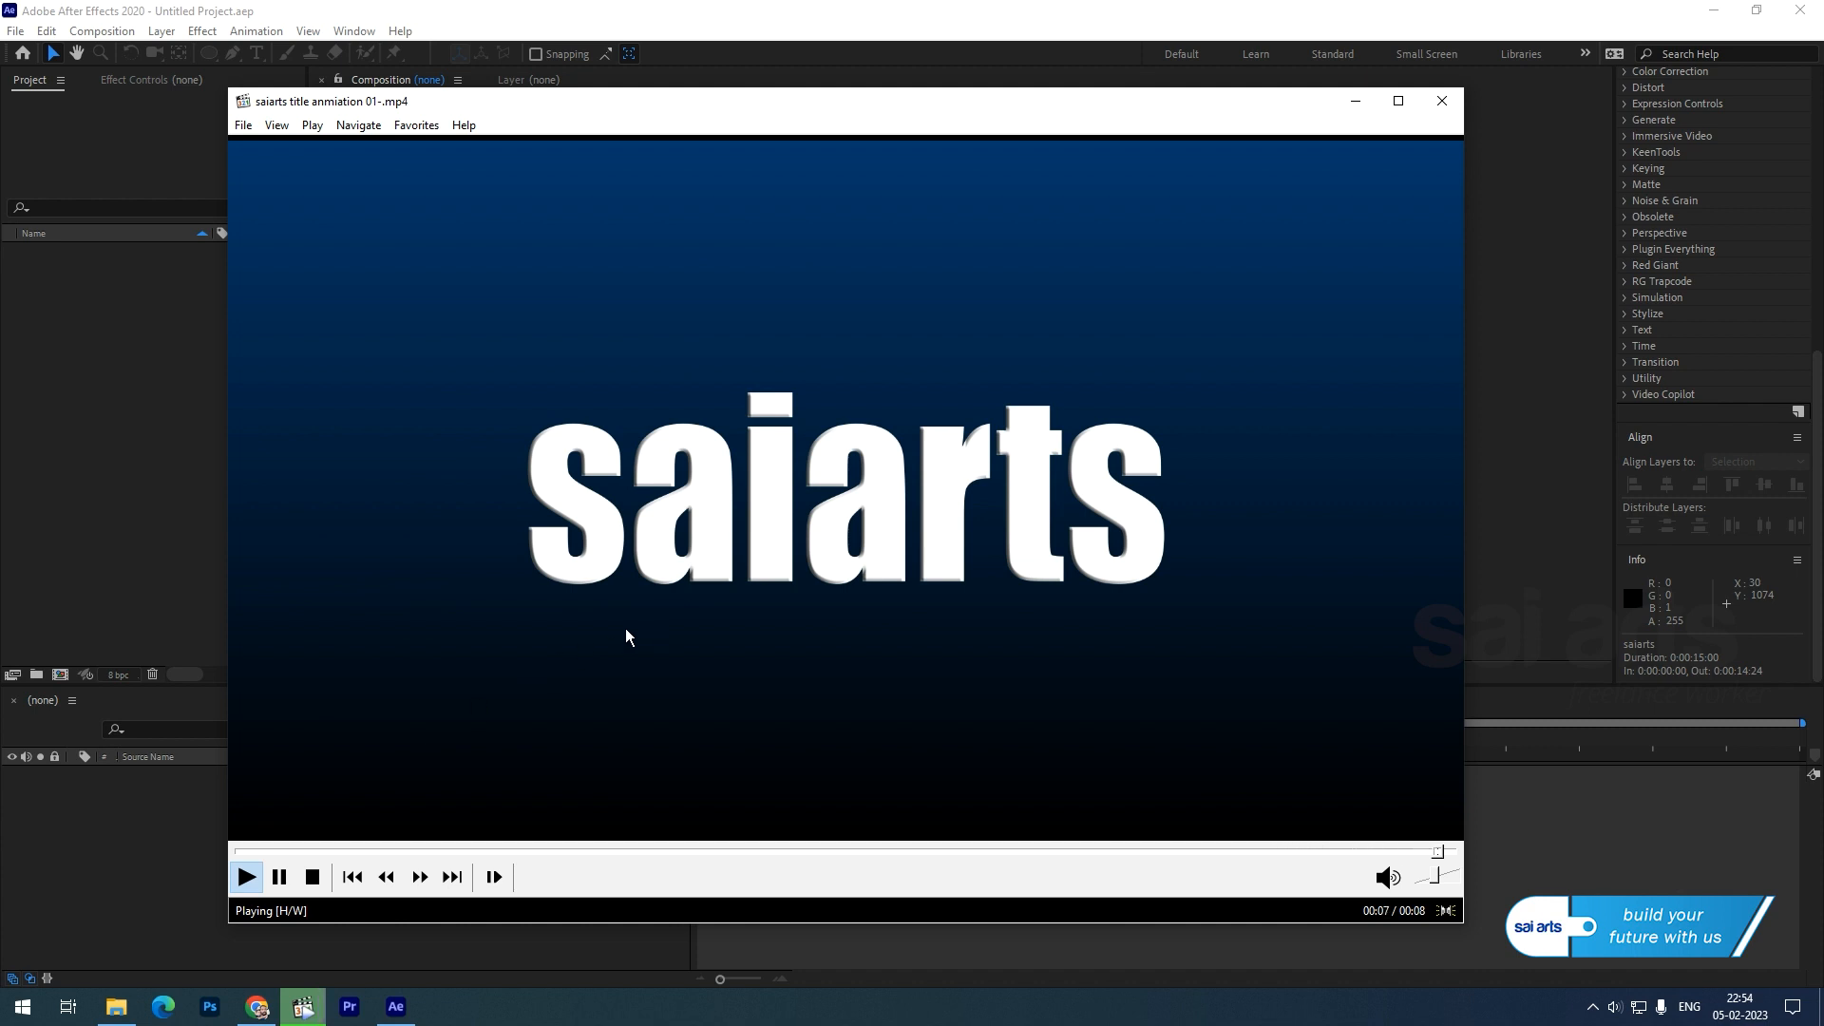
{"action": "left_click", "coordinate": [1119, 13]}
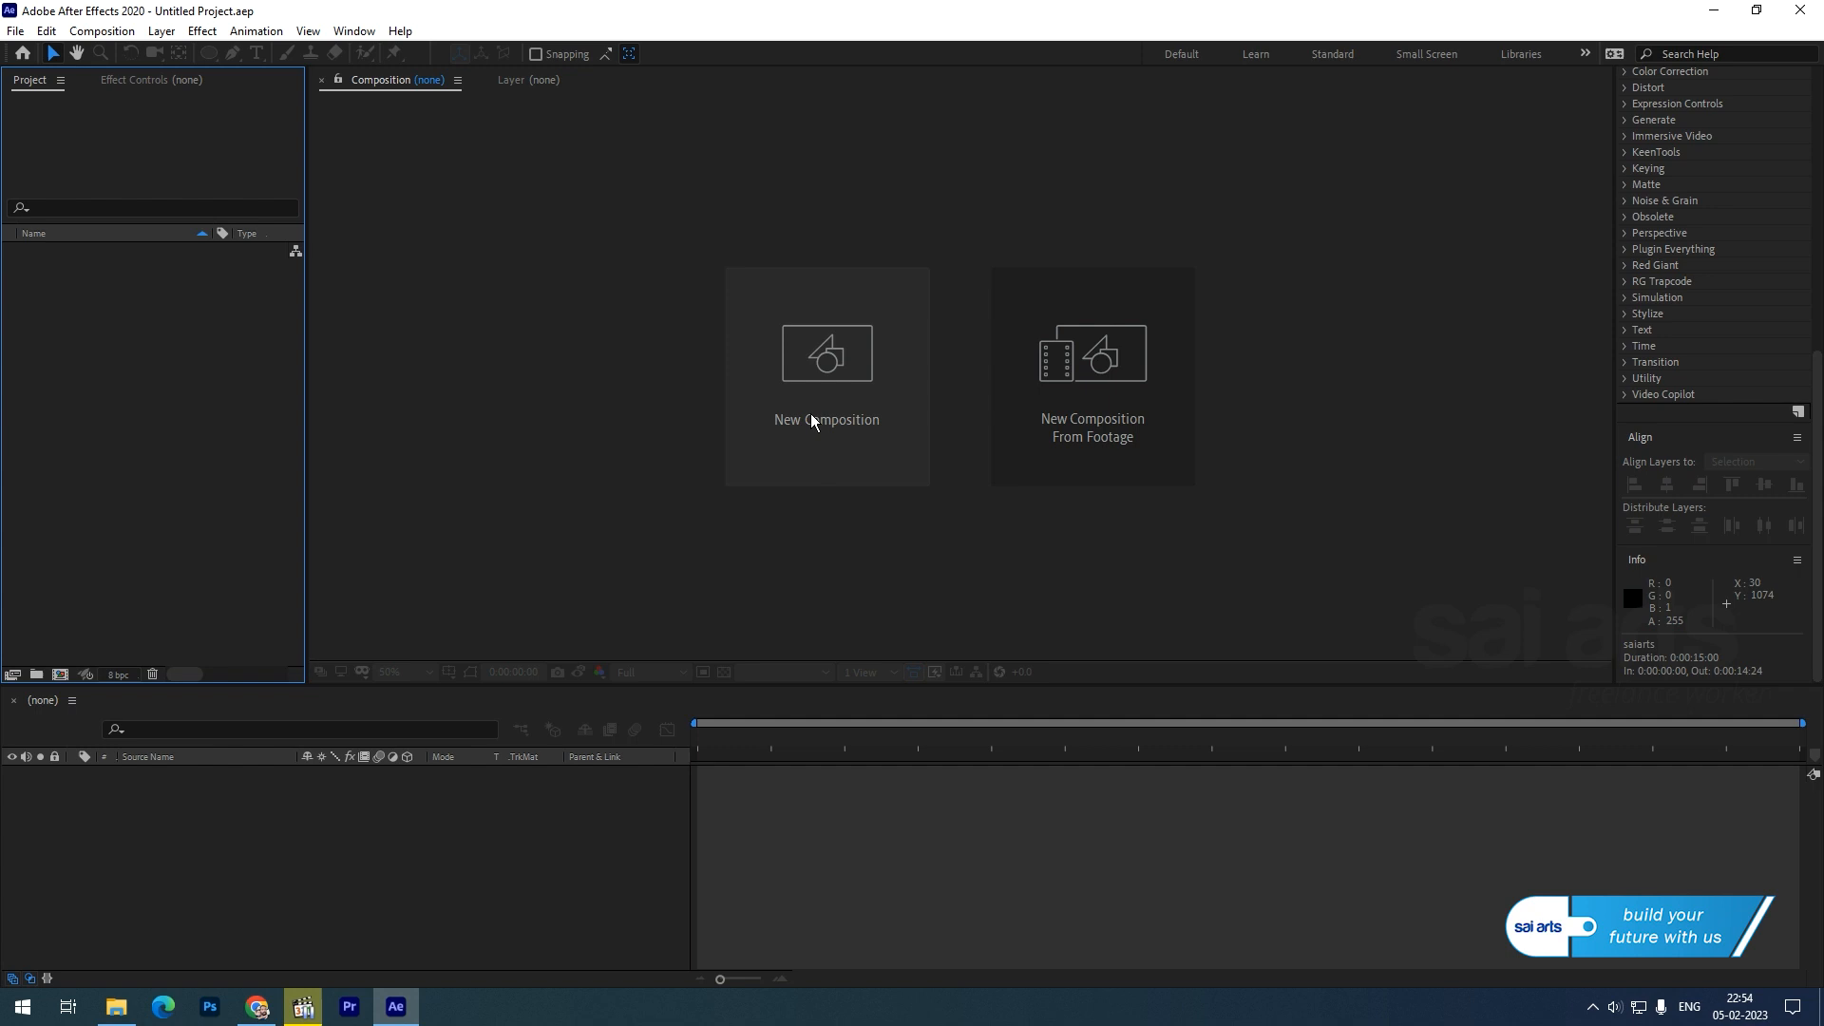
- Create a 1920 x 1080 composition with the HDTV 1080 25 preset and a 15-second duration
{"action": "left_click", "coordinate": [845, 386]}
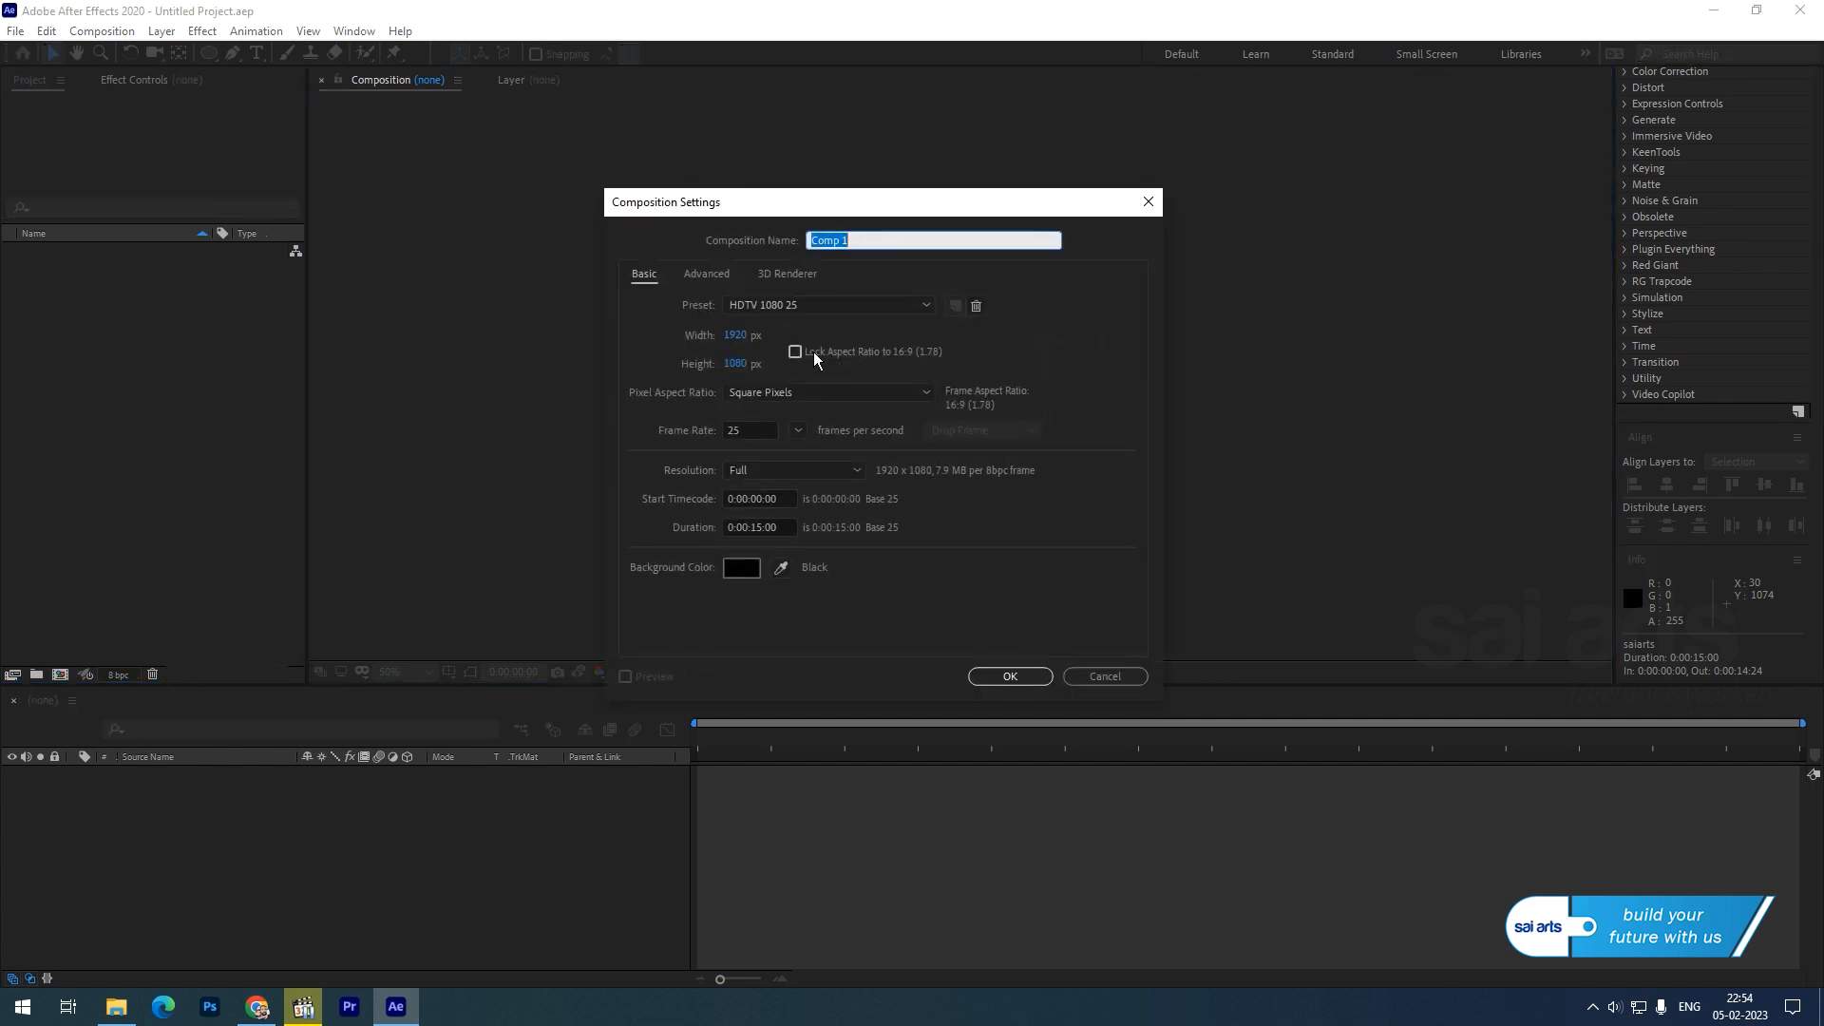
{"action": "left_click", "coordinate": [1012, 677]}
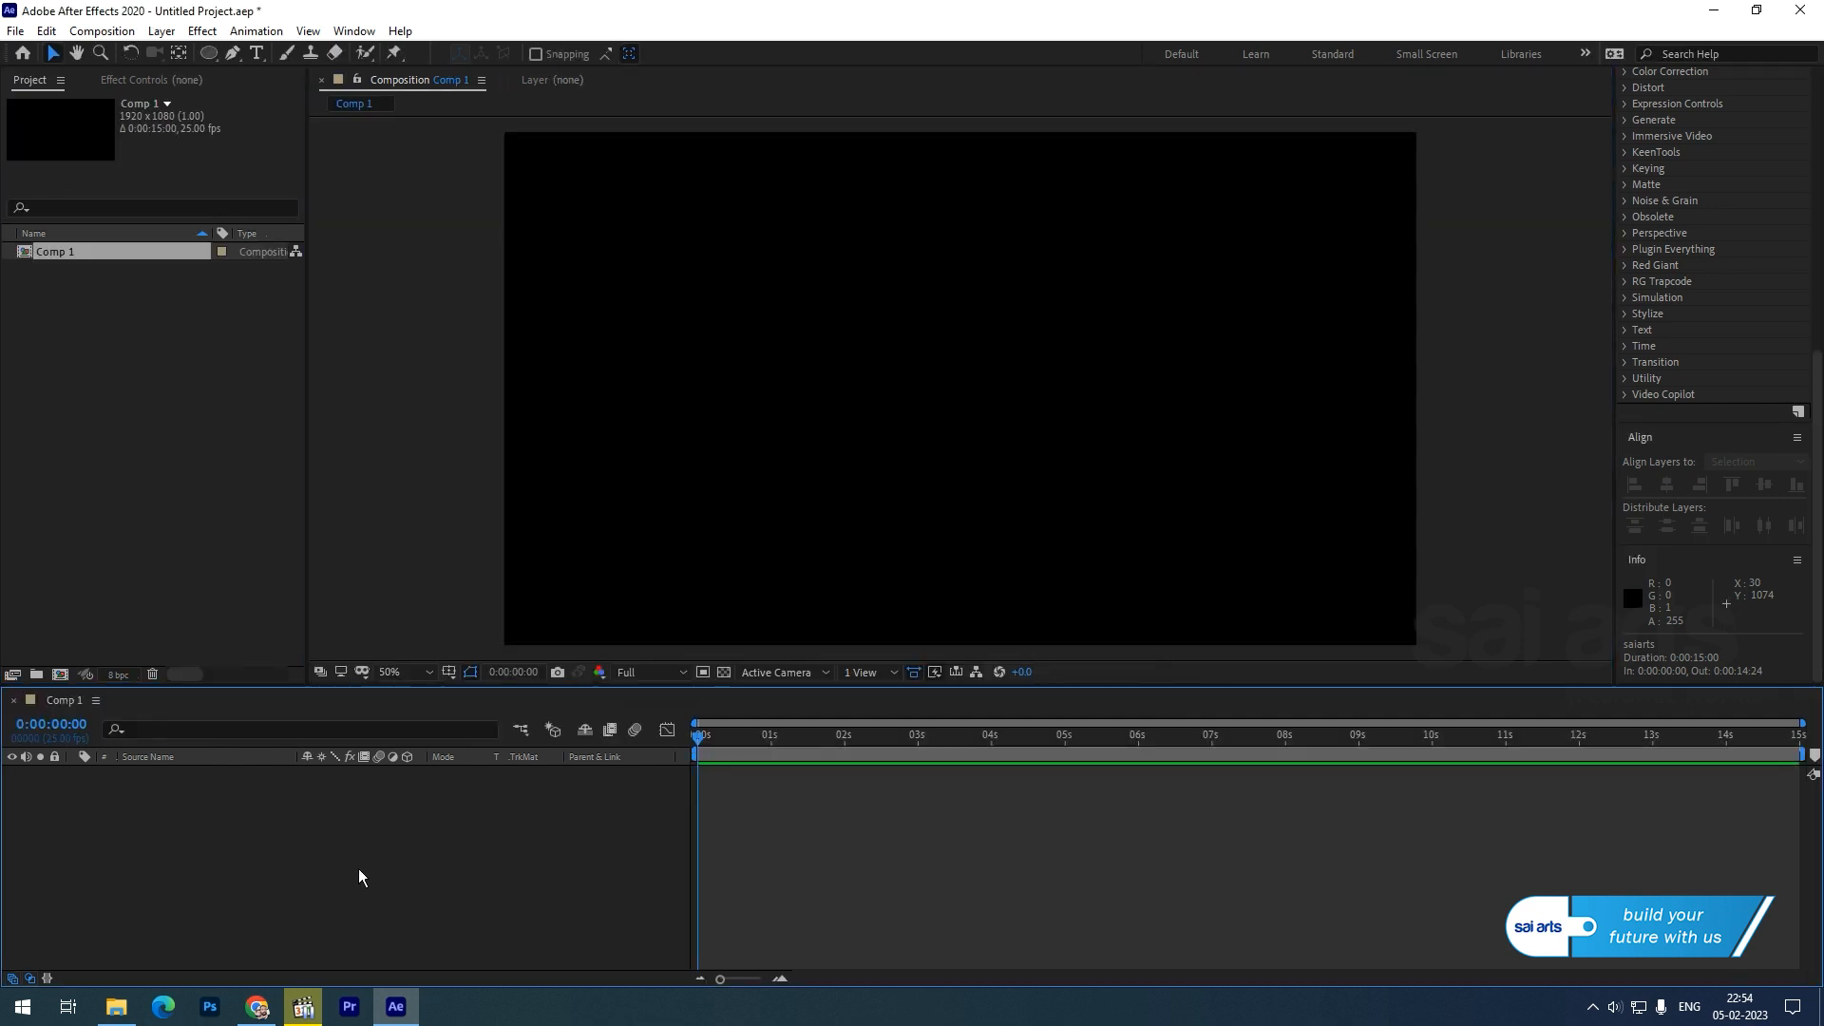
- Add a text layer reading "saiarts" and centre it vertically in the composition
{"action": "right_click", "coordinate": [111, 801]}
{"action": "mouse_move", "coordinate": [220, 590]}
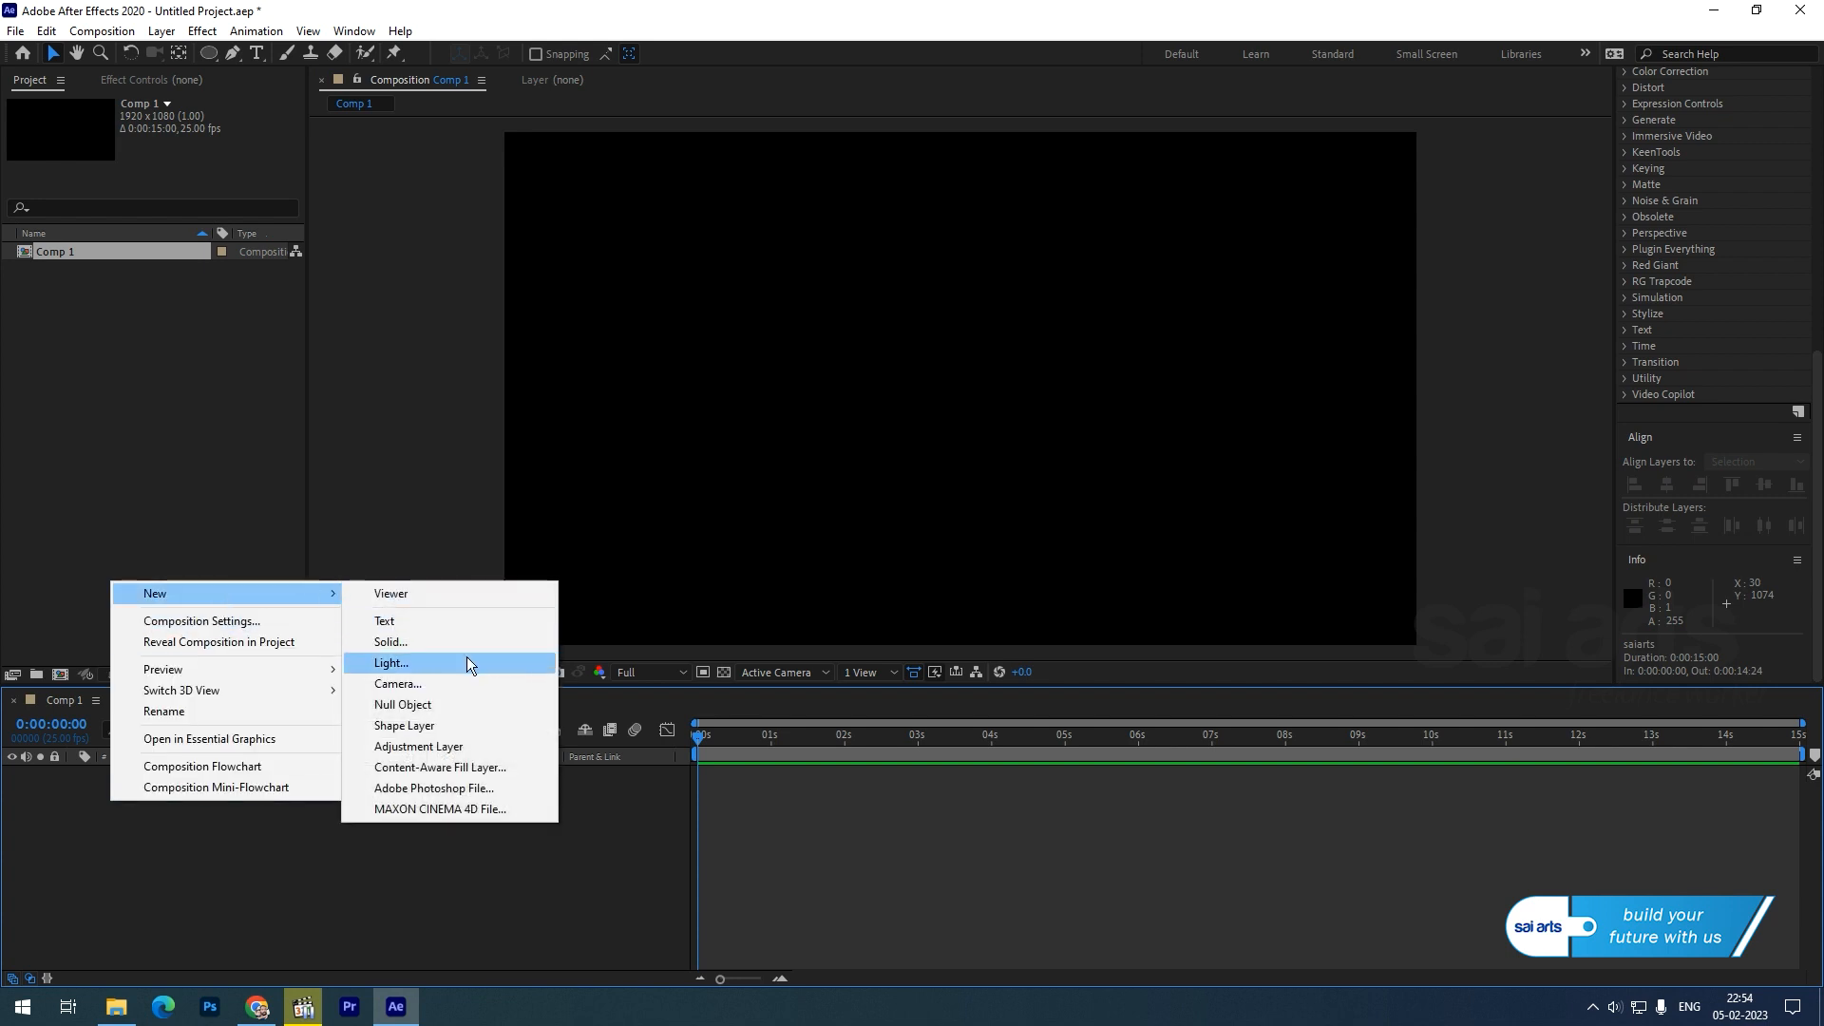
{"action": "left_click", "coordinate": [458, 622]}
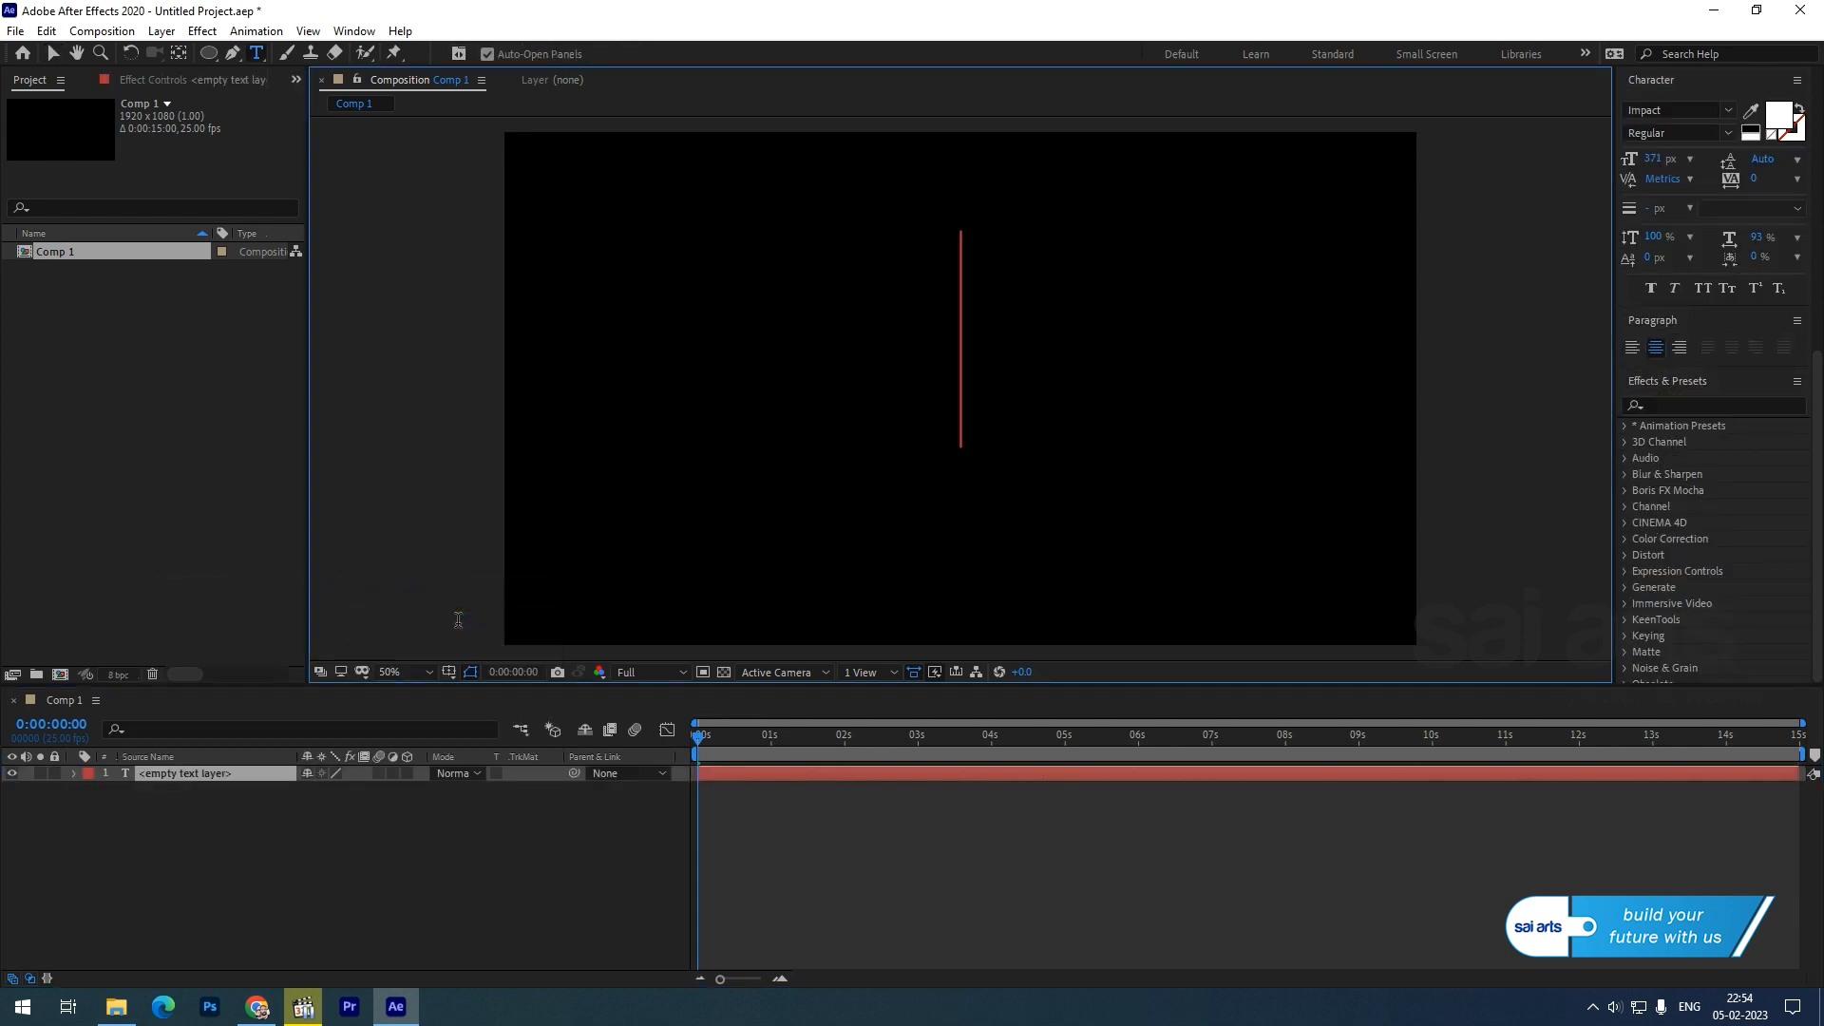
{"action": "type", "text": "saiarts"}
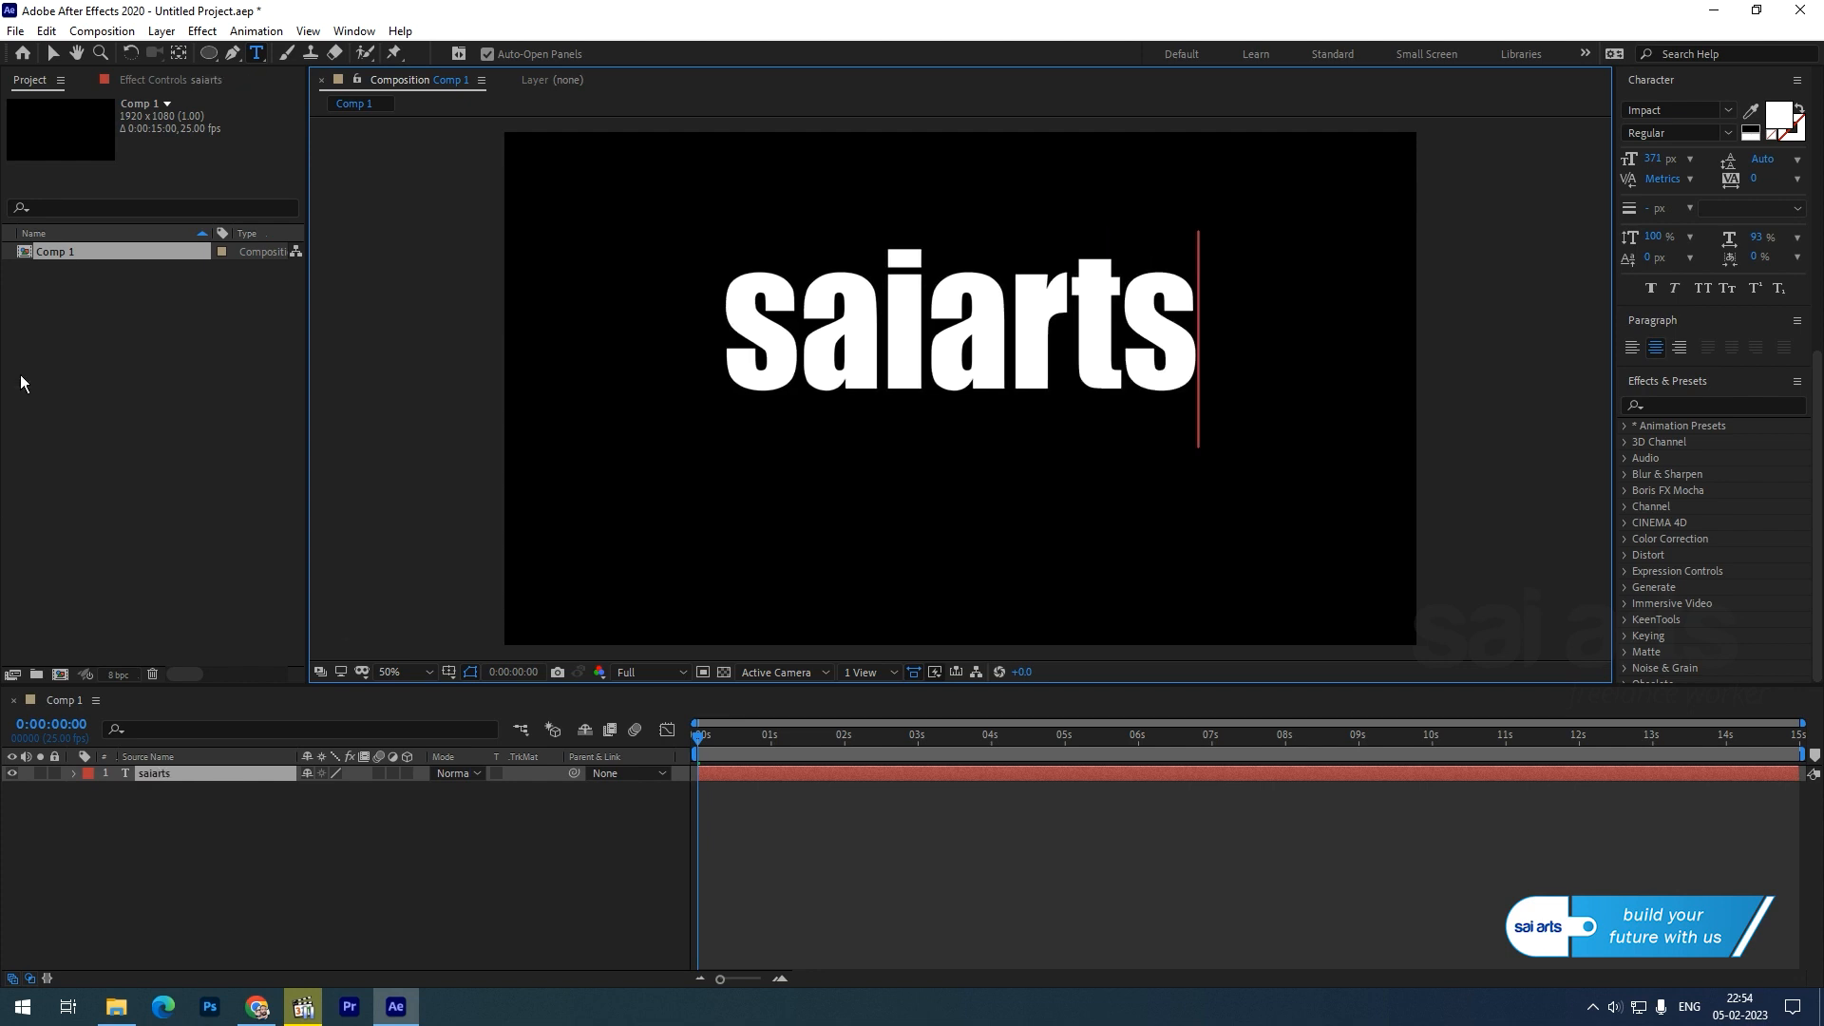
{"action": "left_click", "coordinate": [48, 53]}
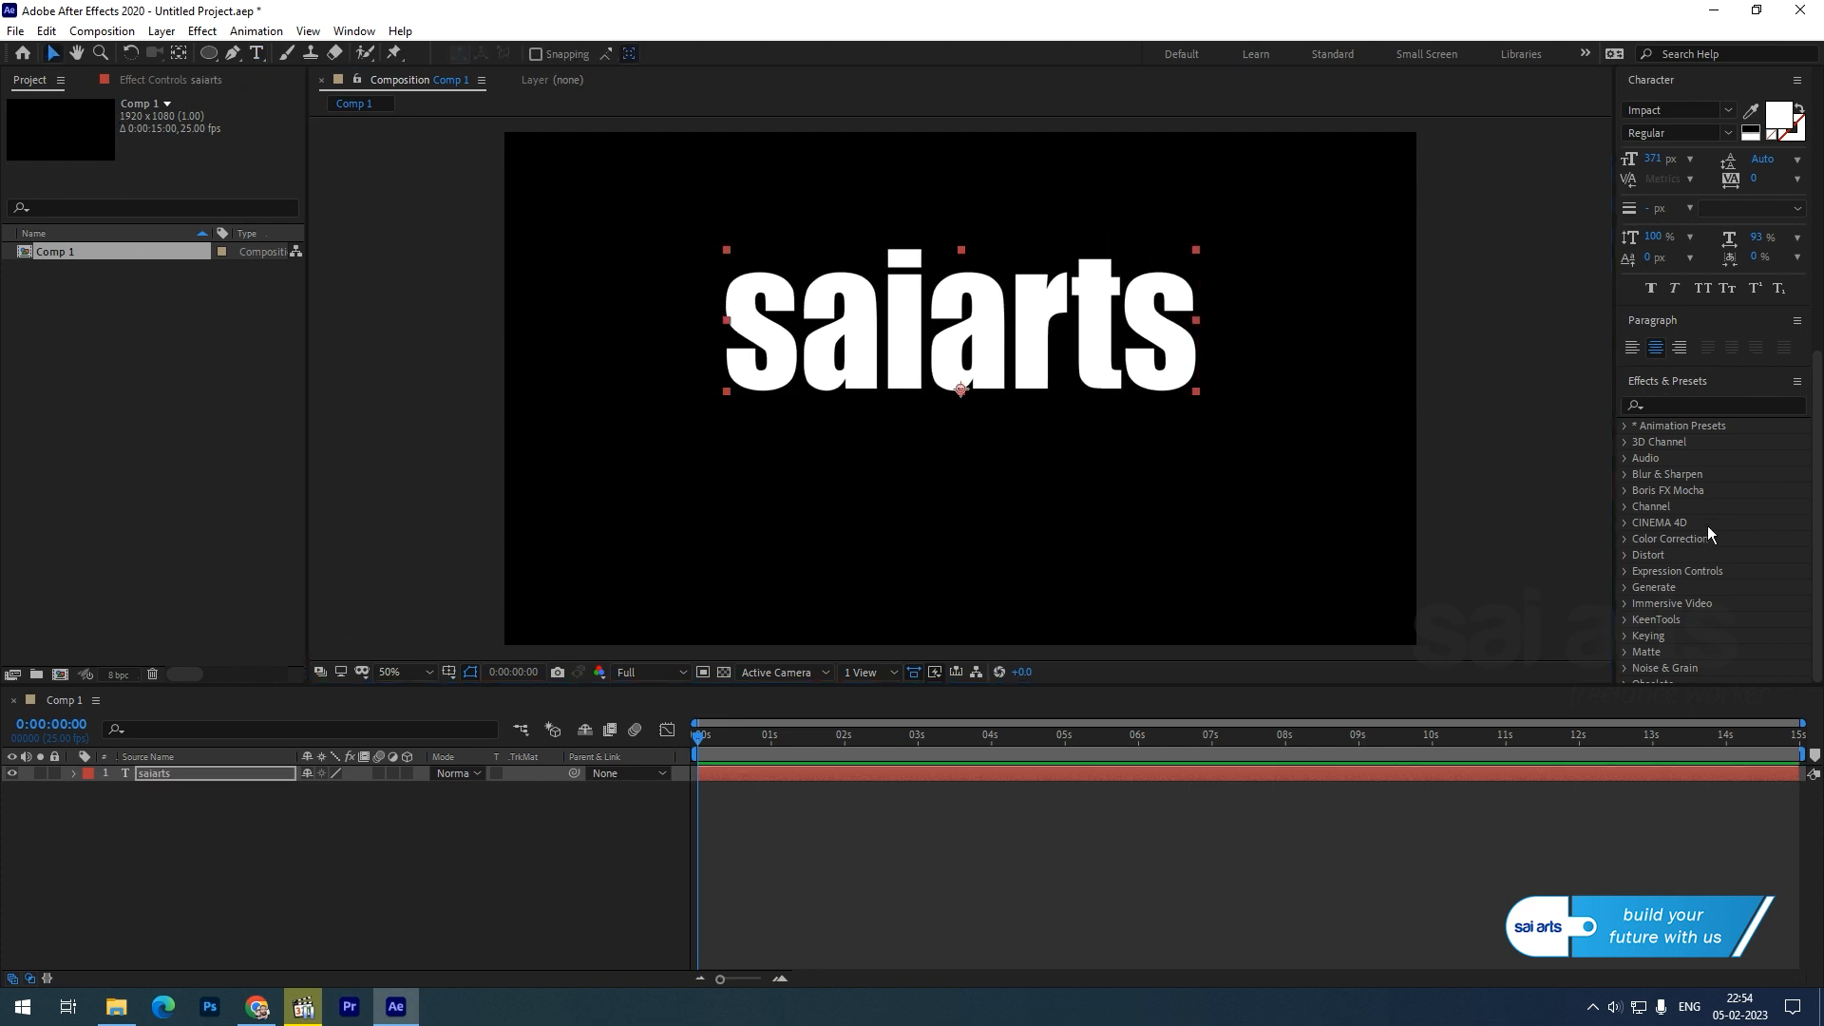
{"action": "left_click", "coordinate": [1671, 486]}
{"action": "left_click", "coordinate": [1764, 485]}
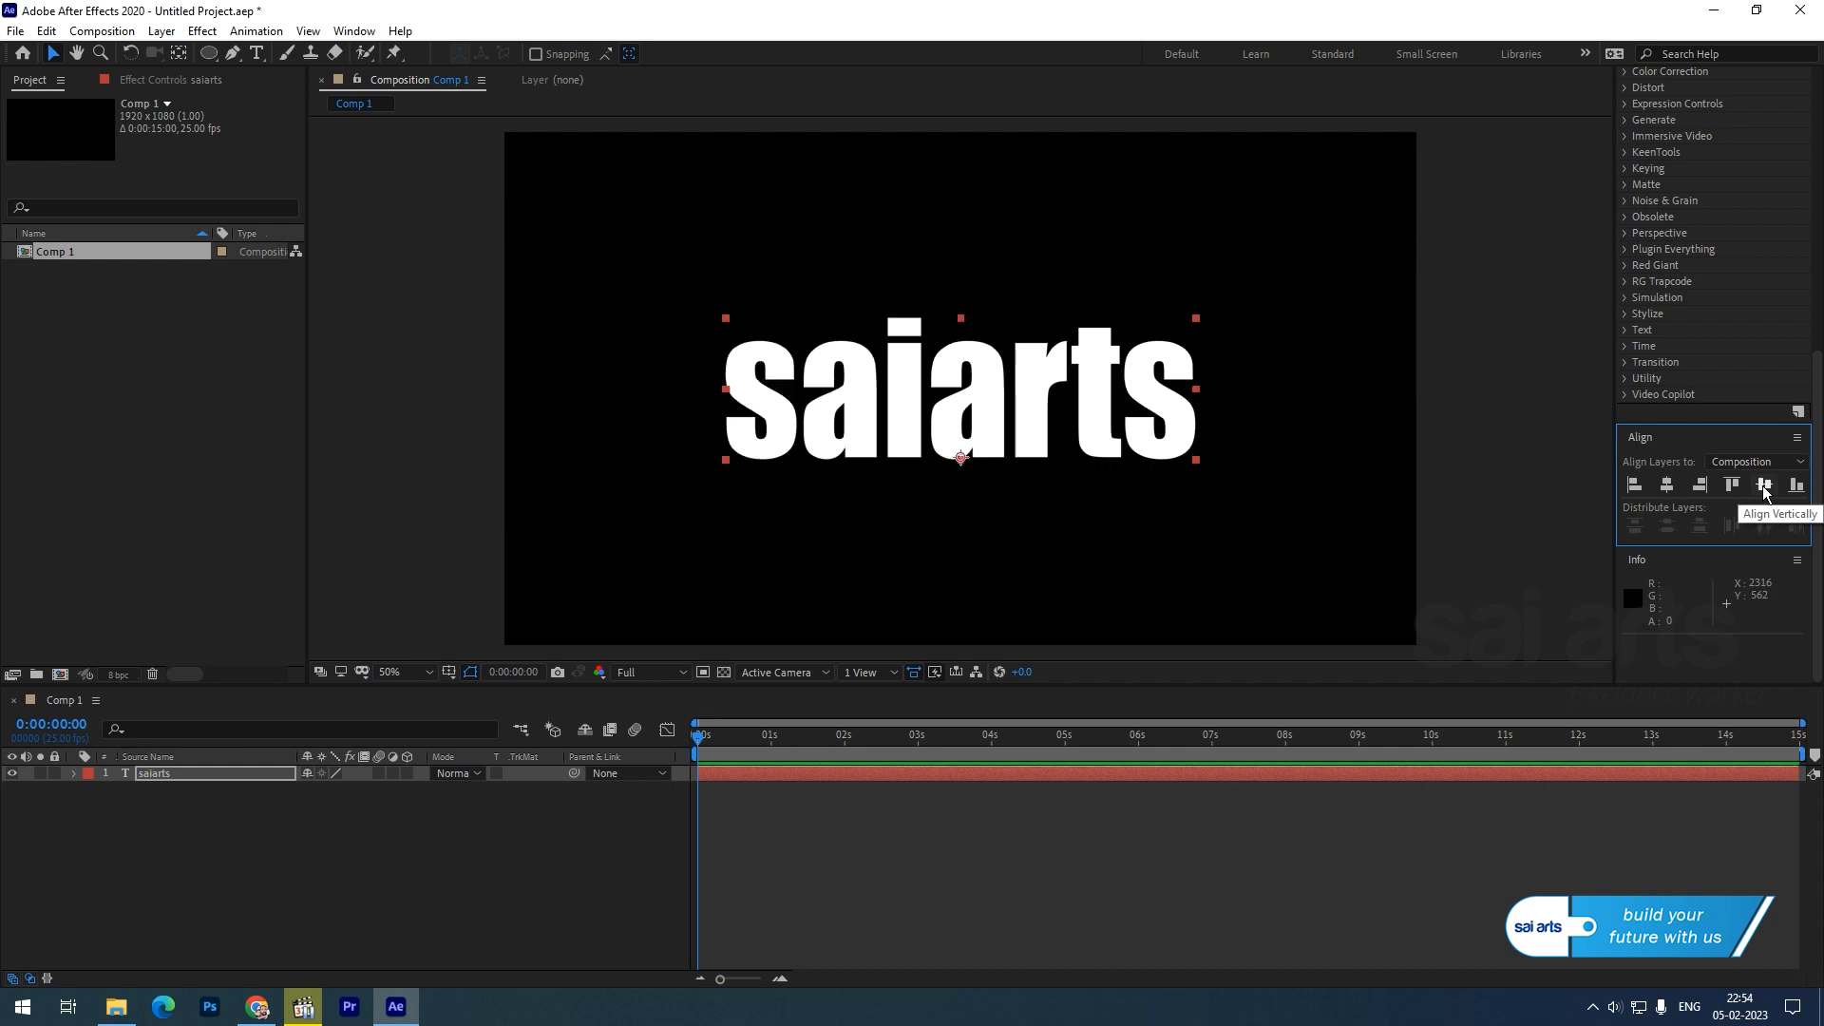
- Create masks from the saiarts text layer
{"action": "left_click", "coordinate": [195, 772]}
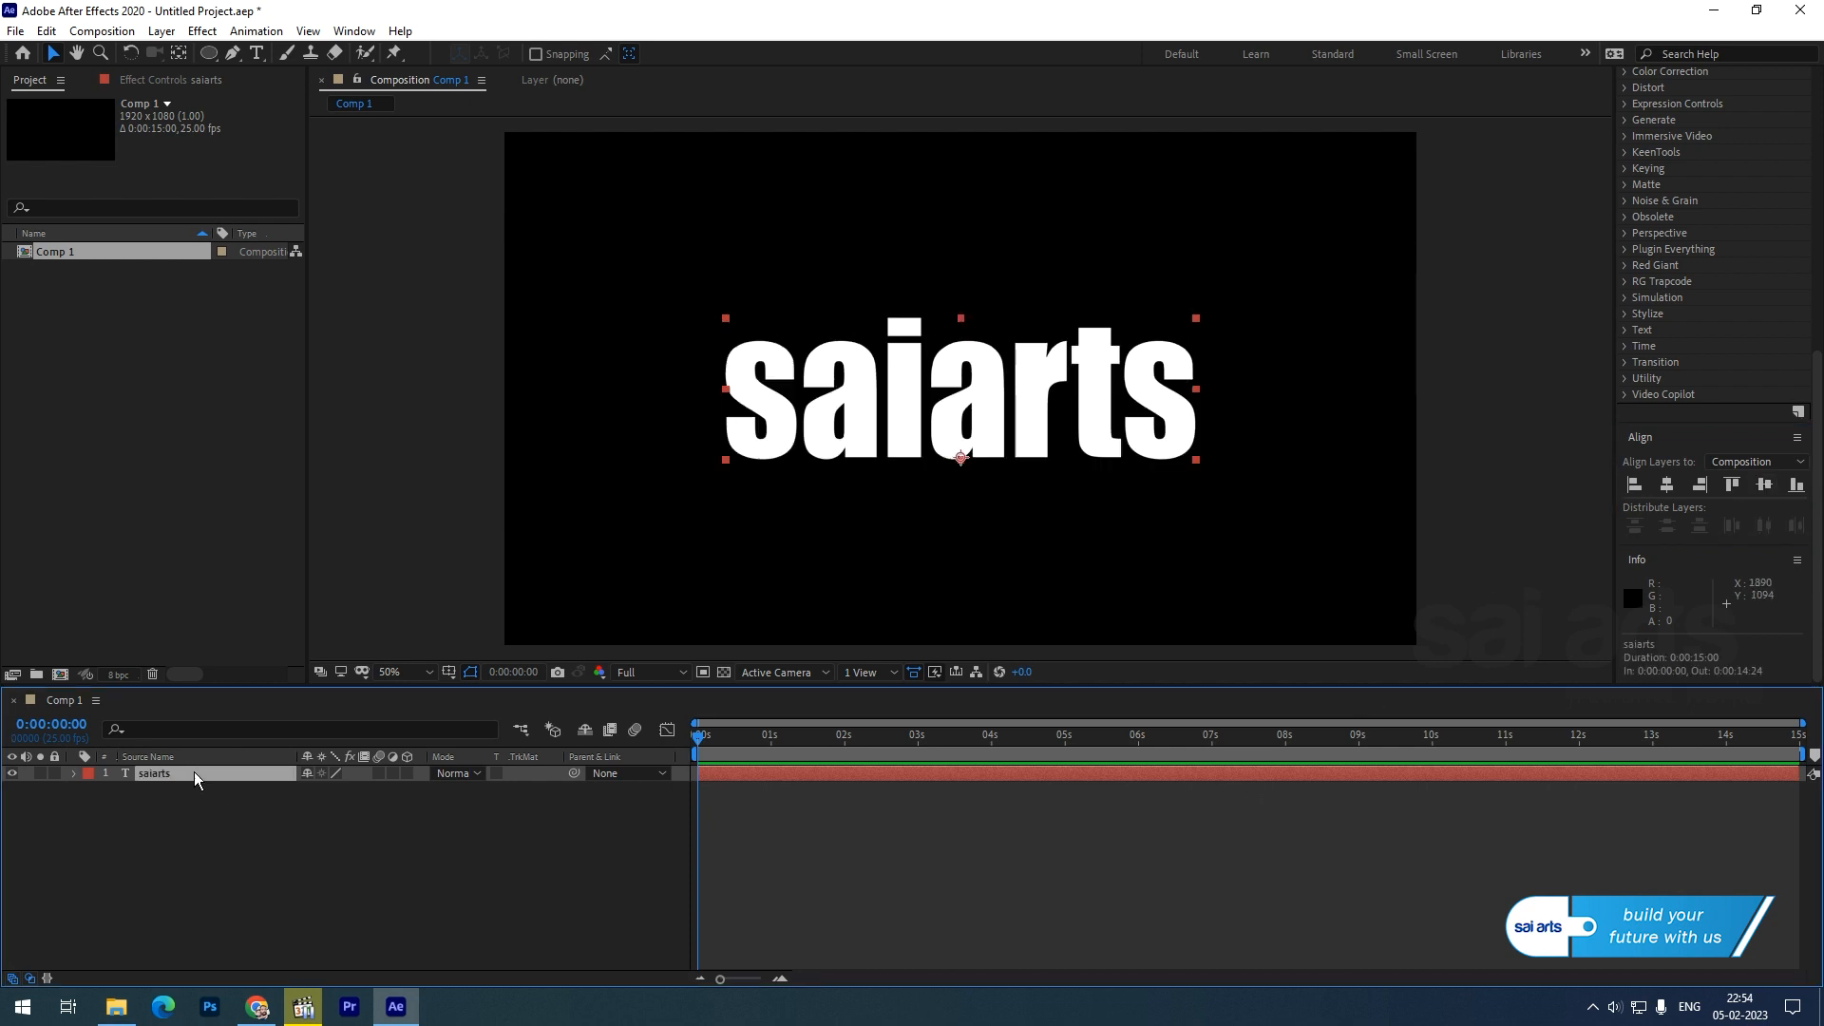
{"action": "right_click", "coordinate": [194, 772]}
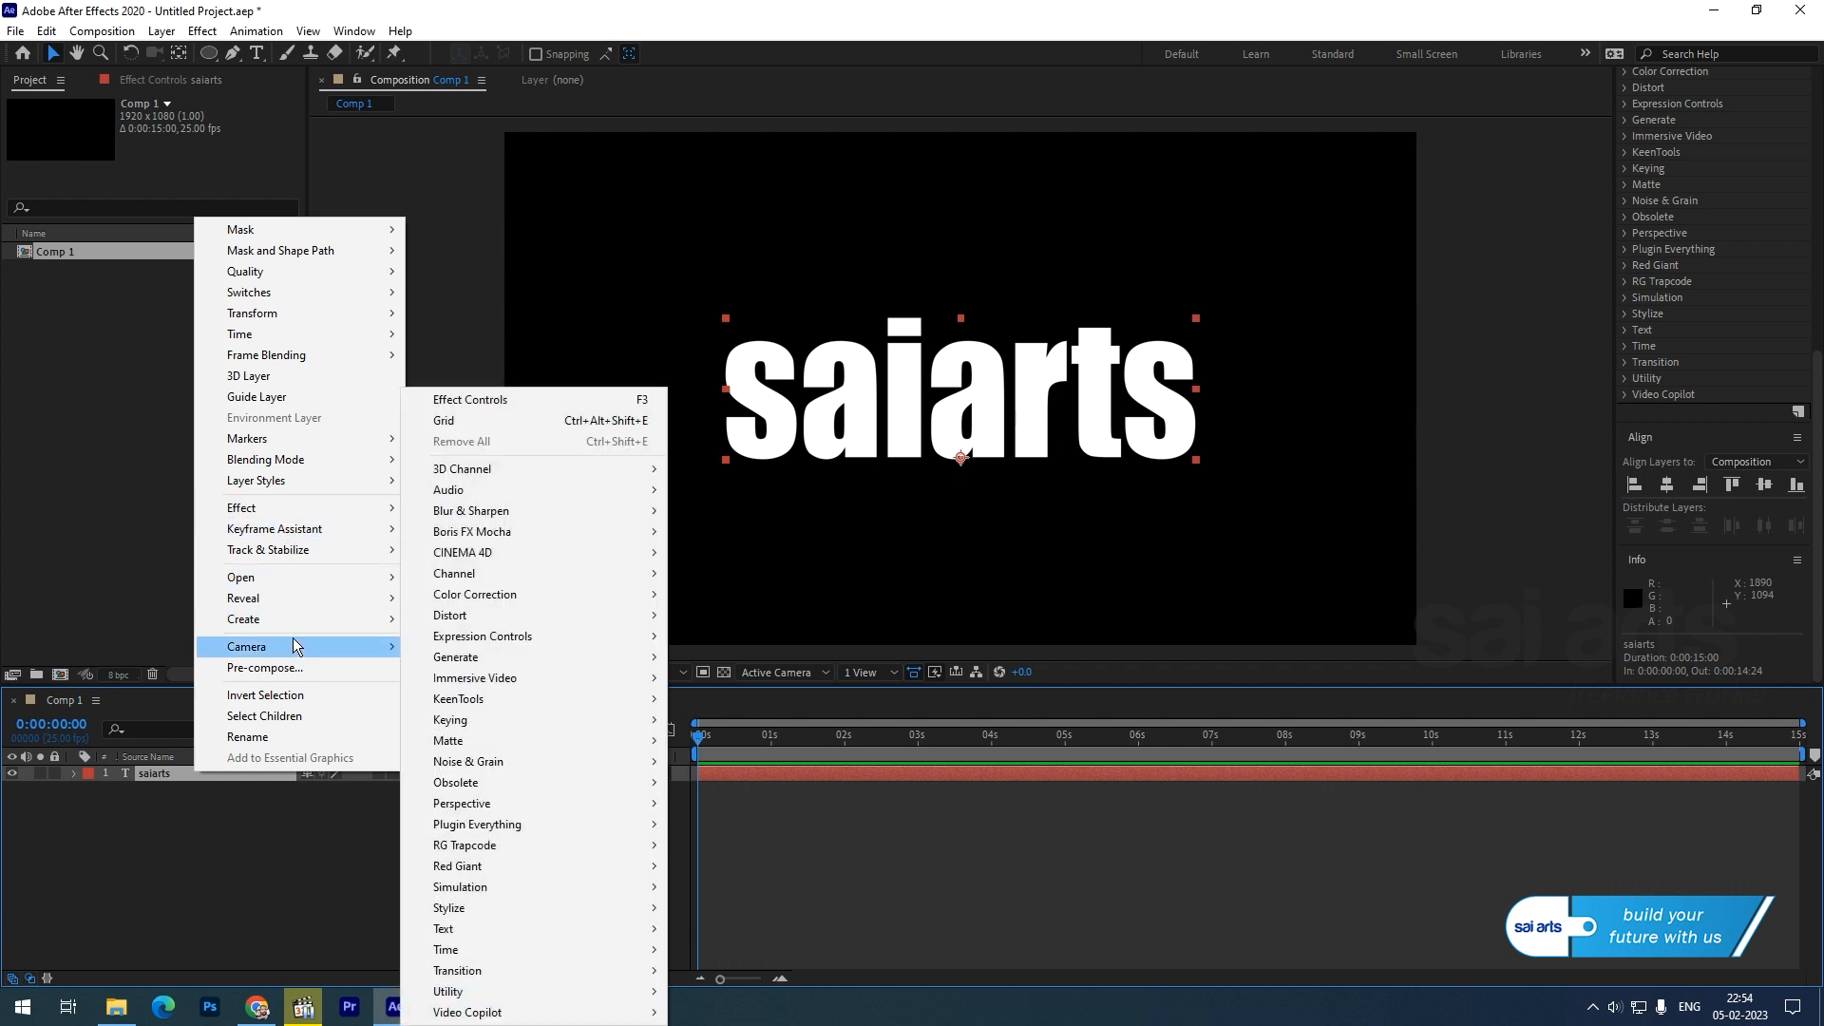
{"action": "mouse_move", "coordinate": [294, 619]}
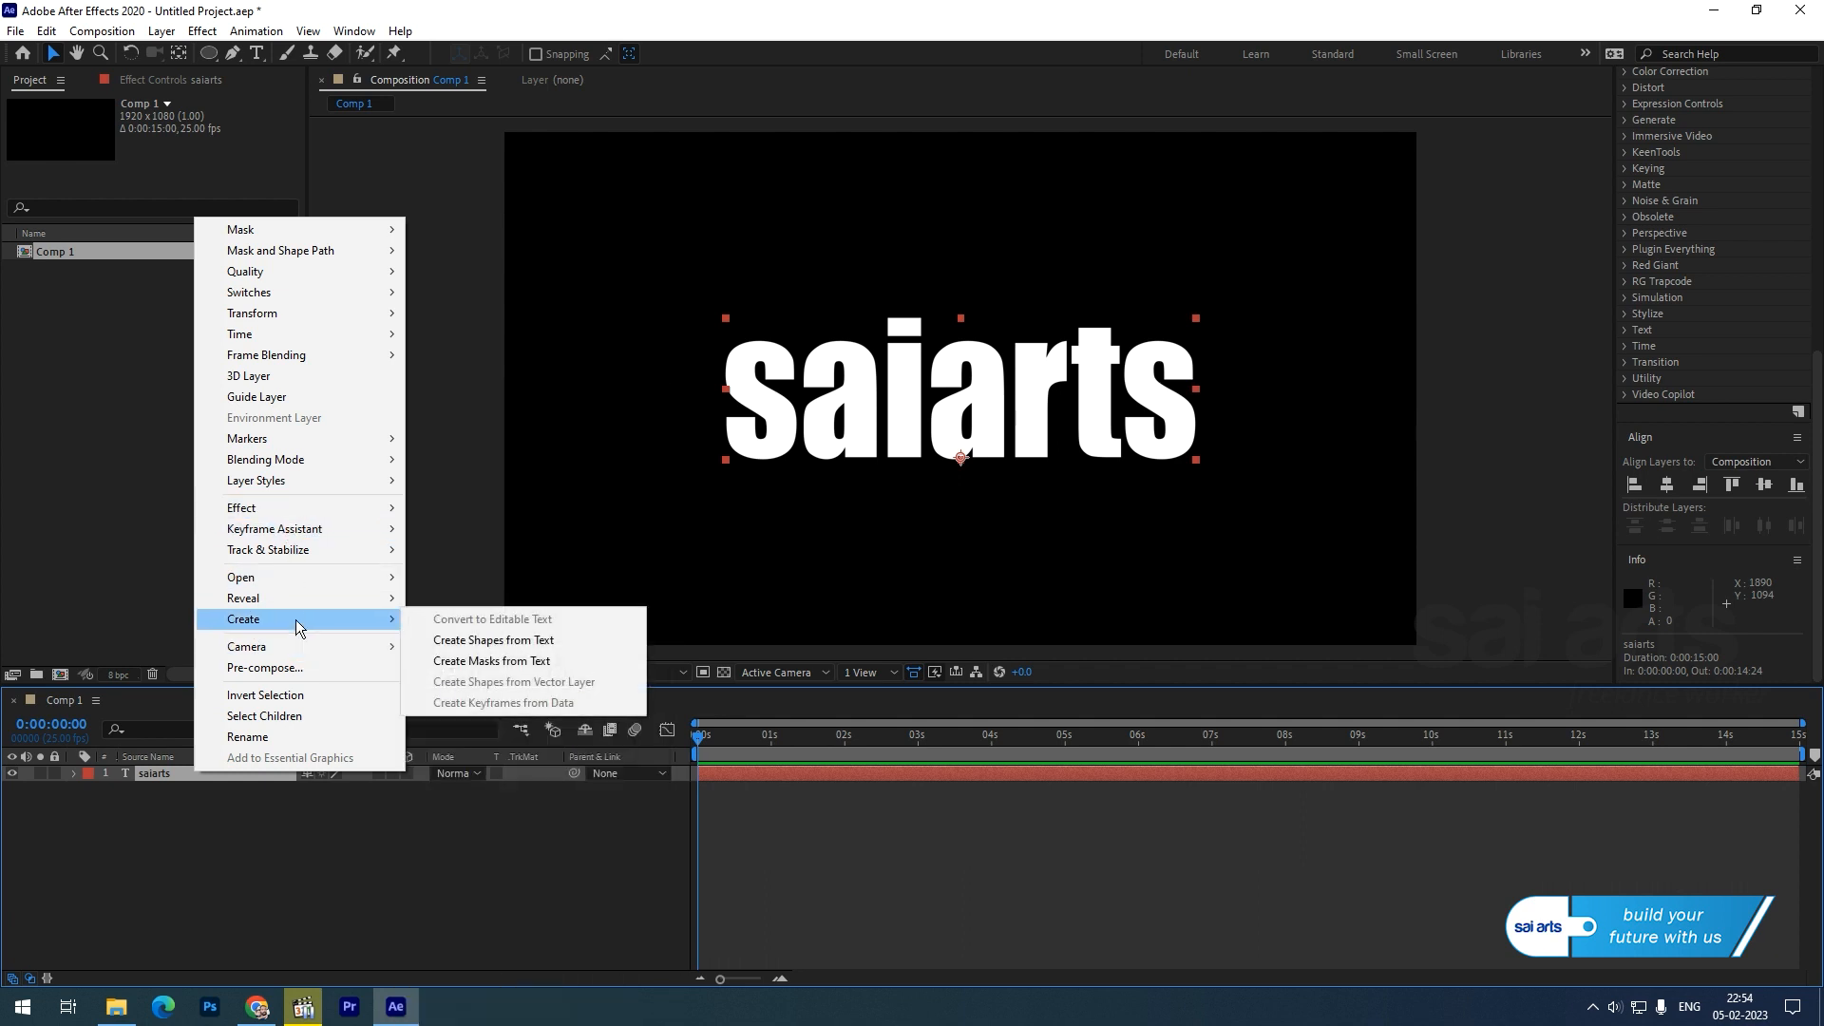
{"action": "left_click", "coordinate": [543, 664]}
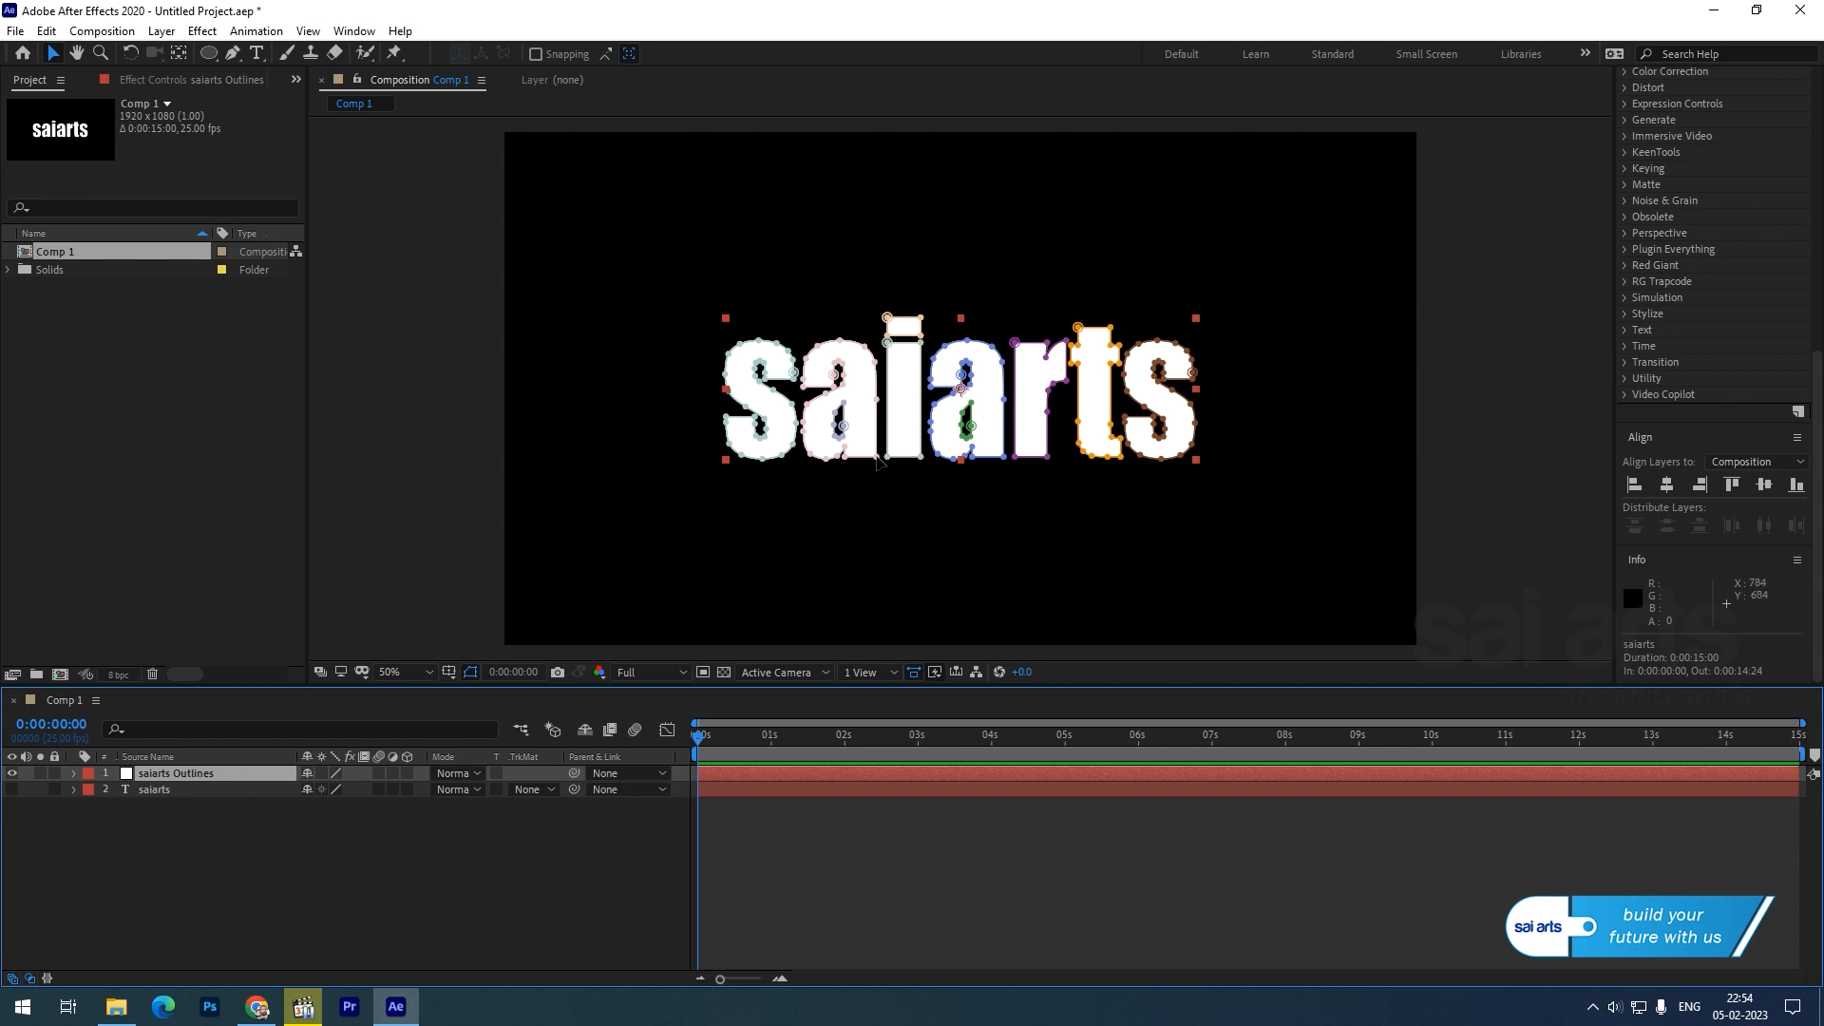
{"action": "key", "text": "slash"}
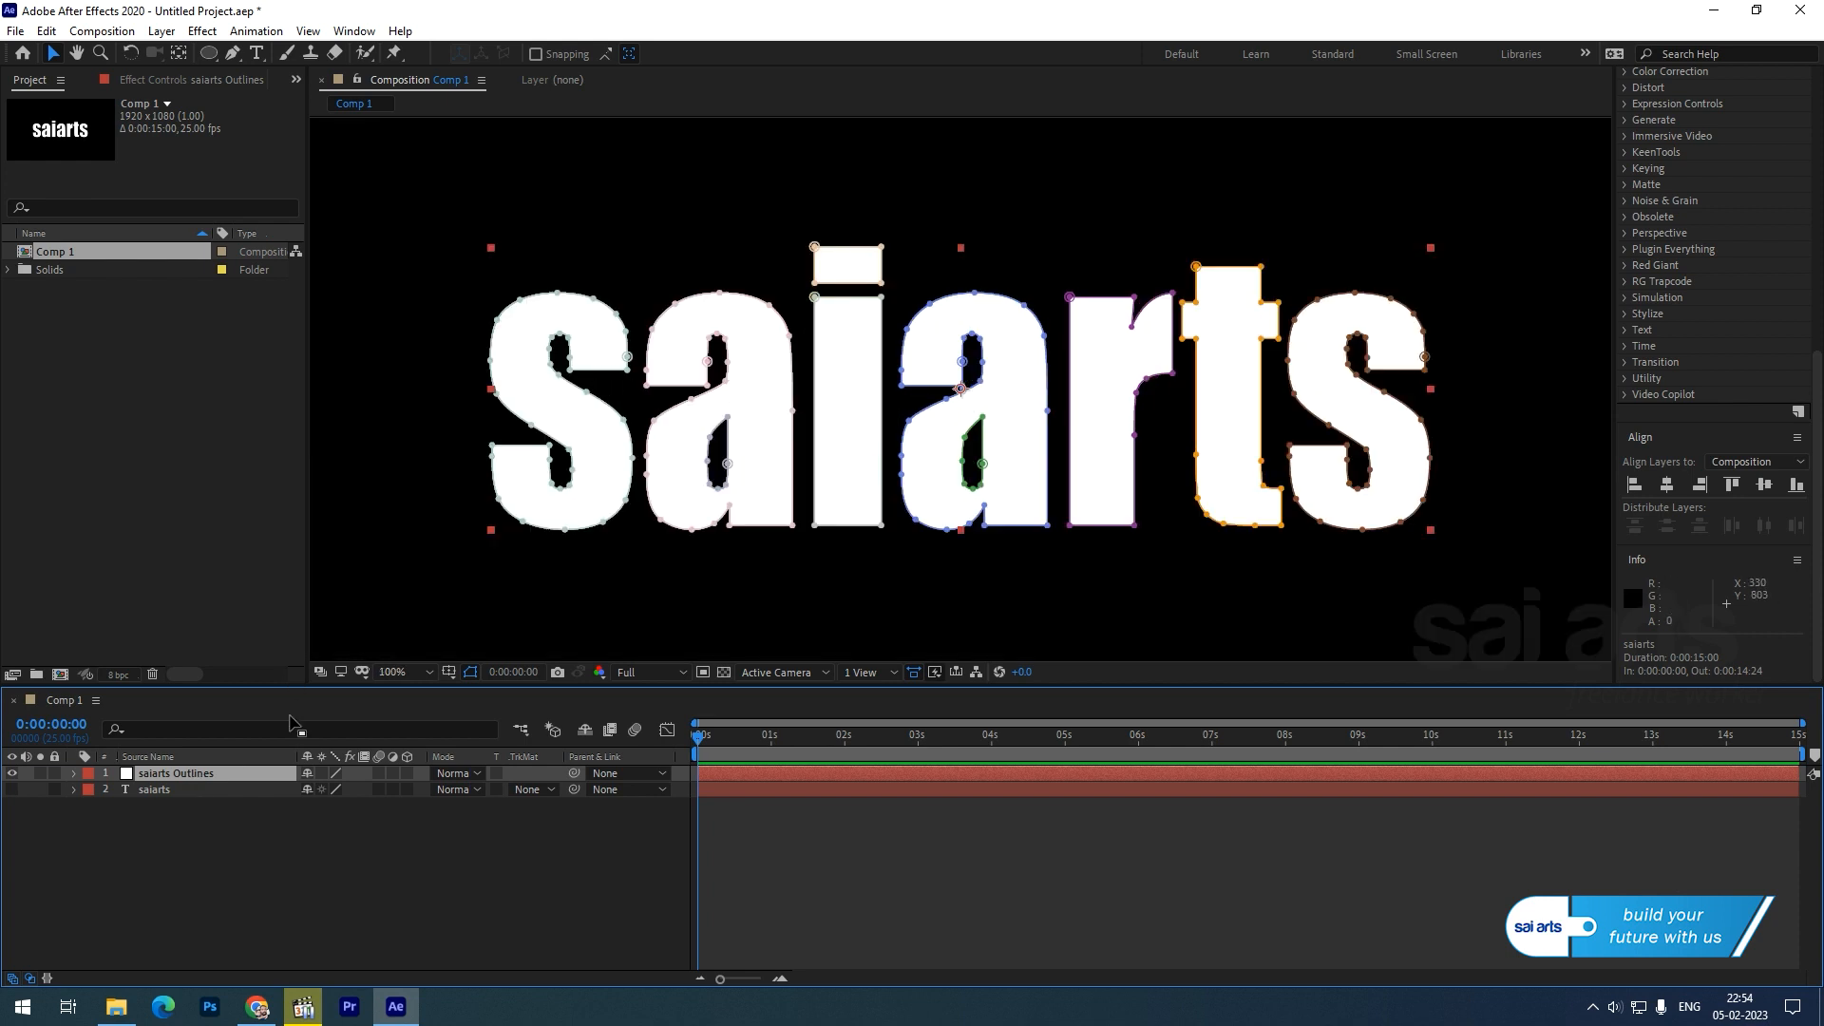
{"action": "key", "text": "comma"}
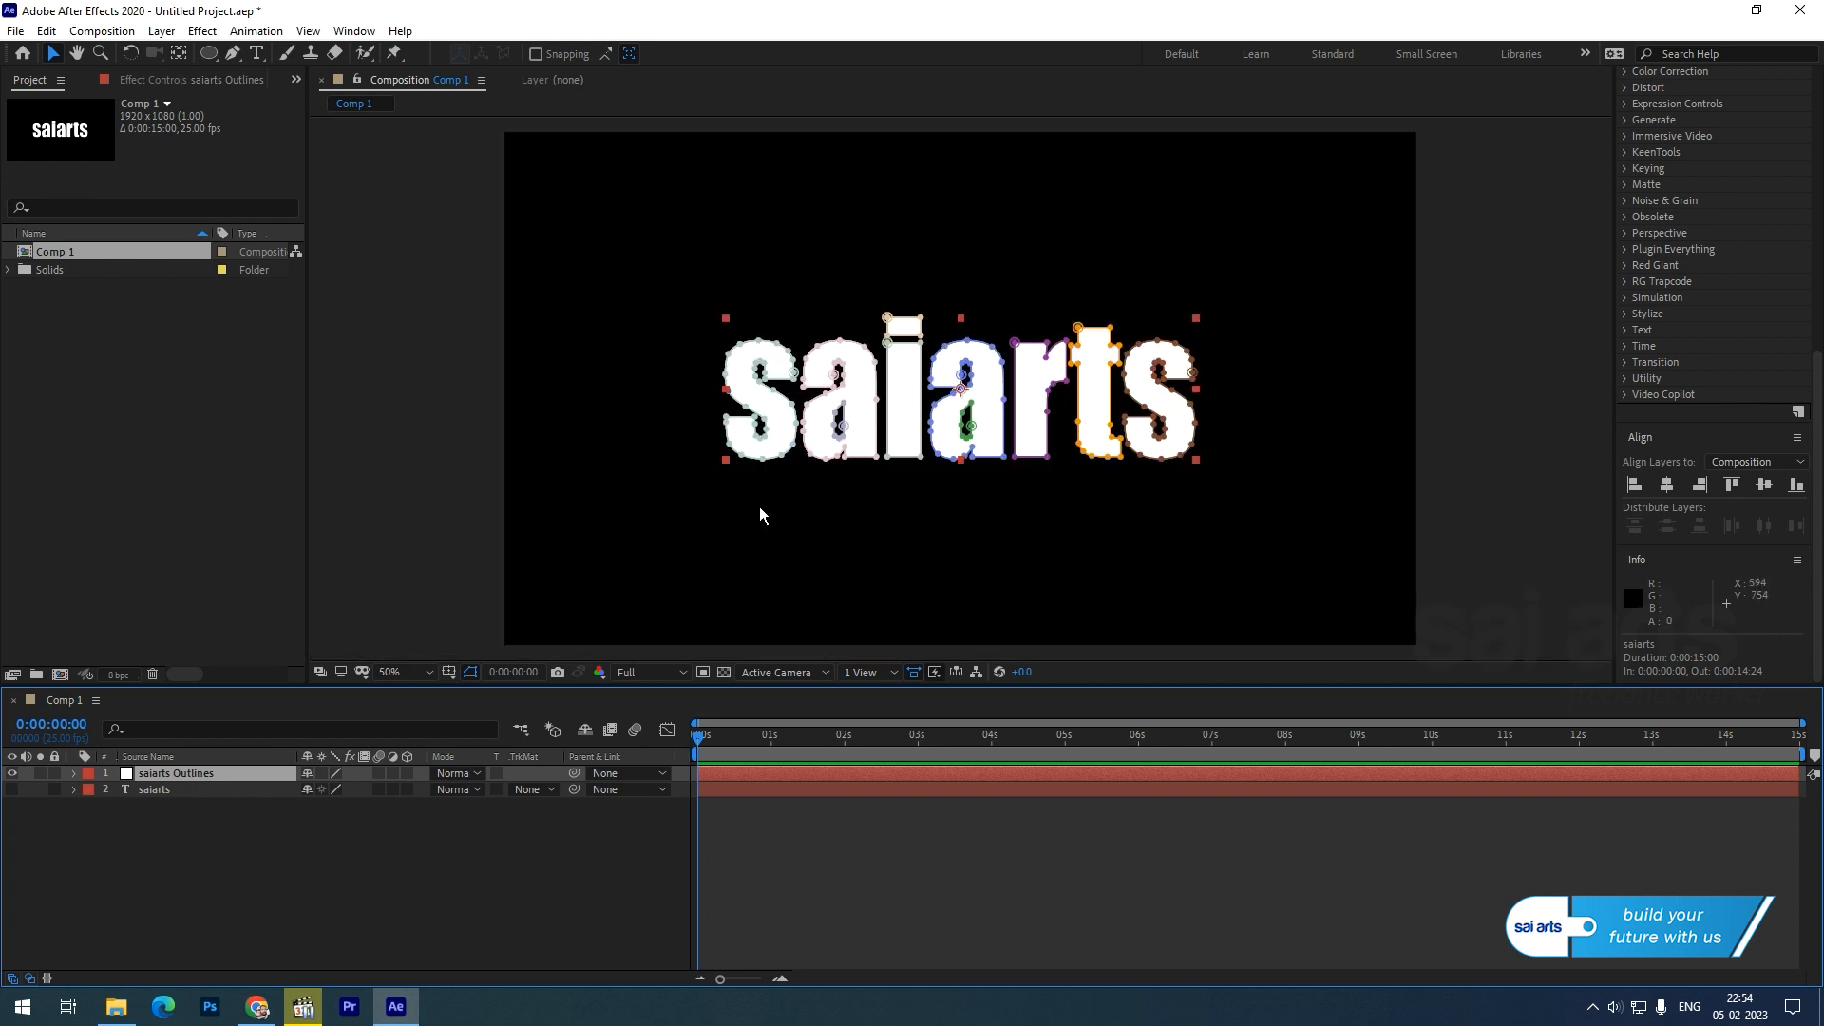
- Apply the Video Copilot Saber effect to the saiarts Outlines layer with the Portal preset, and preview its motion
{"action": "right_click", "coordinate": [185, 773]}
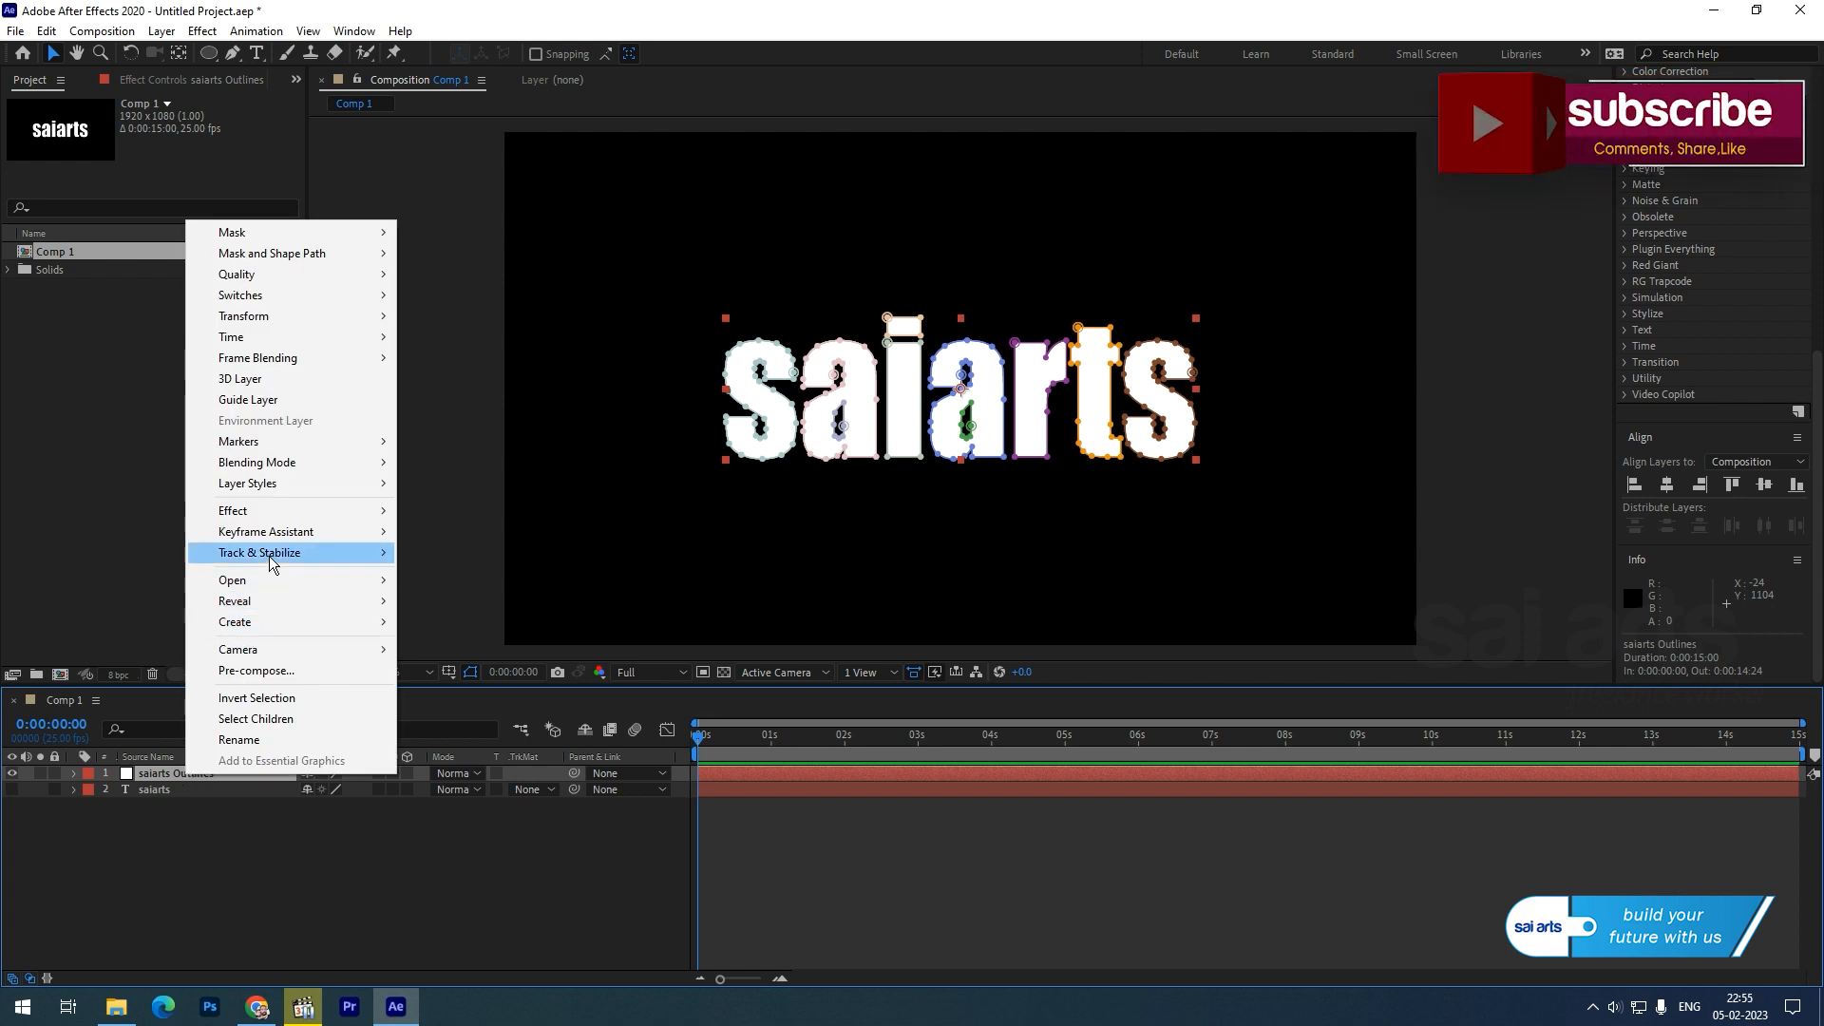
{"action": "mouse_move", "coordinate": [275, 514]}
{"action": "mouse_move", "coordinate": [622, 1013]}
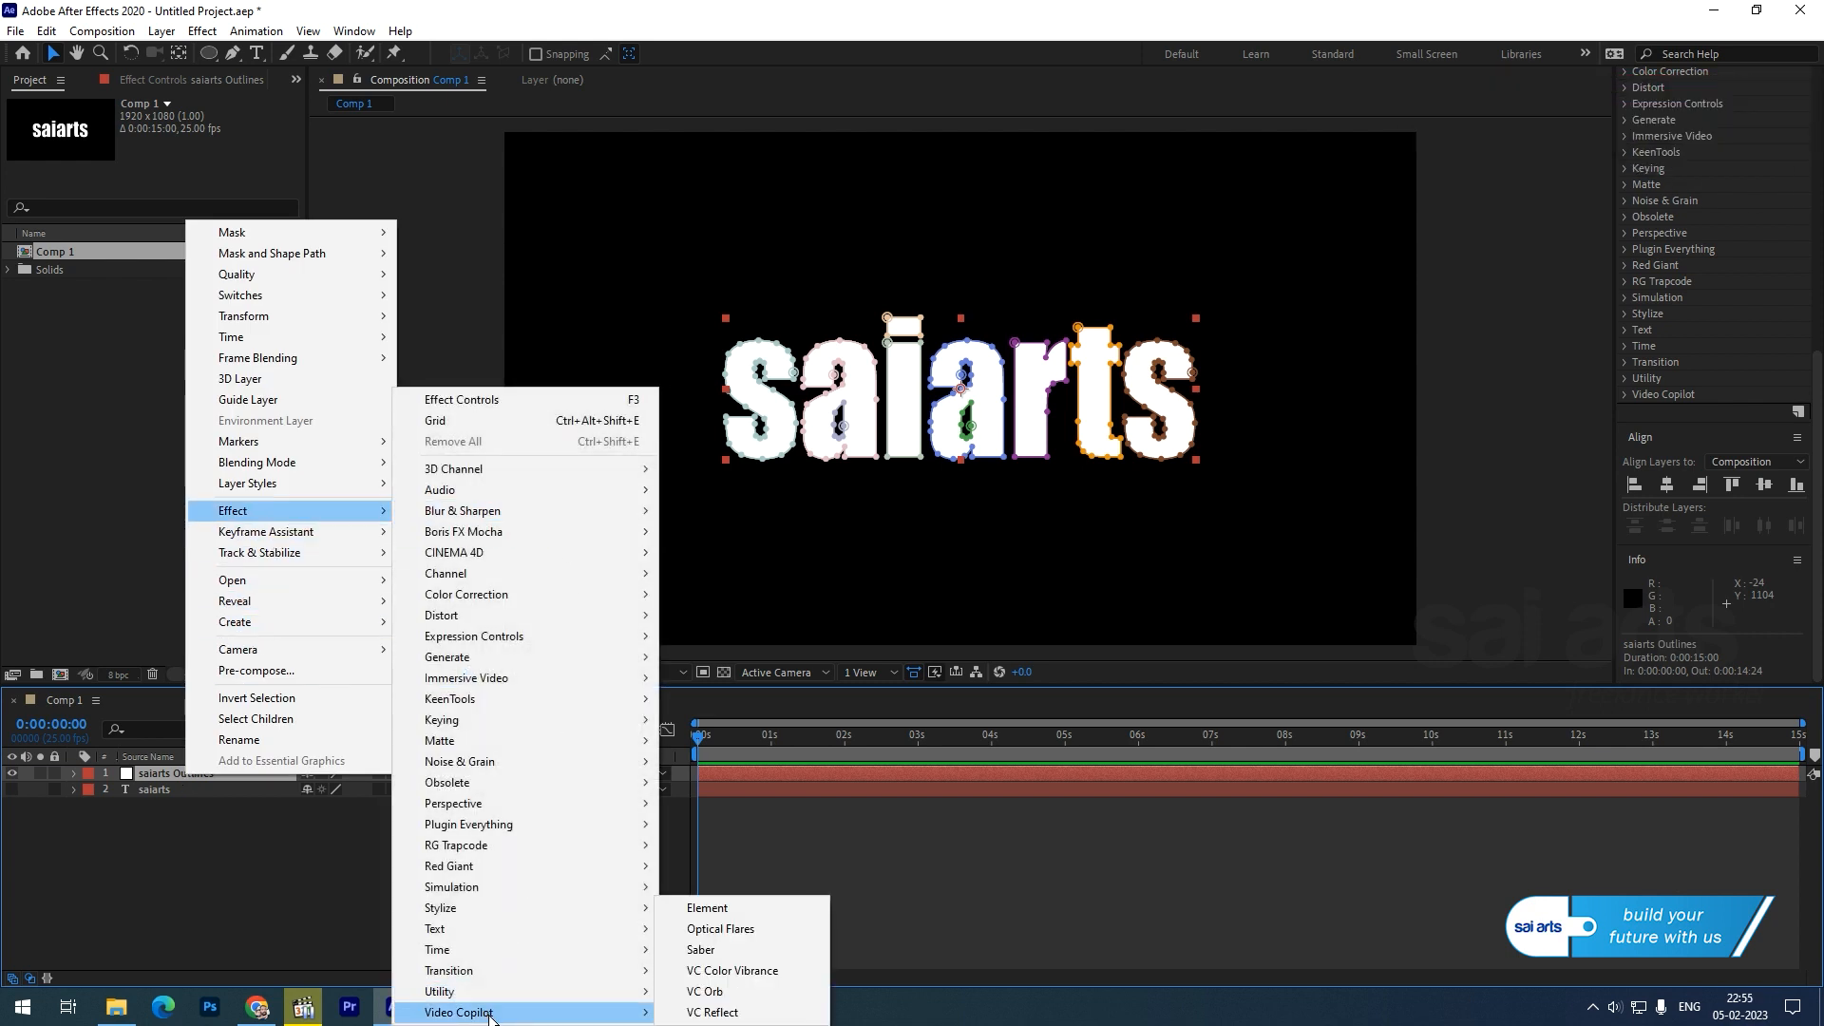
{"action": "left_click", "coordinate": [779, 953]}
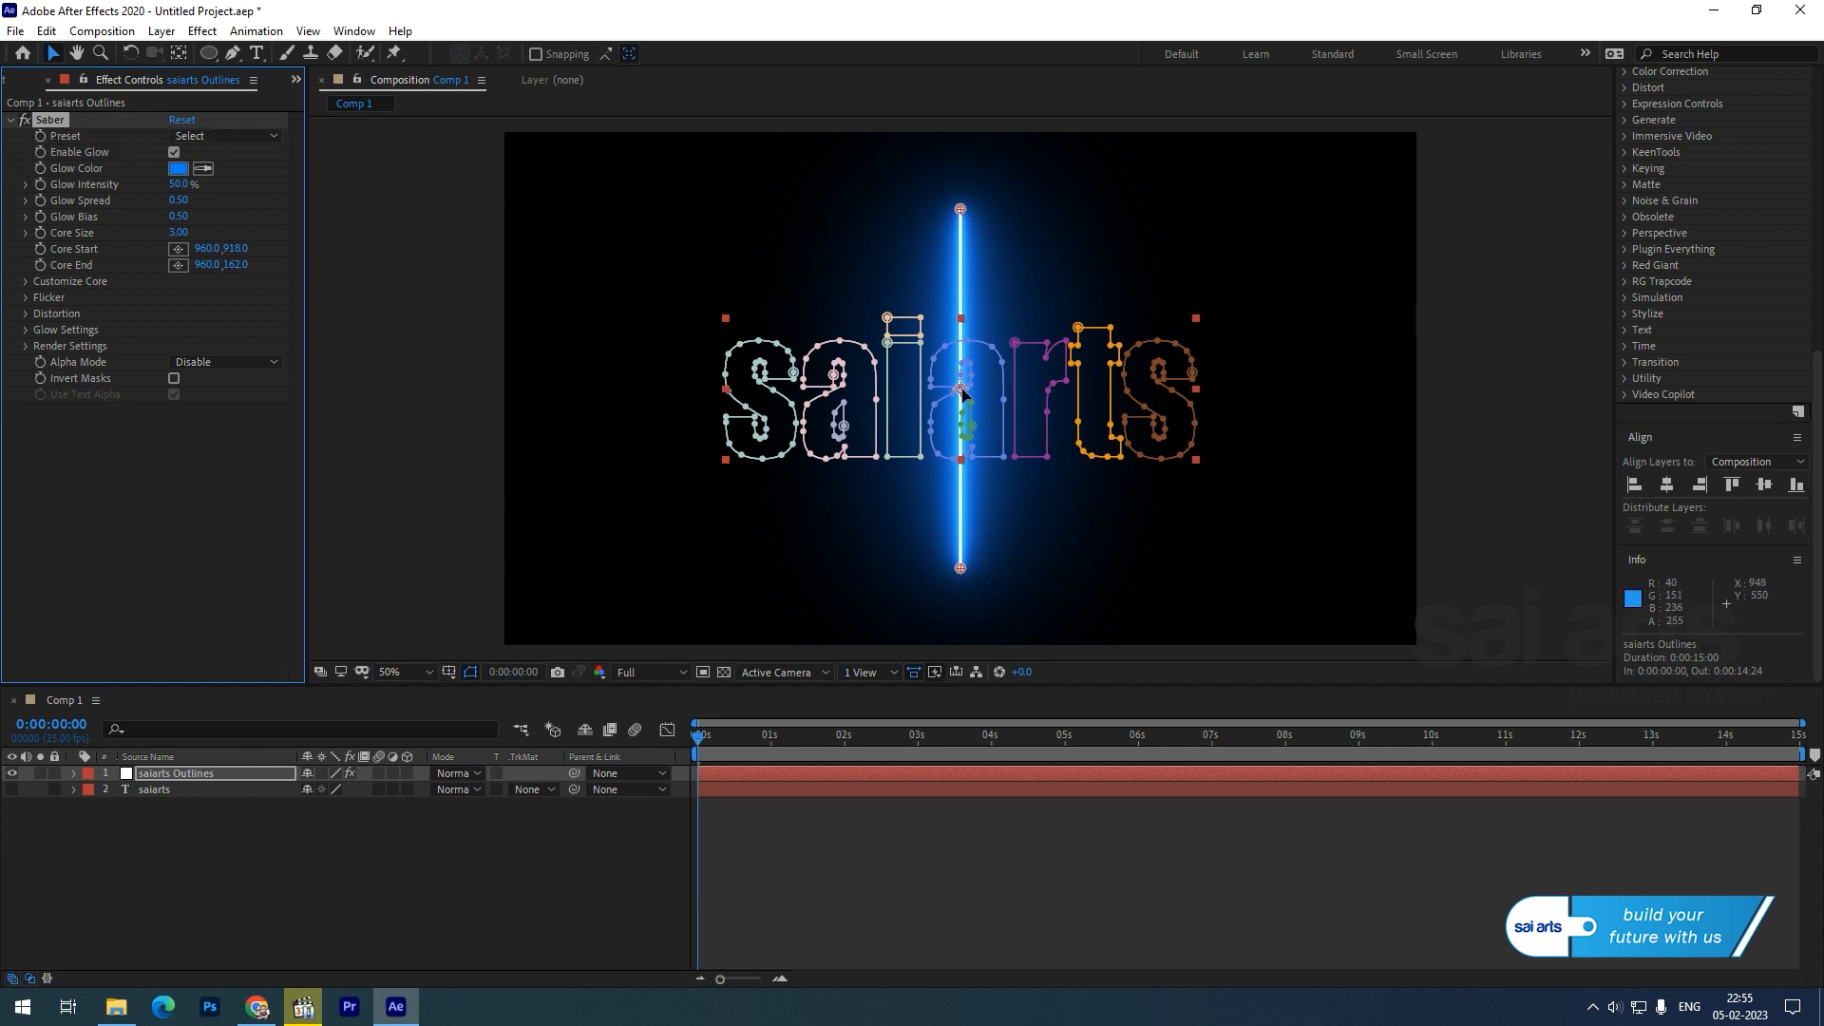
{"action": "left_click", "coordinate": [214, 136]}
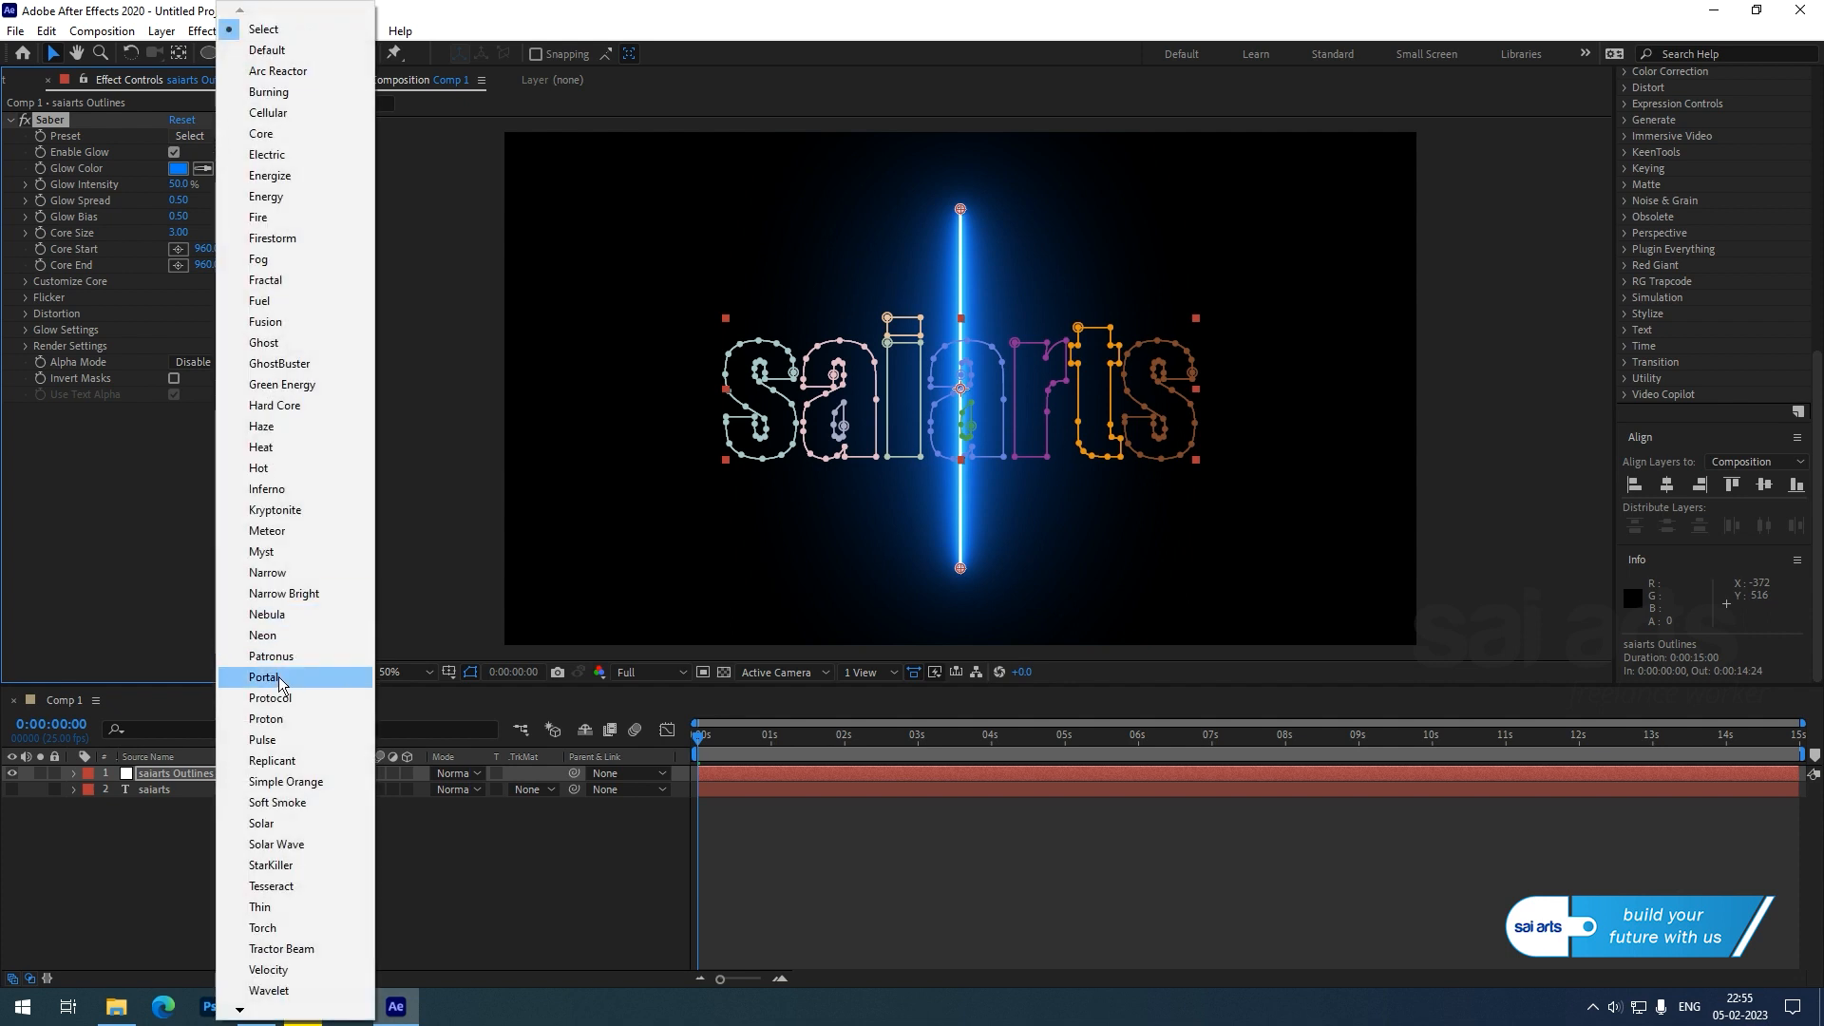
{"action": "left_click", "coordinate": [281, 683]}
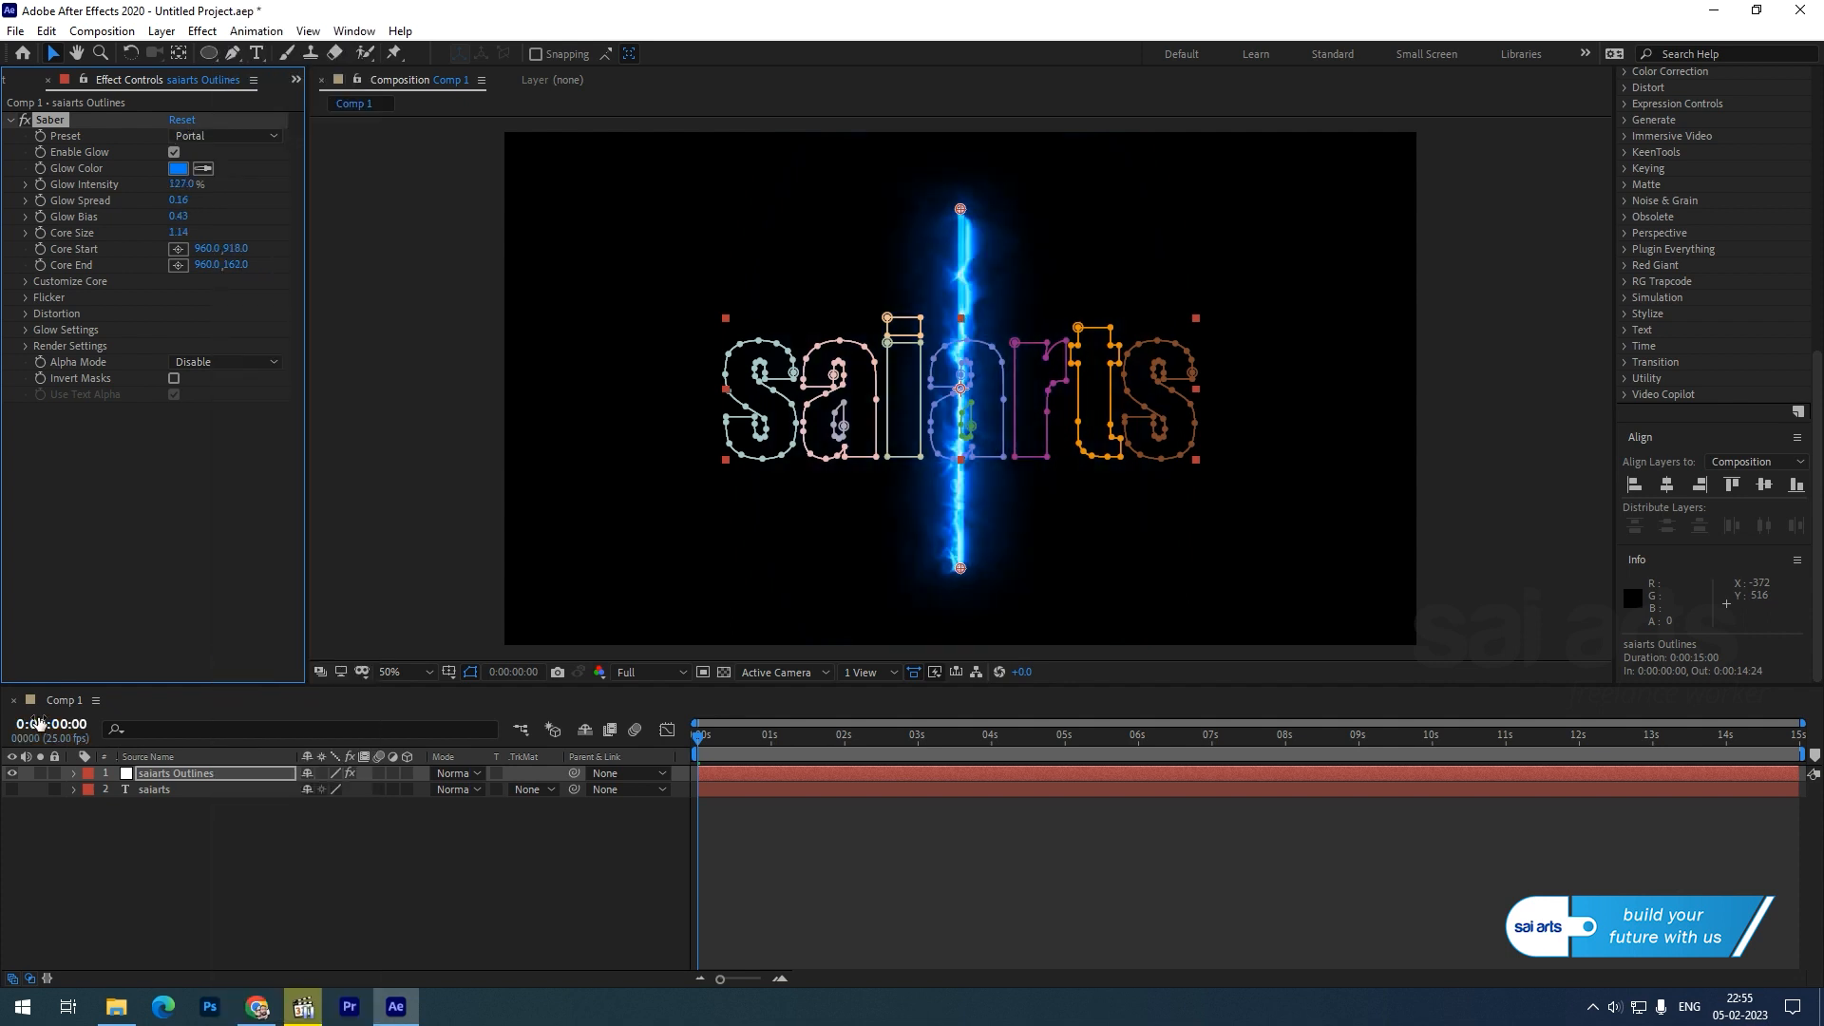
{"action": "mouse_move", "coordinate": [699, 737]}
{"action": "left_mouse_down"}
{"action": "mouse_move", "coordinate": [863, 741]}
{"action": "mouse_move", "coordinate": [687, 762]}
{"action": "left_mouse_up"}
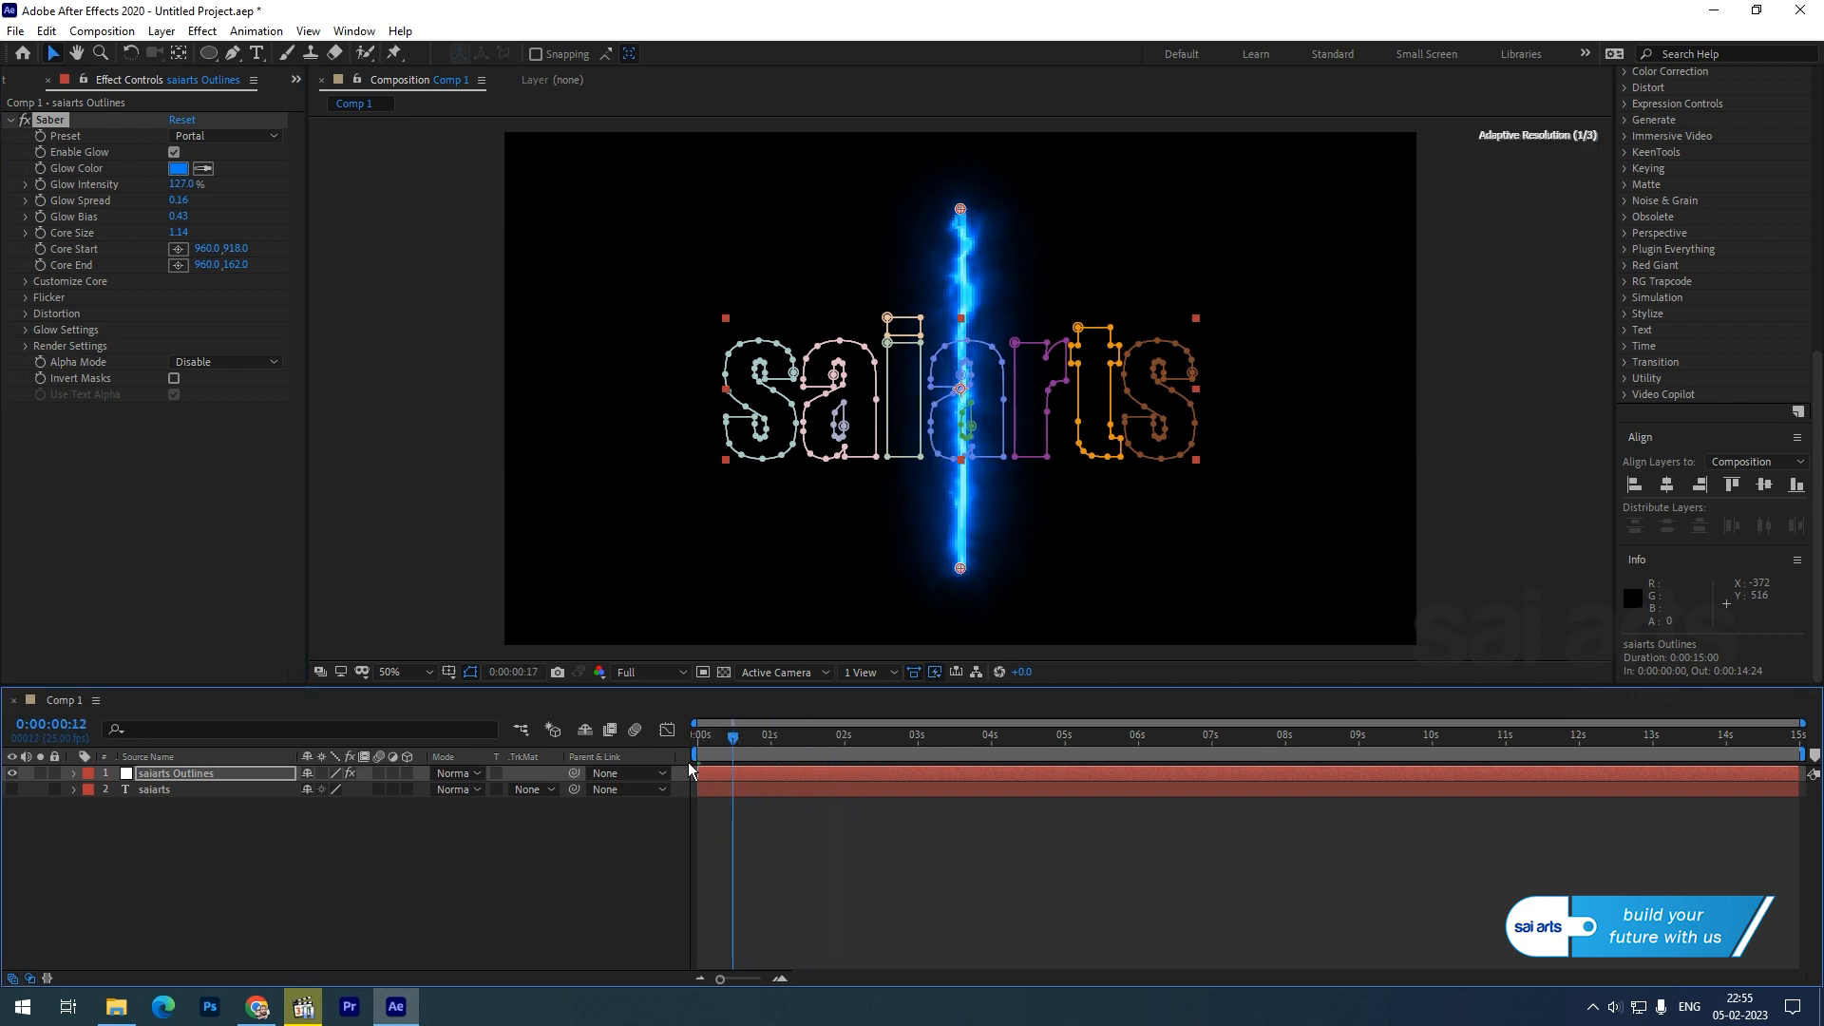
- Try the Electric and Fire presets on the Saber effect and return to Portal
{"action": "left_click", "coordinate": [226, 135]}
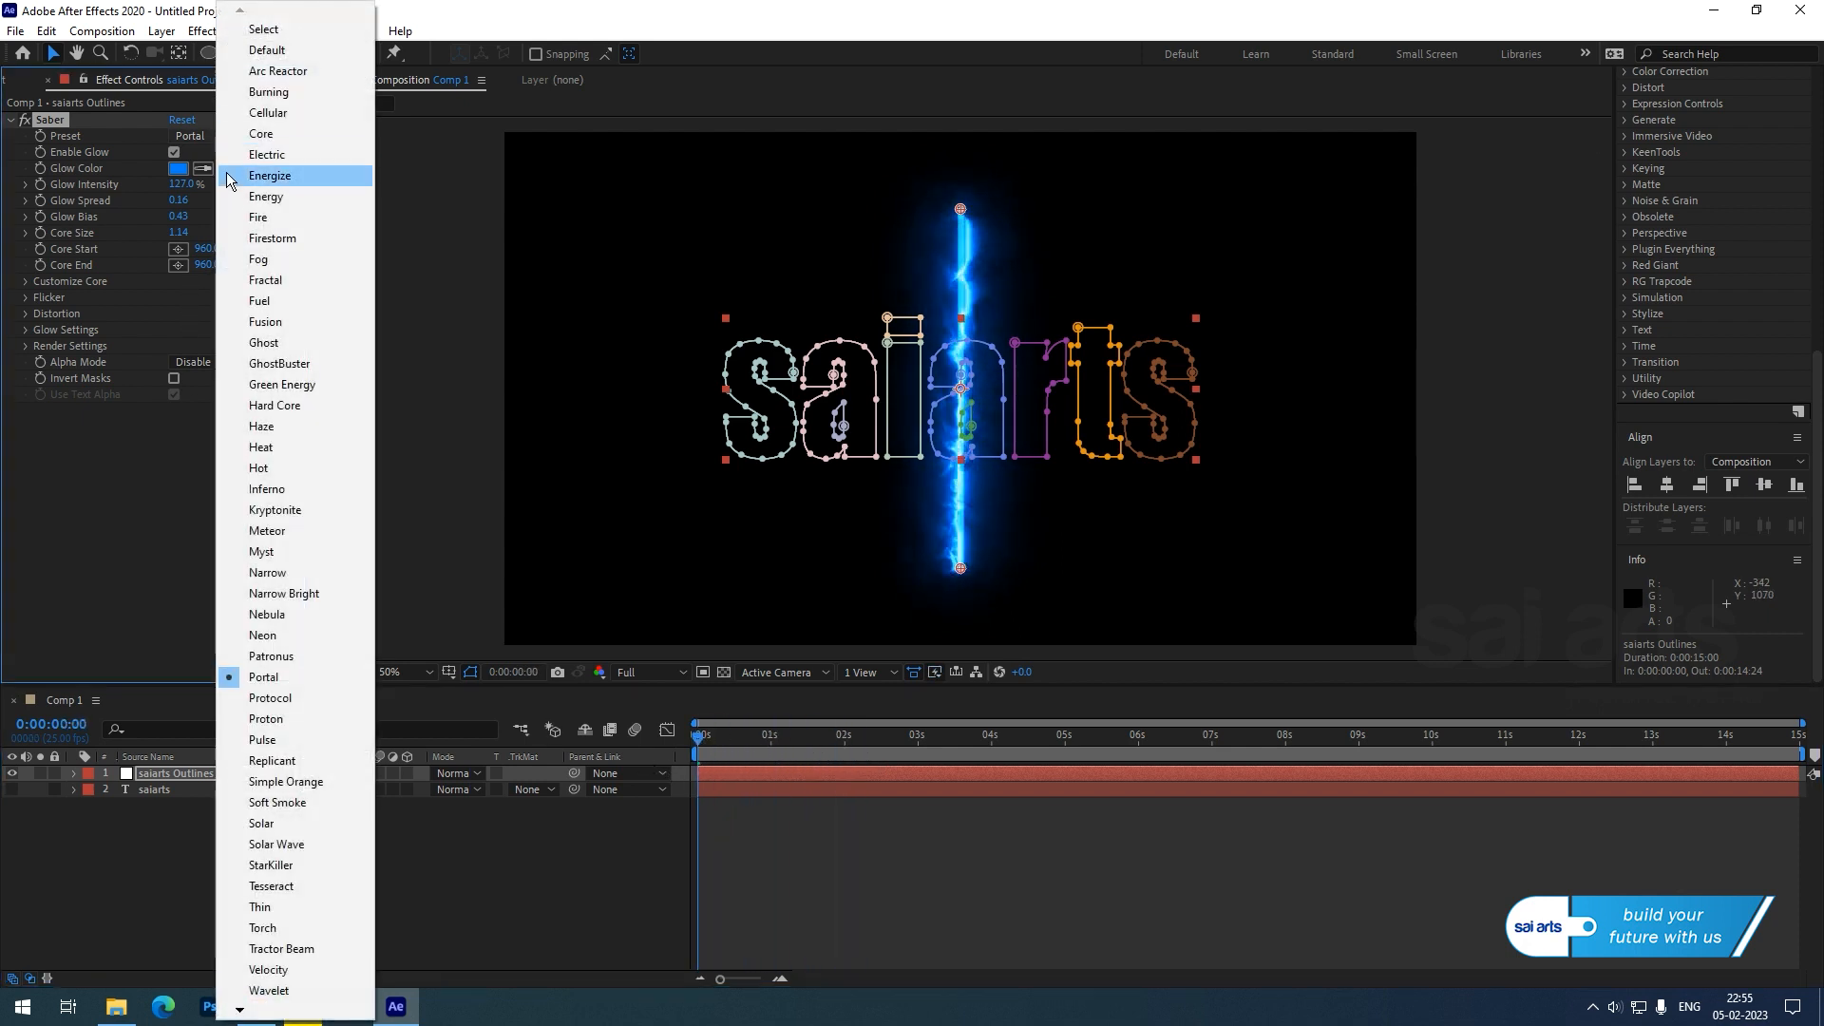
{"action": "left_click", "coordinate": [252, 161]}
{"action": "left_click", "coordinate": [226, 136]}
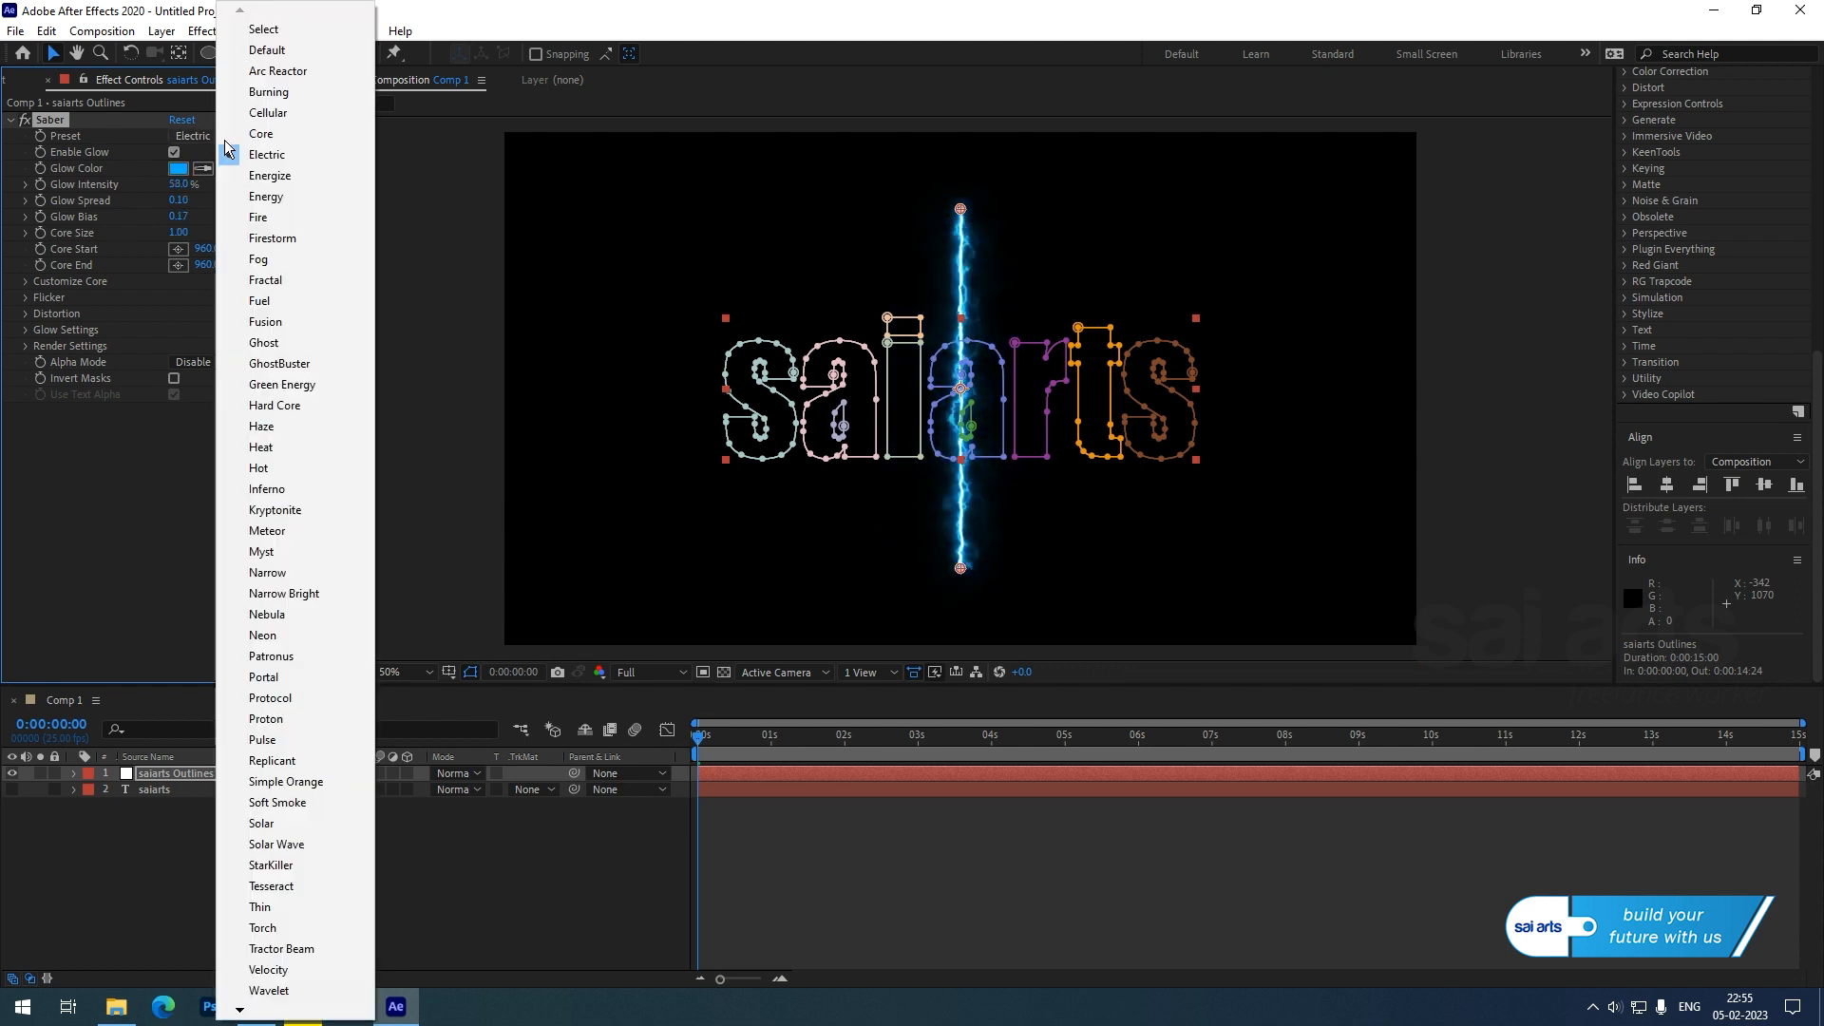
{"action": "left_click", "coordinate": [290, 219]}
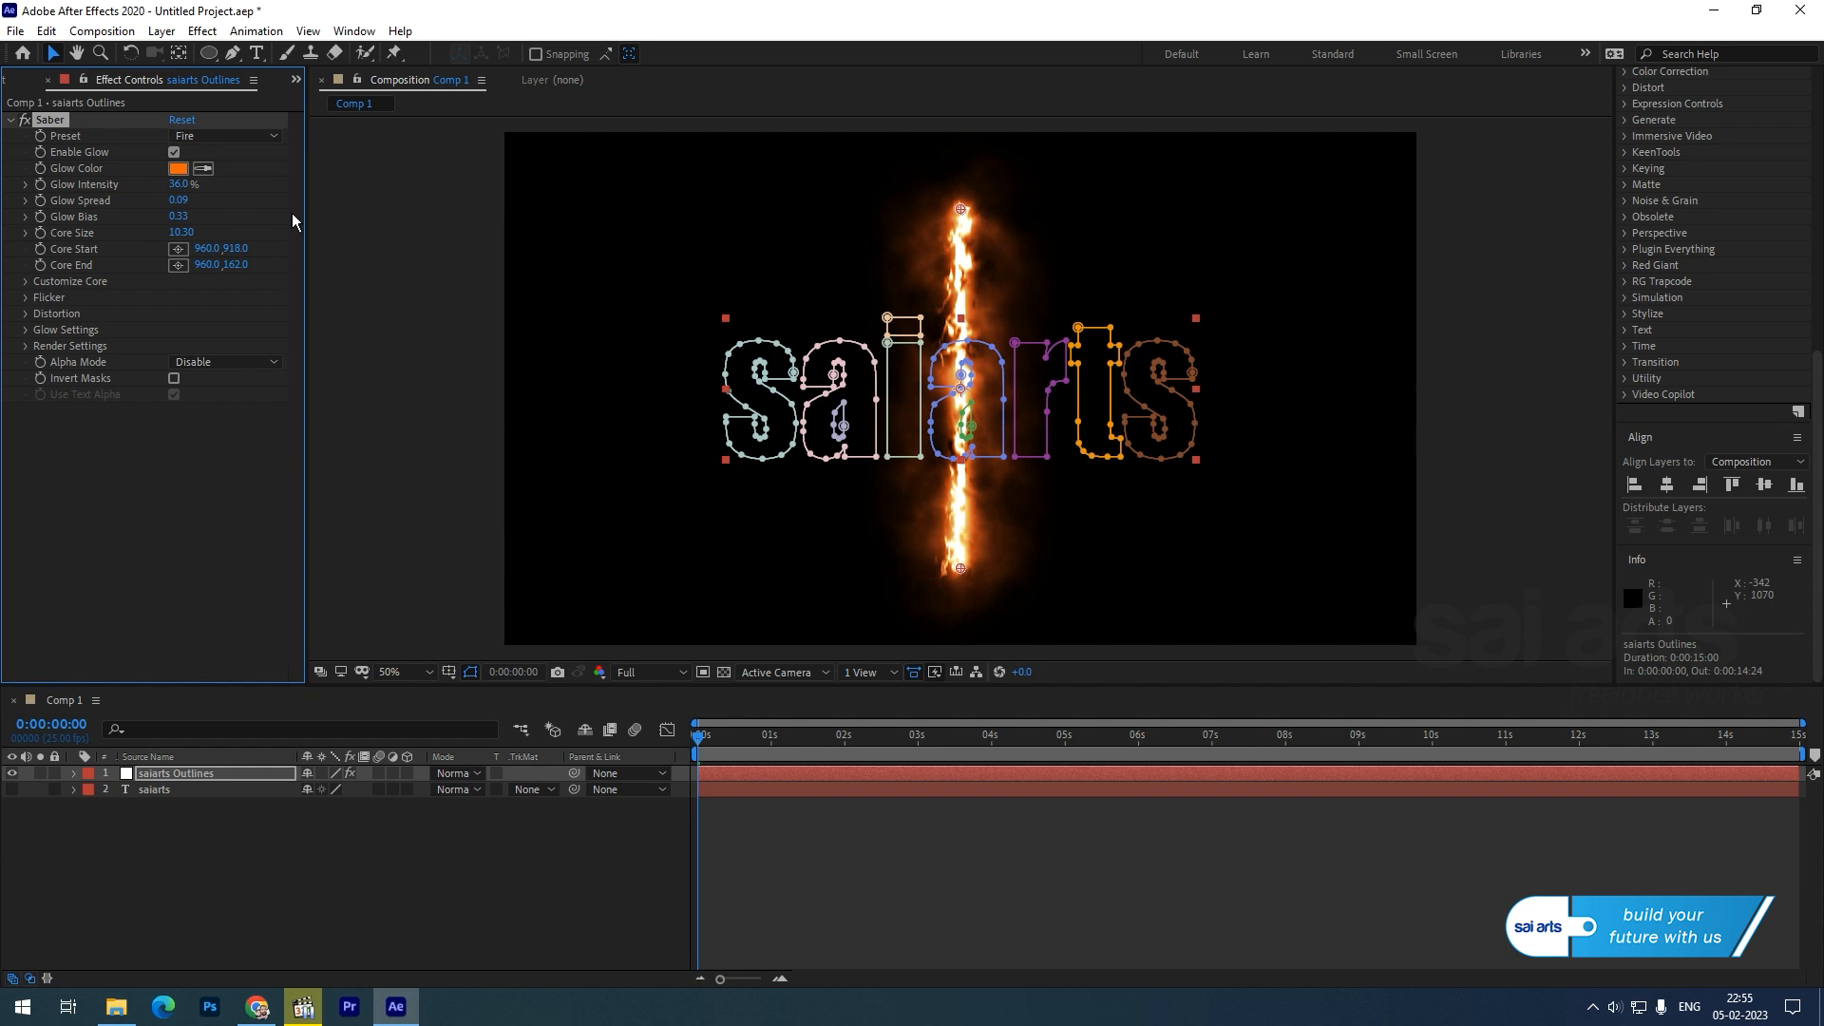
{"action": "left_click_drag", "start_coordinate": [686, 730], "coordinate": [765, 744]}
{"action": "left_click", "coordinate": [195, 137]}
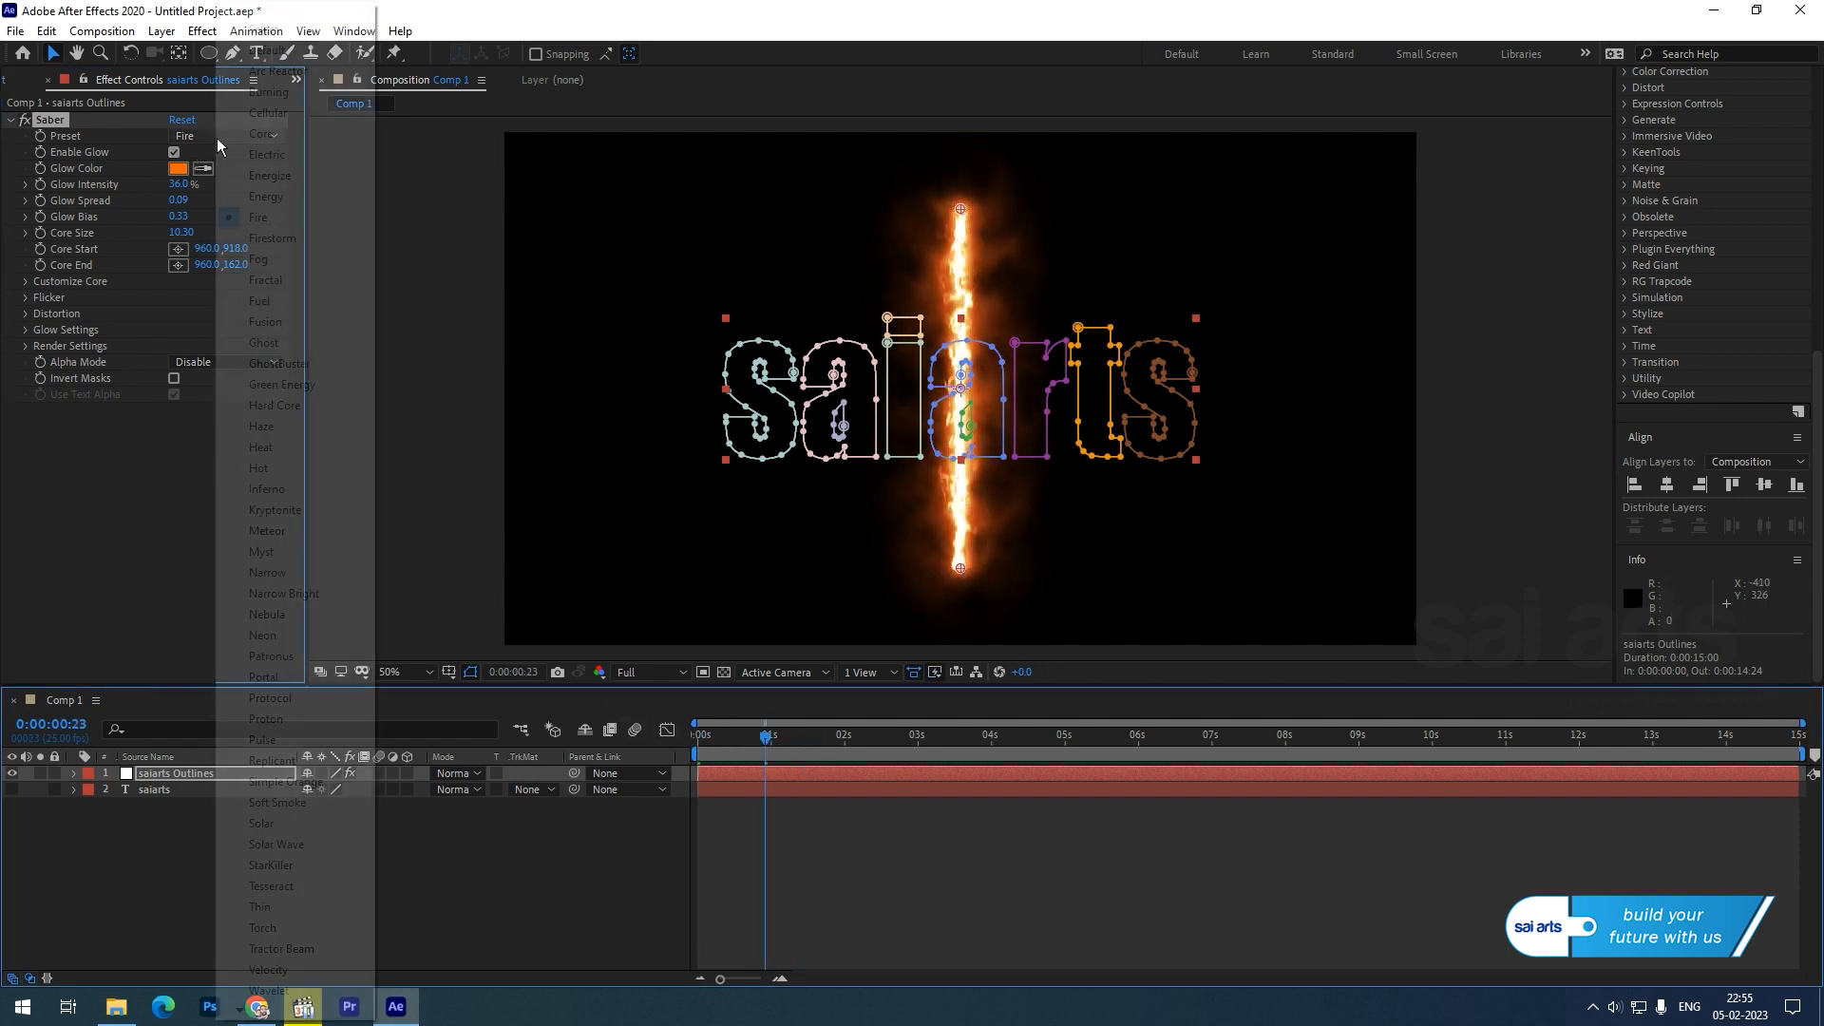
{"action": "left_click", "coordinate": [265, 677]}
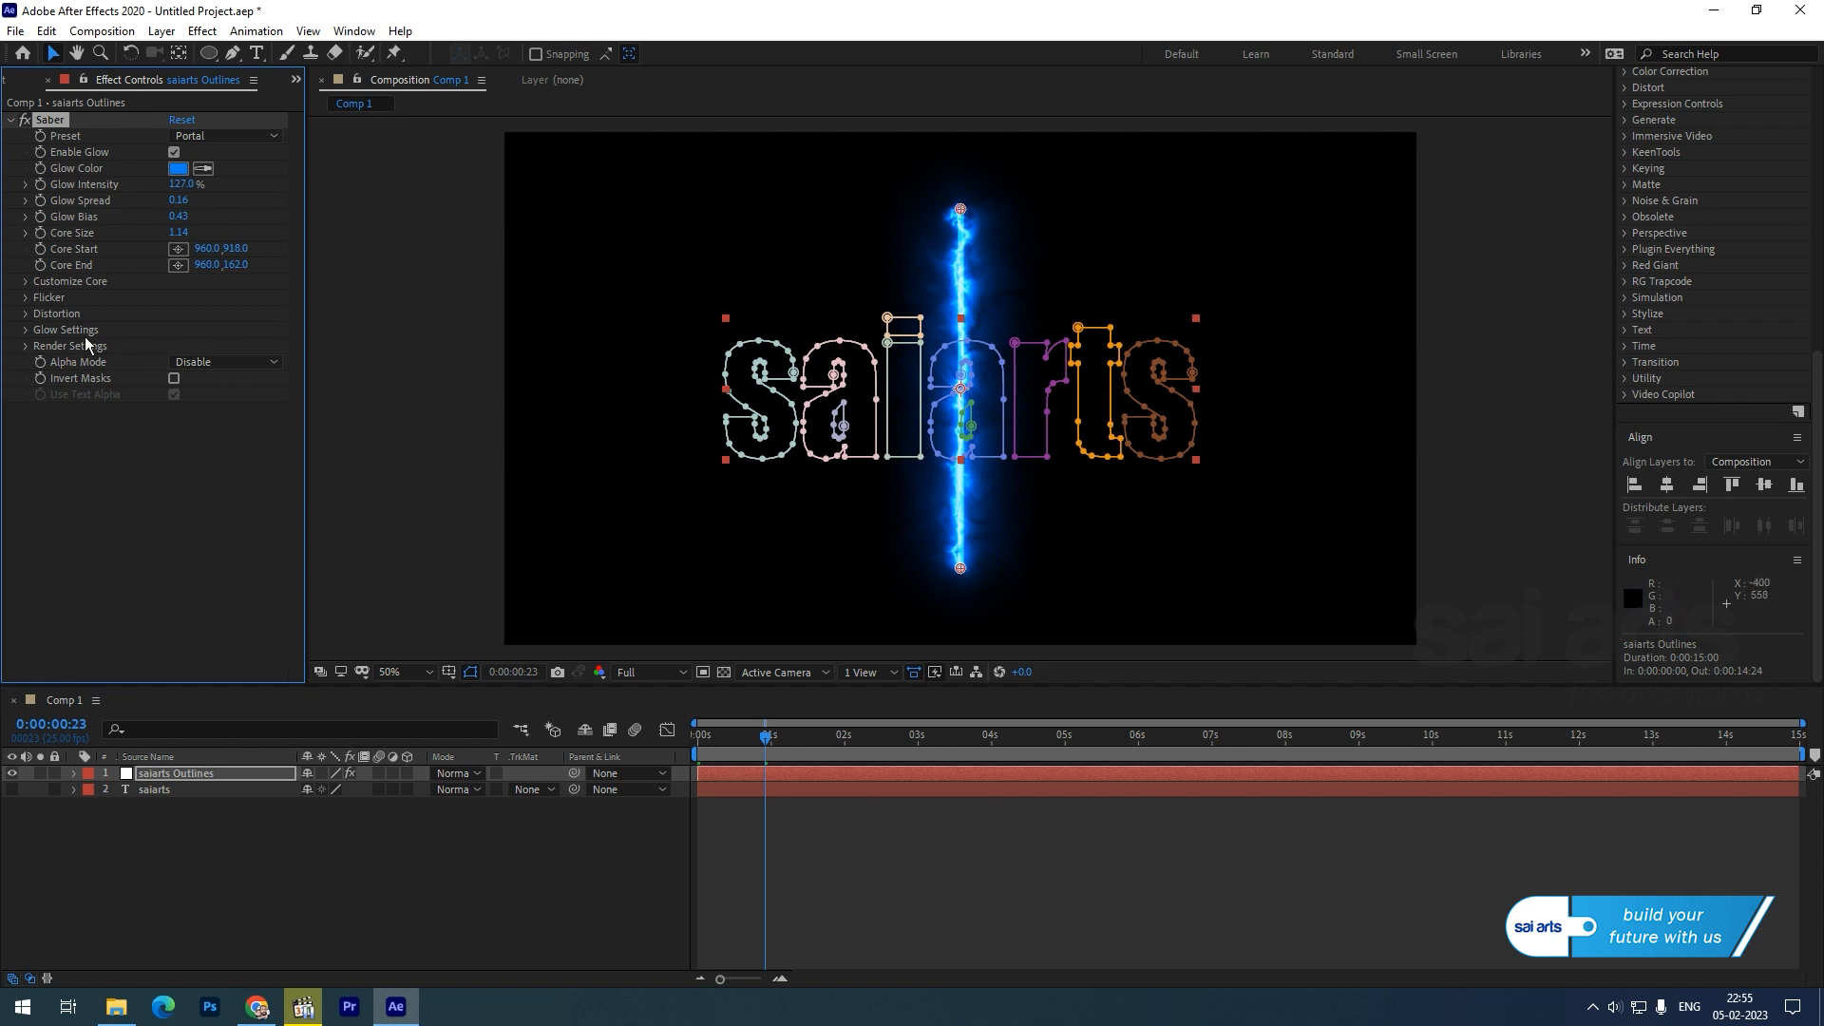
- Set the Saber effect's core type to Layer Masks so the glow follows the letter outlines
{"action": "left_click", "coordinate": [24, 282]}
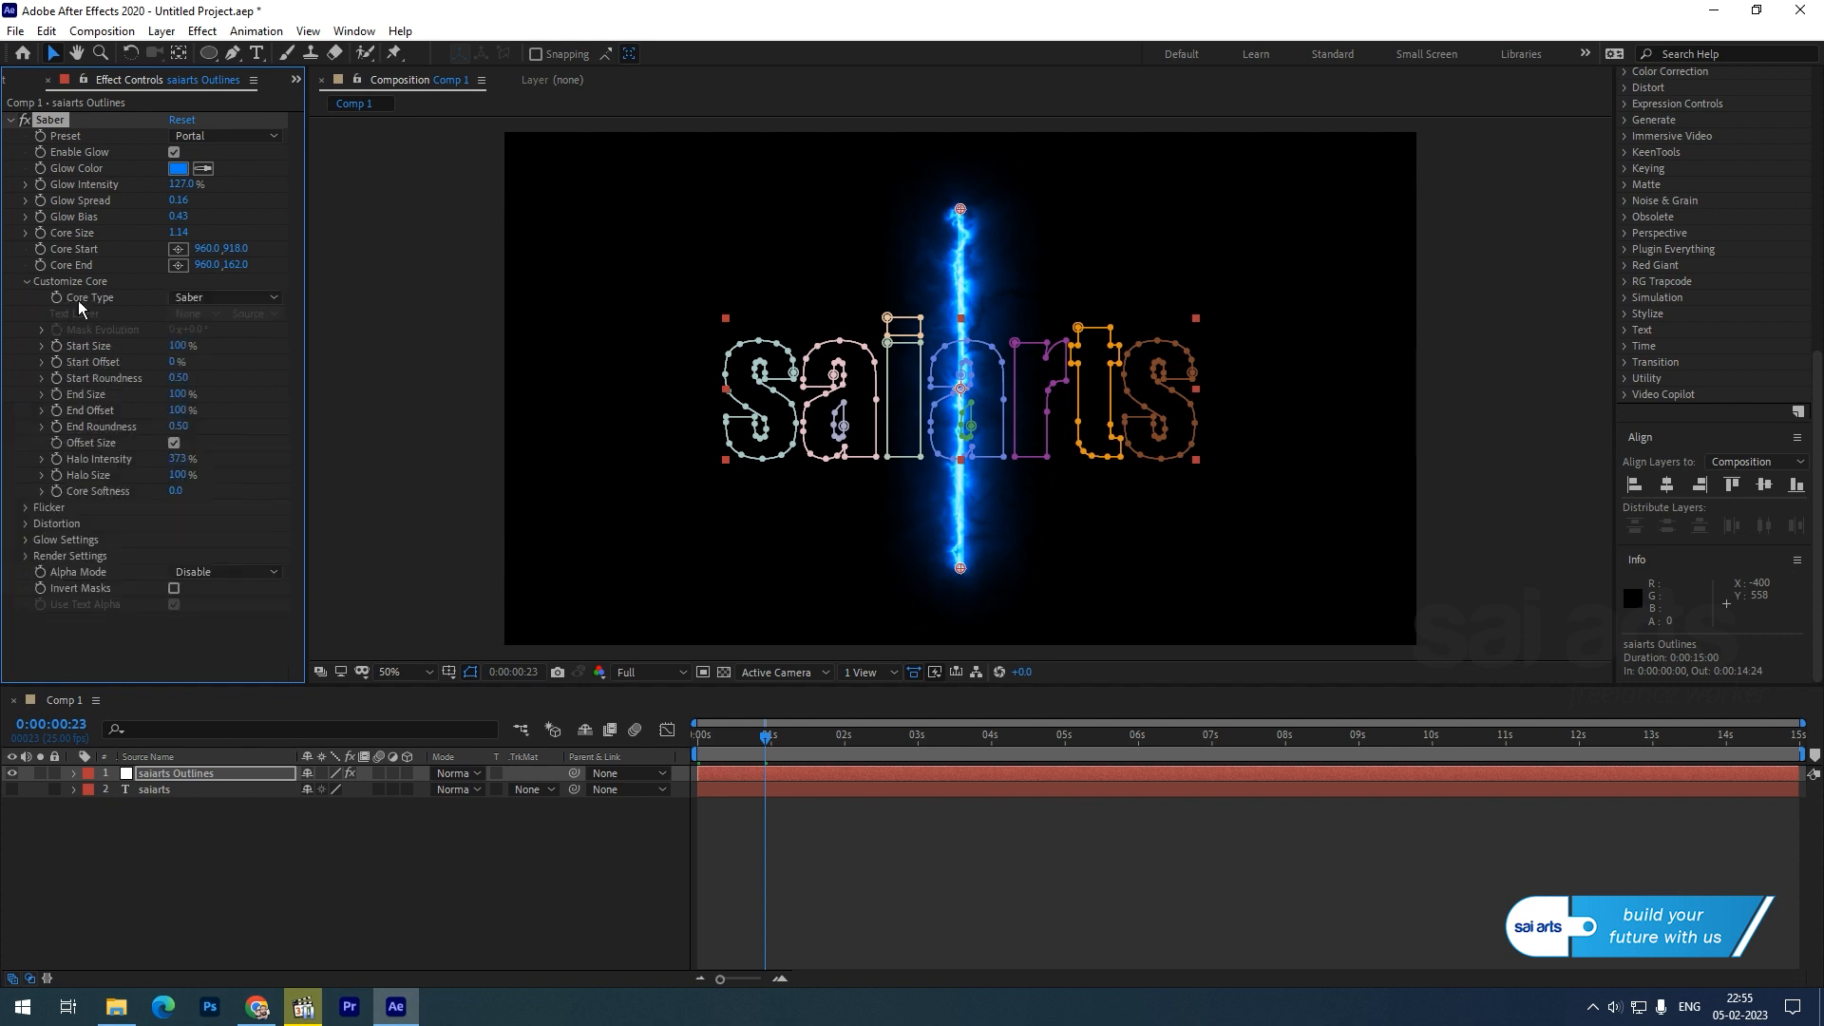
{"action": "left_click", "coordinate": [199, 299]}
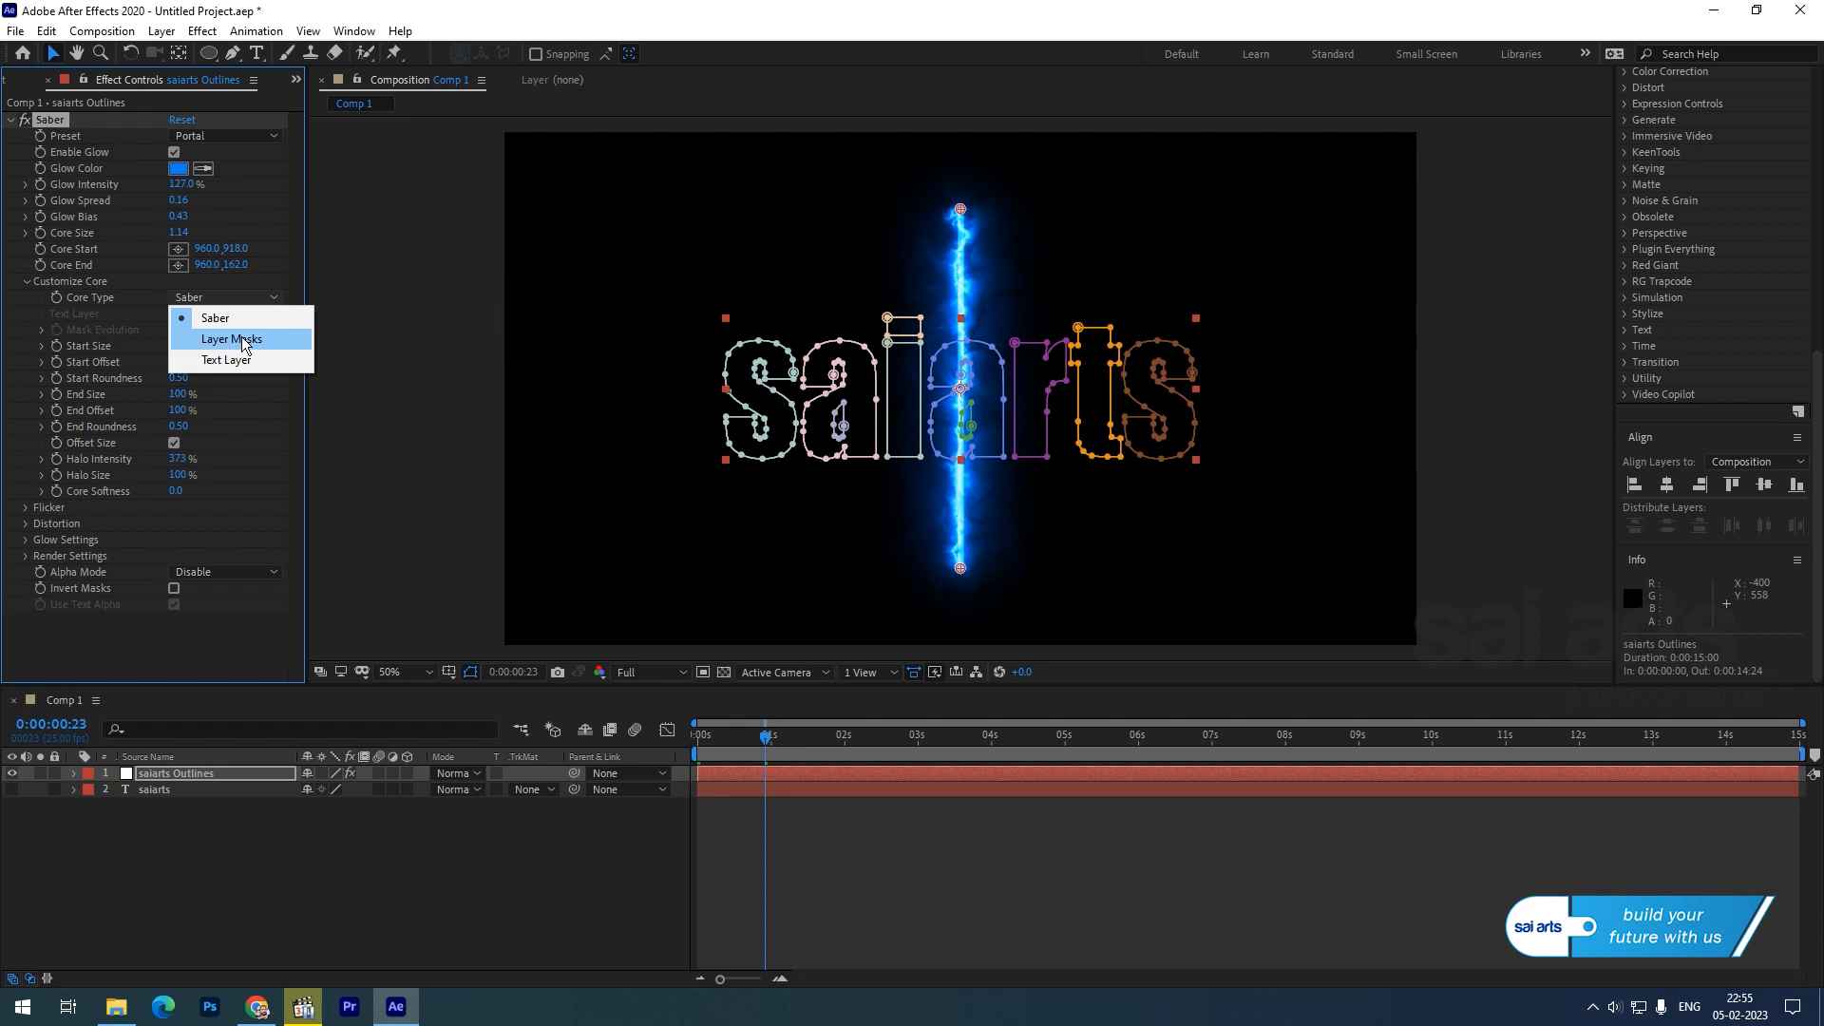
{"action": "left_click", "coordinate": [241, 338]}
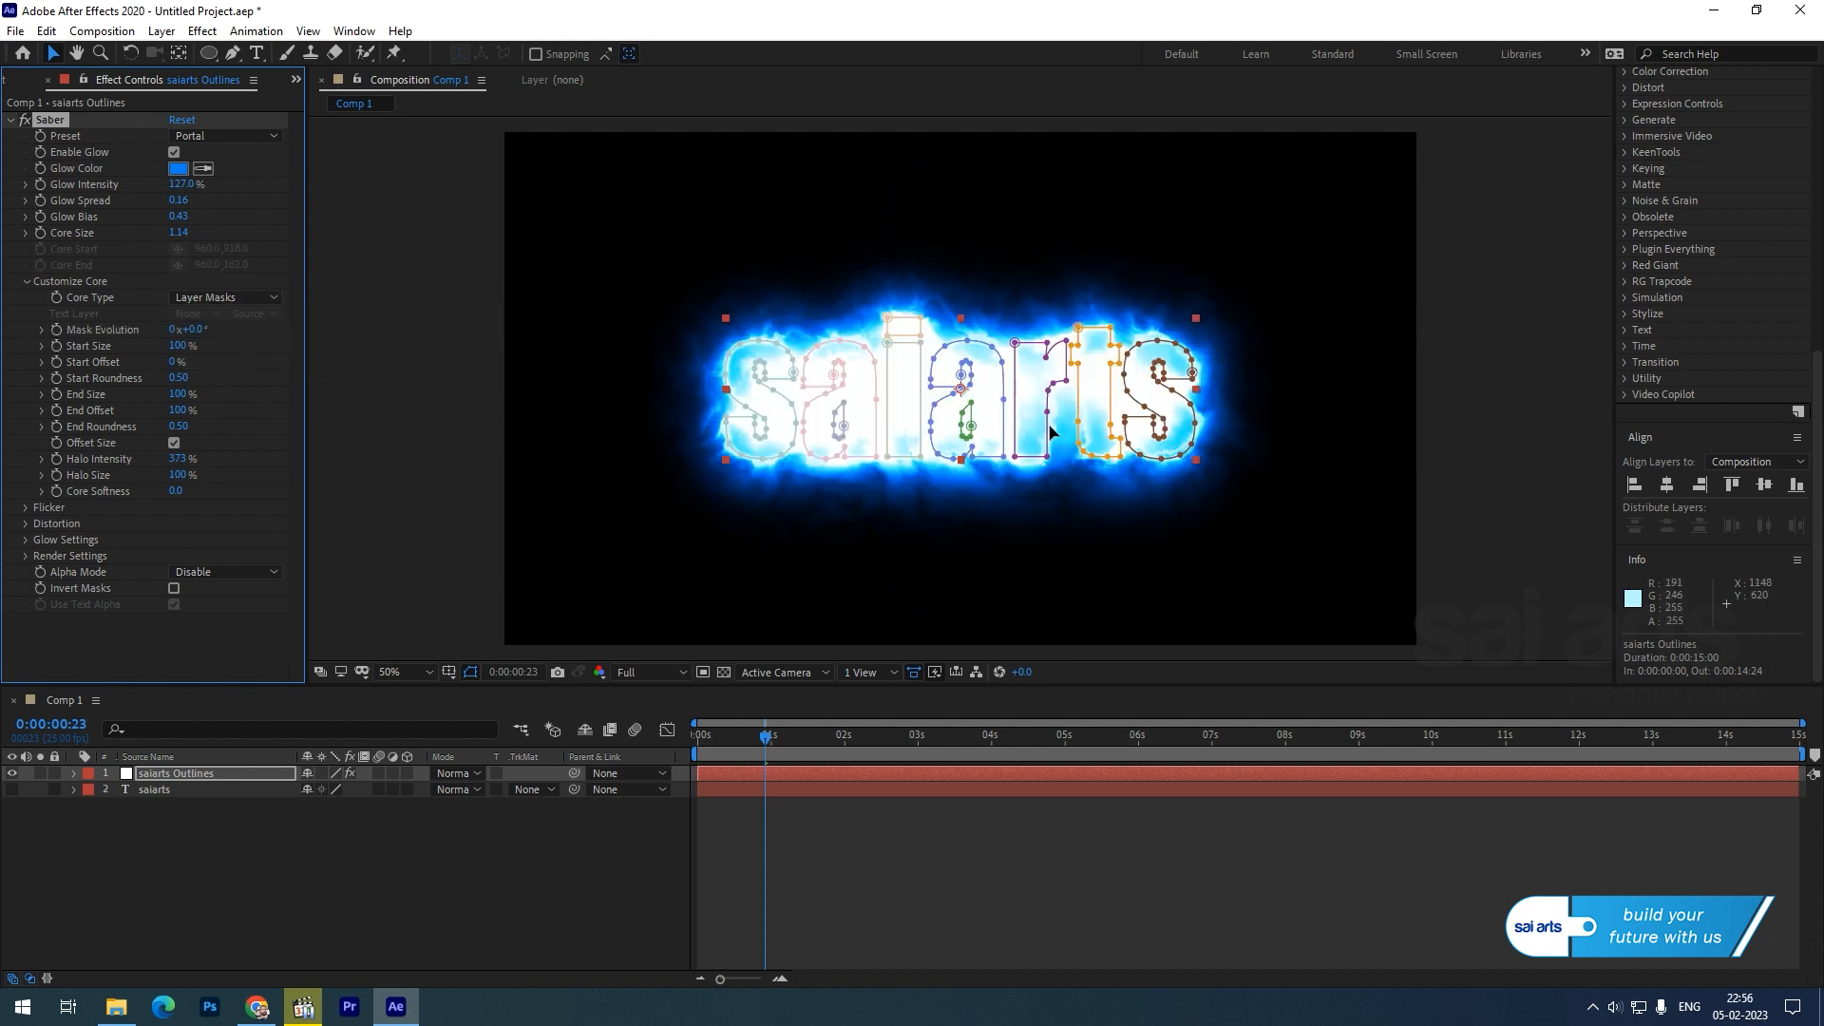
- Animate Saber's Mask Evolution with a 0x+0.0° keyframe at the composition start and another keyframe at 0:00:05:00
{"action": "left_click_drag", "start_coordinate": [765, 751], "coordinate": [593, 760]}
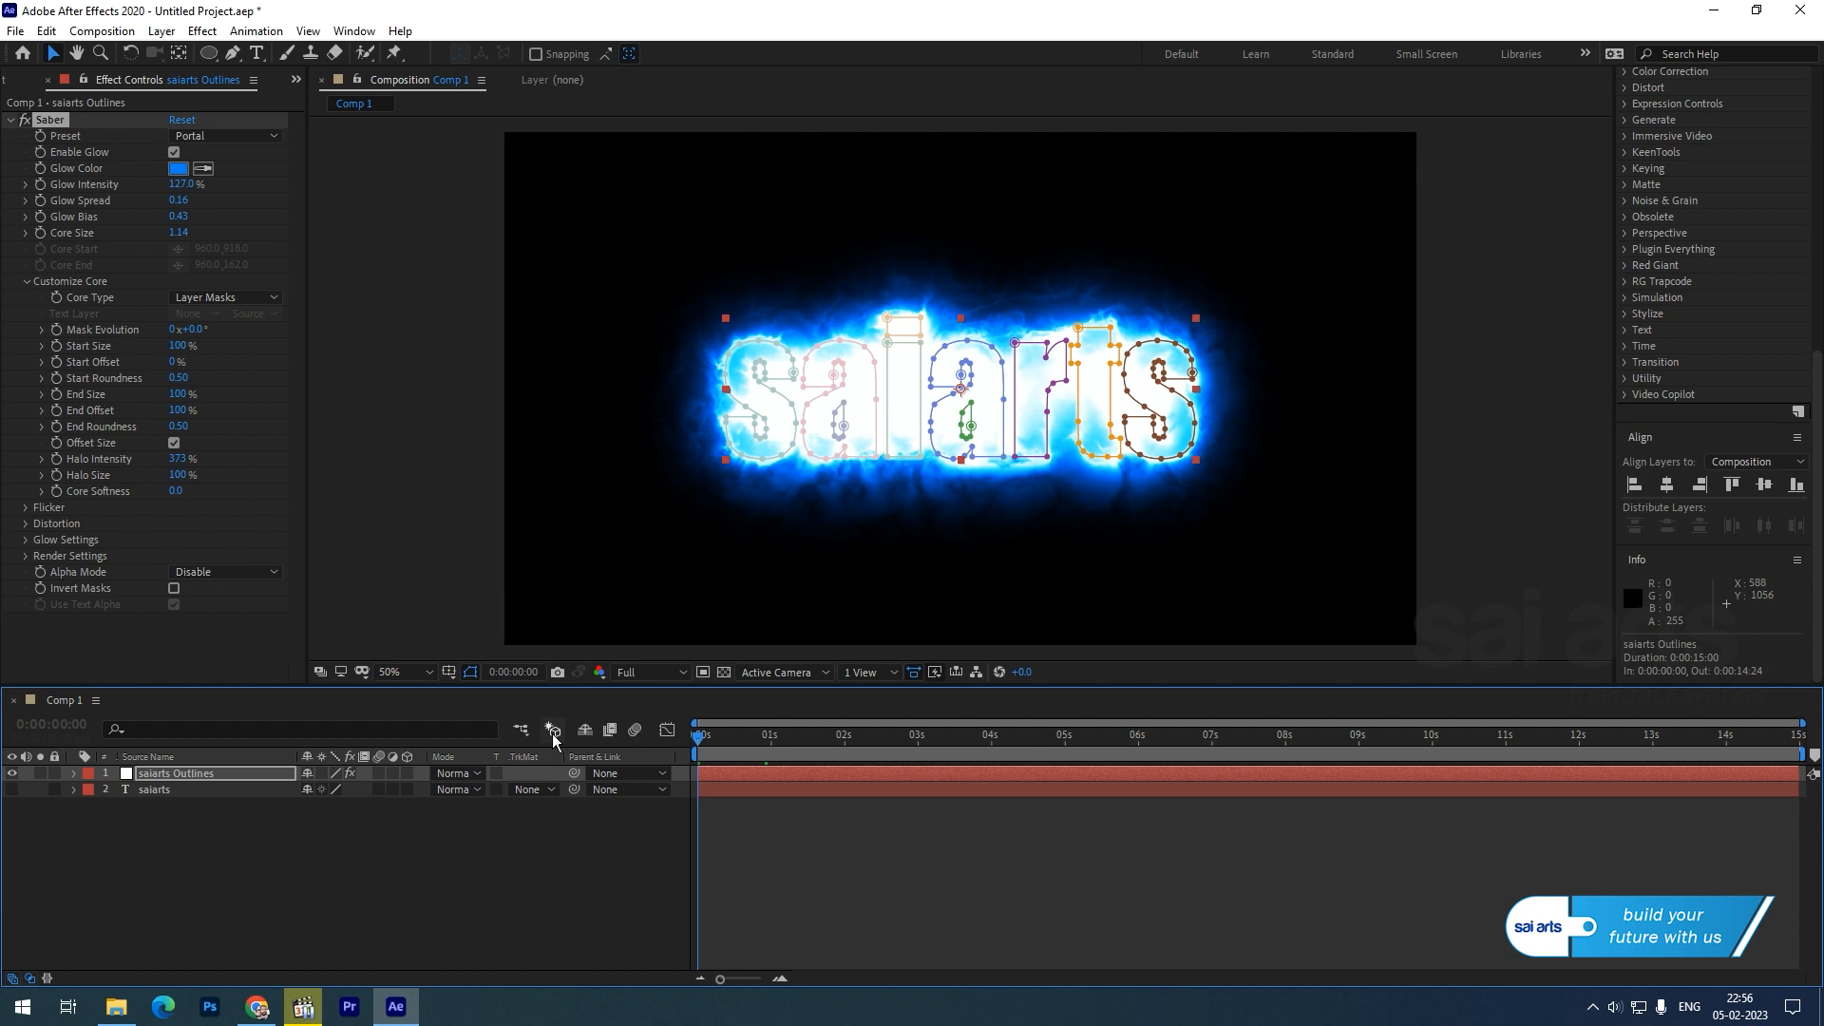
{"action": "left_click", "coordinate": [57, 329]}
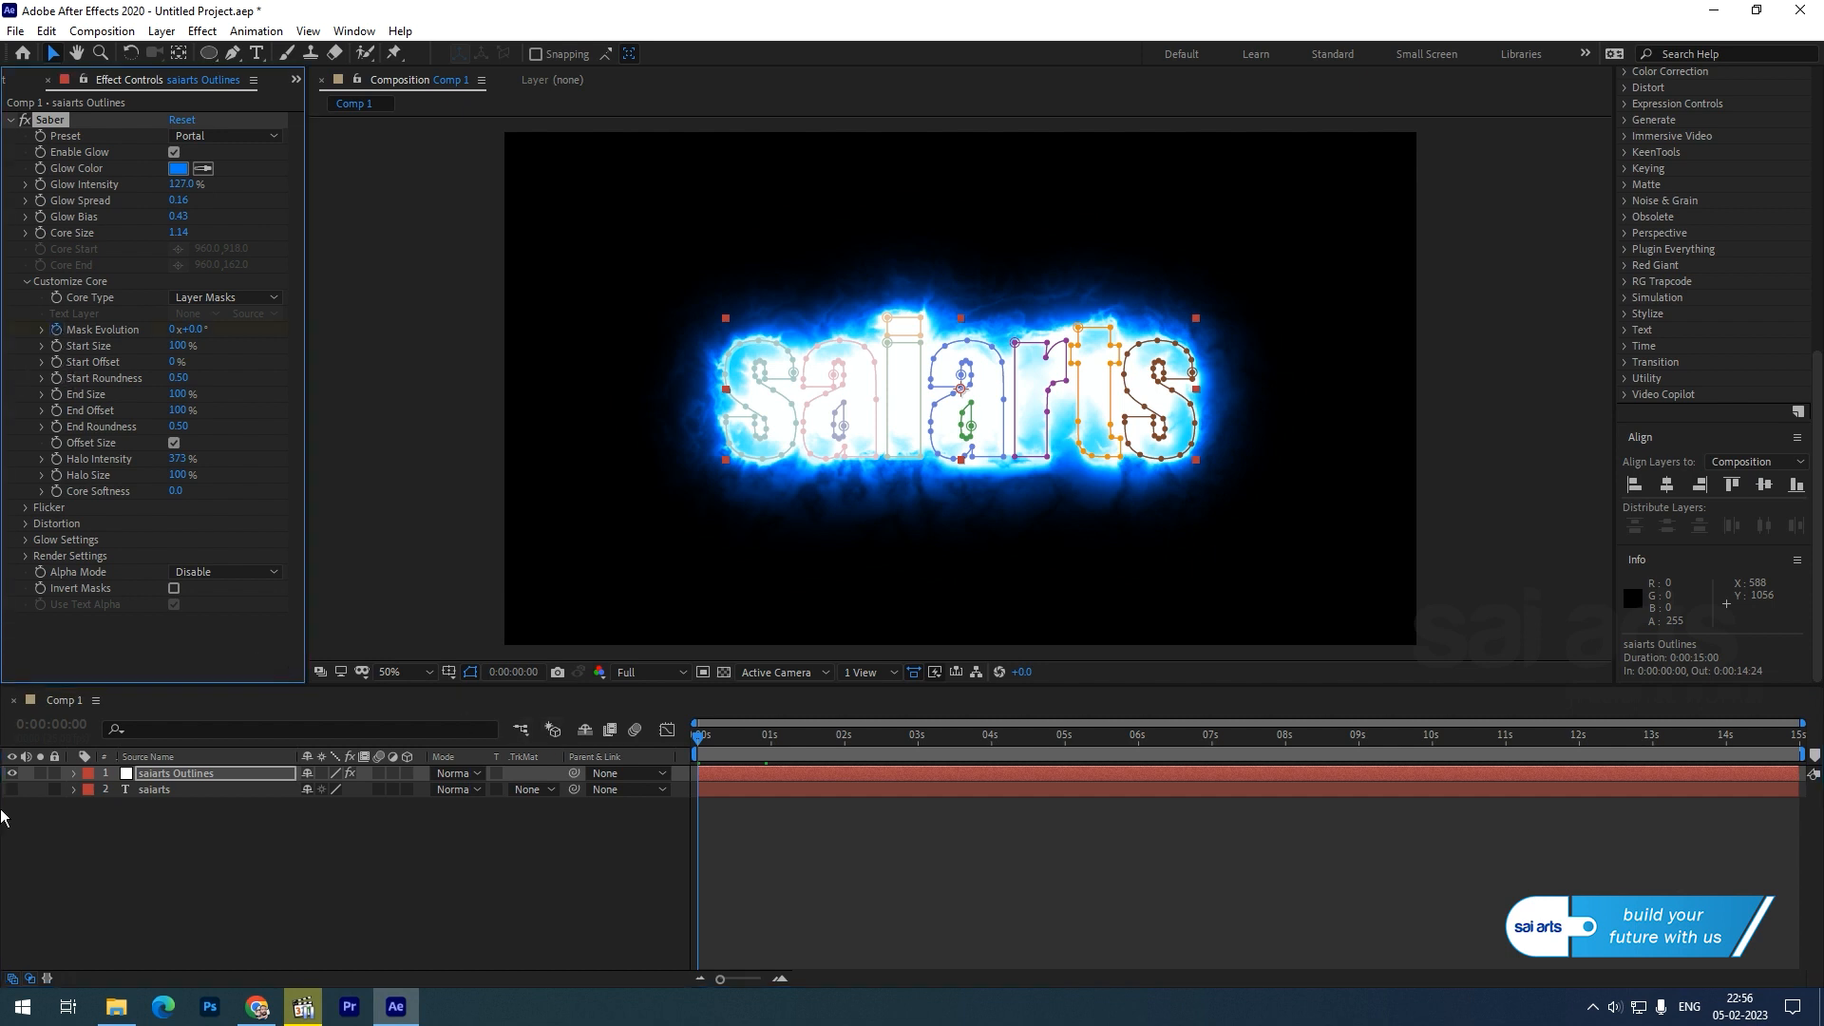
{"action": "left_click_drag", "start_coordinate": [704, 750], "coordinate": [1065, 749]}
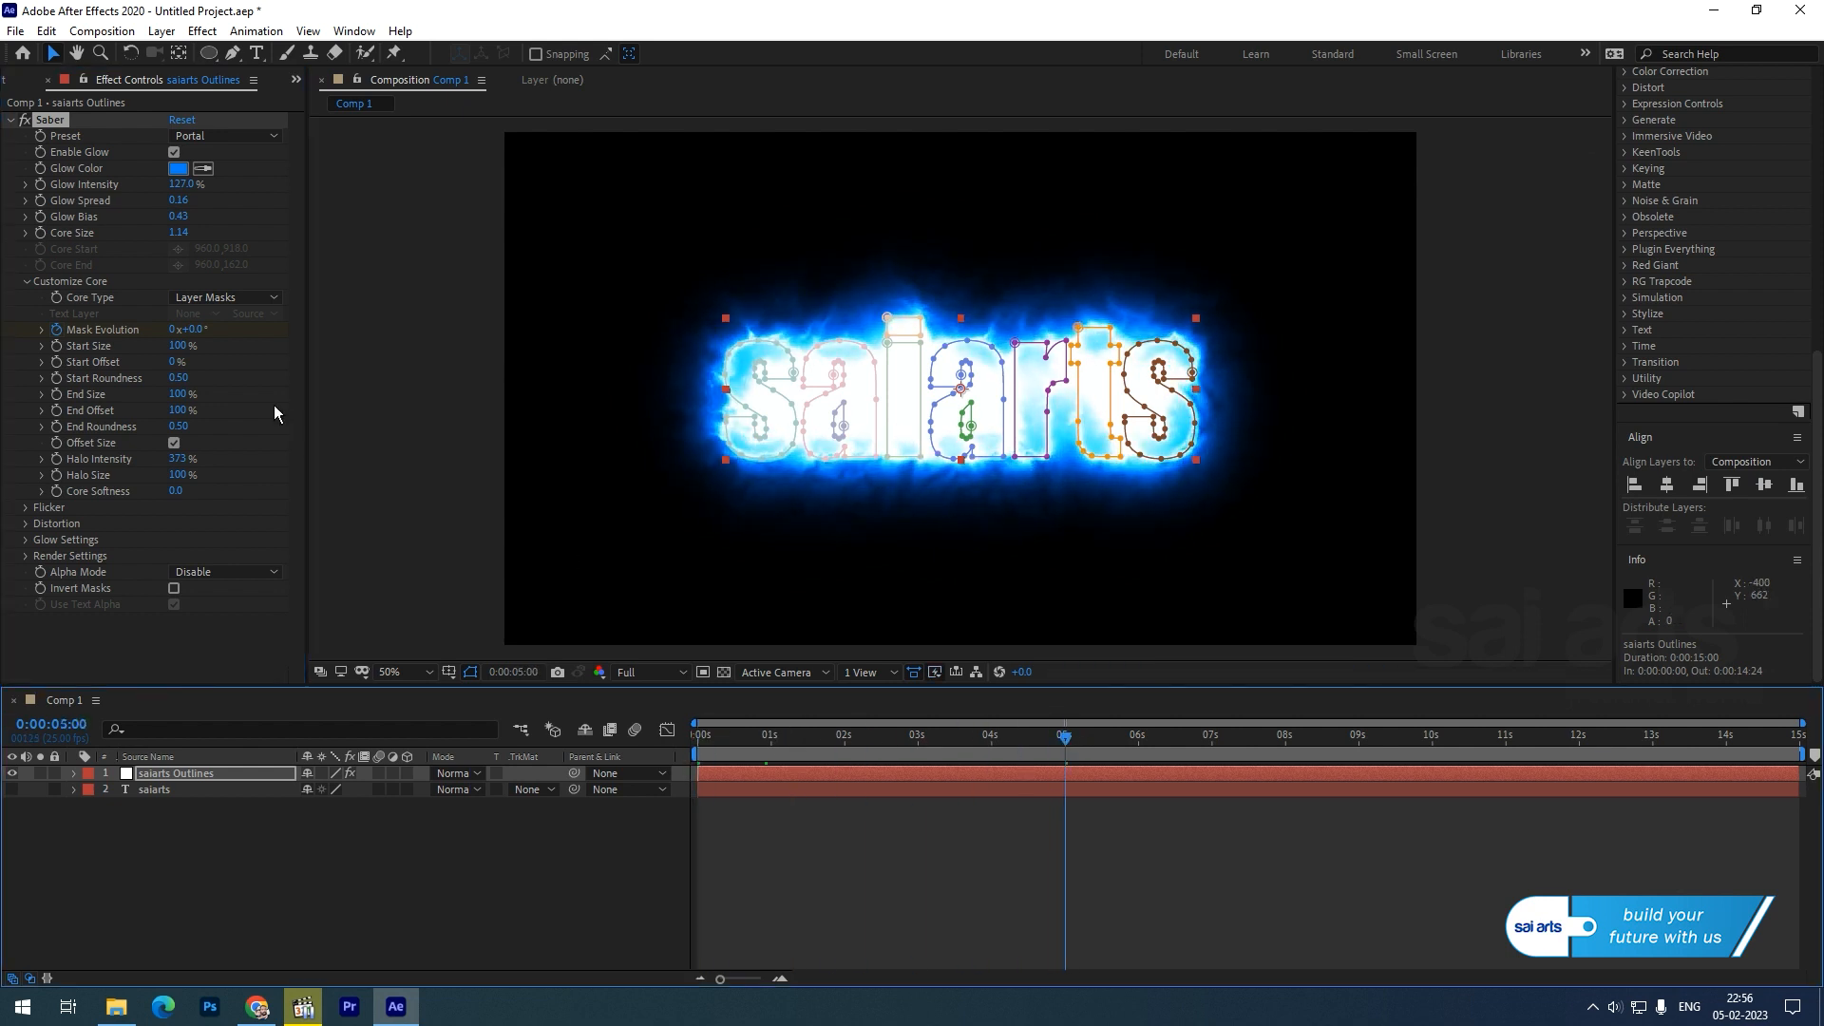
{"action": "left_click", "coordinate": [172, 330]}
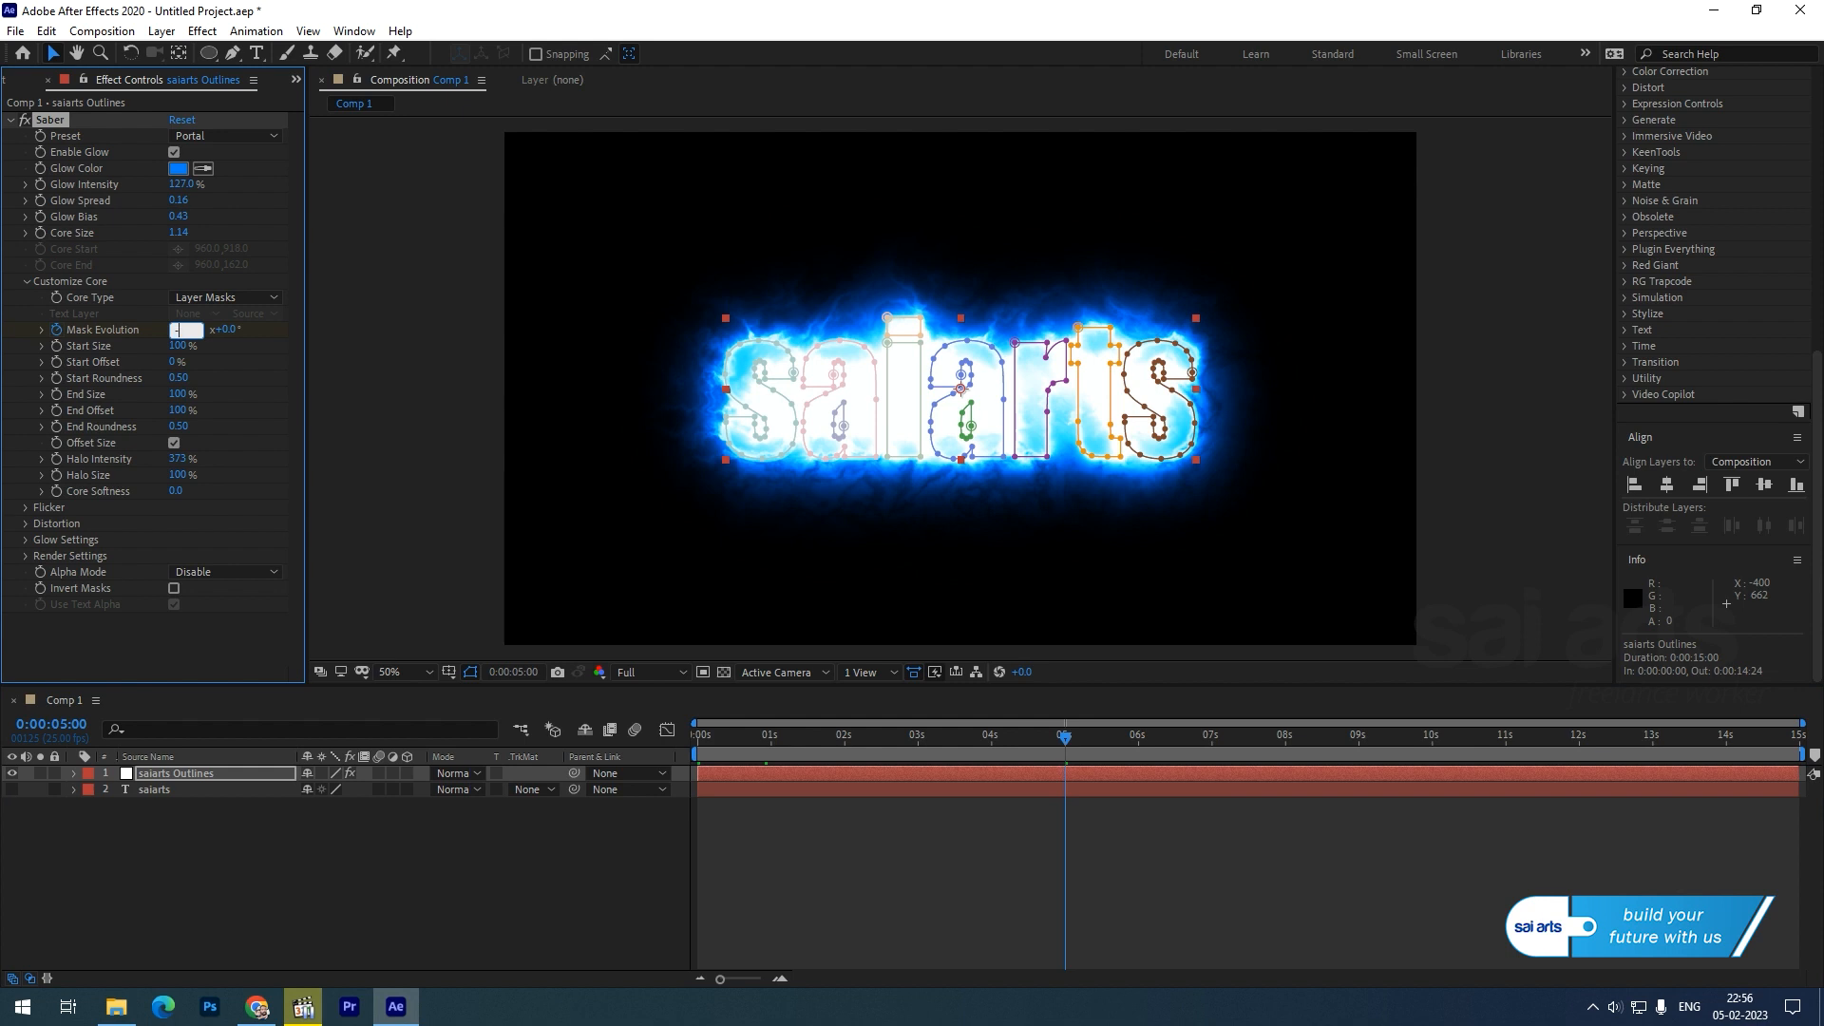
{"action": "key", "text": "Return"}
- Animate Saber's Start Offset from 100% at the composition start to 5% at 0:00:01:00, and preview the reveal
{"action": "left_click", "coordinate": [698, 734]}
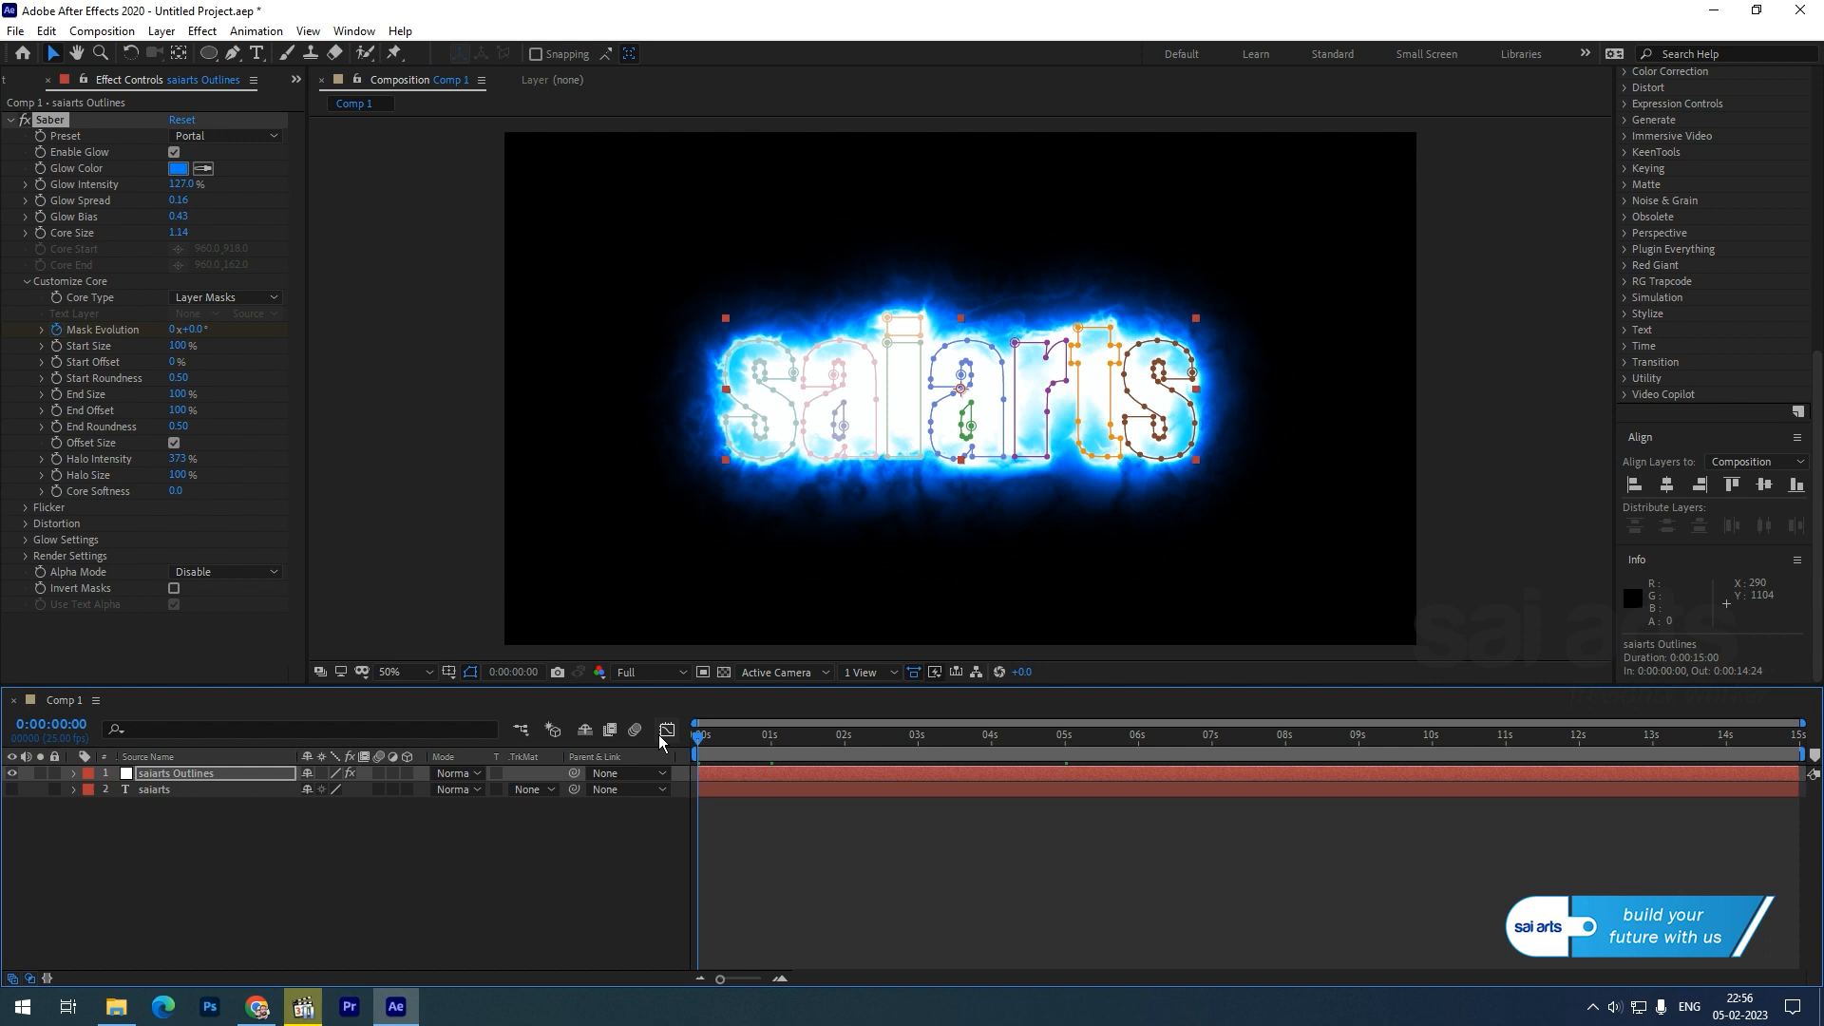
{"action": "left_click", "coordinate": [59, 361]}
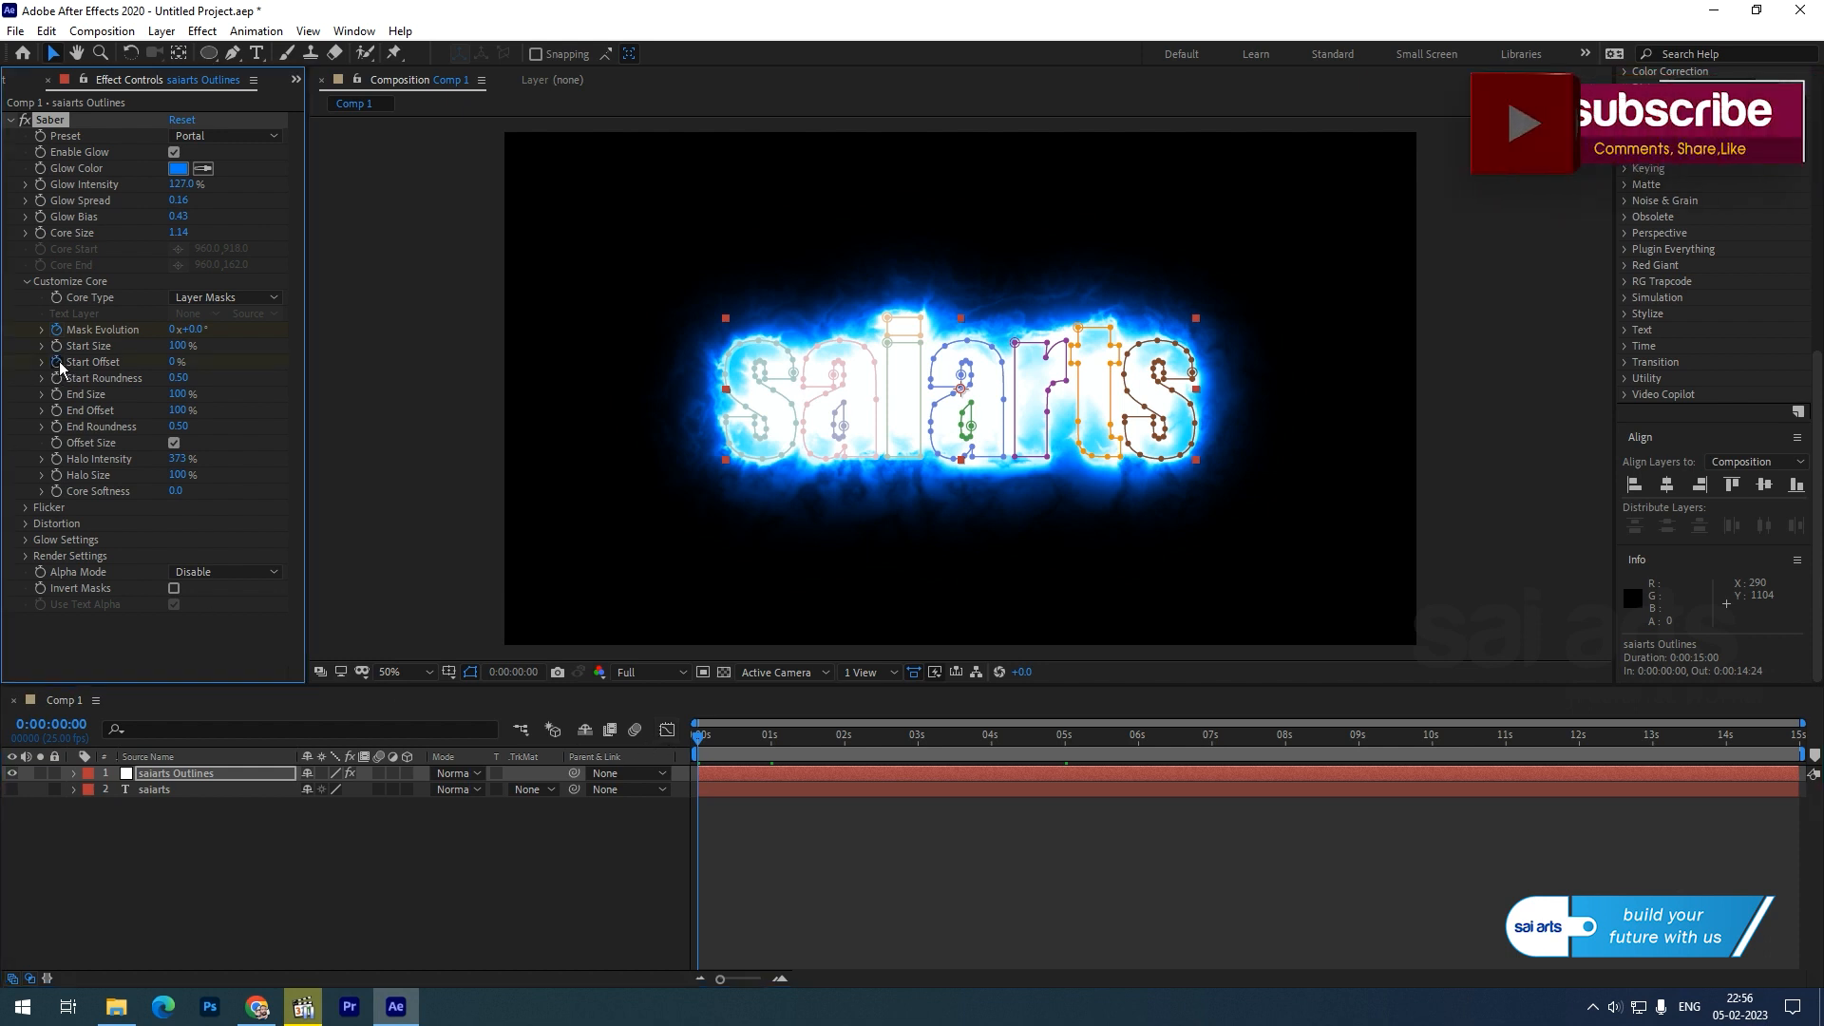
{"action": "left_click", "coordinate": [175, 362]}
{"action": "type", "text": "100"}
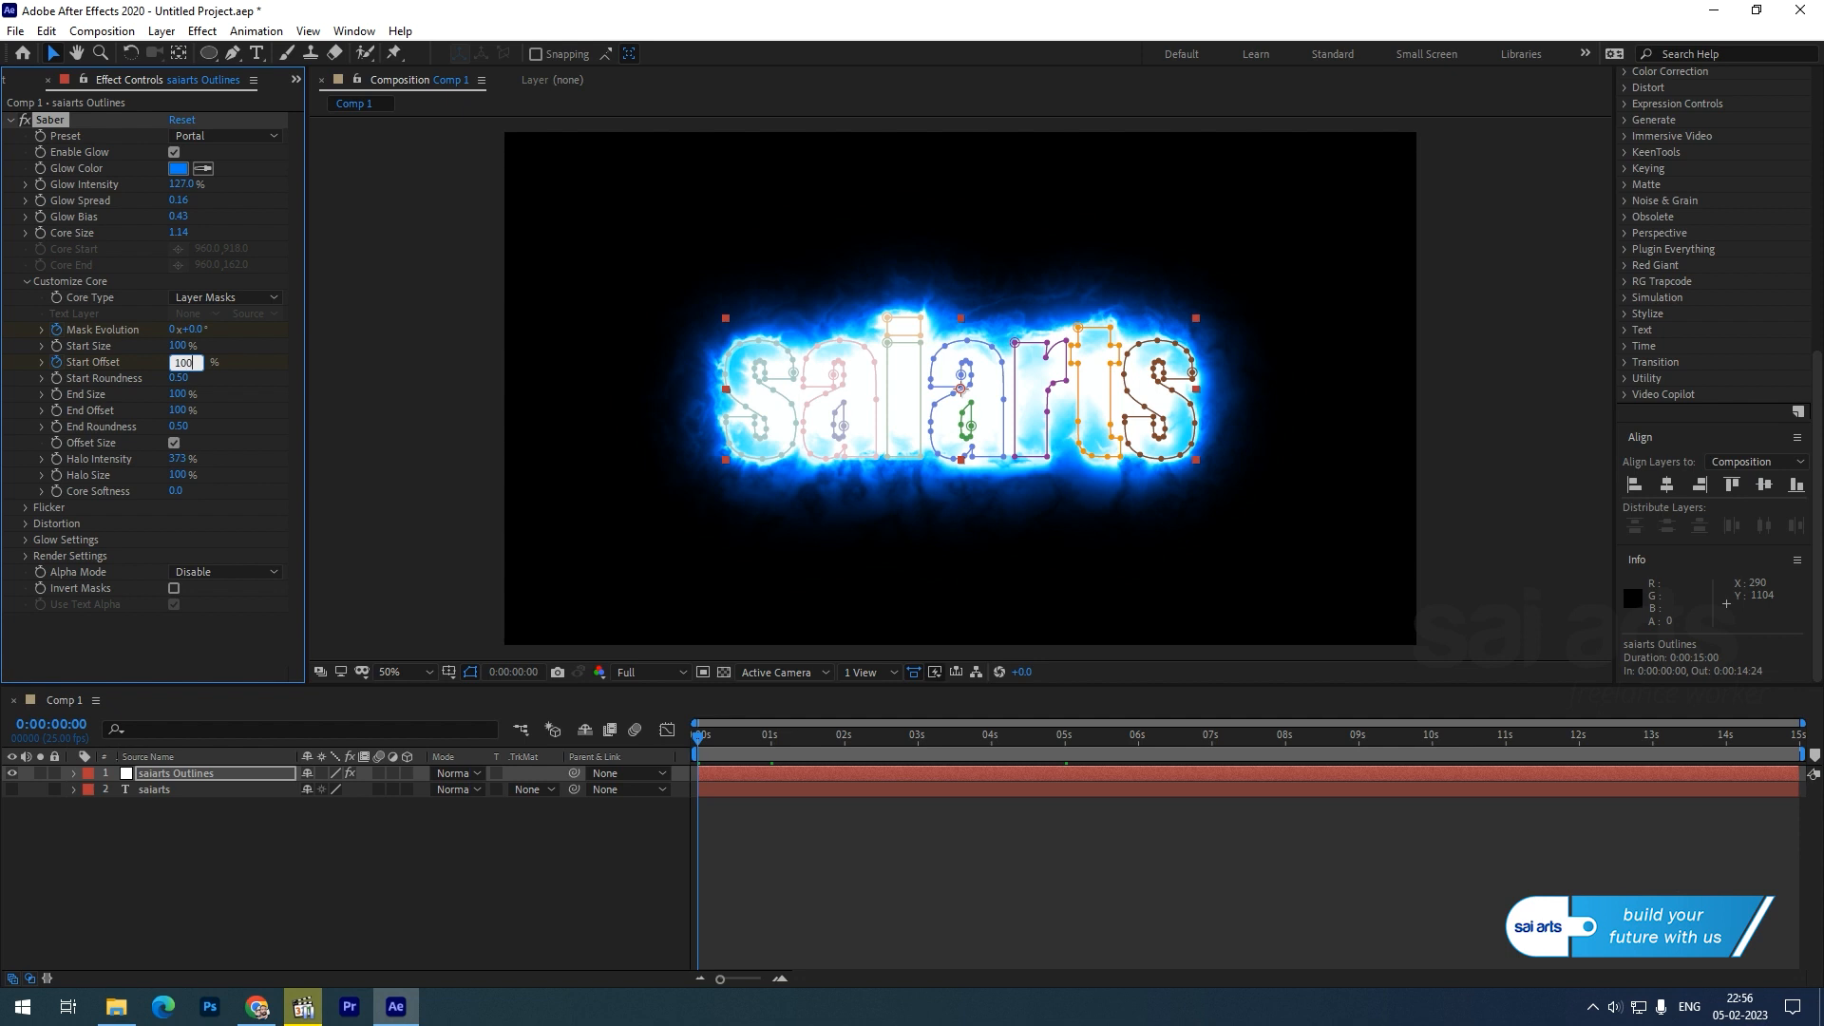
{"action": "key", "text": "Return"}
{"action": "left_click", "coordinate": [771, 742]}
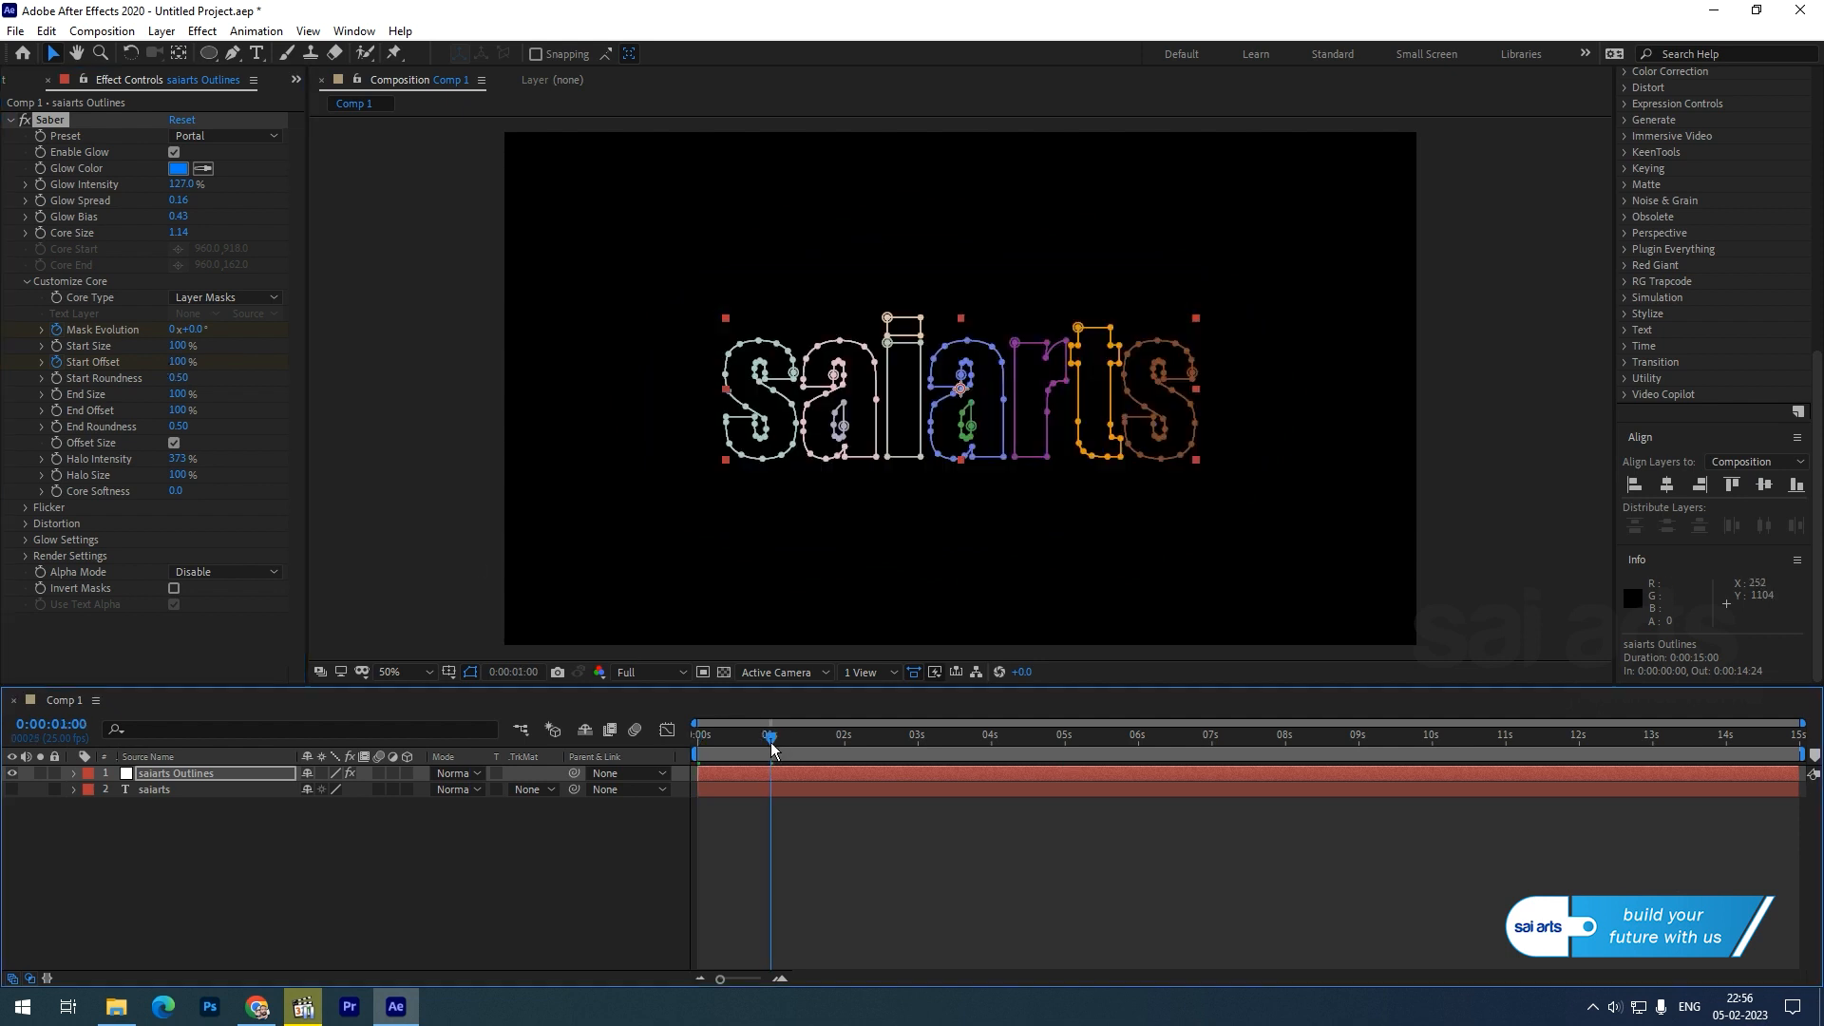
{"action": "left_click", "coordinate": [174, 362]}
{"action": "type", "text": "5"}
{"action": "key", "text": "Return"}
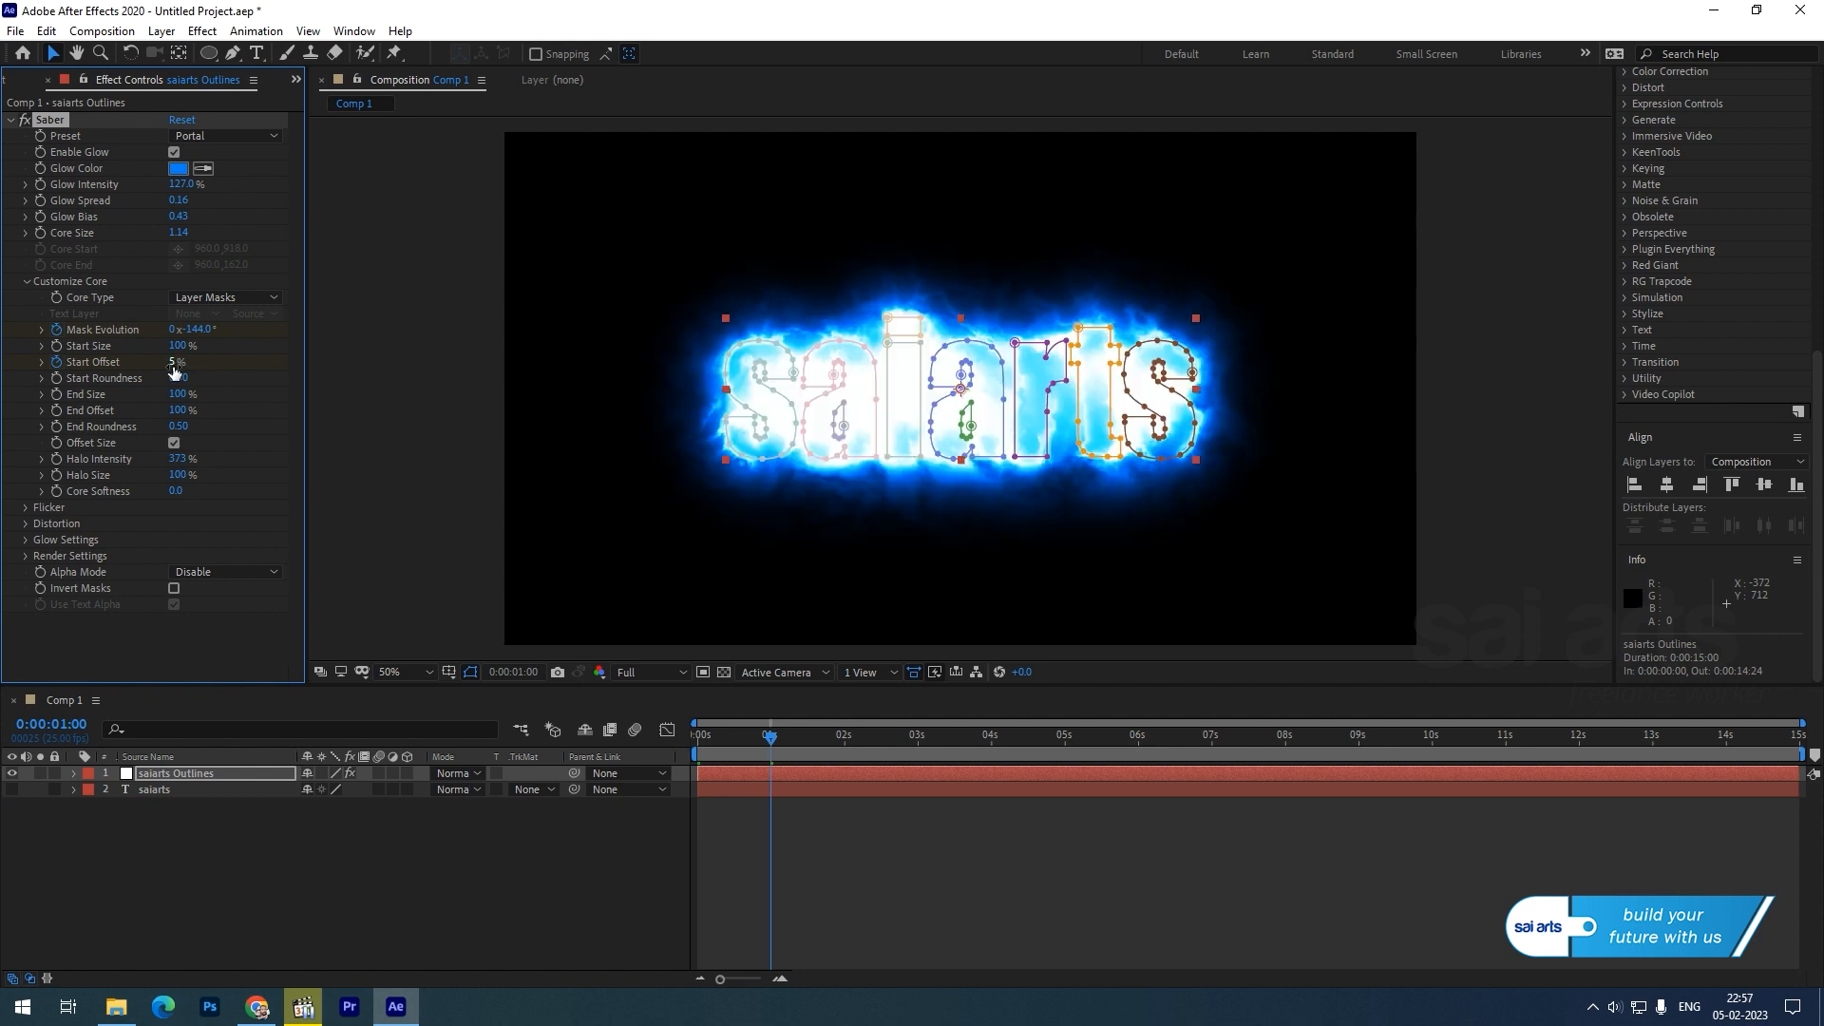
{"action": "left_click", "coordinate": [667, 757]}
{"action": "key", "text": "Home"}
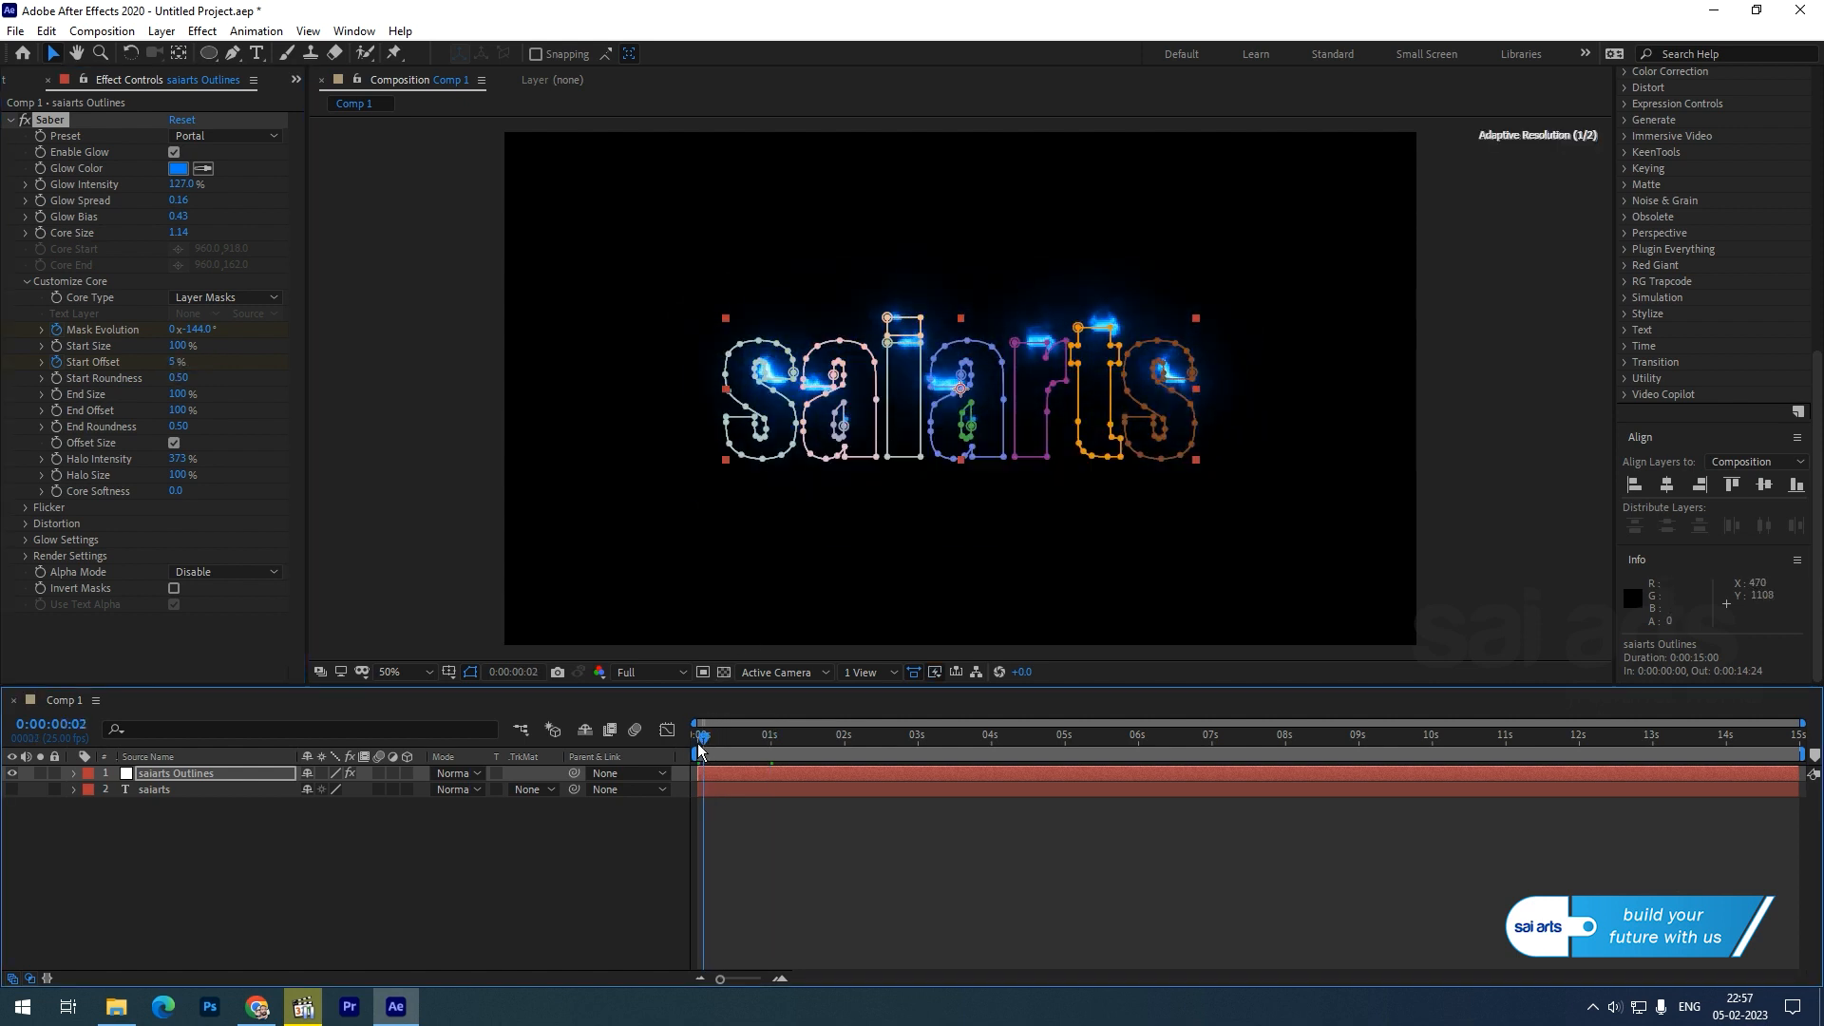
{"action": "left_click_drag", "start_coordinate": [694, 756], "coordinate": [809, 754]}
- Set the Saber effect's Start Roundness to 0.80
{"action": "left_click", "coordinate": [177, 378]}
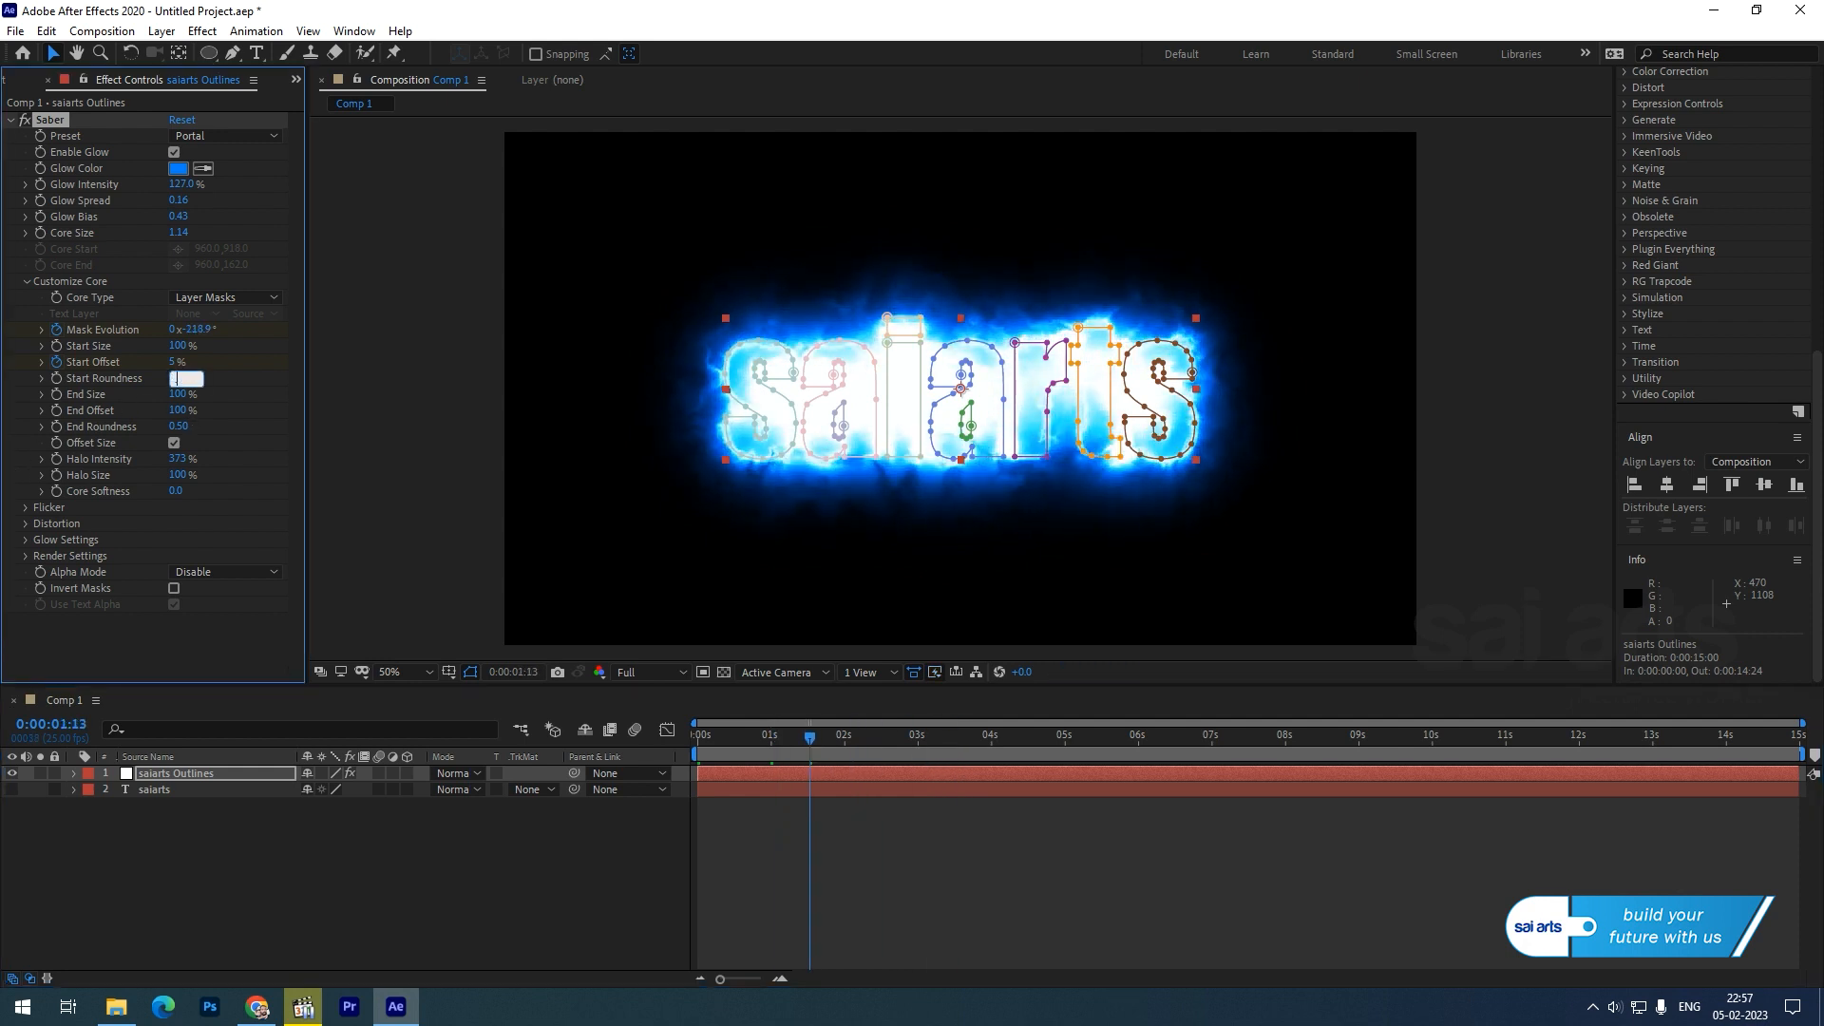
{"action": "type", "text": ".9"}
{"action": "key", "text": "Return"}
{"action": "left_click", "coordinate": [177, 378]}
{"action": "key", "text": "BackSpace"}
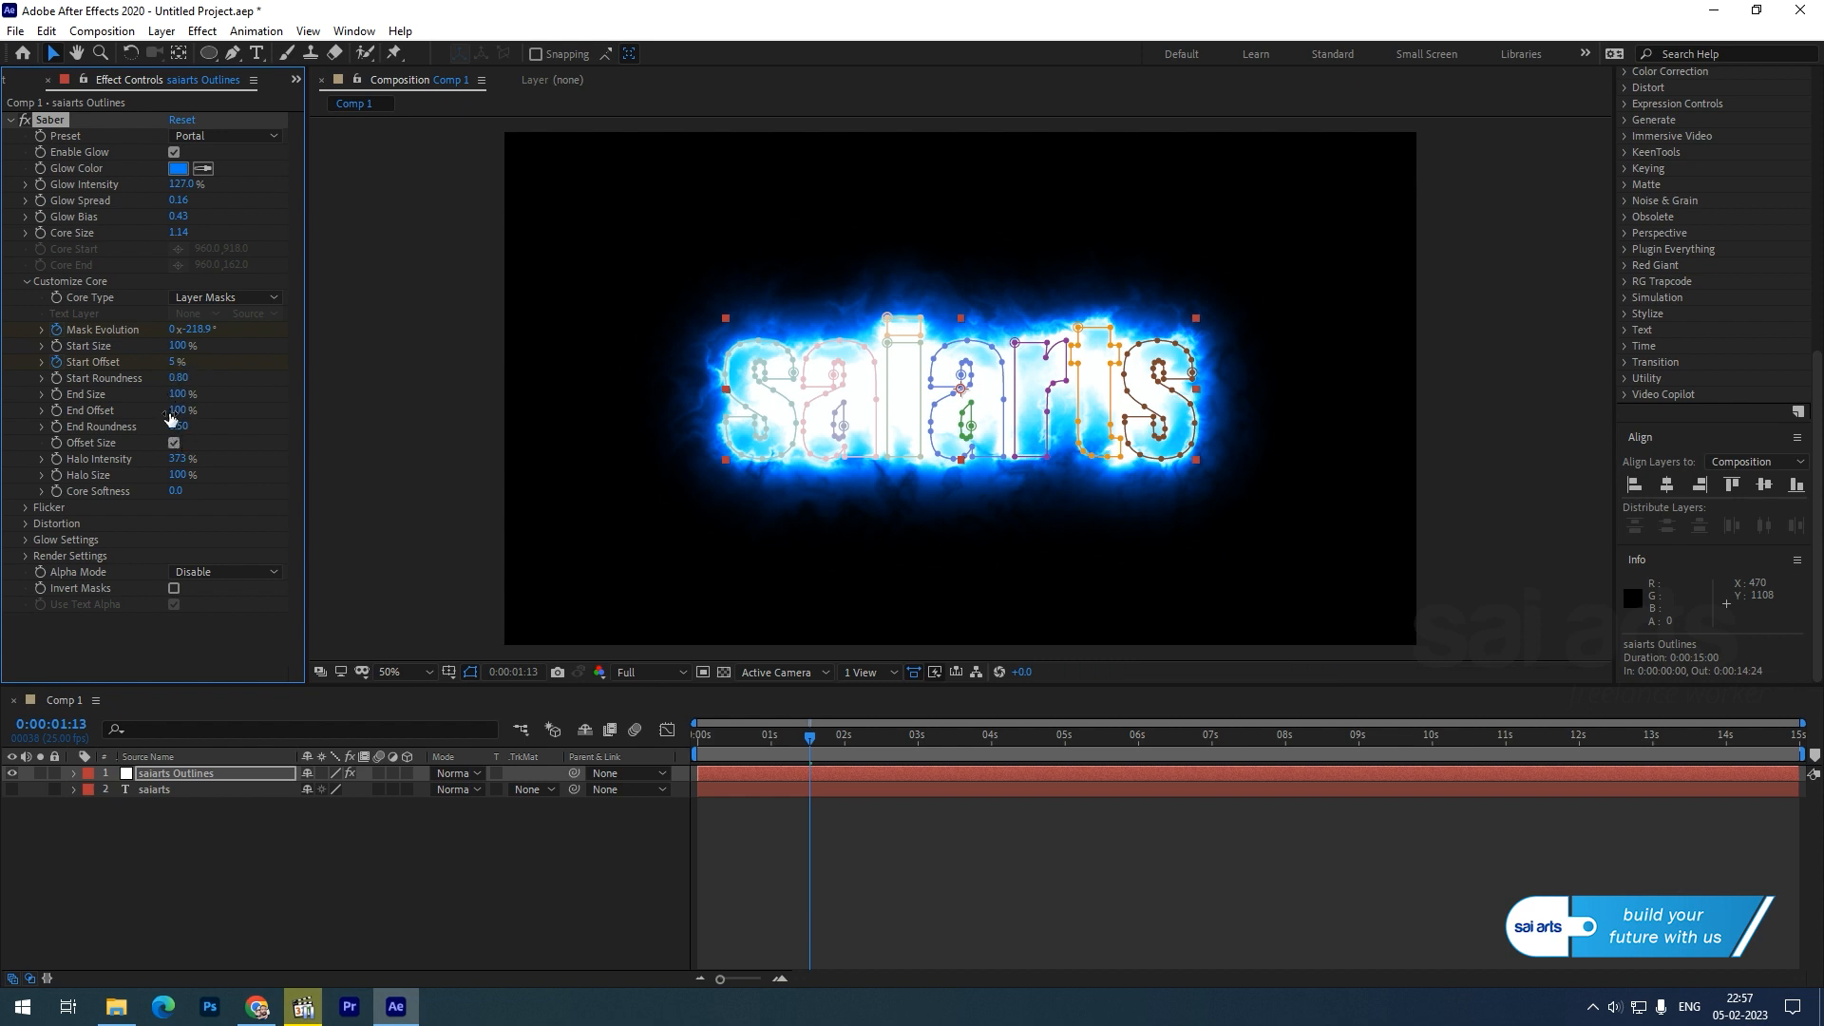
{"action": "key", "text": "Return"}
- Set Saber's End Size to 0% and preview the glow from the composition start
{"action": "key", "text": "Home"}
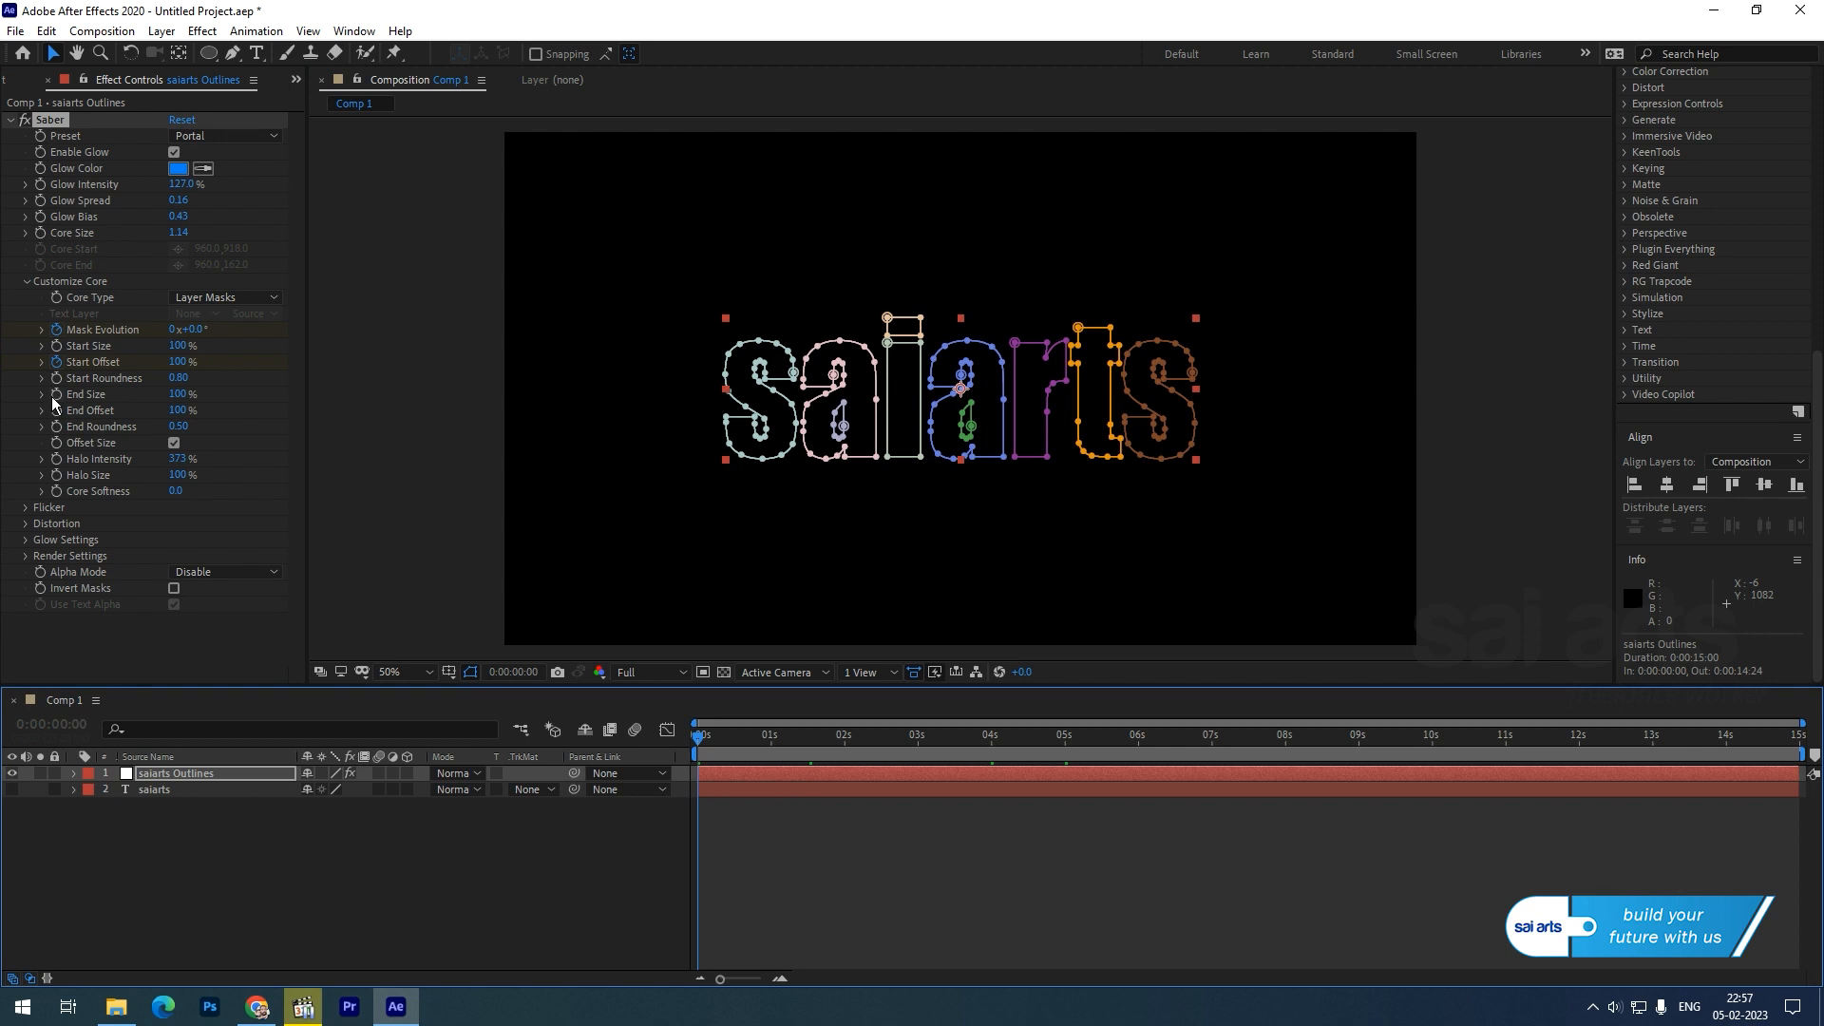
{"action": "left_click", "coordinate": [177, 394]}
{"action": "type", "text": "0"}
{"action": "key", "text": "Tab"}
{"action": "key", "text": "Return"}
{"action": "key", "text": "space"}
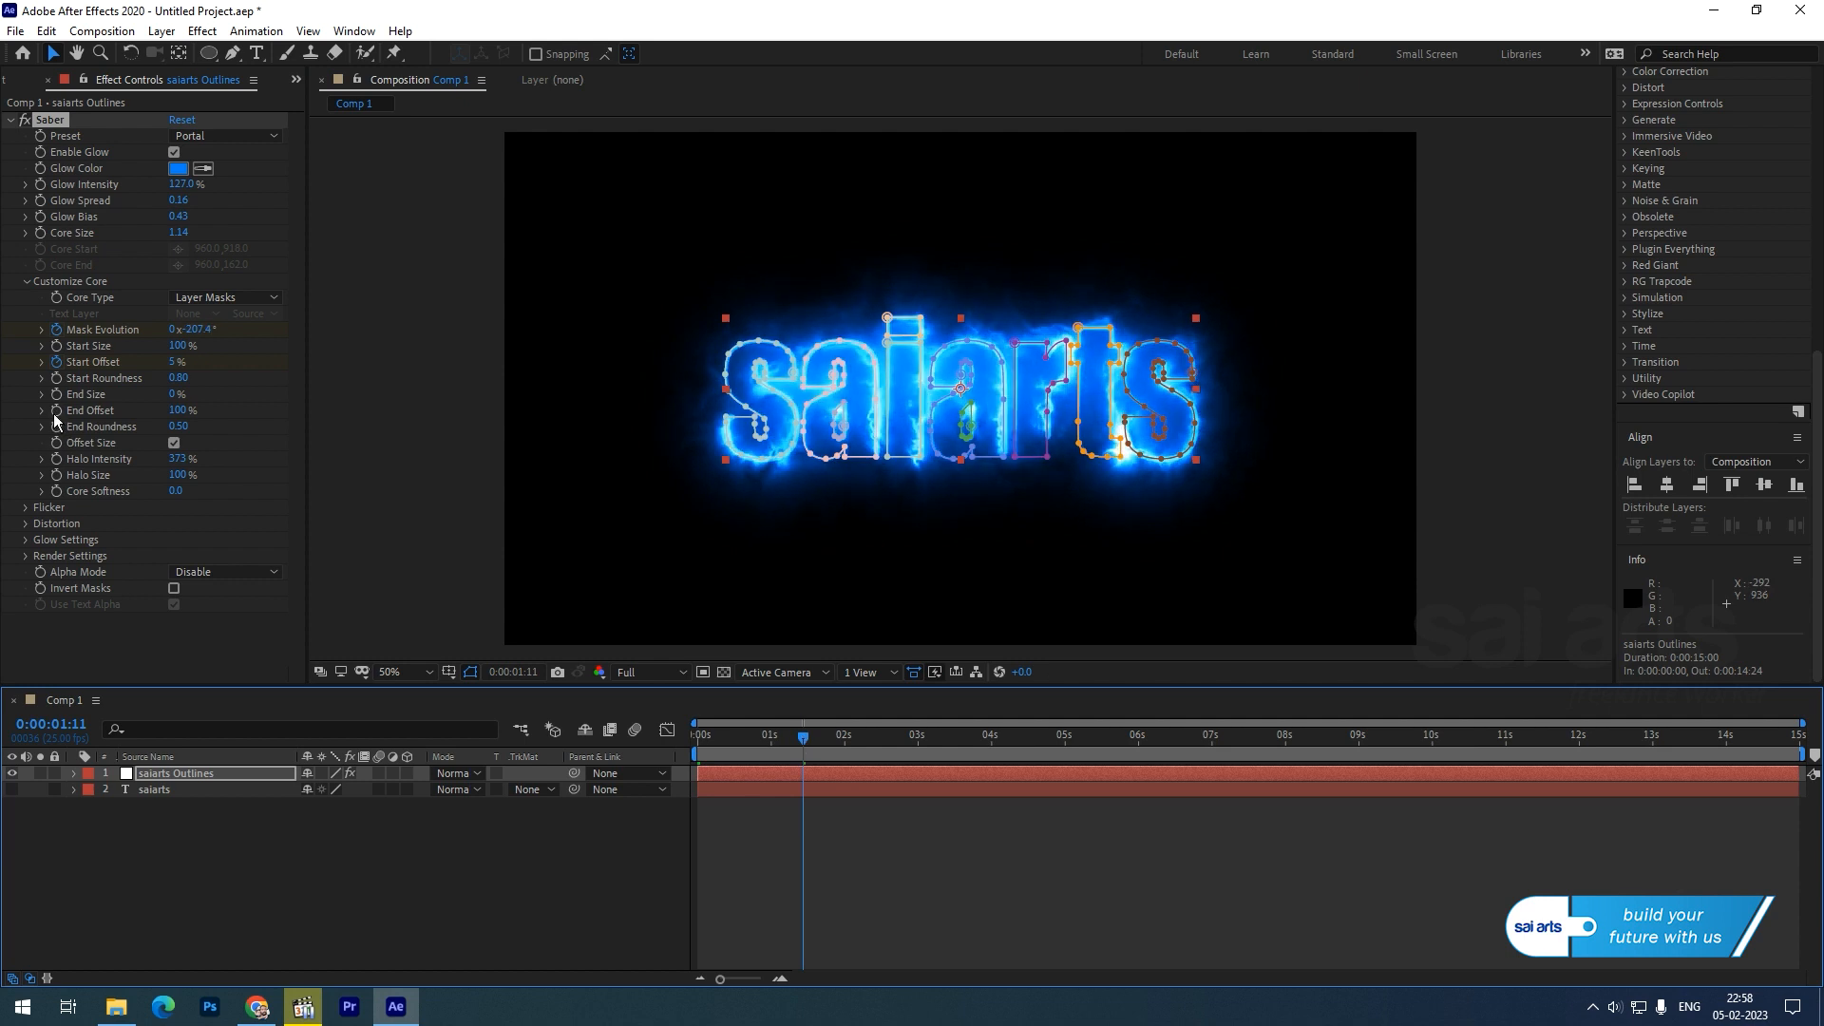
- Animate Saber's End Offset from 100% at 0:00:04:00 to 5% at 0:00:05:00, and scrub through the animation
{"action": "left_click", "coordinate": [988, 737]}
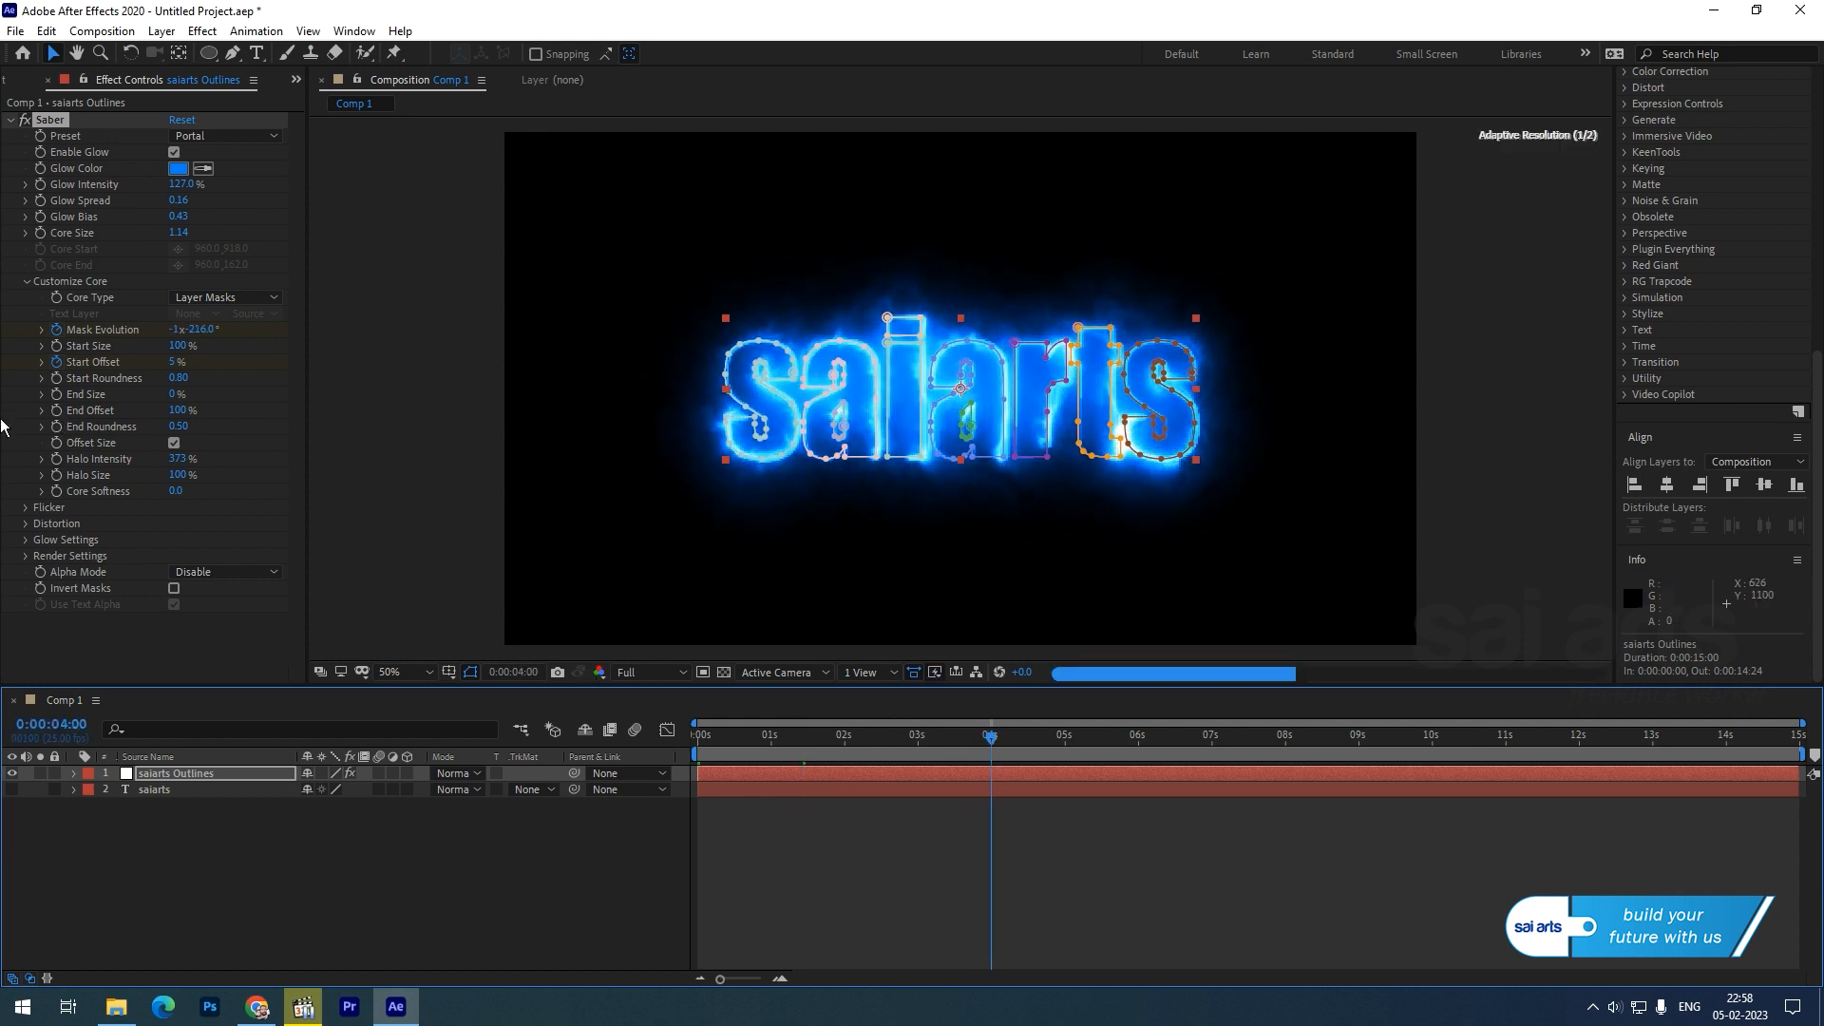
{"action": "left_click", "coordinate": [56, 411]}
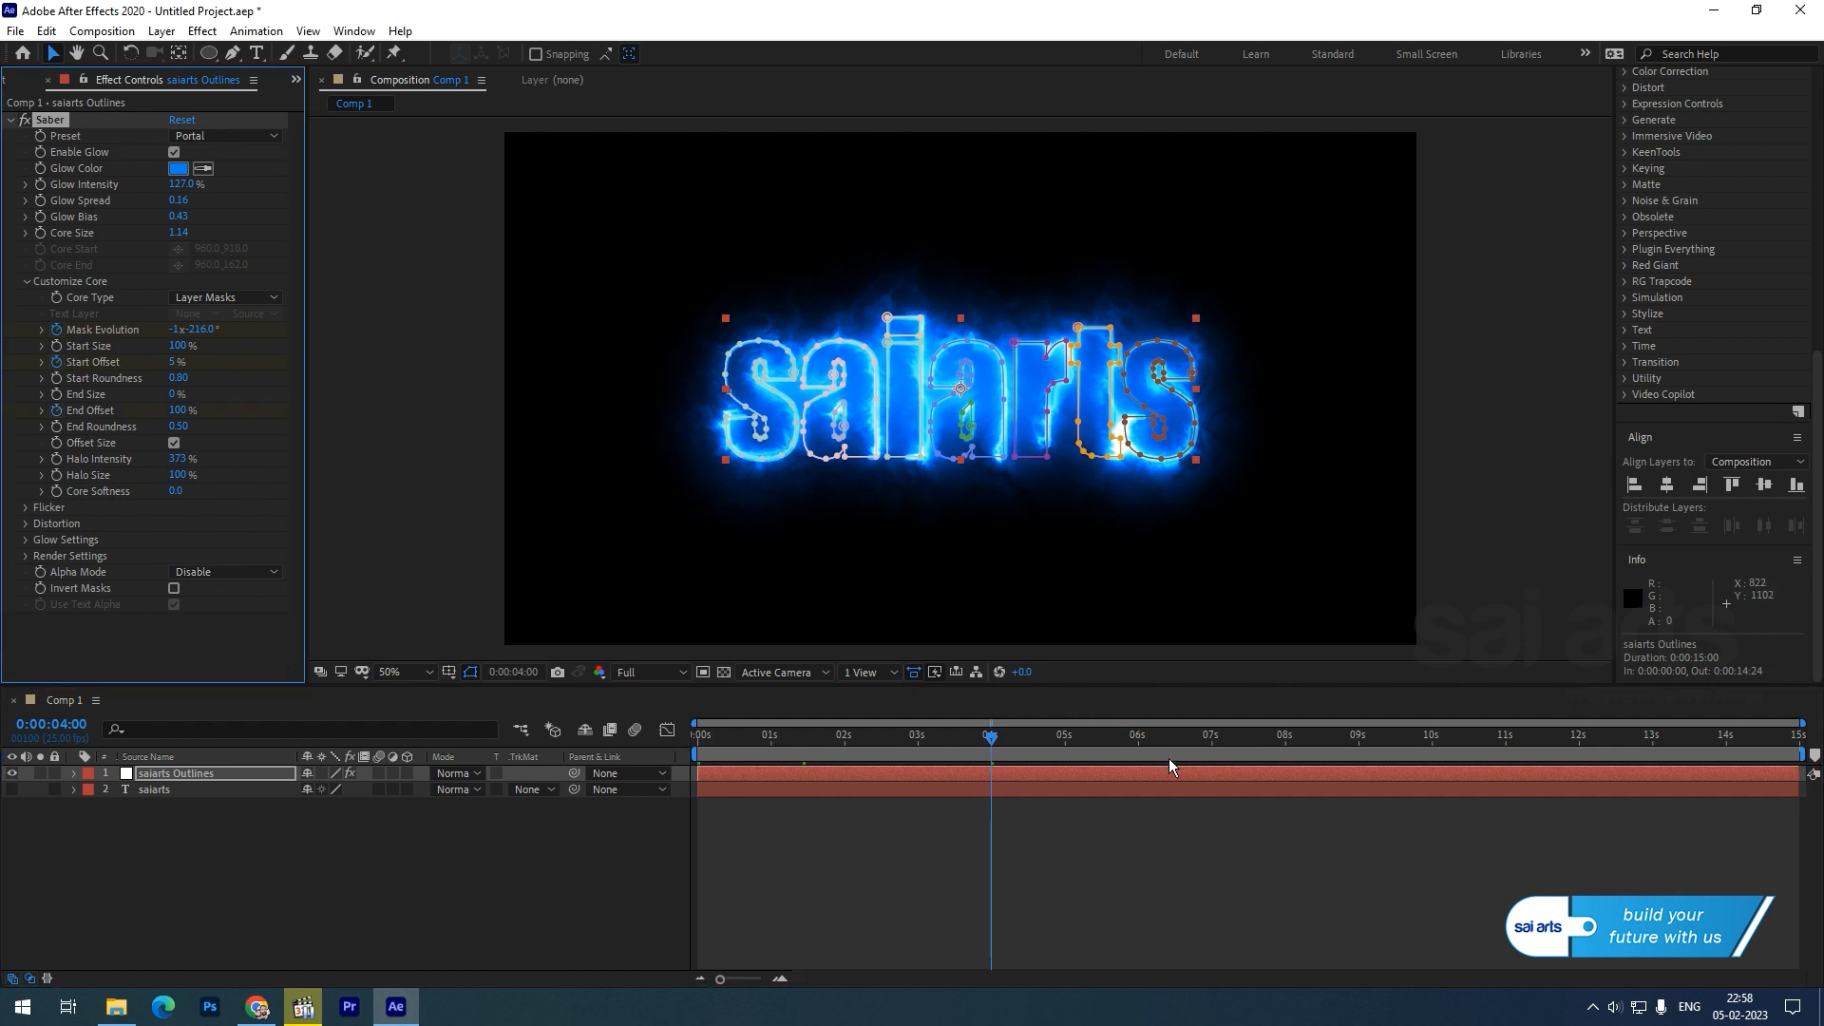
{"action": "left_click", "coordinate": [1067, 742]}
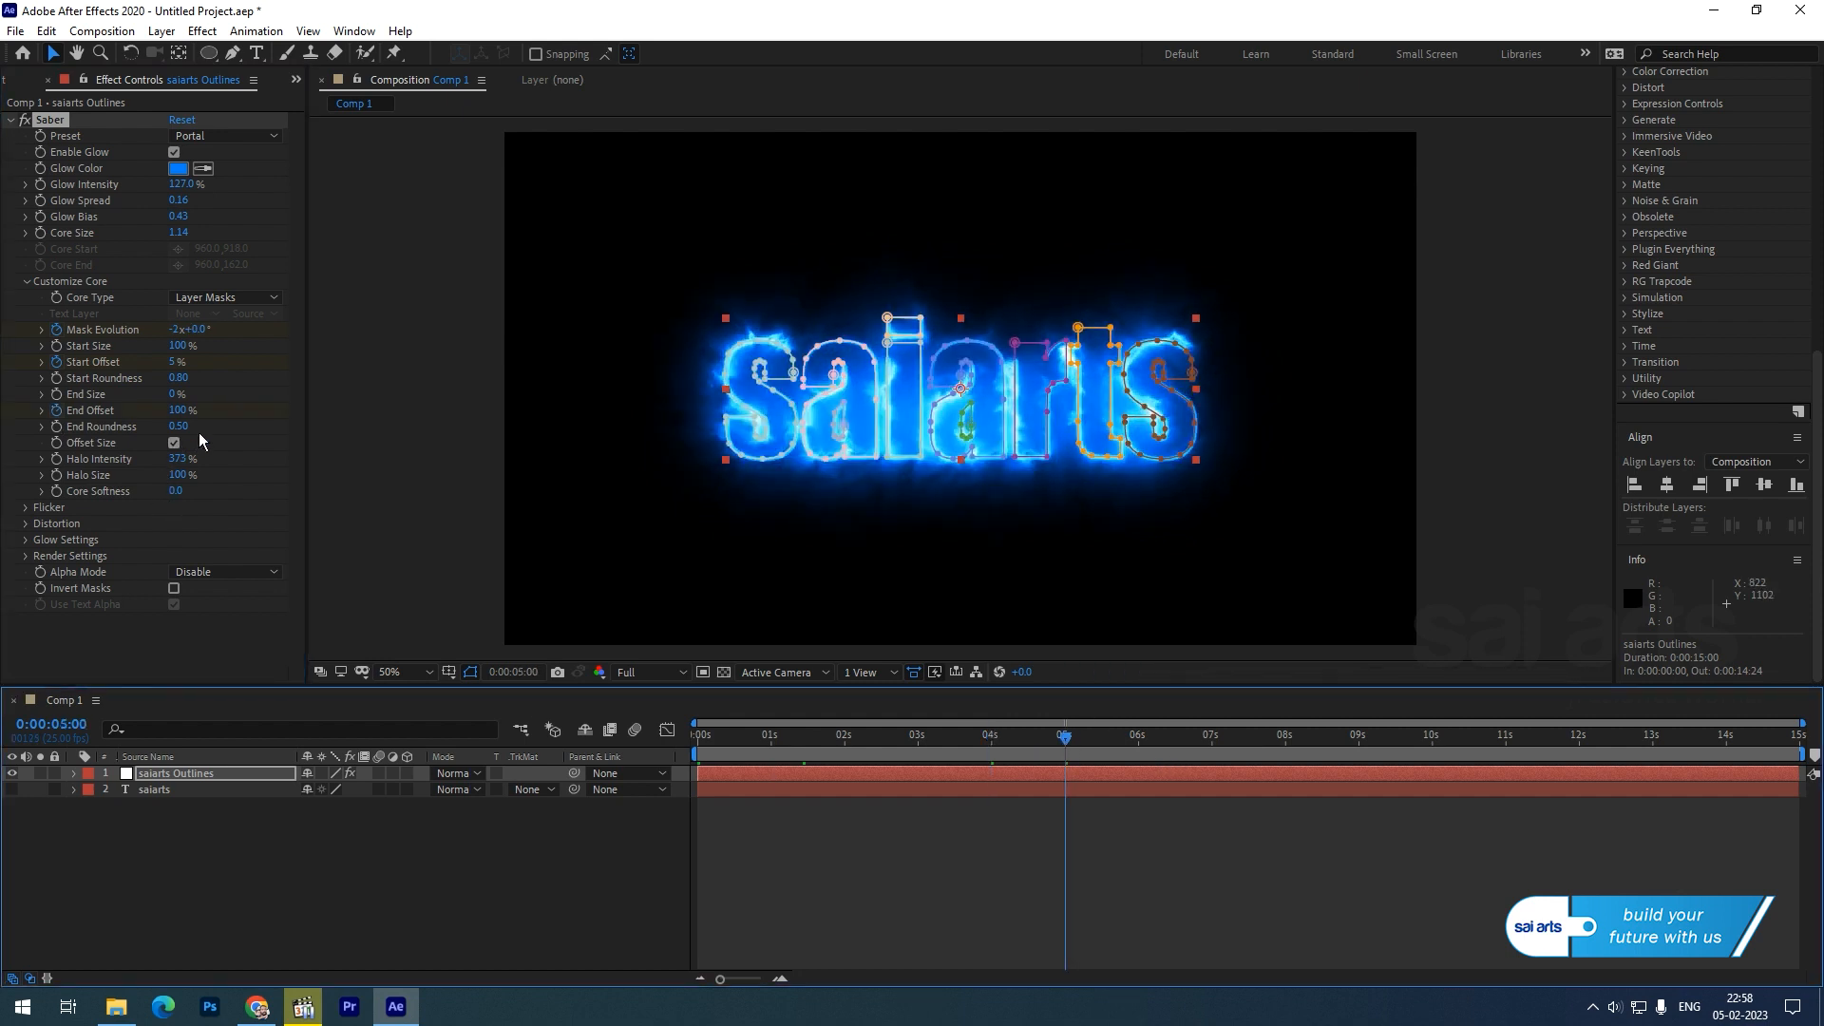
{"action": "left_click", "coordinate": [173, 411]}
{"action": "type", "text": "5"}
{"action": "key", "text": "Return"}
{"action": "left_click_drag", "start_coordinate": [703, 734], "coordinate": [836, 745]}
{"action": "left_click_drag", "start_coordinate": [934, 749], "coordinate": [838, 772]}
{"action": "left_click", "coordinate": [815, 942]}
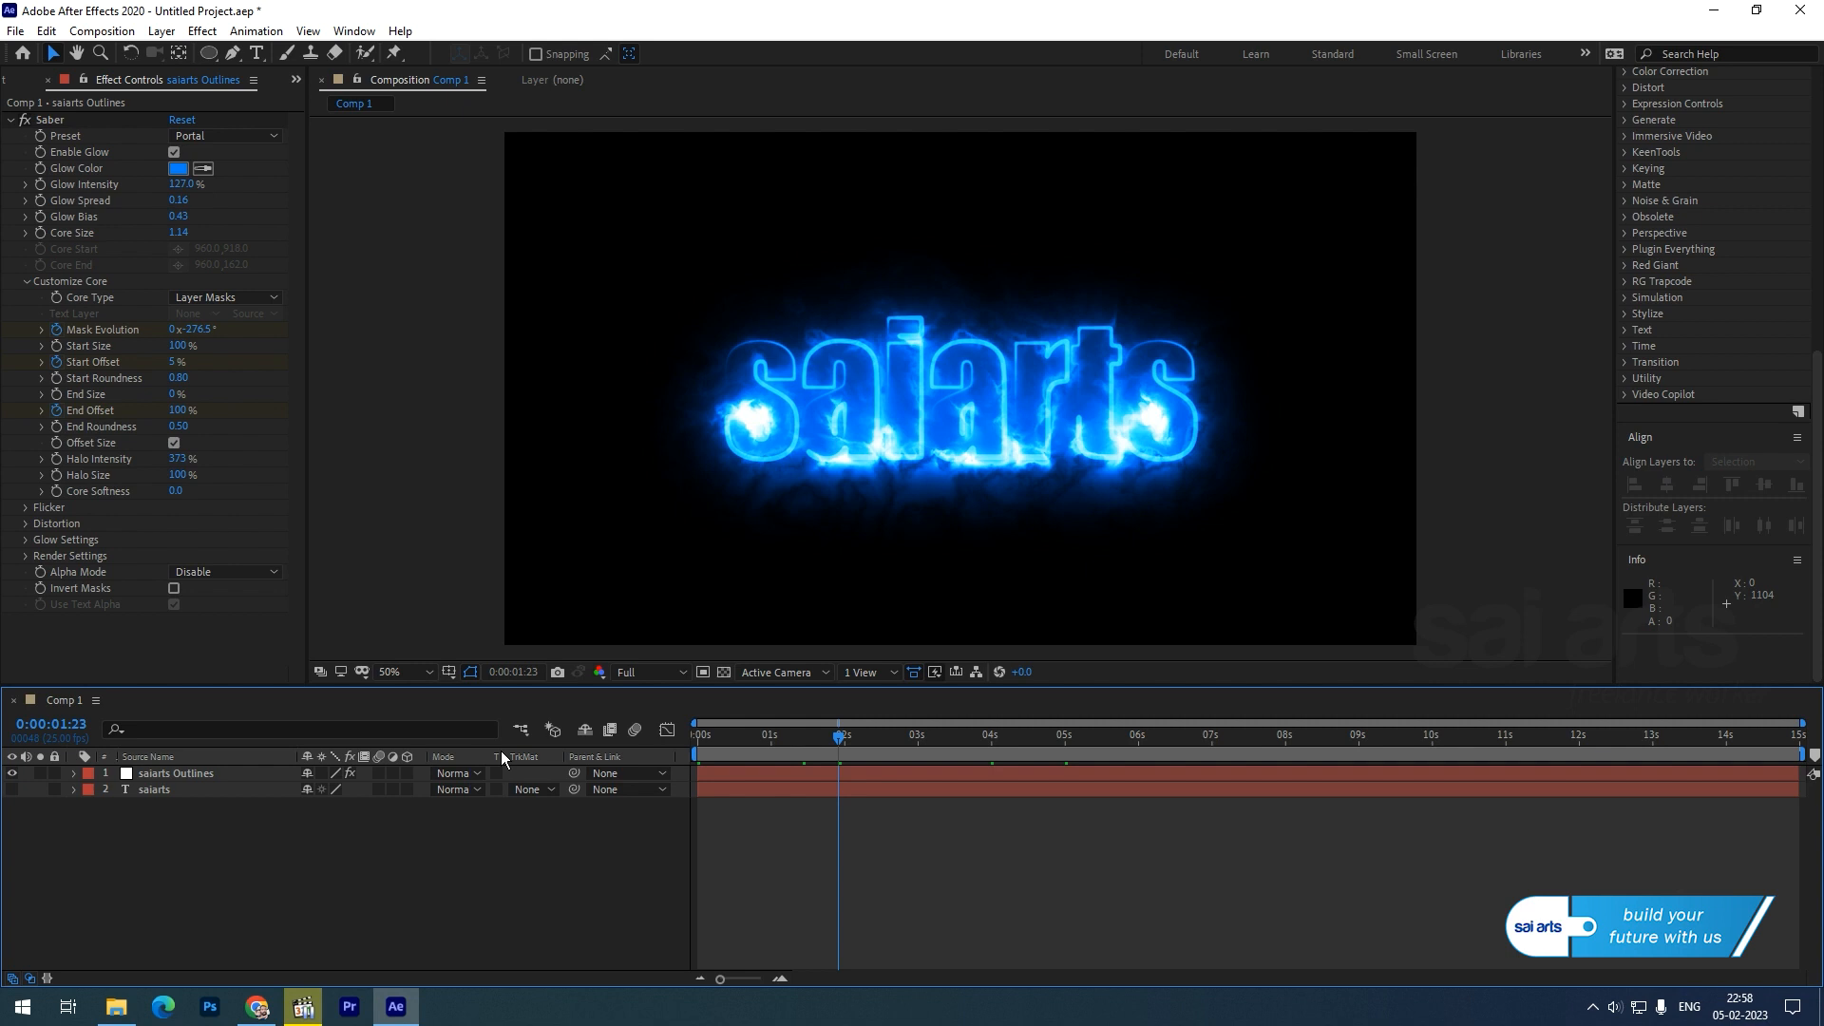
- Create a new solid layer named "noise" in Comp 1
{"action": "right_click", "coordinate": [156, 848]}
{"action": "mouse_move", "coordinate": [232, 647]}
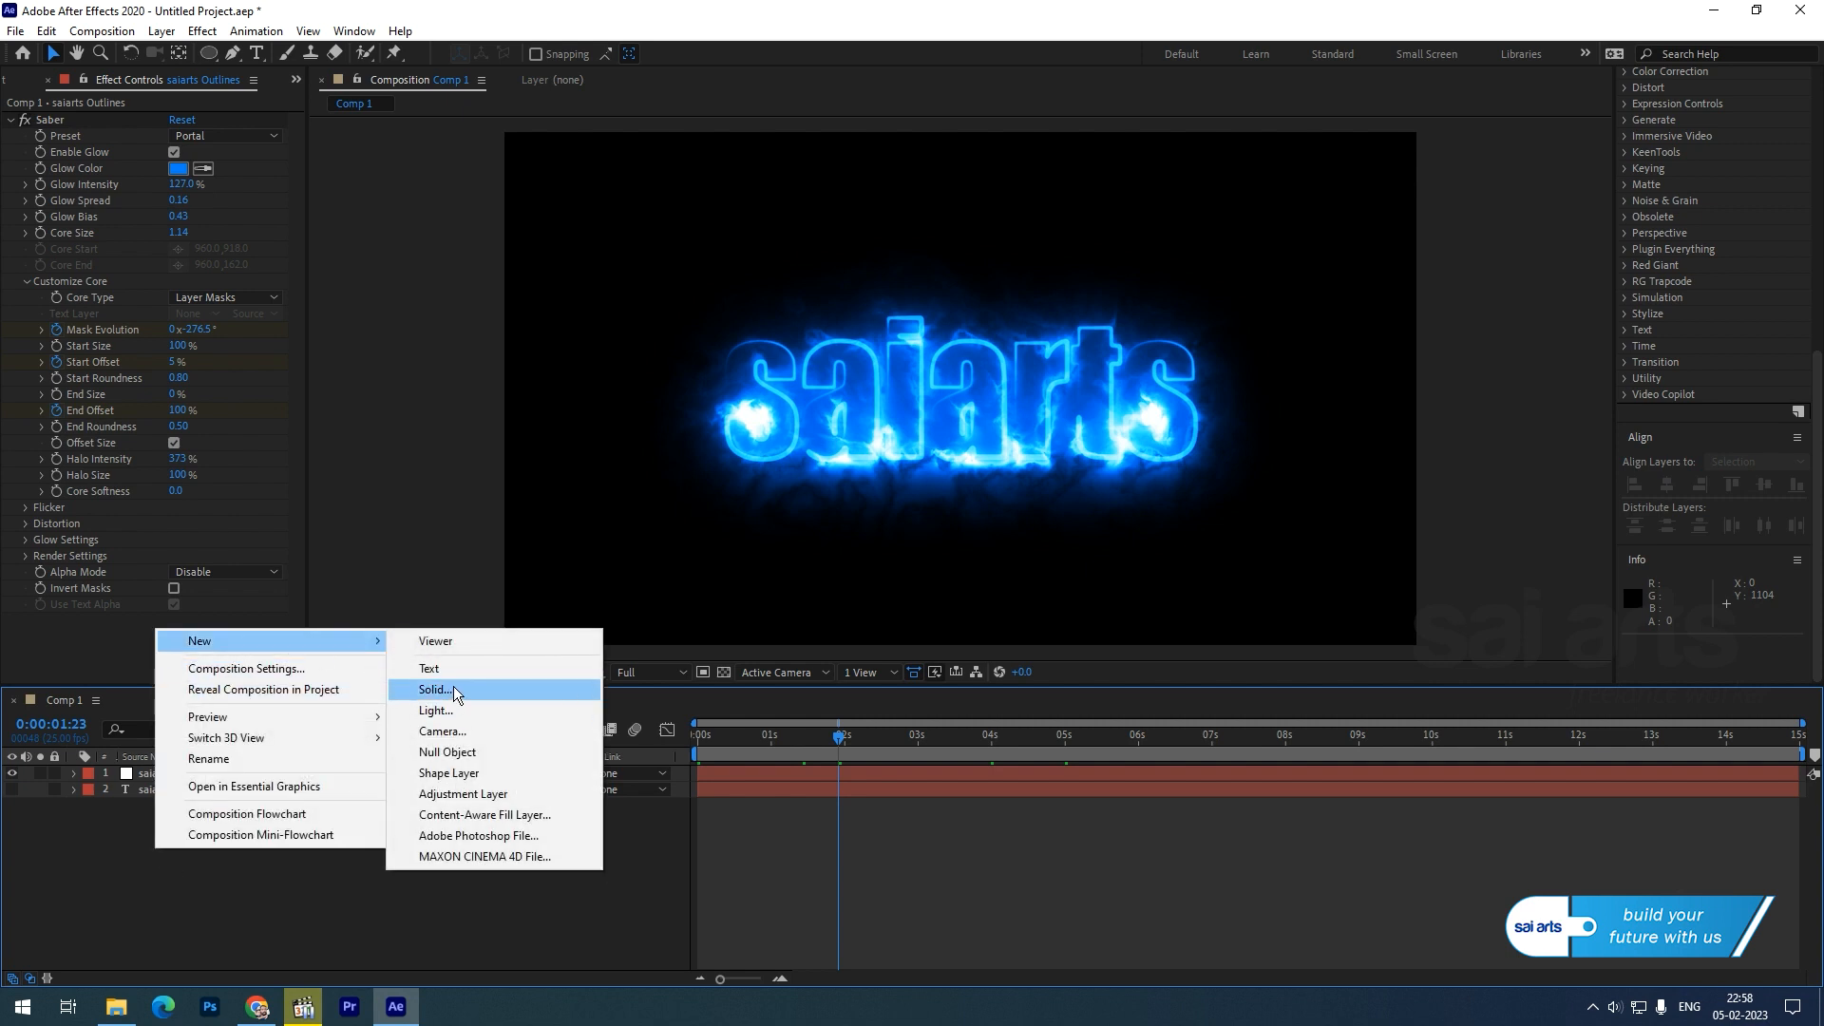
{"action": "left_click", "coordinate": [453, 687]}
{"action": "type", "text": "noise"}
{"action": "key", "text": "Return"}
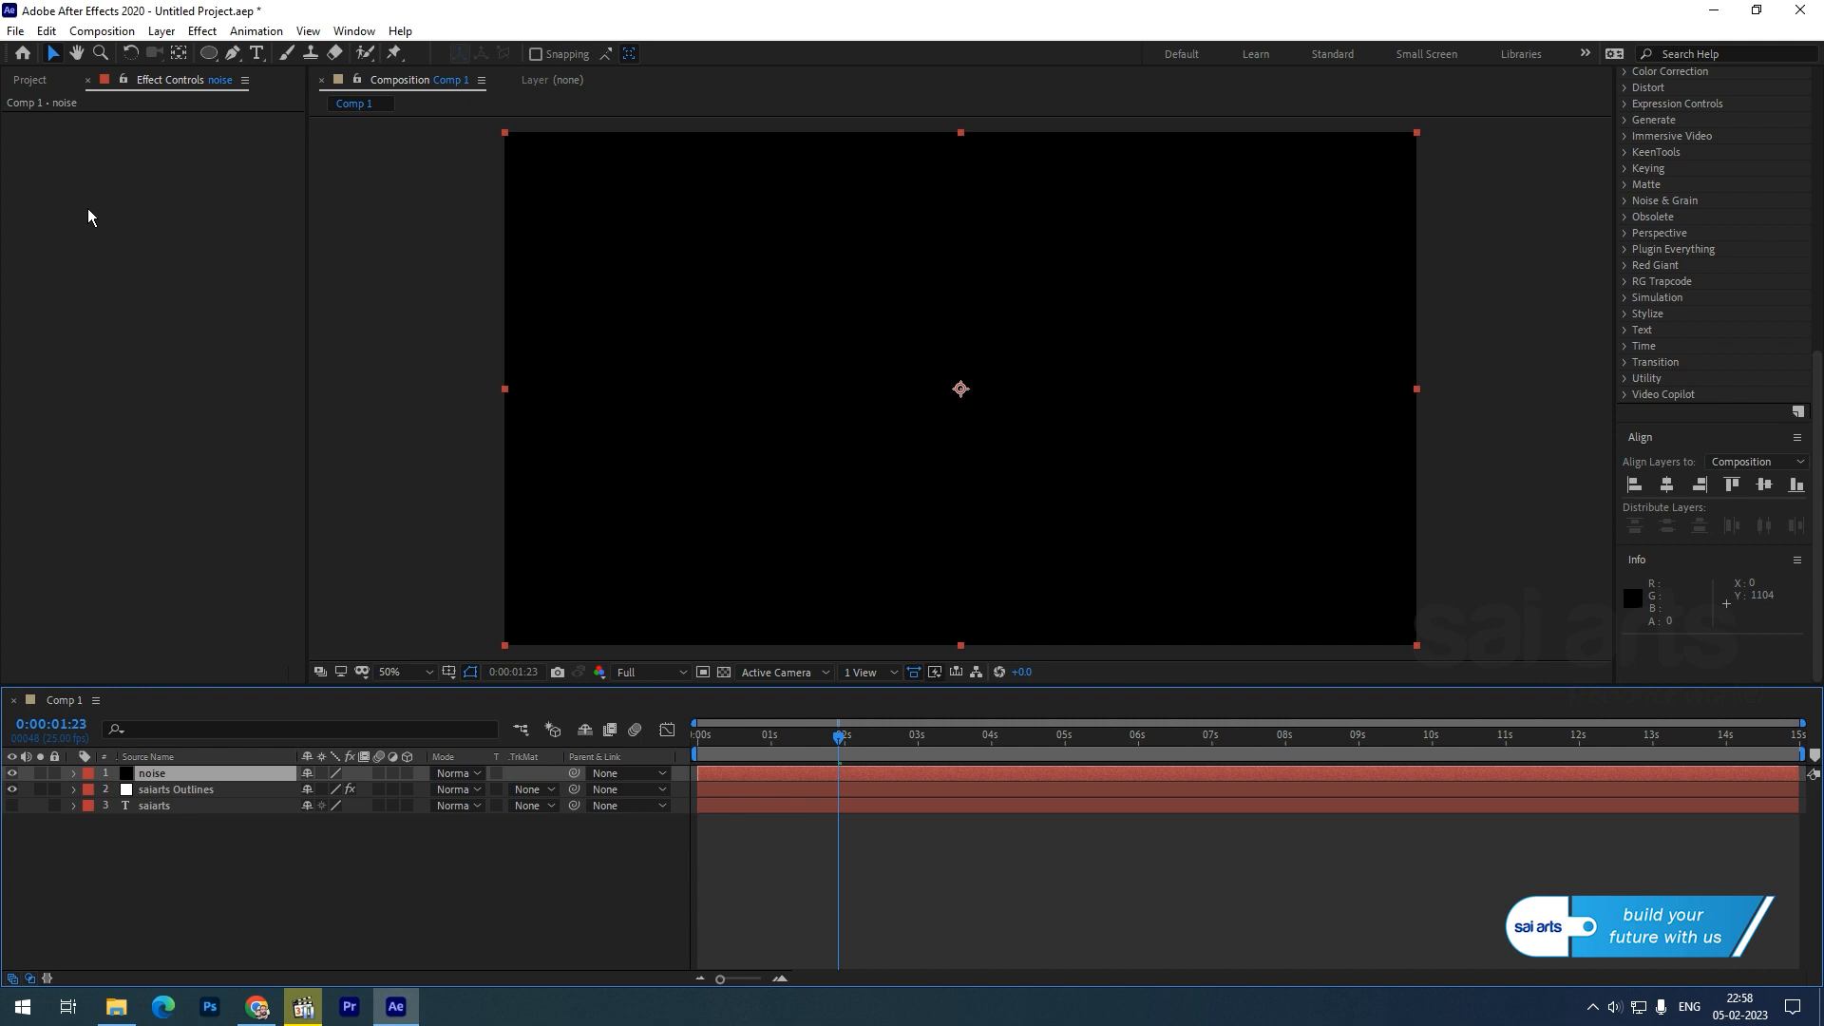
- Apply the Fractal Noise effect to the noise layer with the fractal type Max
{"action": "left_click", "coordinate": [202, 30]}
{"action": "mouse_move", "coordinate": [293, 411]}
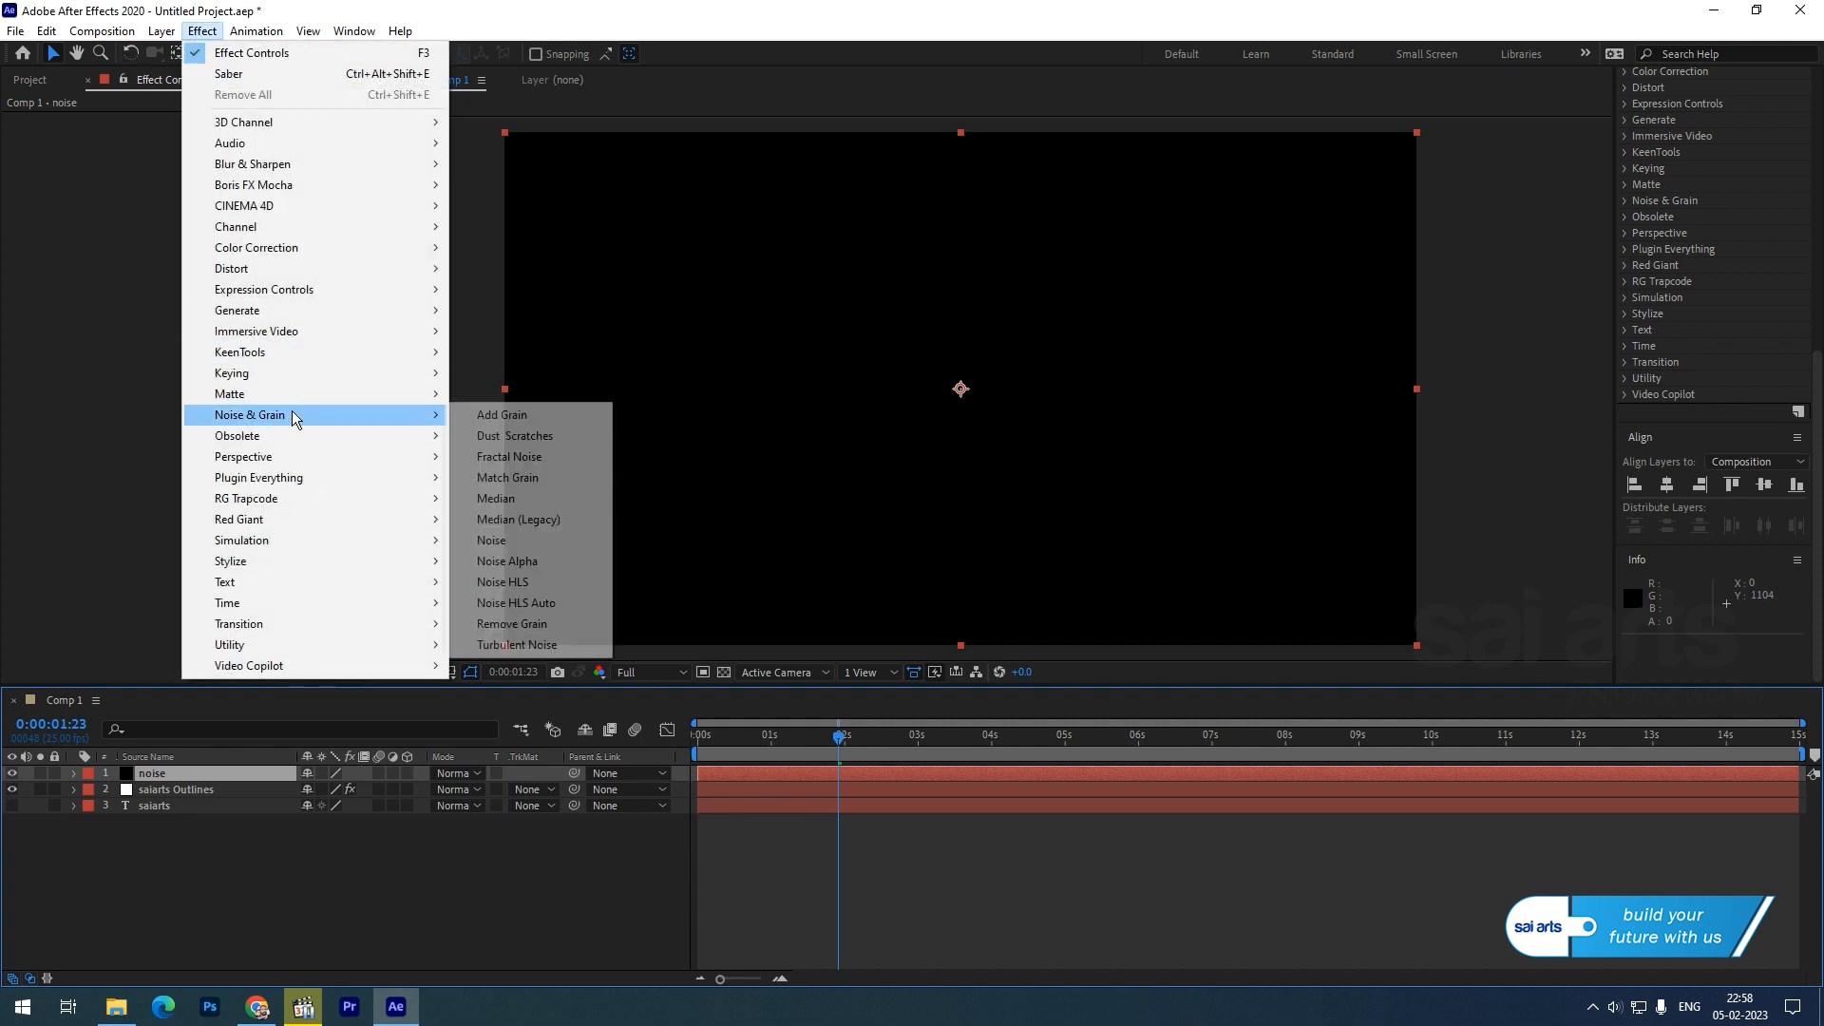
{"action": "left_click", "coordinate": [549, 456]}
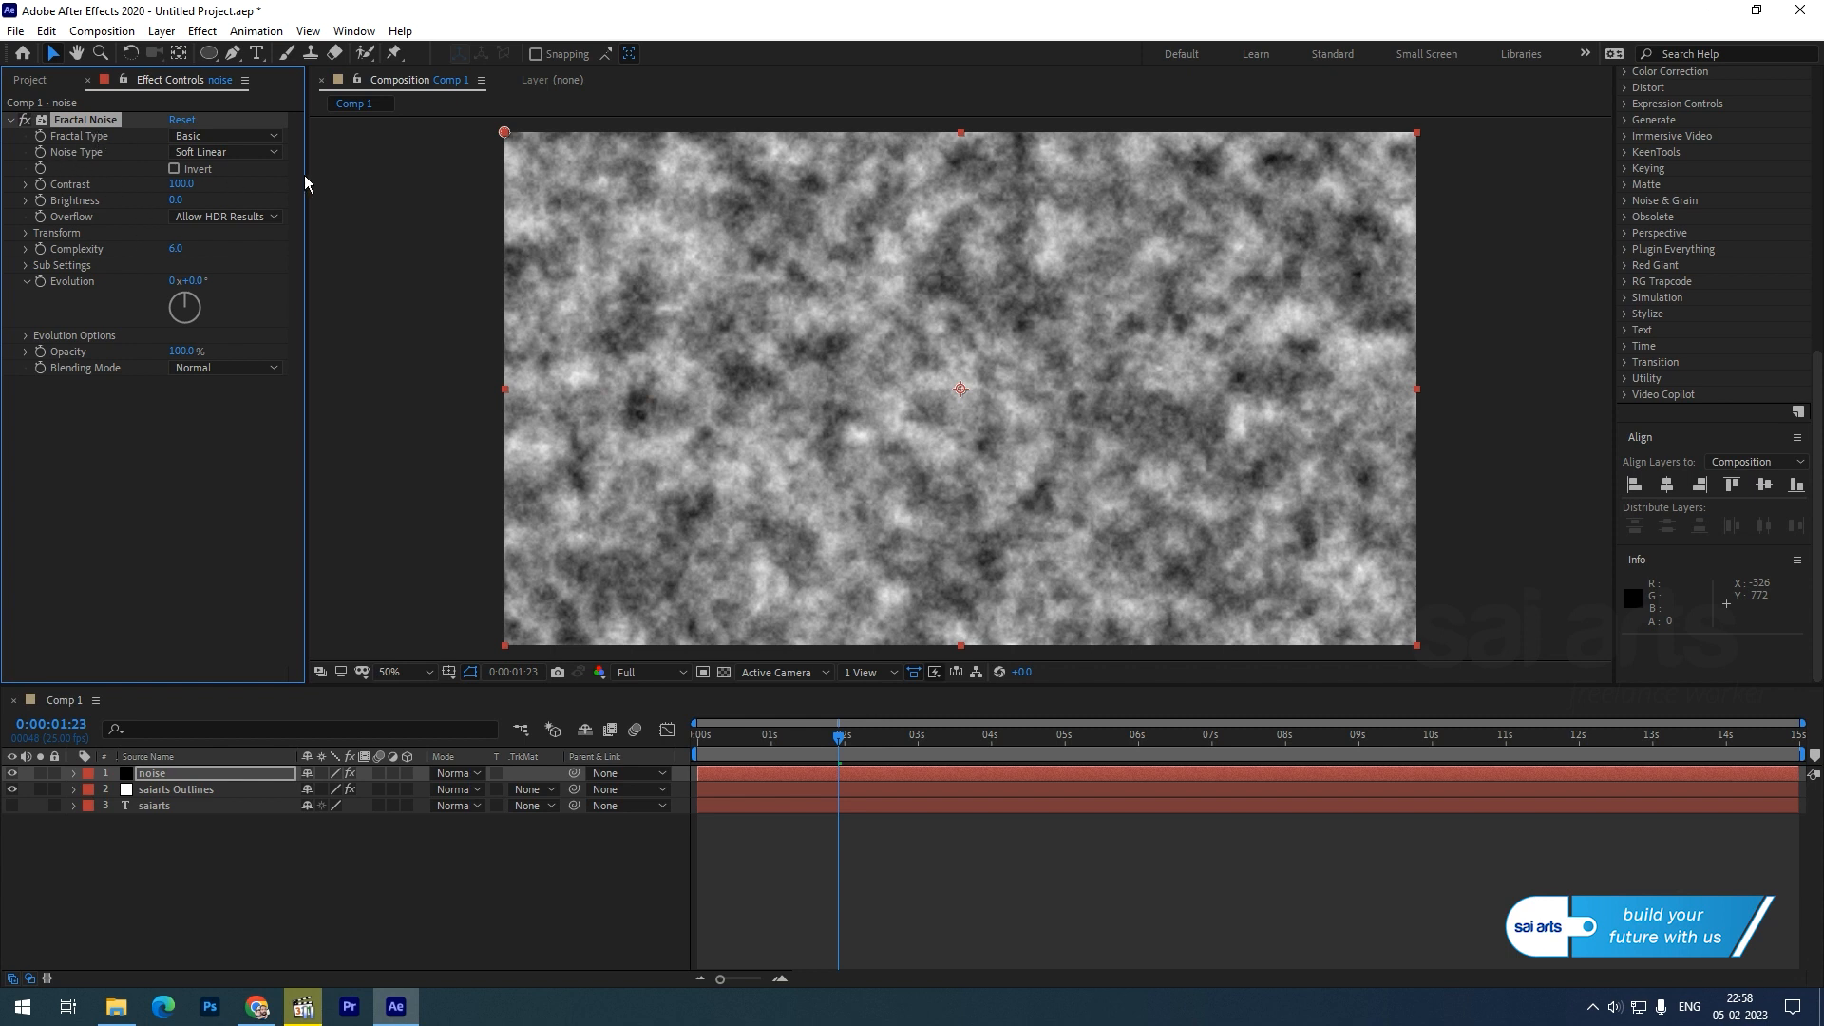
{"action": "left_click", "coordinate": [234, 137]}
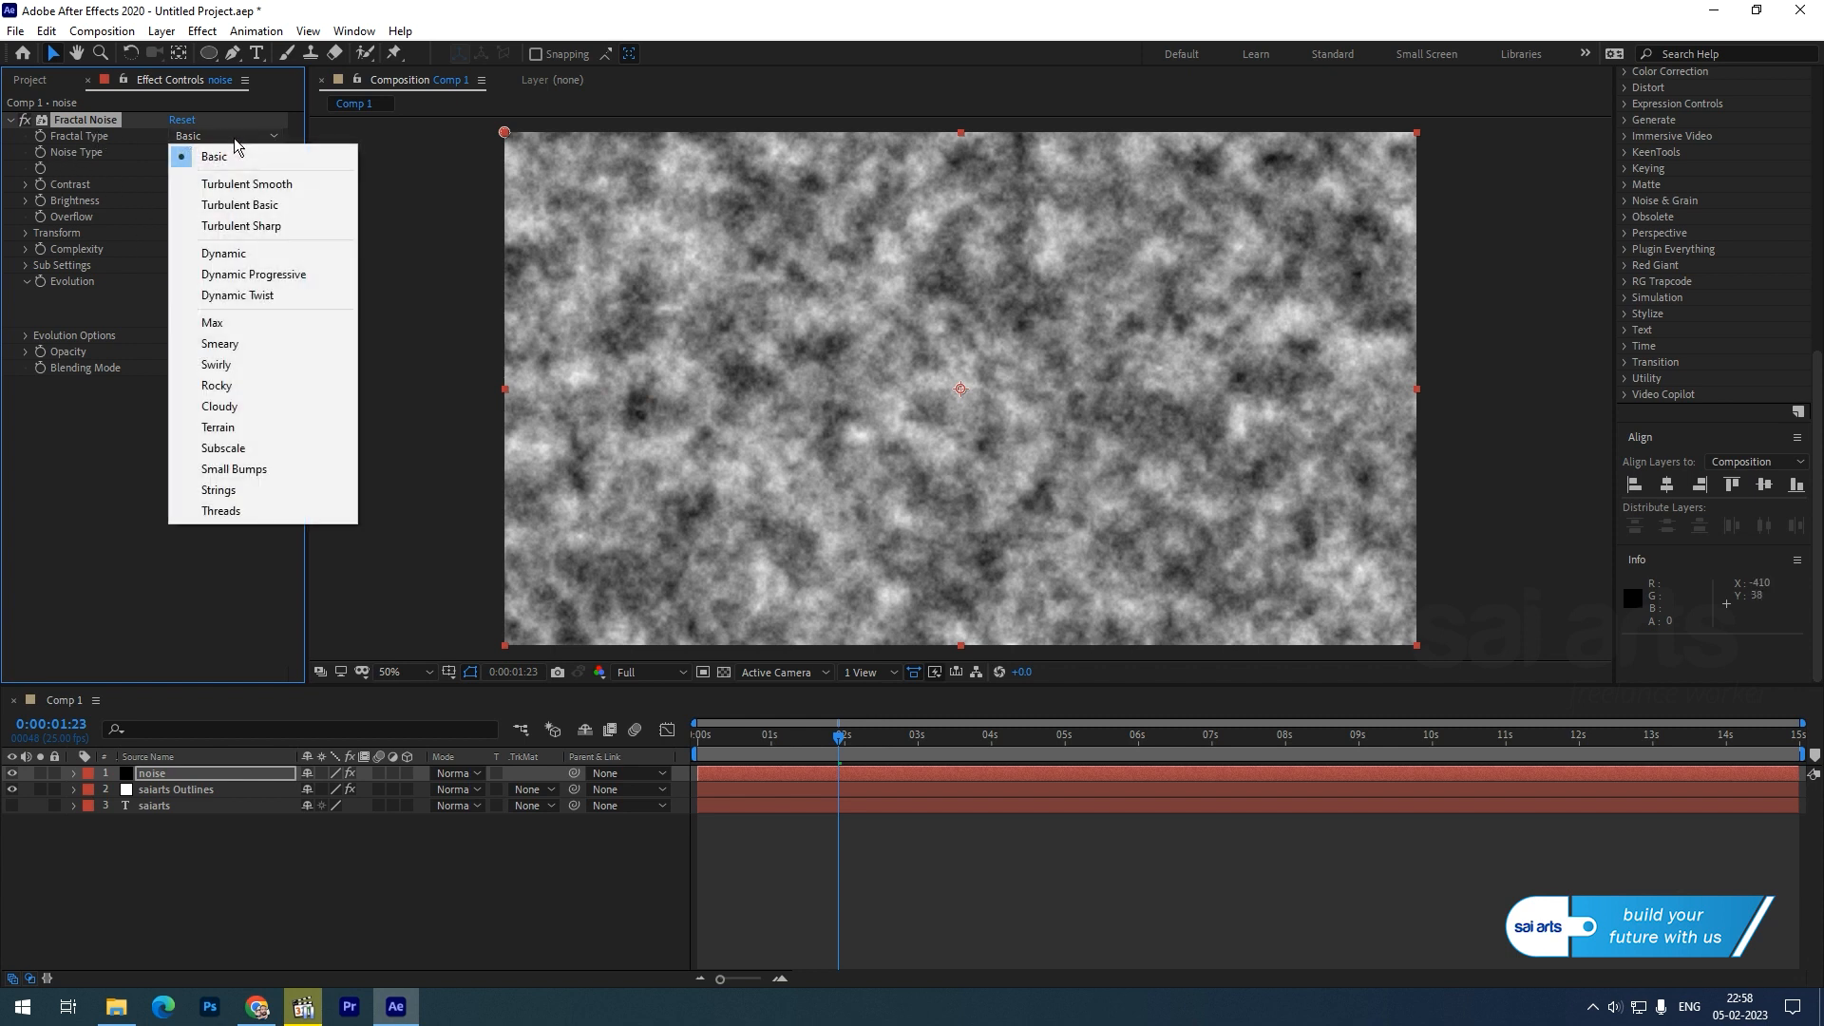
{"action": "left_click", "coordinate": [259, 323]}
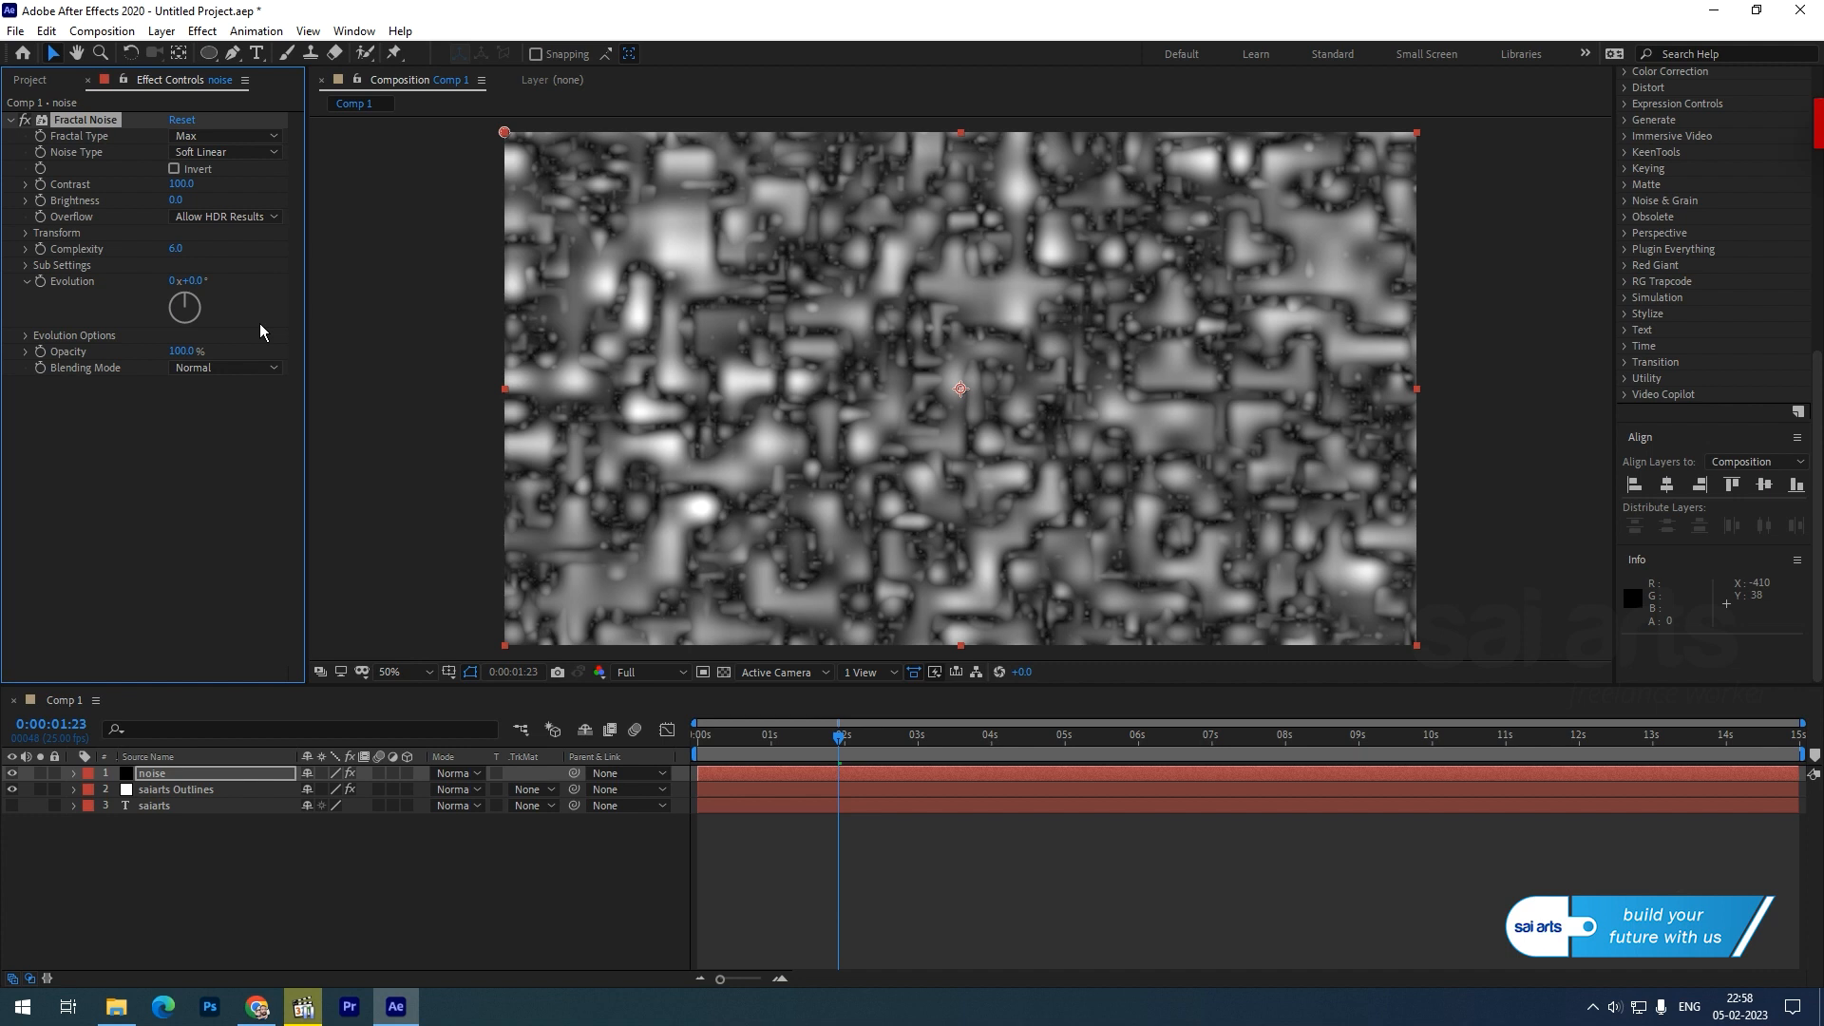
- Set the Fractal Noise contrast to 297 and brightness to -119
{"action": "left_click", "coordinate": [183, 185]}
{"action": "type", "text": "297"}
{"action": "key", "text": "Return"}
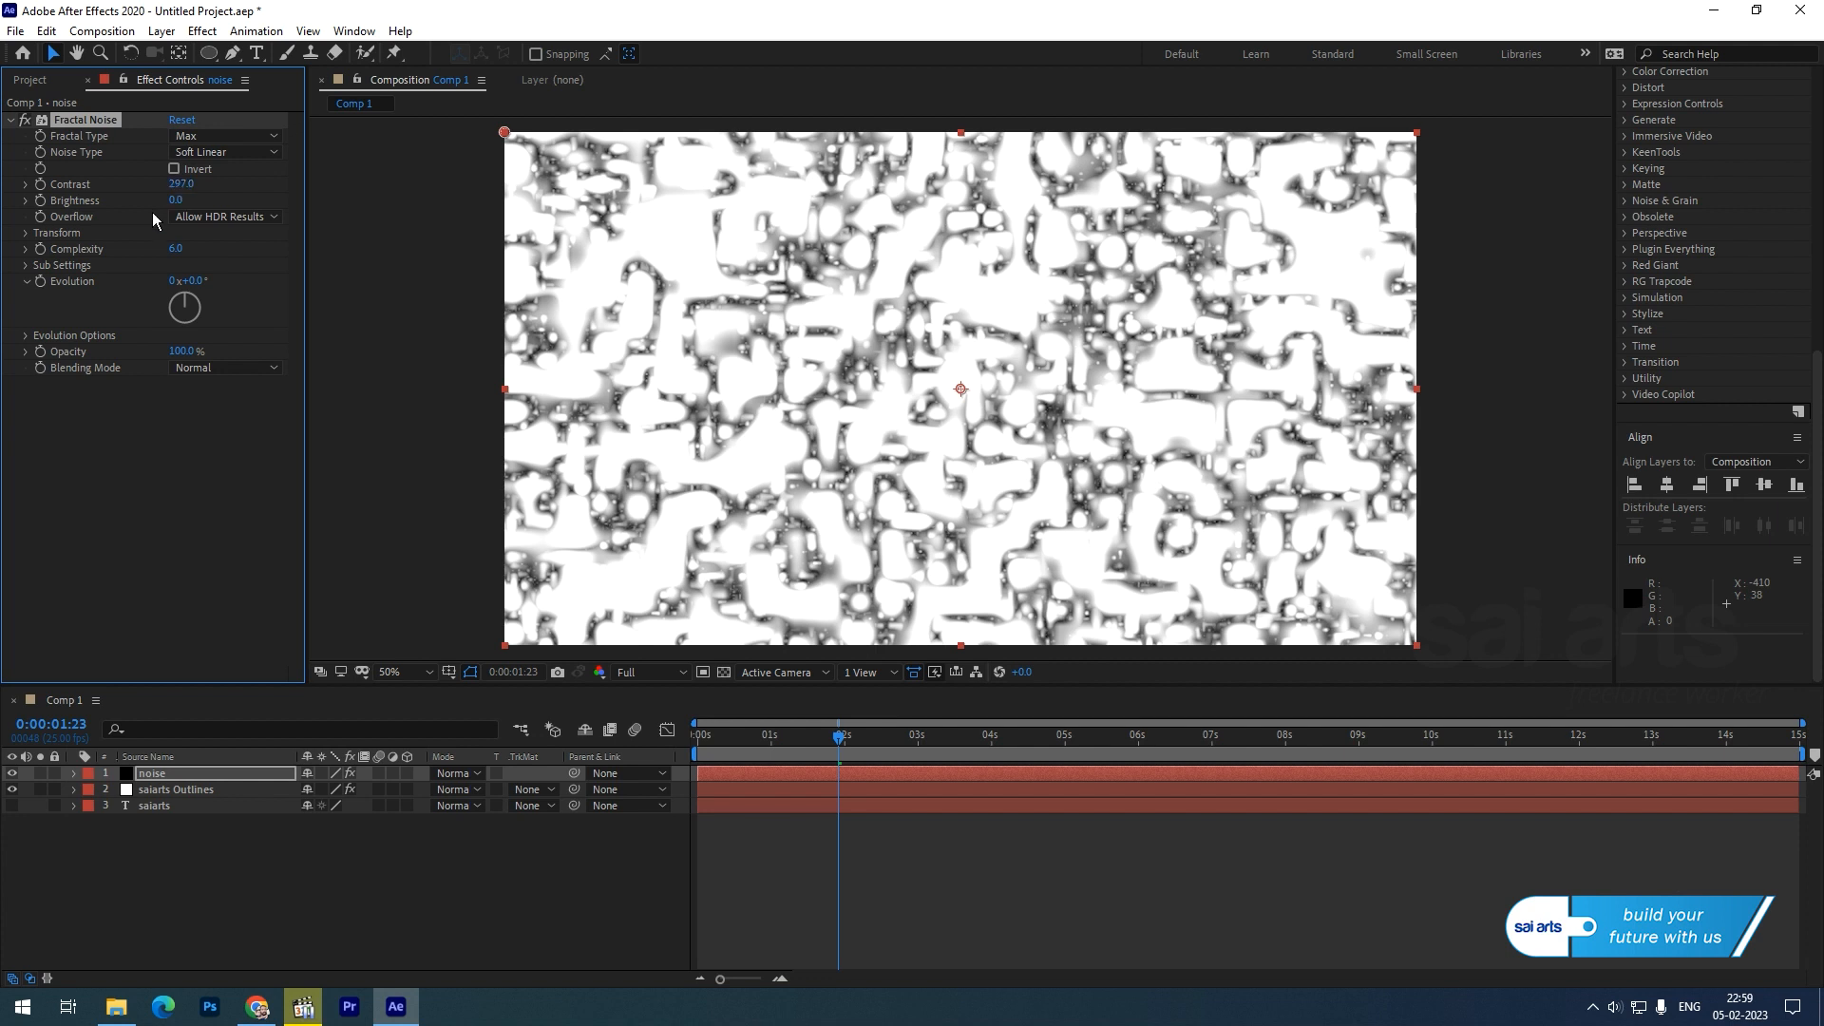
{"action": "left_click", "coordinate": [177, 201]}
{"action": "type", "text": "-119"}
{"action": "key", "text": "Return"}
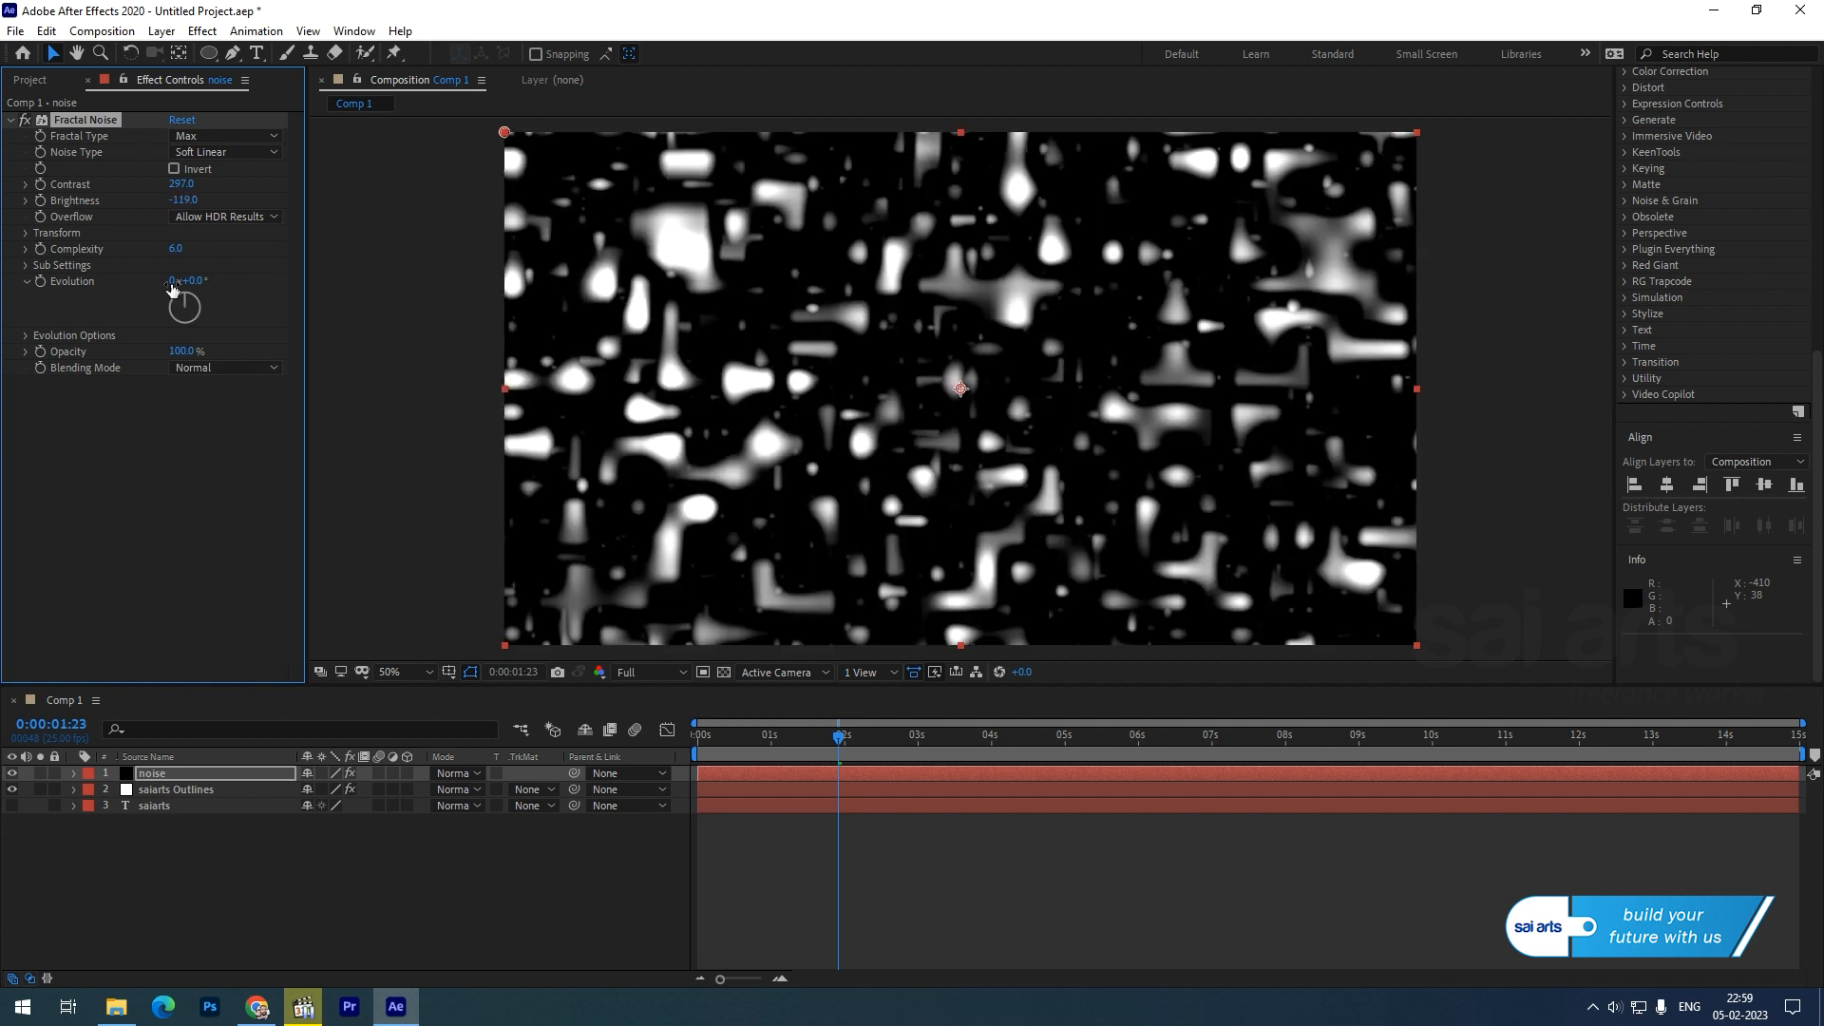
- Try different scale values in the Fractal Noise transform settings and settle on 30
{"action": "left_click", "coordinate": [26, 232]}
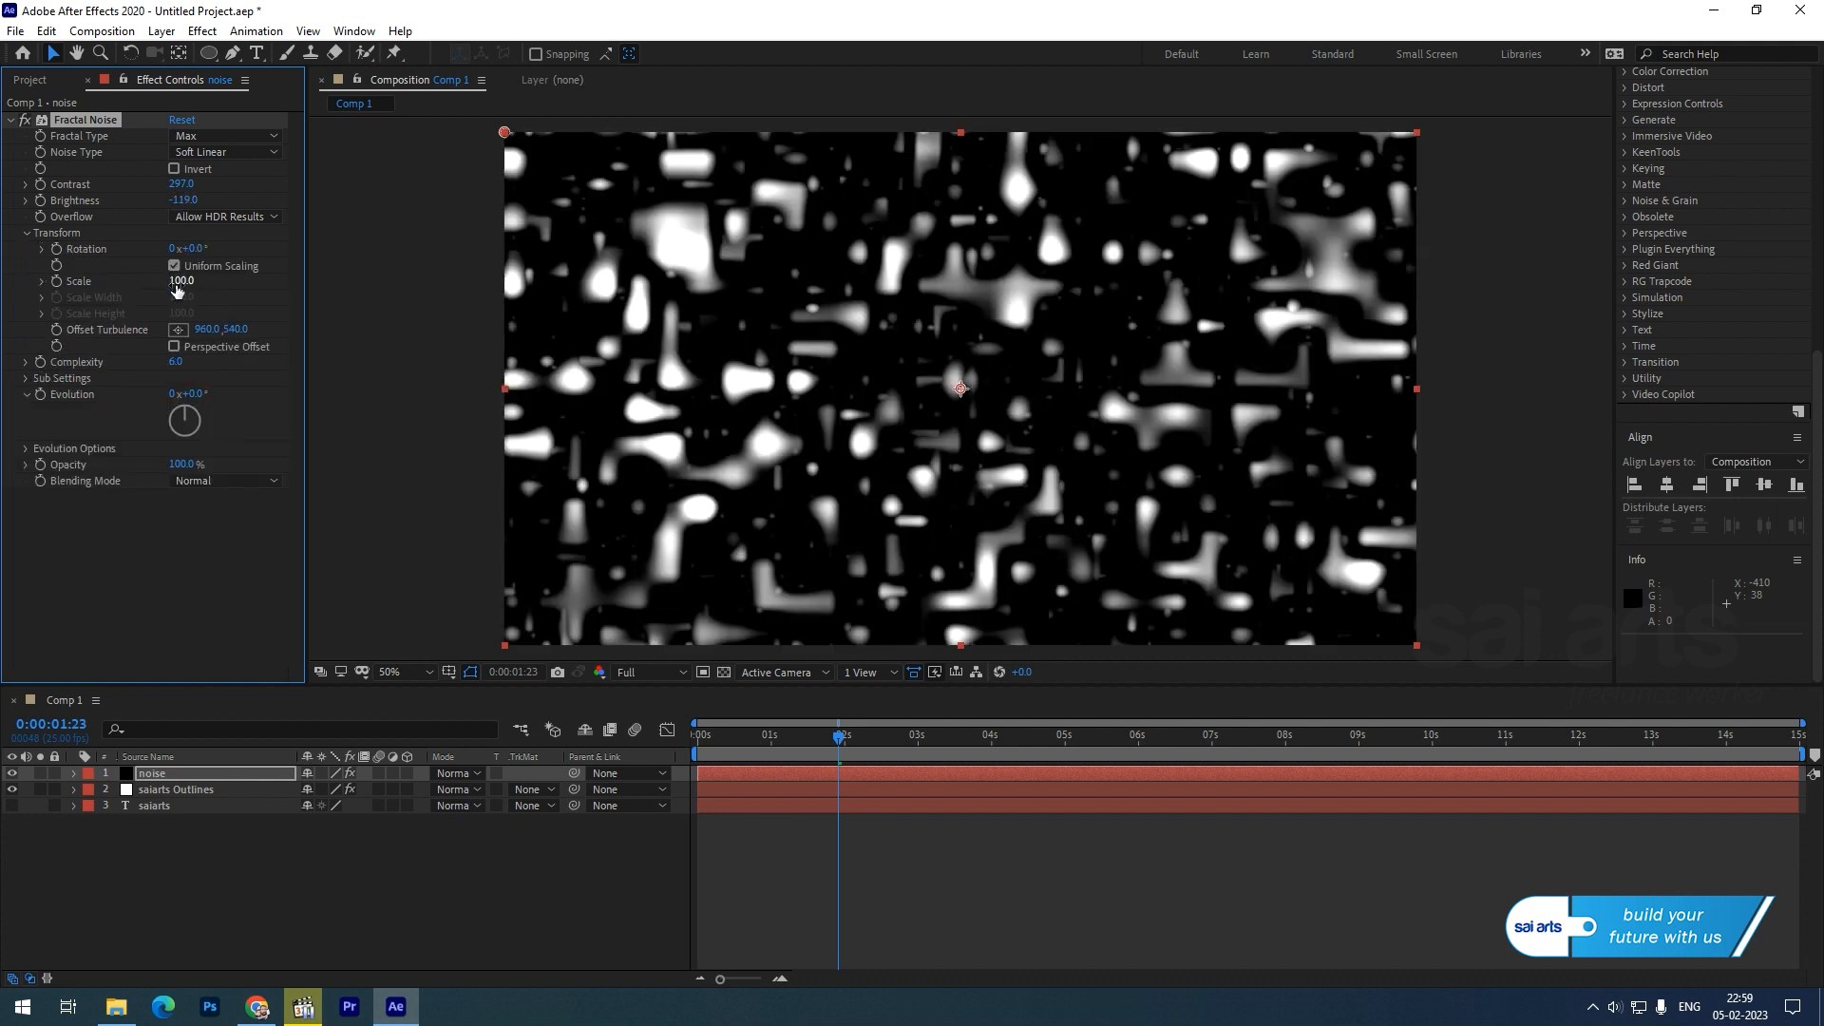
{"action": "left_click", "coordinate": [179, 280]}
{"action": "type", "text": "30"}
{"action": "key", "text": "Return"}
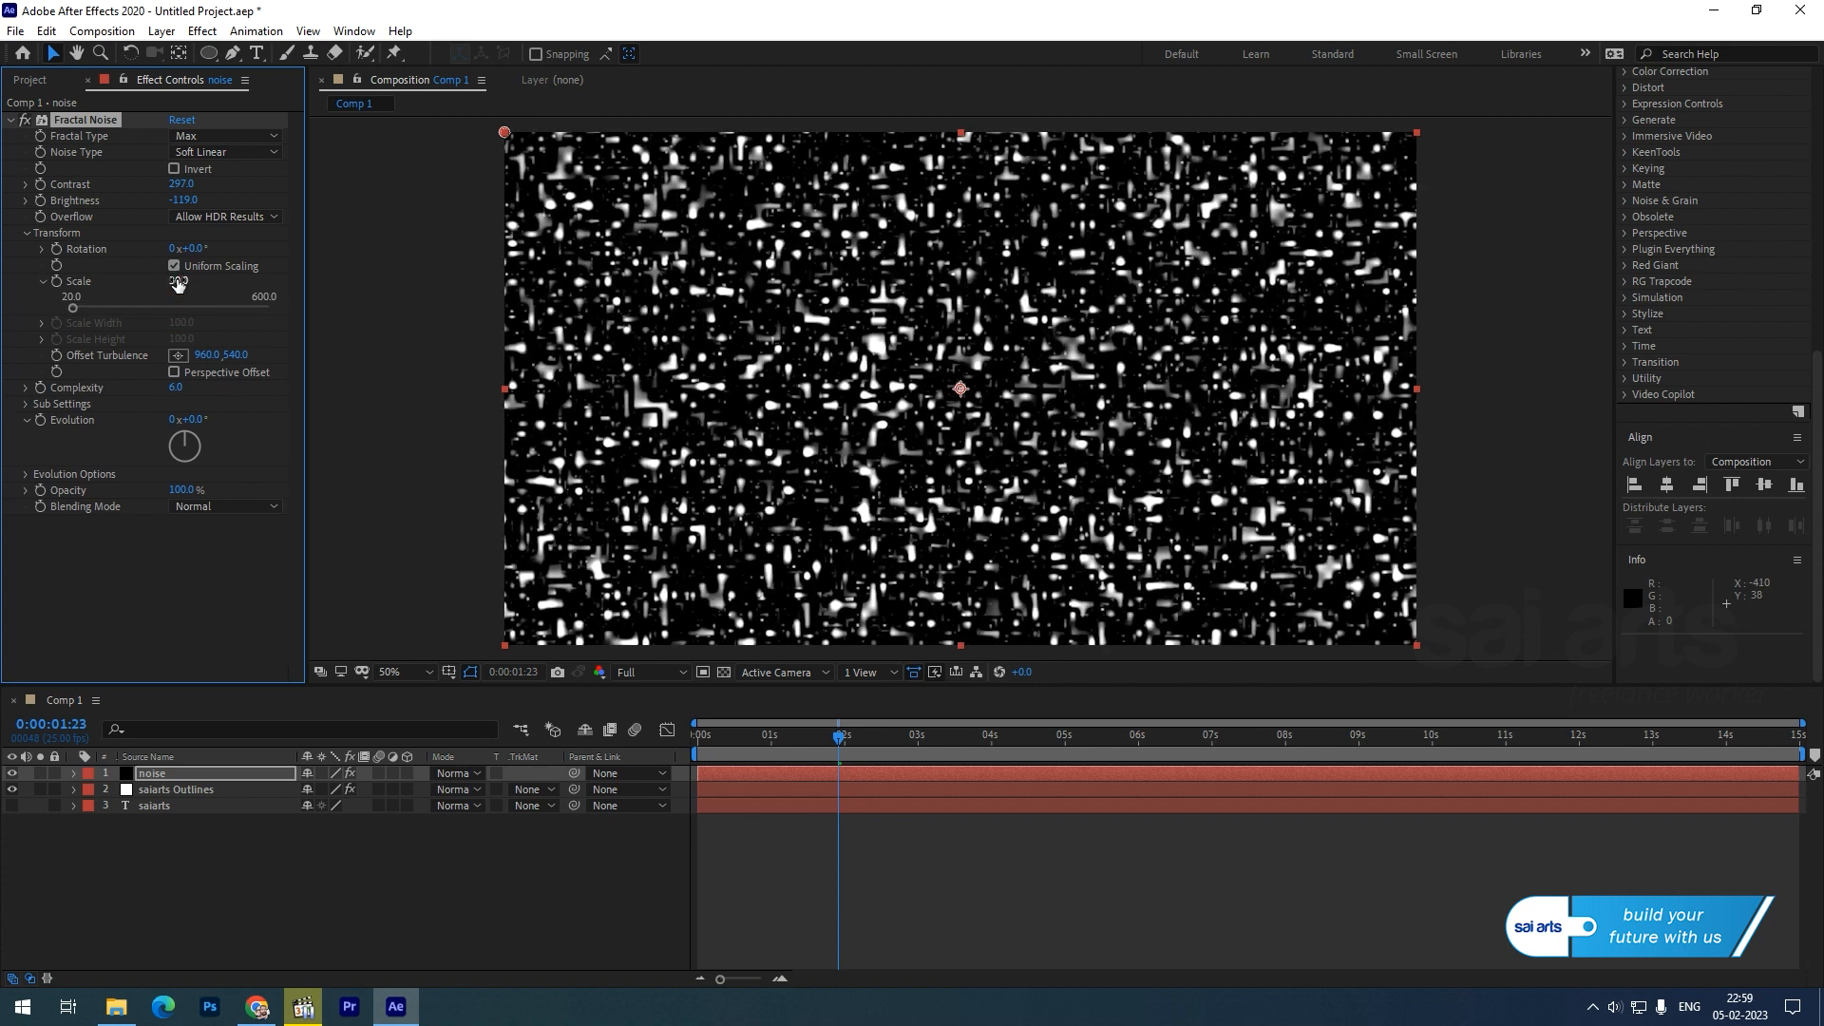
{"action": "left_click", "coordinate": [177, 282]}
{"action": "type", "text": "40"}
{"action": "key", "text": "Return"}
{"action": "left_click", "coordinate": [178, 282]}
{"action": "type", "text": "33"}
{"action": "key", "text": "Return"}
- Set the Fractal Noise complexity to 20
{"action": "left_click", "coordinate": [177, 388]}
{"action": "type", "text": "20"}
{"action": "key", "text": "Return"}
- Drive the Fractal Noise Evolution with the expression time*150 and scrub the timeline to check the motion
{"action": "left_click", "coordinate": [40, 420], "text": "alt"}
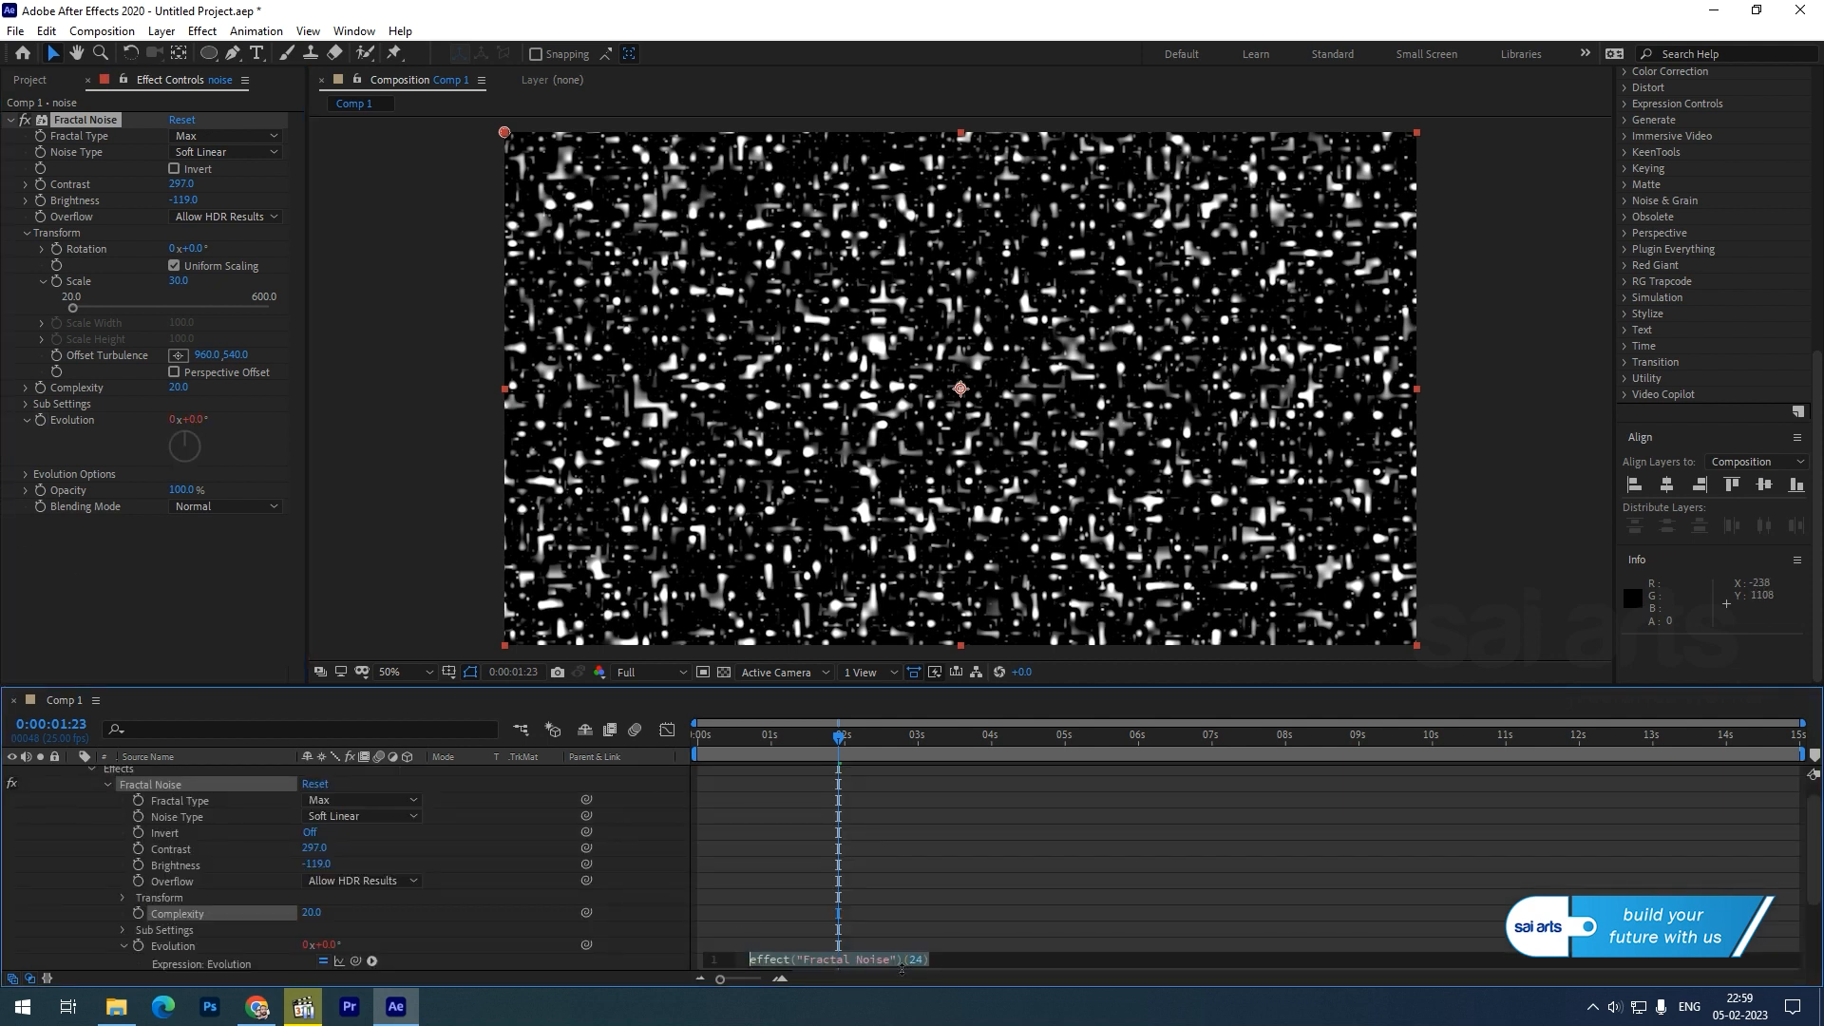
{"action": "type", "text": "time"}
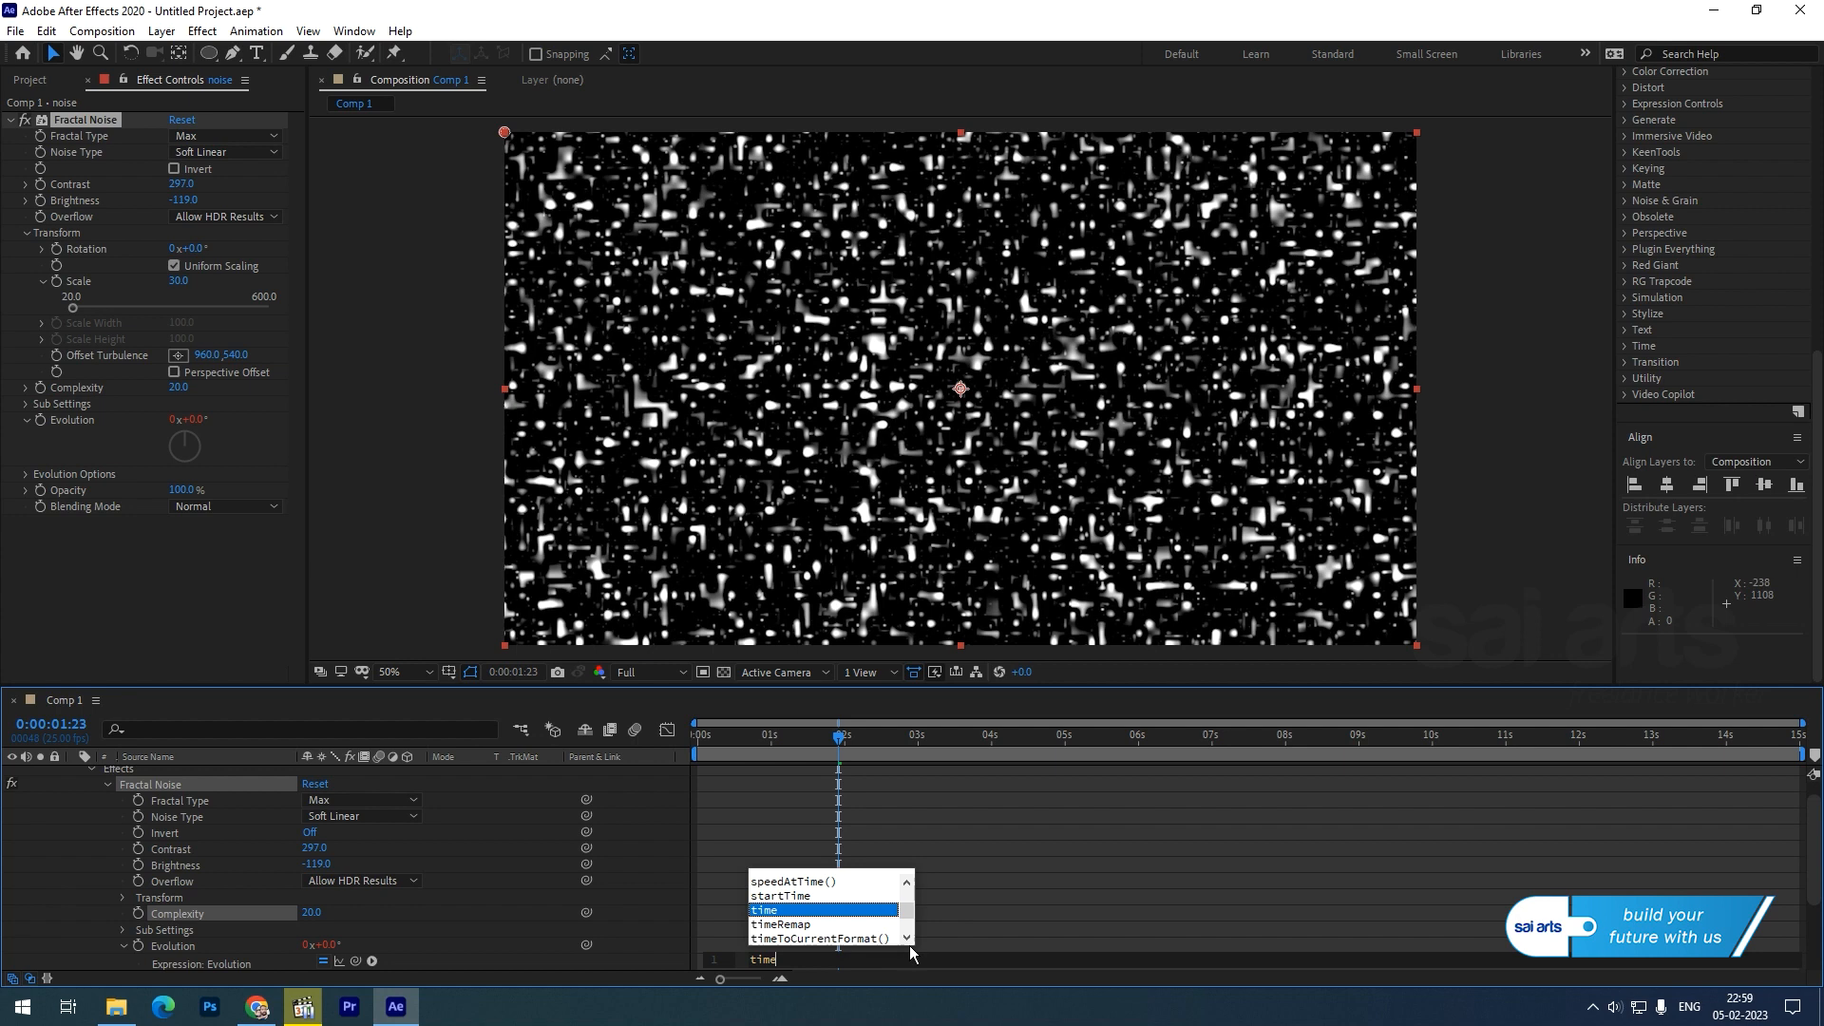
{"action": "type", "text": "*150"}
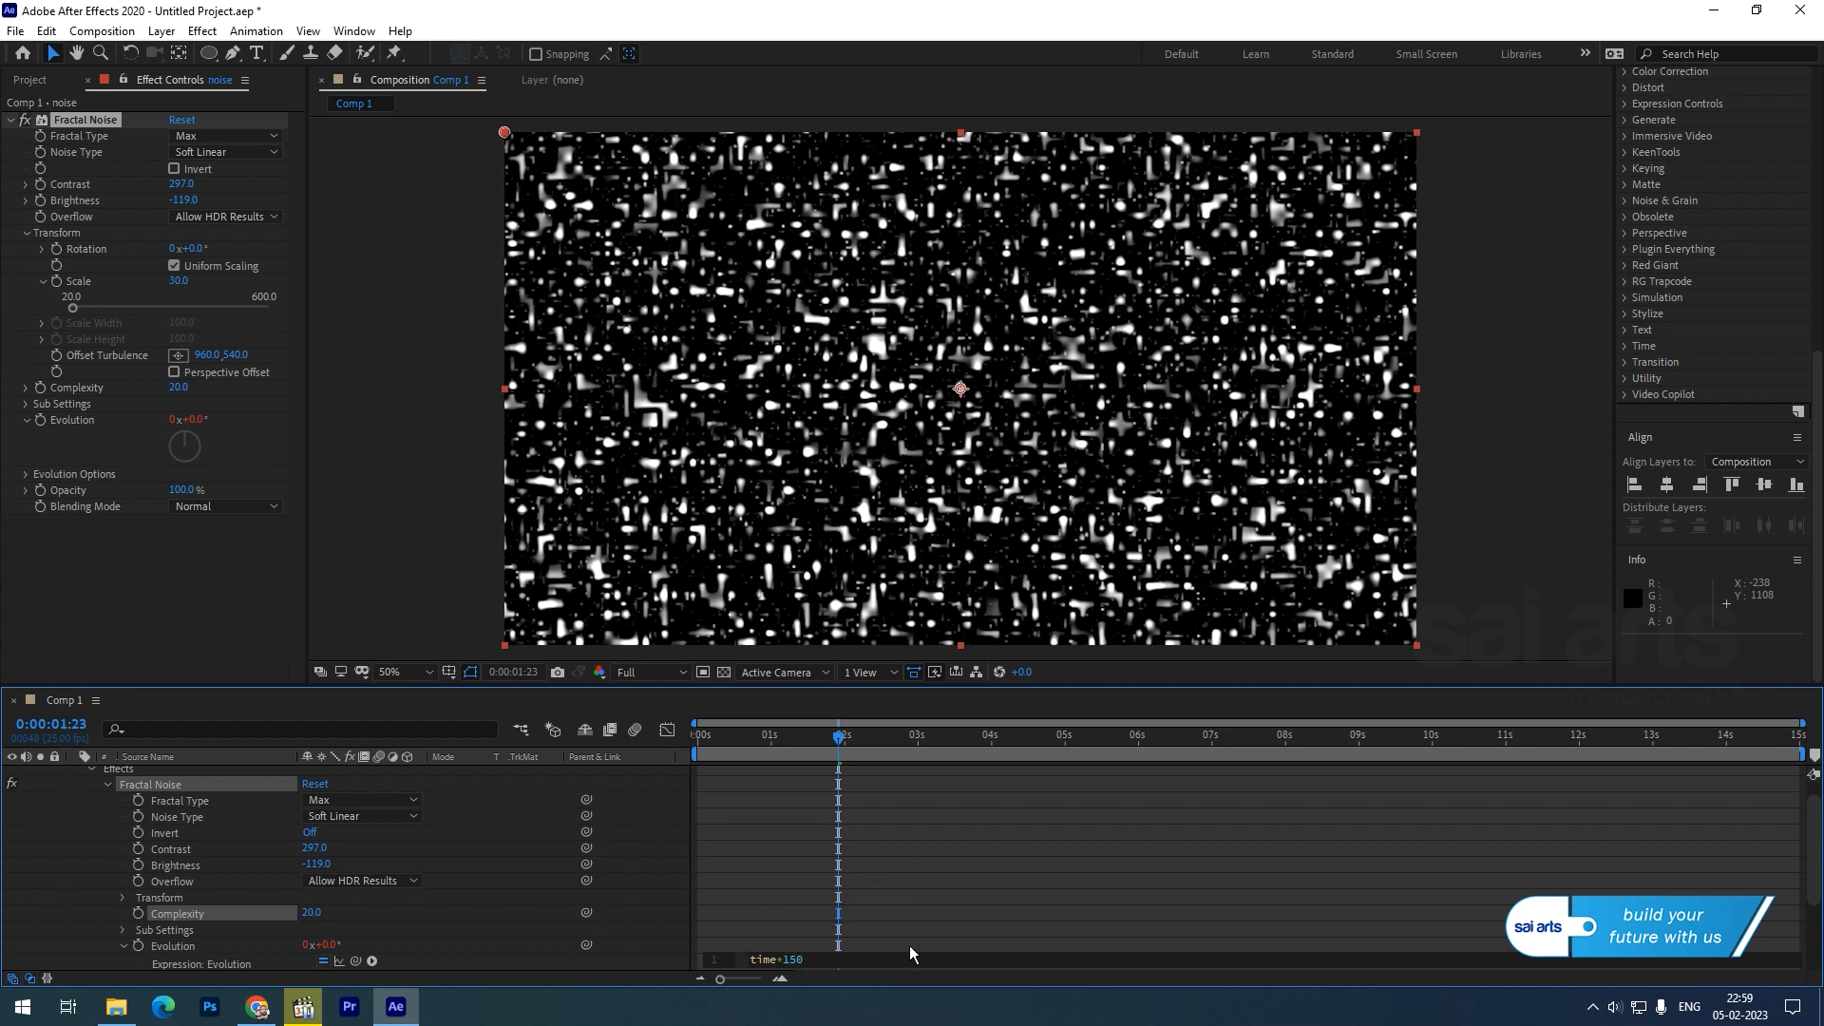
{"action": "left_click", "coordinate": [909, 946]}
{"action": "left_click_drag", "start_coordinate": [745, 742], "coordinate": [926, 761]}
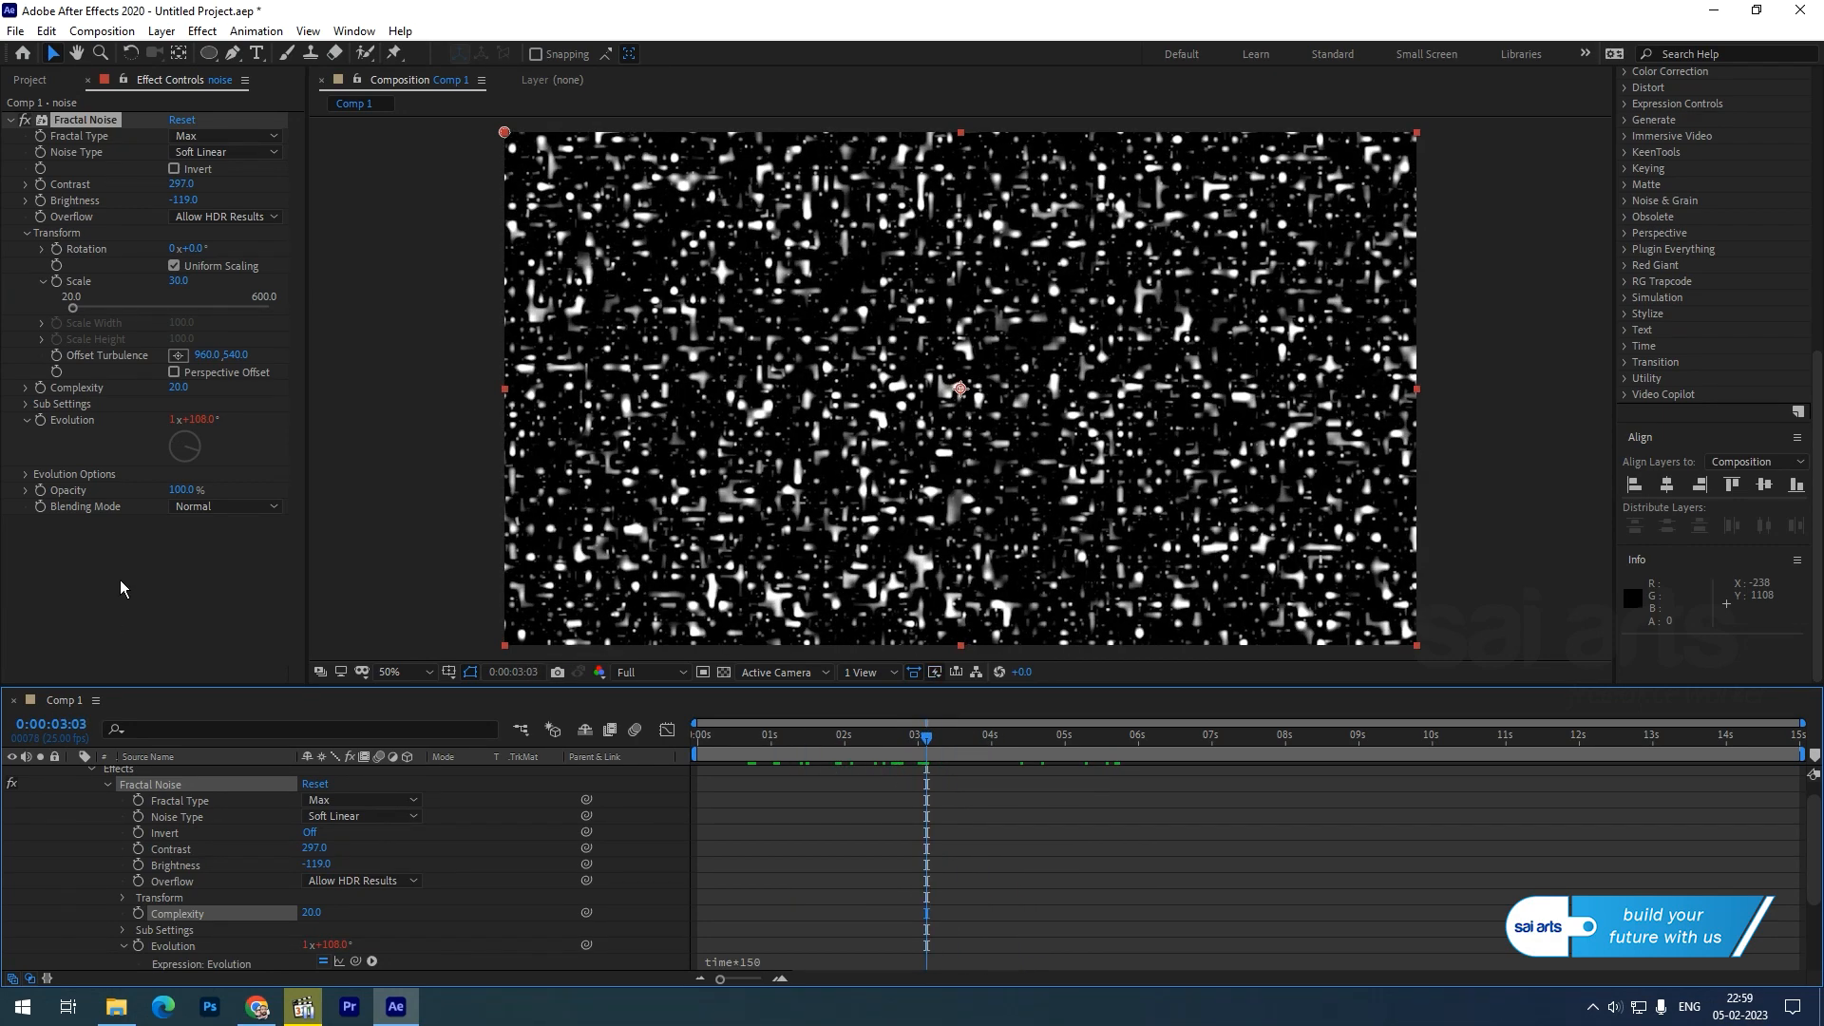
- Apply CC Ball Action to the noise layer with a grid spacing of 4 and a ball size of 36
{"action": "left_click", "coordinate": [195, 33]}
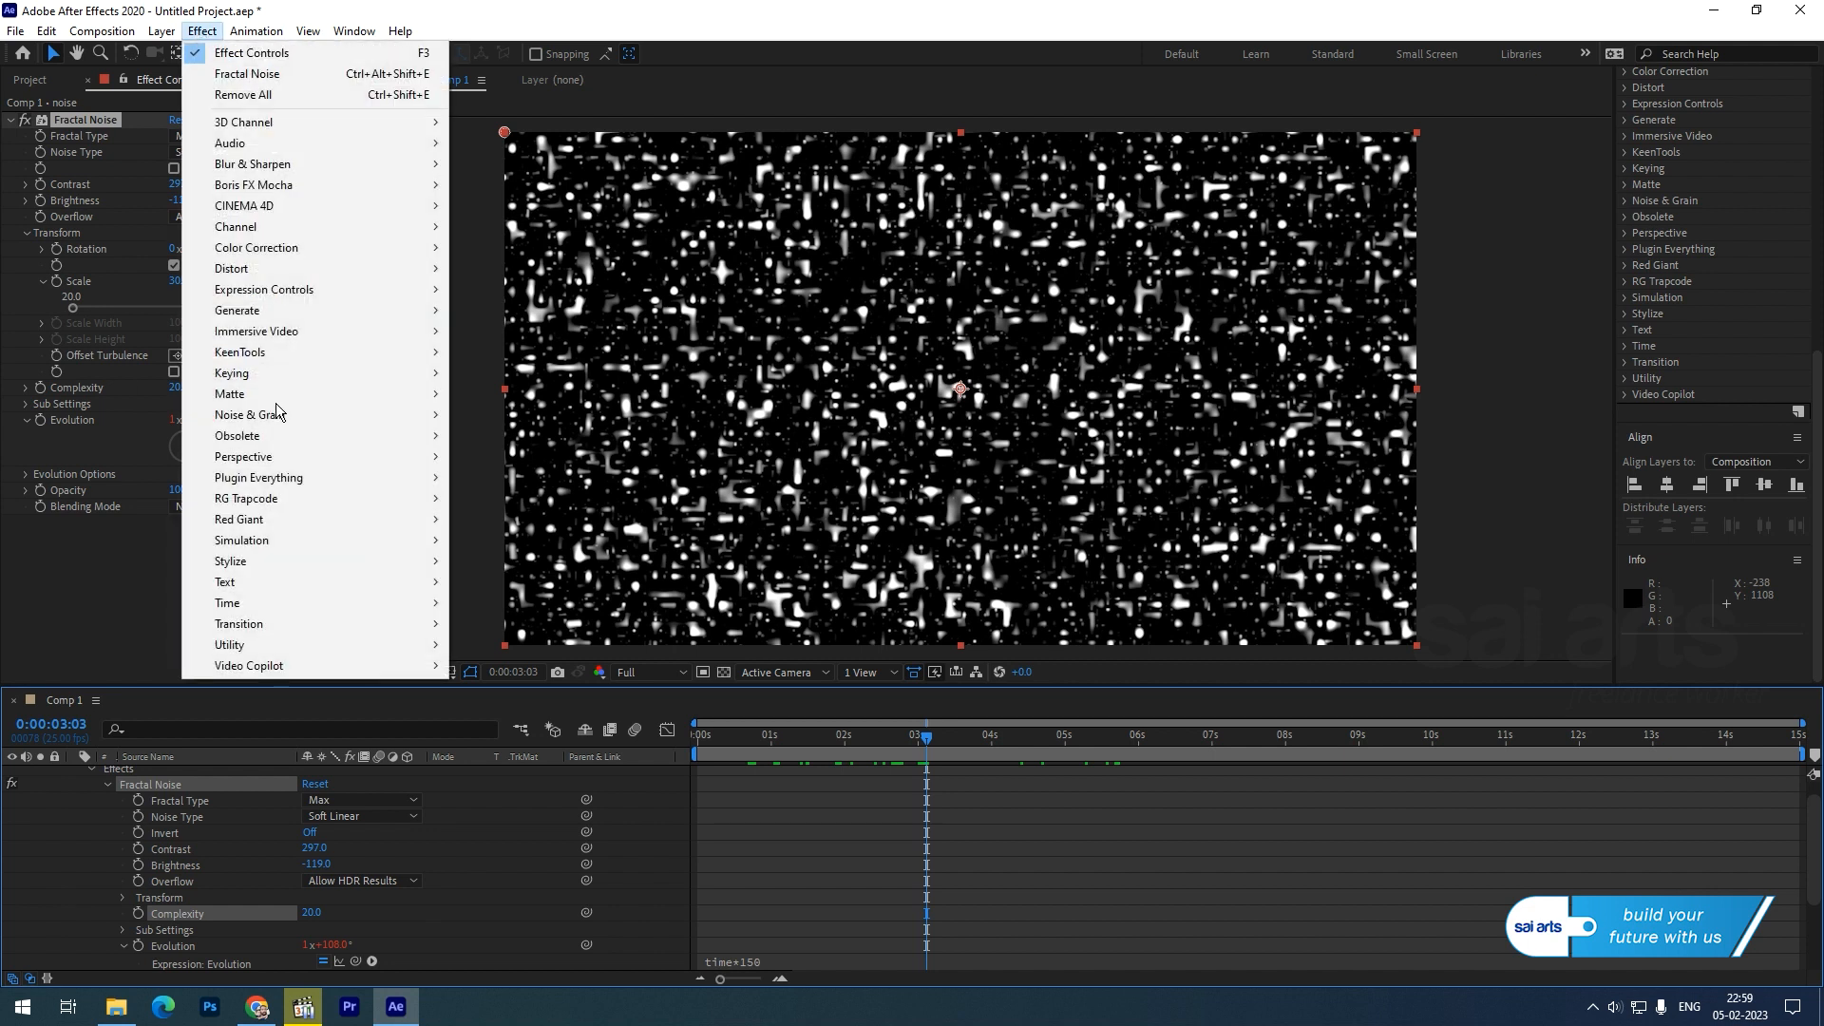
{"action": "mouse_move", "coordinate": [287, 541]}
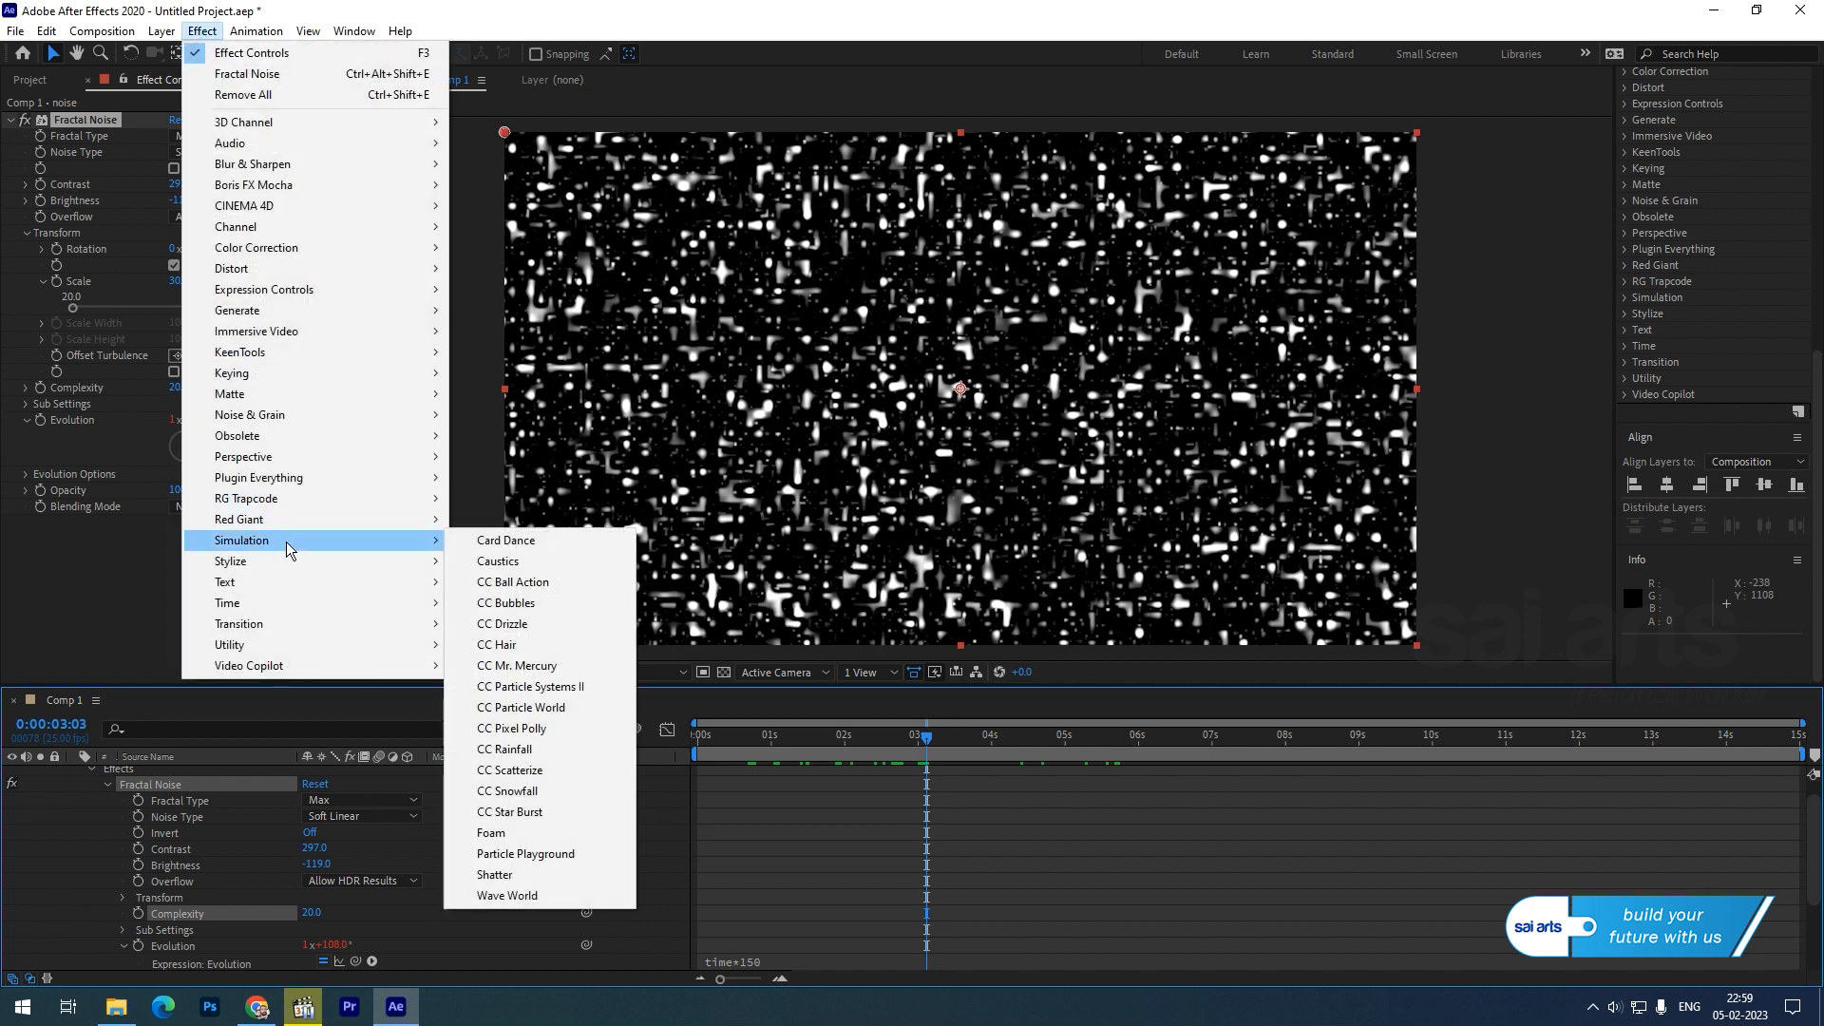
{"action": "left_click", "coordinate": [547, 584]}
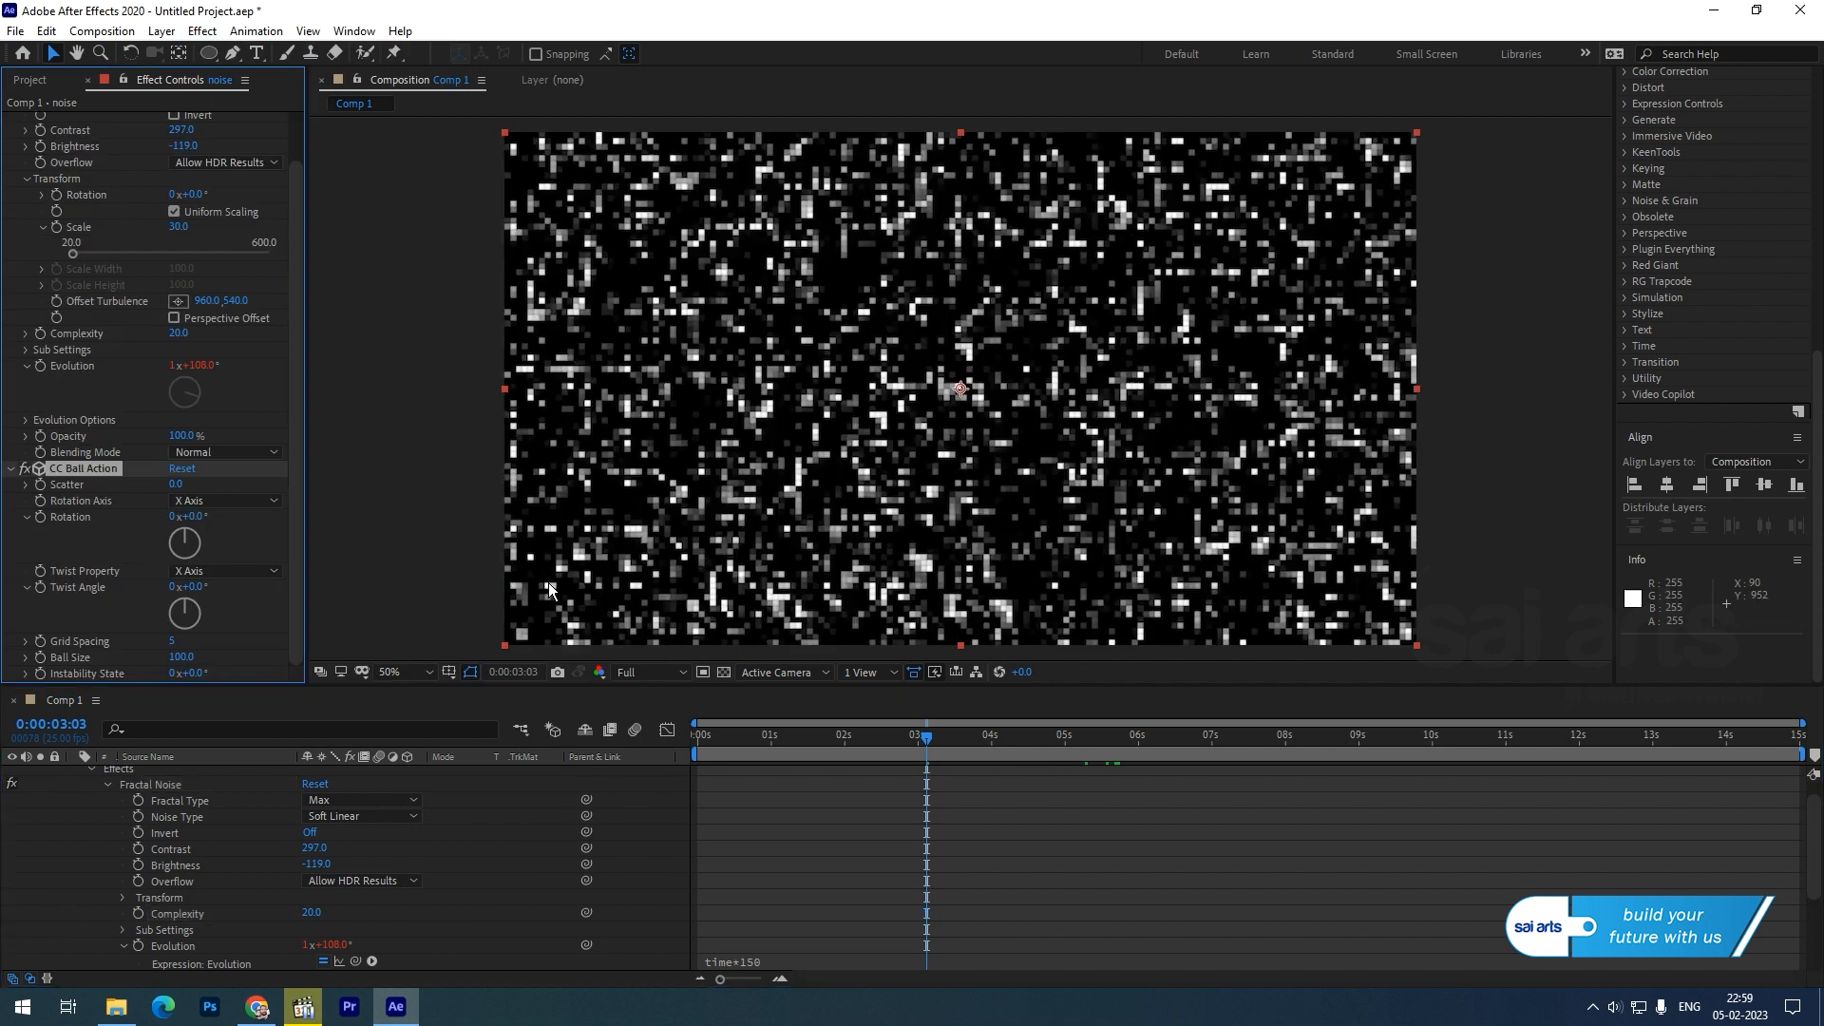
{"action": "left_click", "coordinate": [176, 641]}
{"action": "type", "text": "4"}
{"action": "key", "text": "Return"}
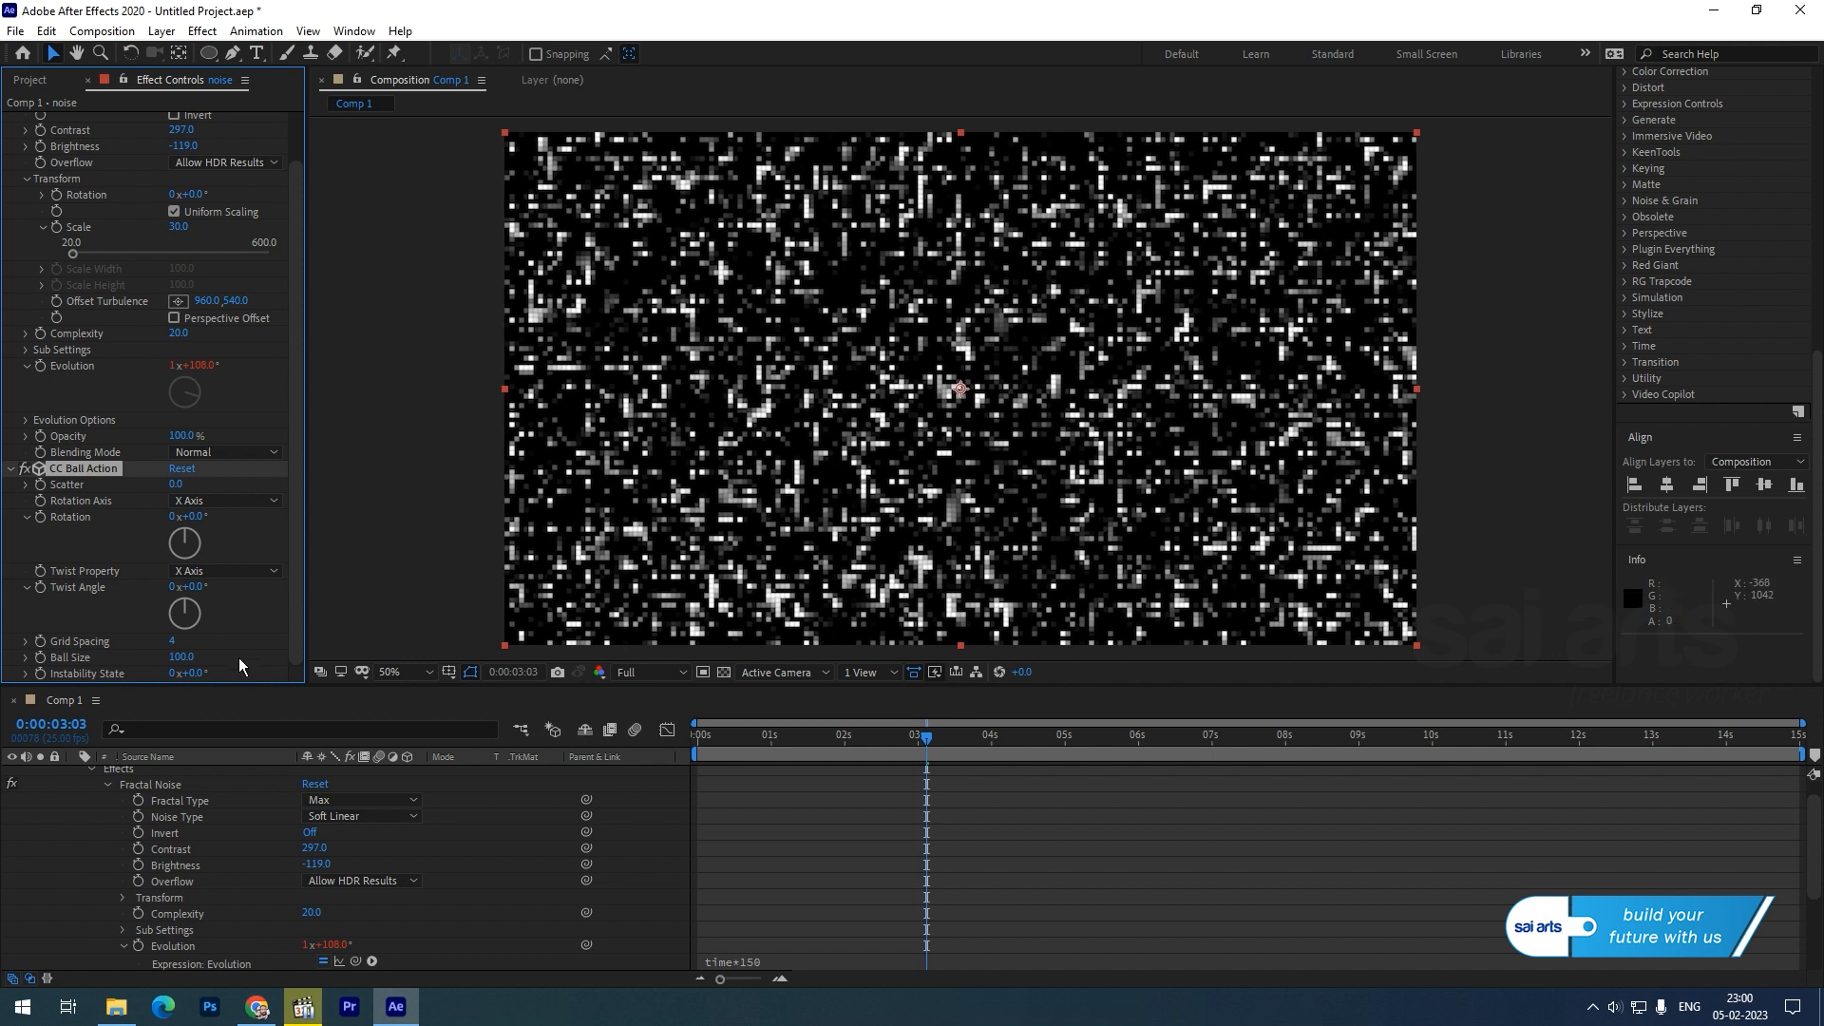
{"action": "left_click", "coordinate": [184, 657]}
{"action": "type", "text": "36"}
{"action": "key", "text": "Return"}
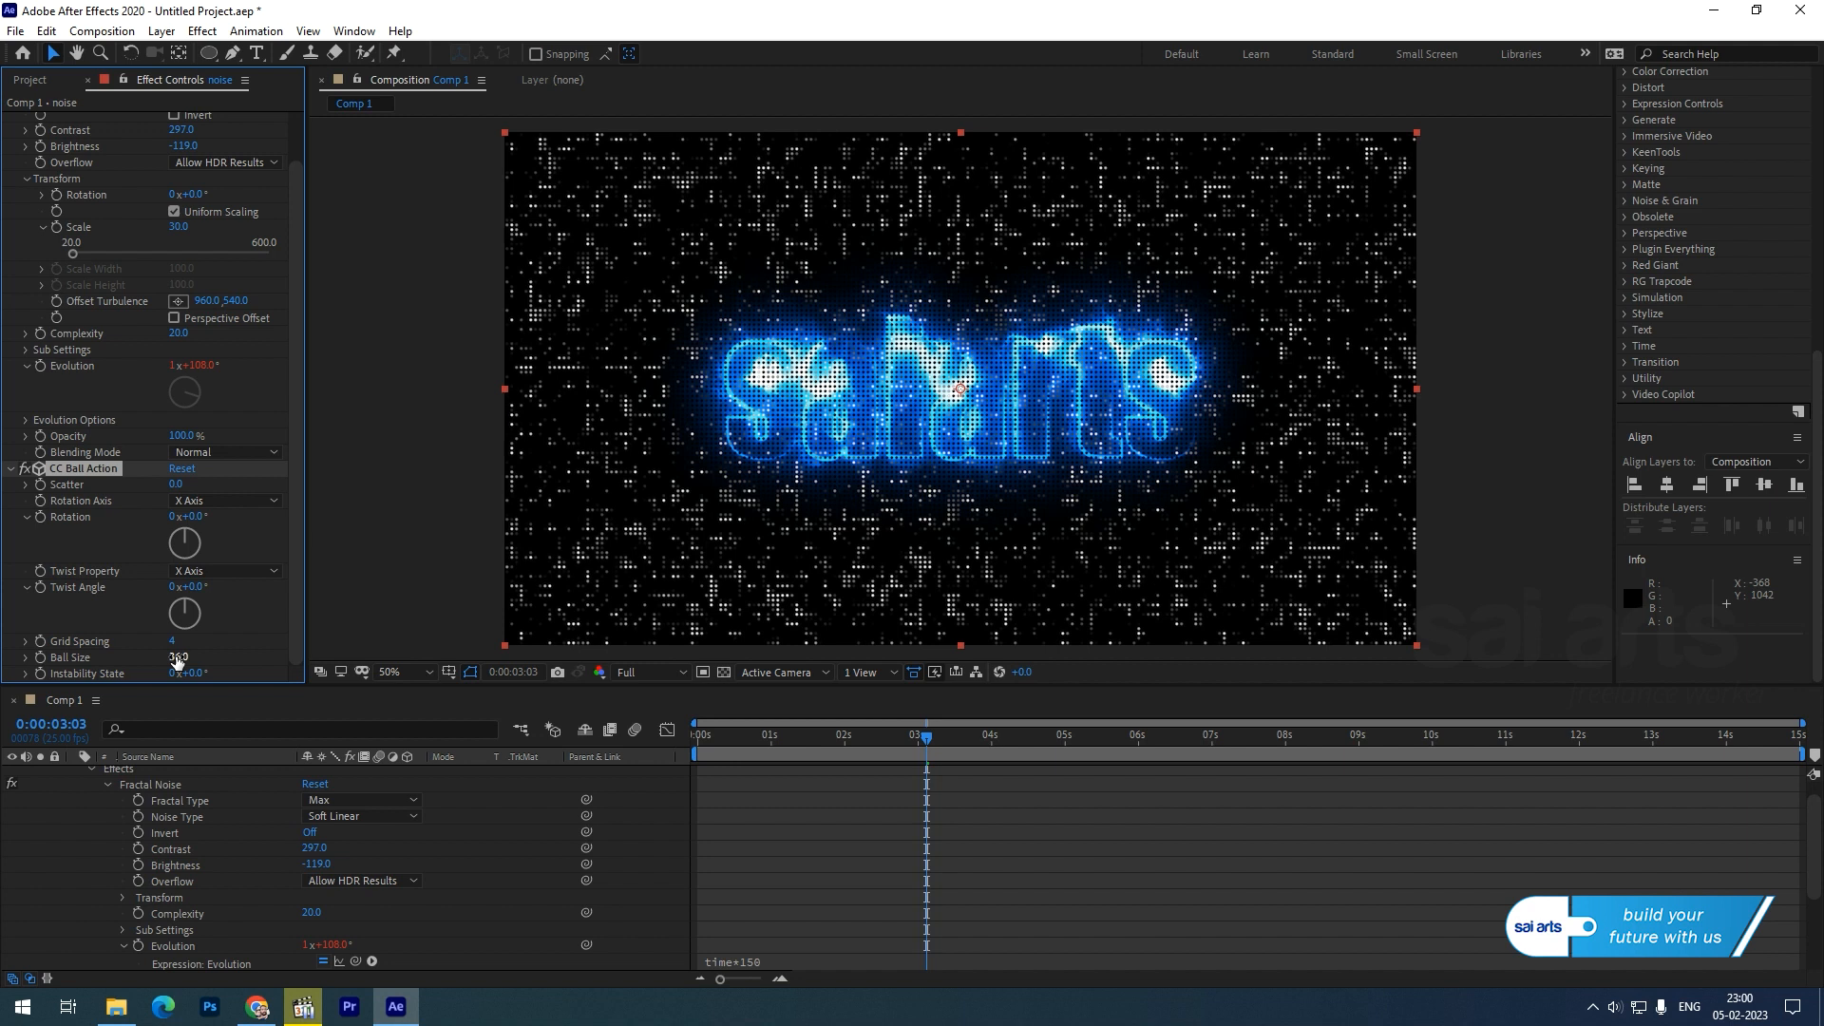
- Magnify the composition to 100% to inspect the dot pattern, and collapse the noise layer's properties
{"action": "scroll", "coordinate": [816, 420], "scroll_direction": "up", "scroll_amount": 1}
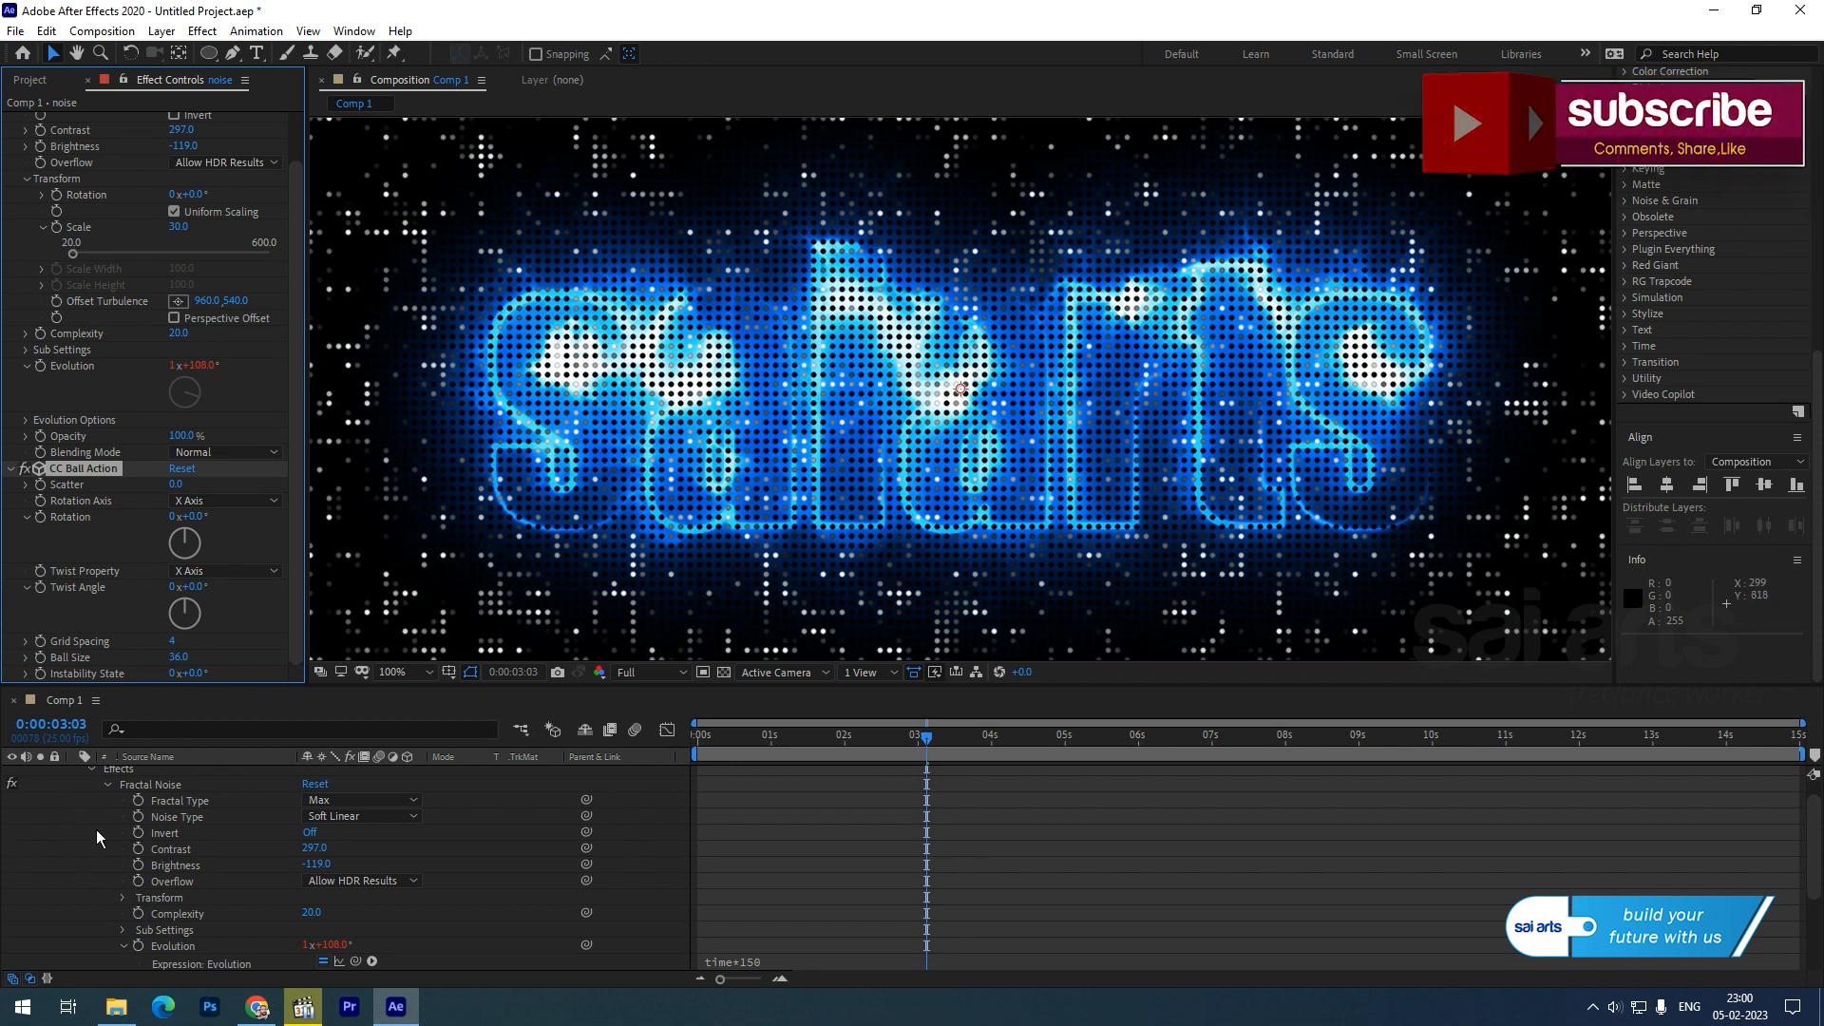
{"action": "scroll", "coordinate": [95, 829], "scroll_direction": "up", "scroll_amount": 5}
{"action": "left_click", "coordinate": [71, 788]}
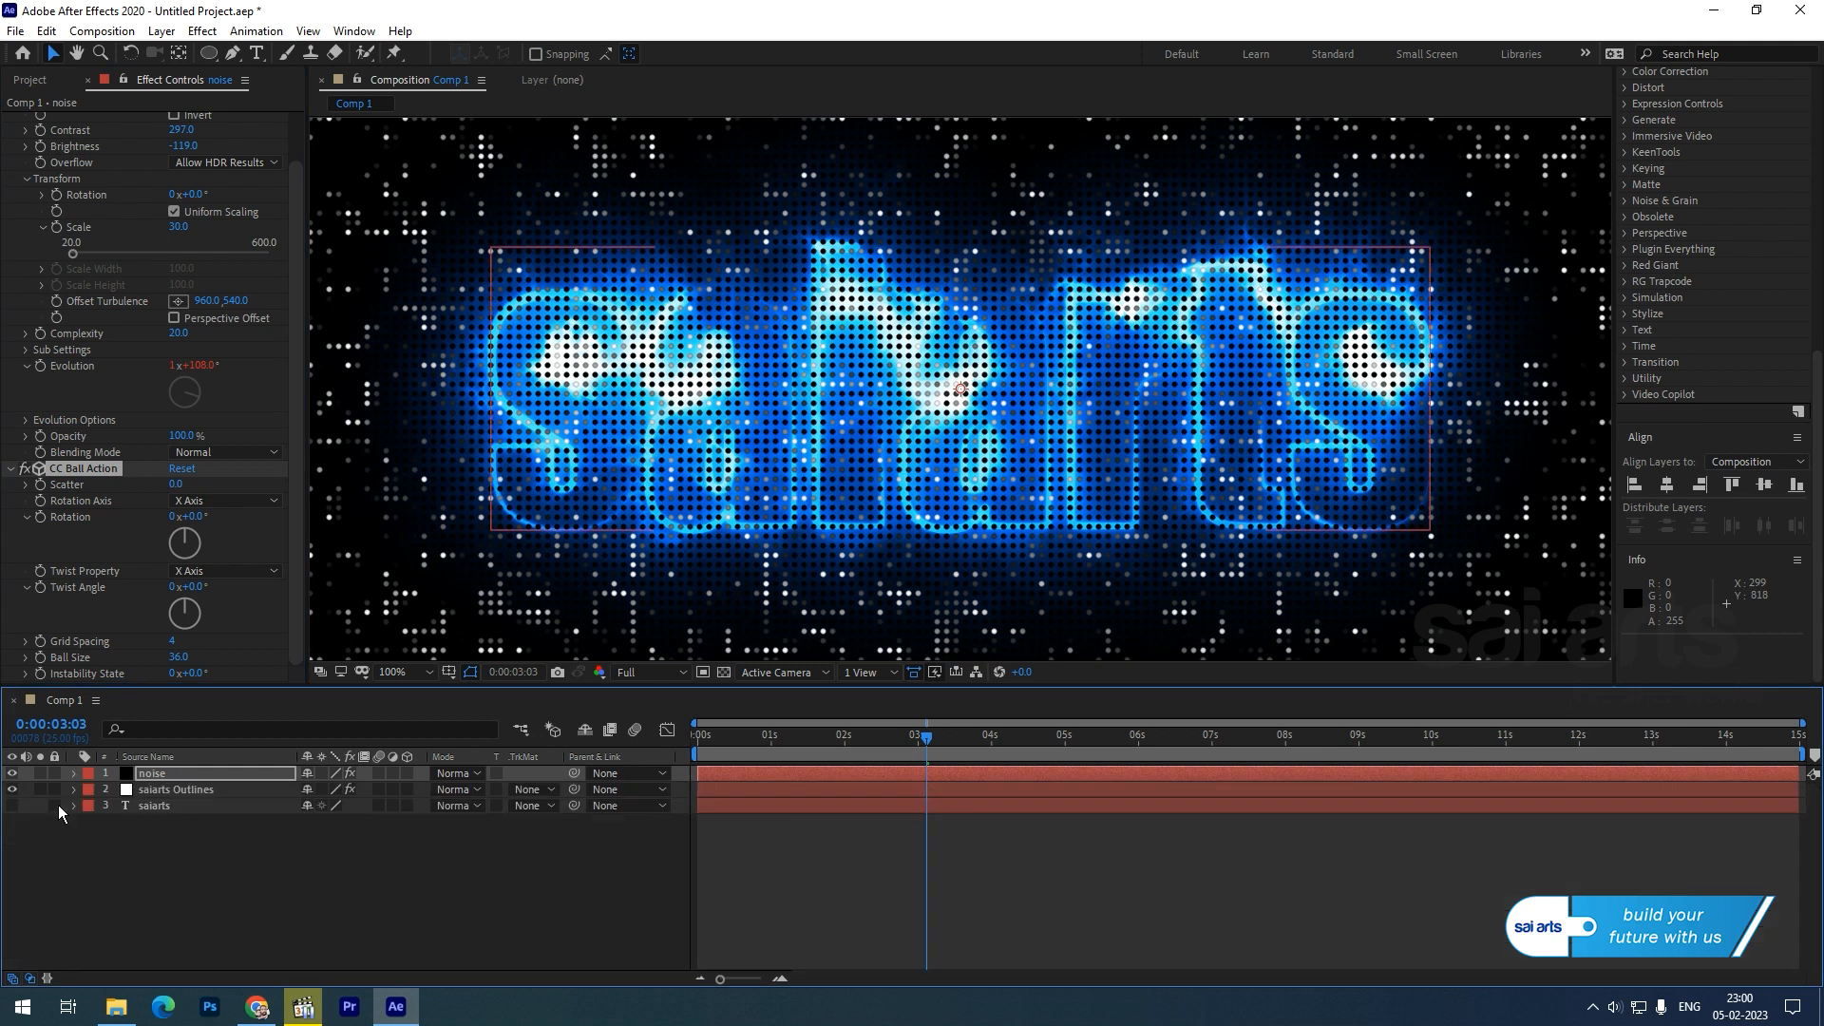
- Set the saiarts Outlines layer's track matte to Luma Matte "noise" and scrub the timeline to check it
{"action": "left_click", "coordinate": [184, 789]}
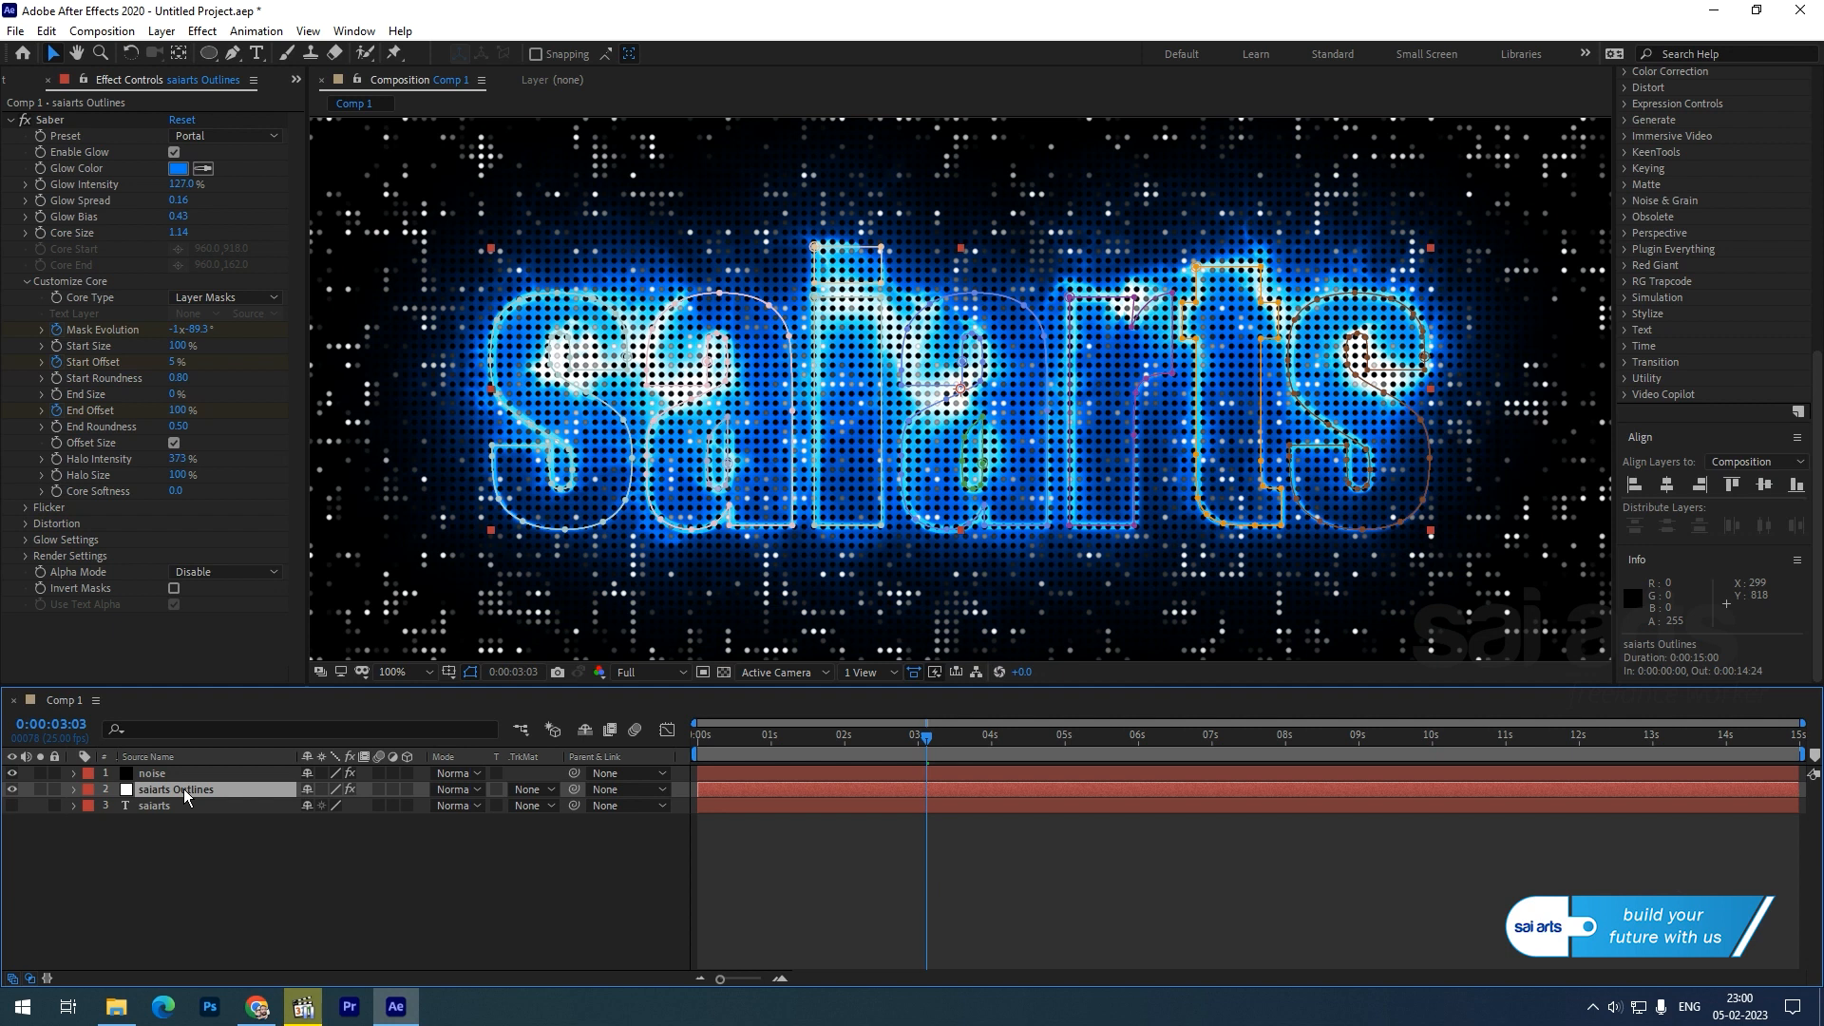
{"action": "left_click", "coordinate": [541, 789]}
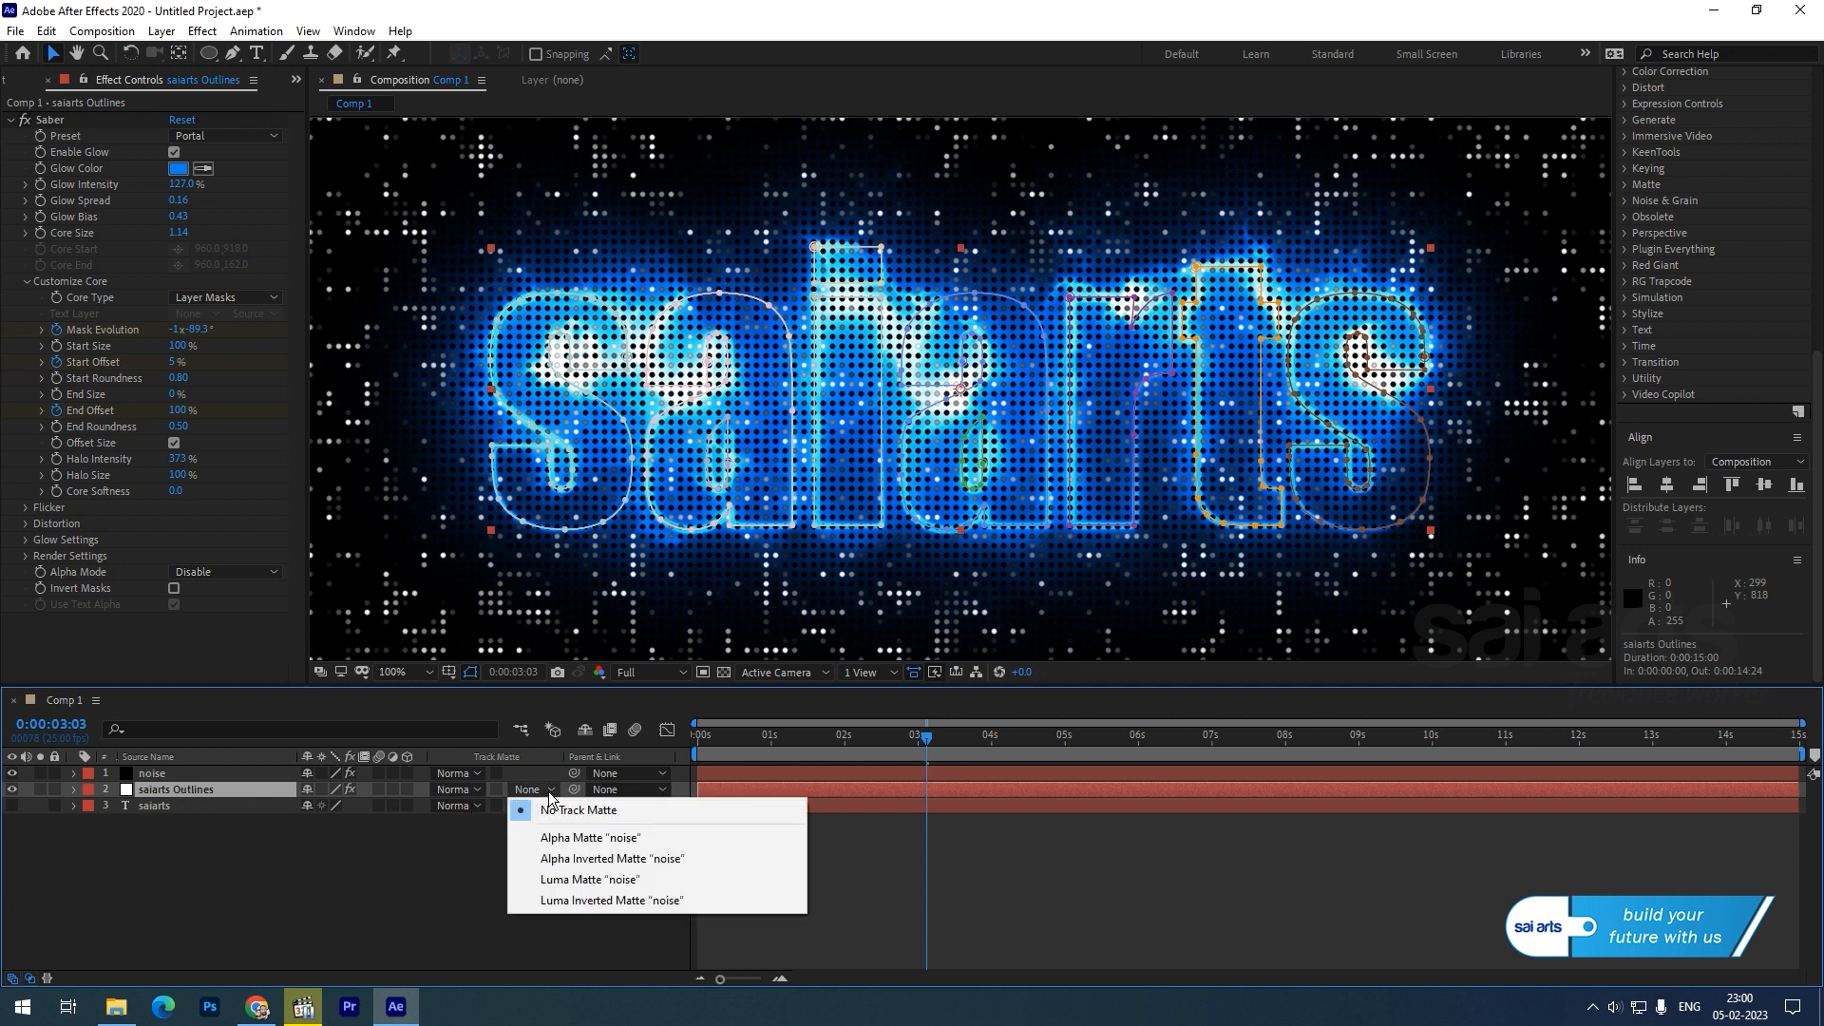
{"action": "left_click", "coordinate": [588, 880]}
{"action": "left_click_drag", "start_coordinate": [714, 734], "coordinate": [964, 752]}
{"action": "left_click", "coordinate": [259, 880]}
- Duplicate the matted saiarts Outlines layer
{"action": "left_click", "coordinate": [174, 792]}
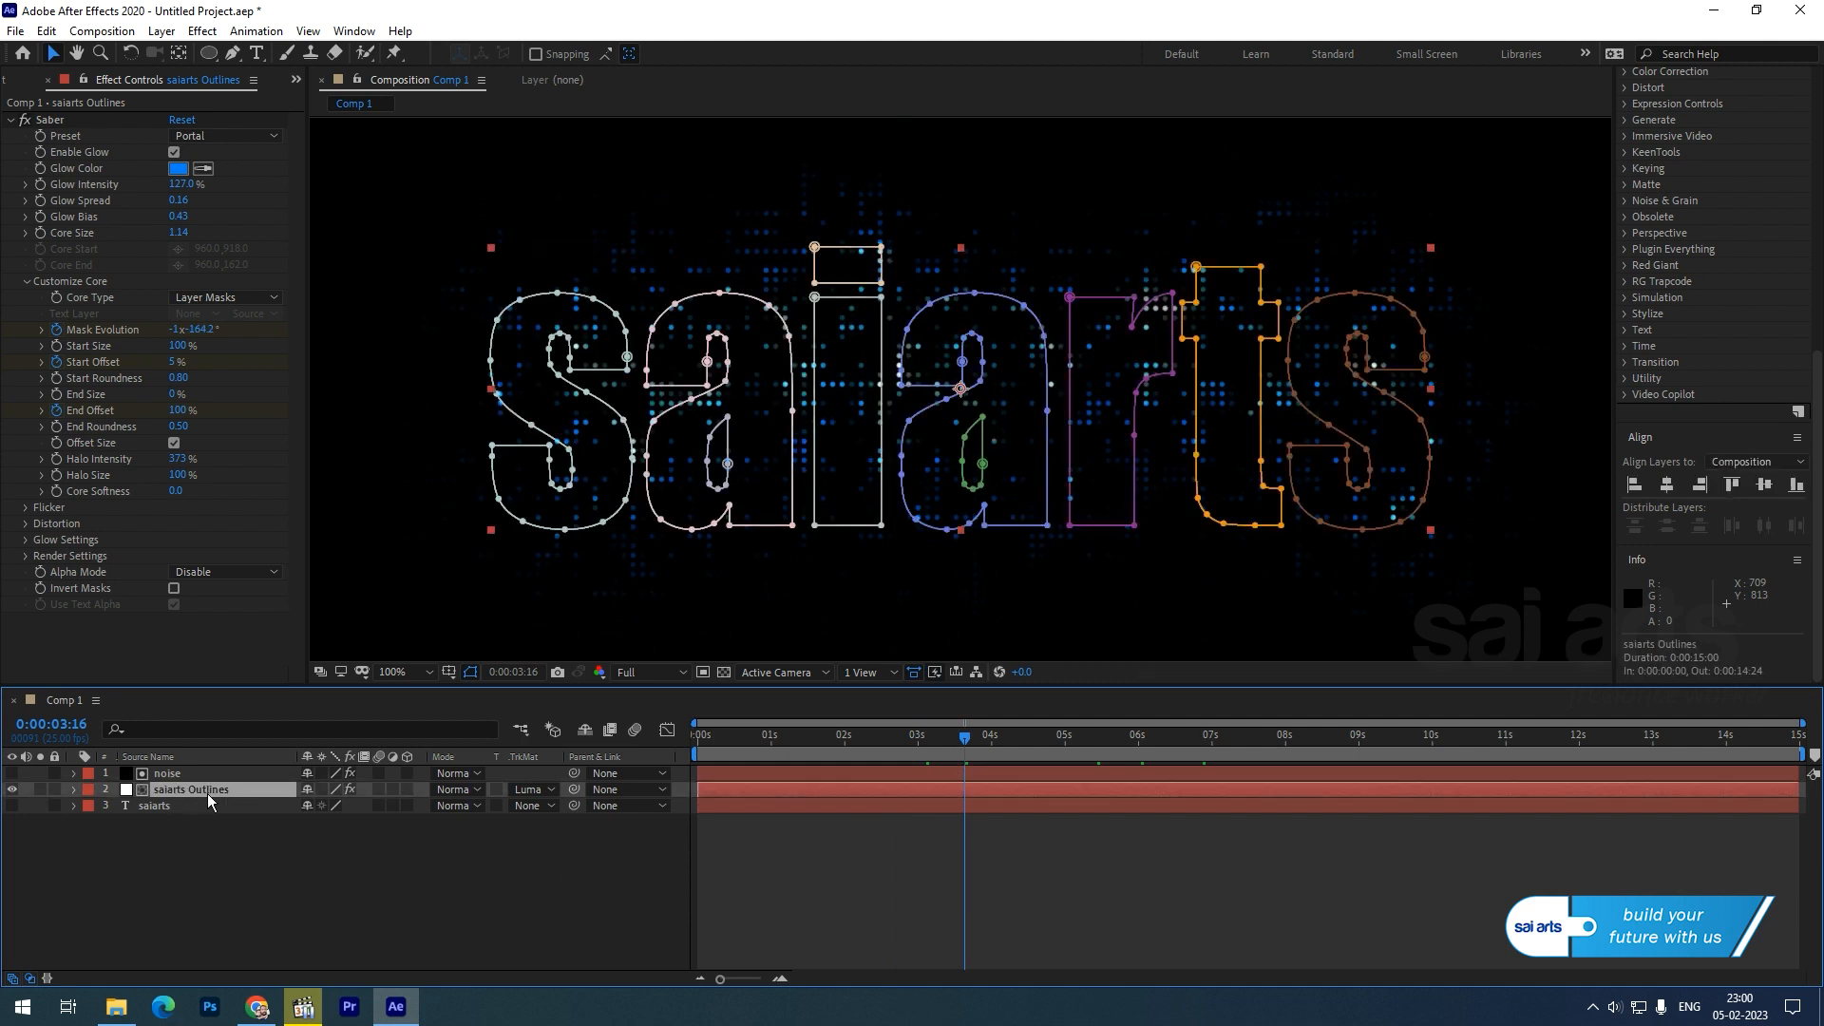
{"action": "left_click", "coordinate": [46, 30]}
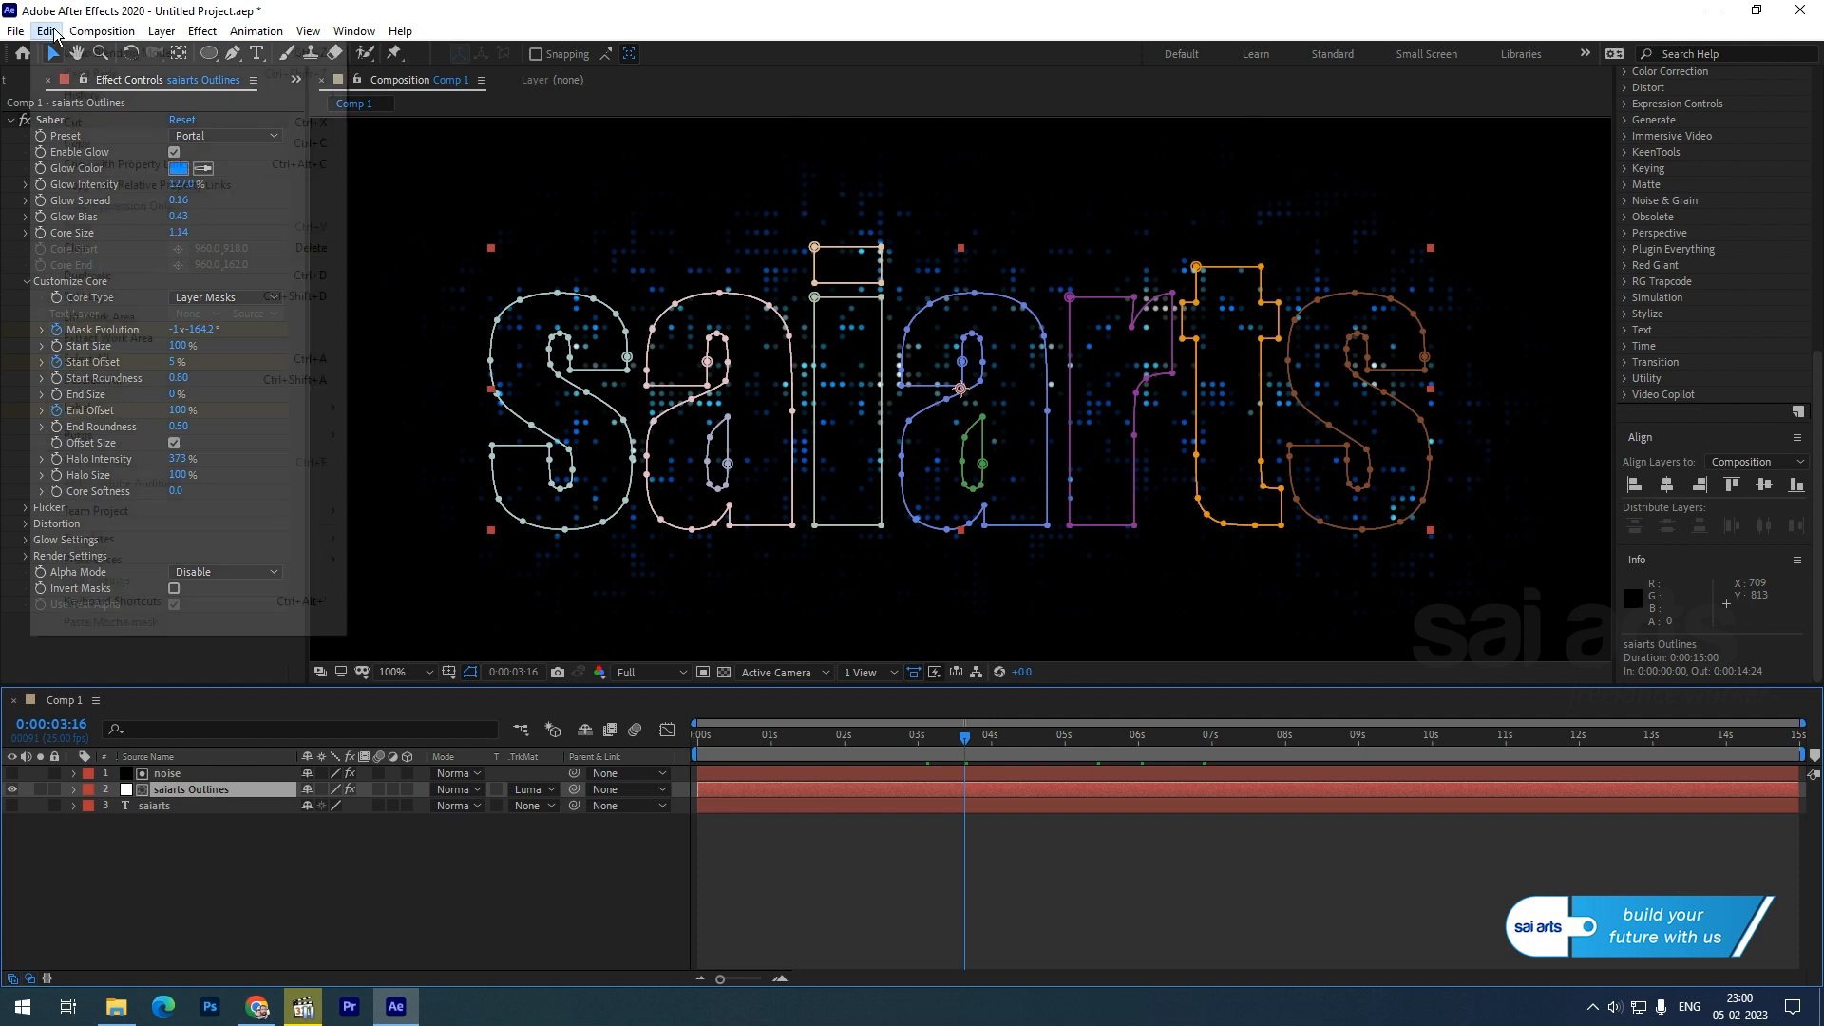
{"action": "left_click", "coordinate": [108, 274]}
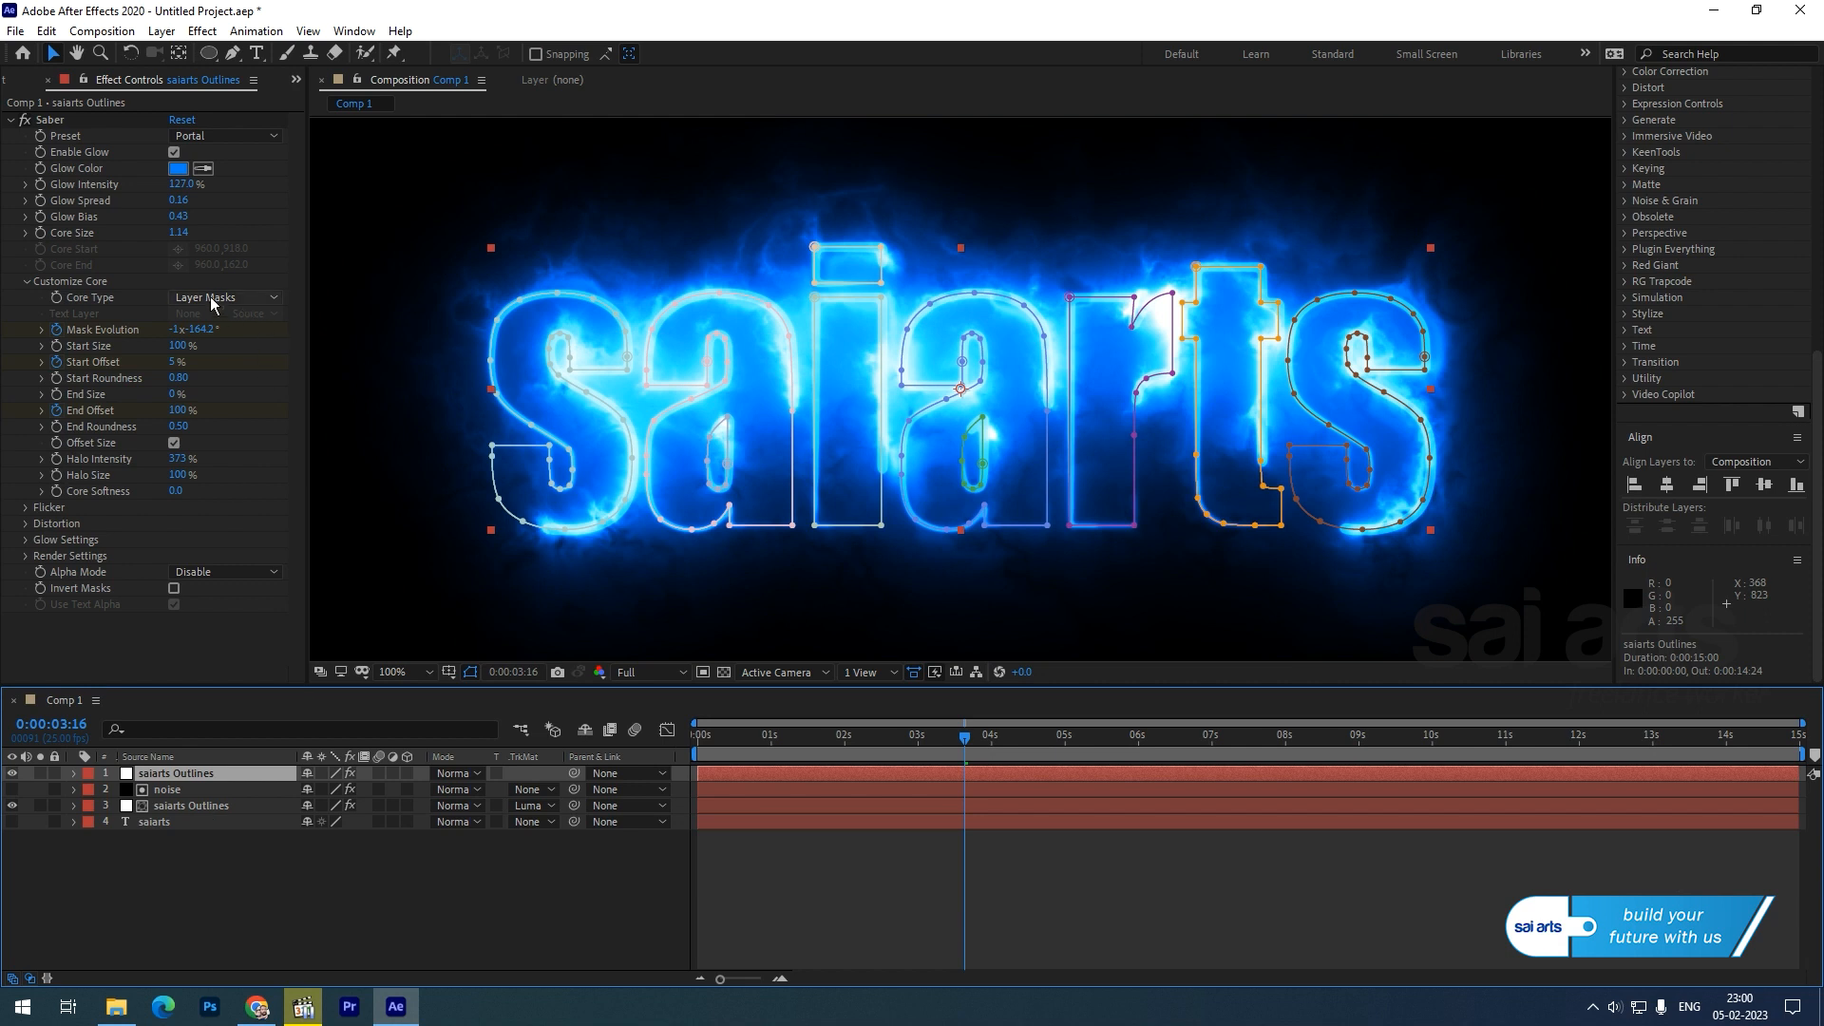
- Set the Saber core size of the duplicated saiarts Outlines layer to 0.9
{"action": "left_click", "coordinate": [178, 232]}
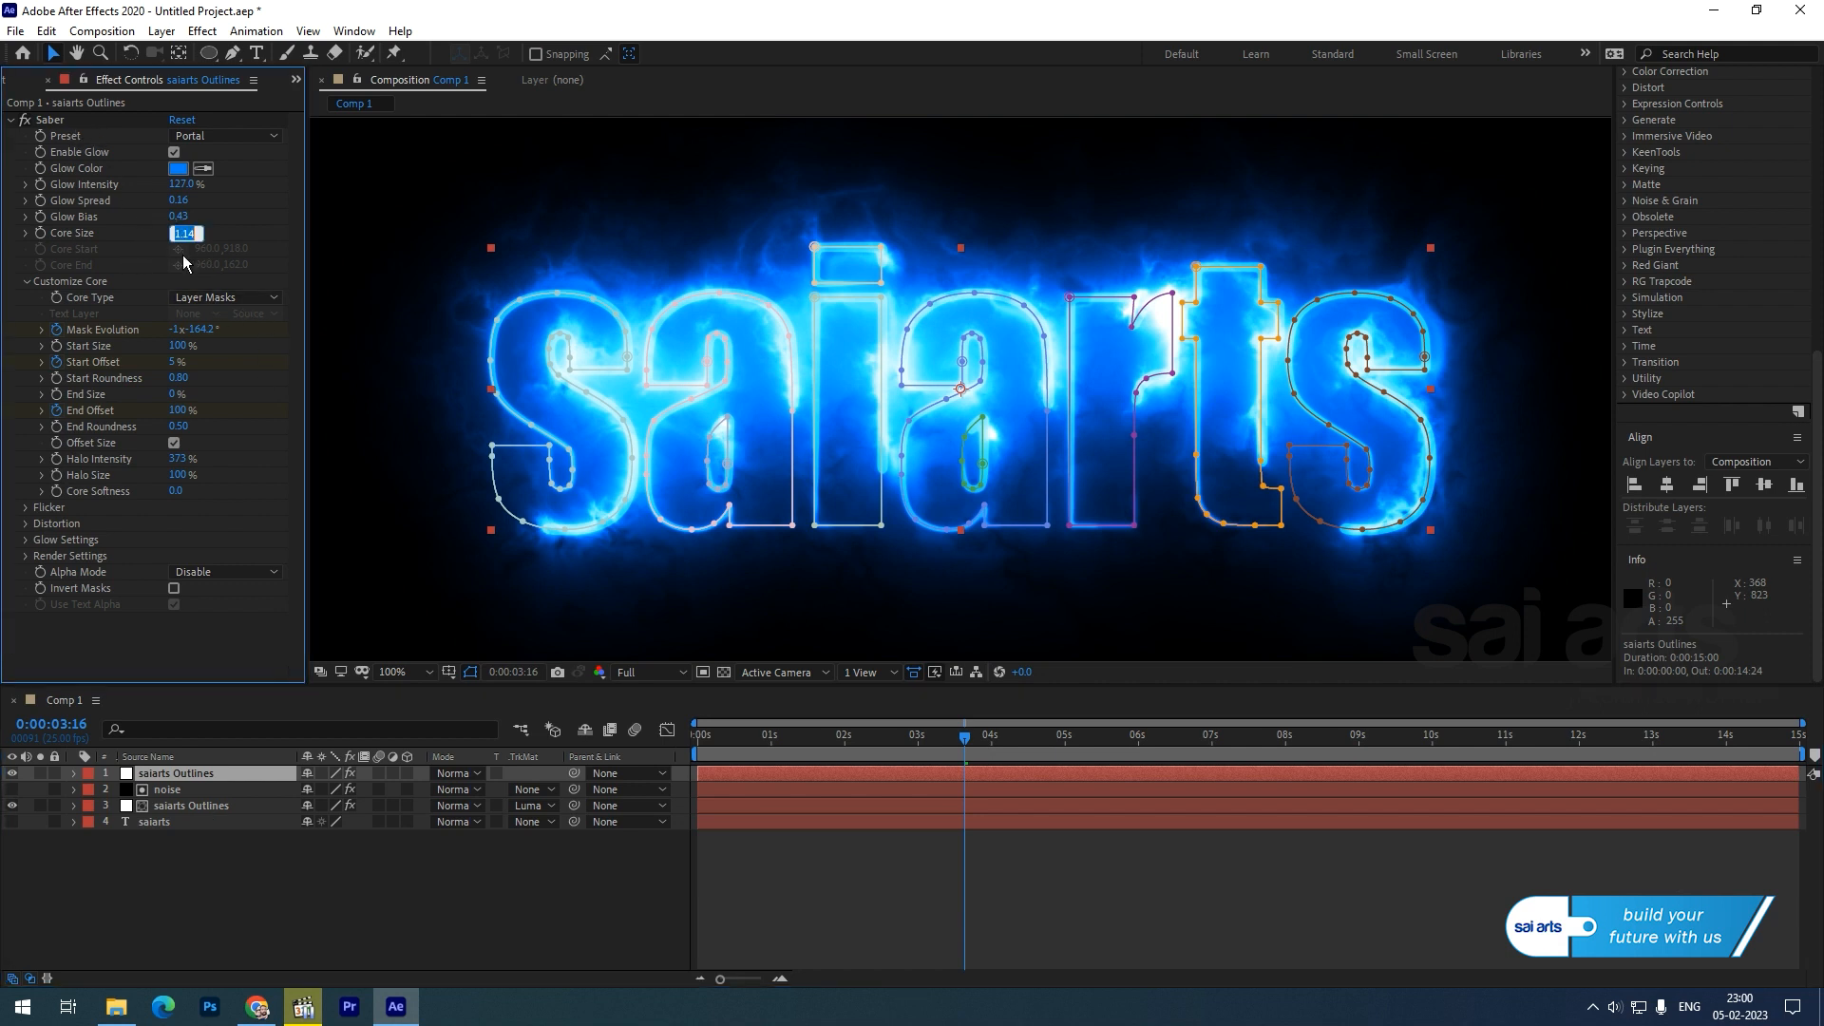
{"action": "key", "text": "BackSpace"}
{"action": "type", "text": ".9"}
{"action": "key", "text": "Return"}
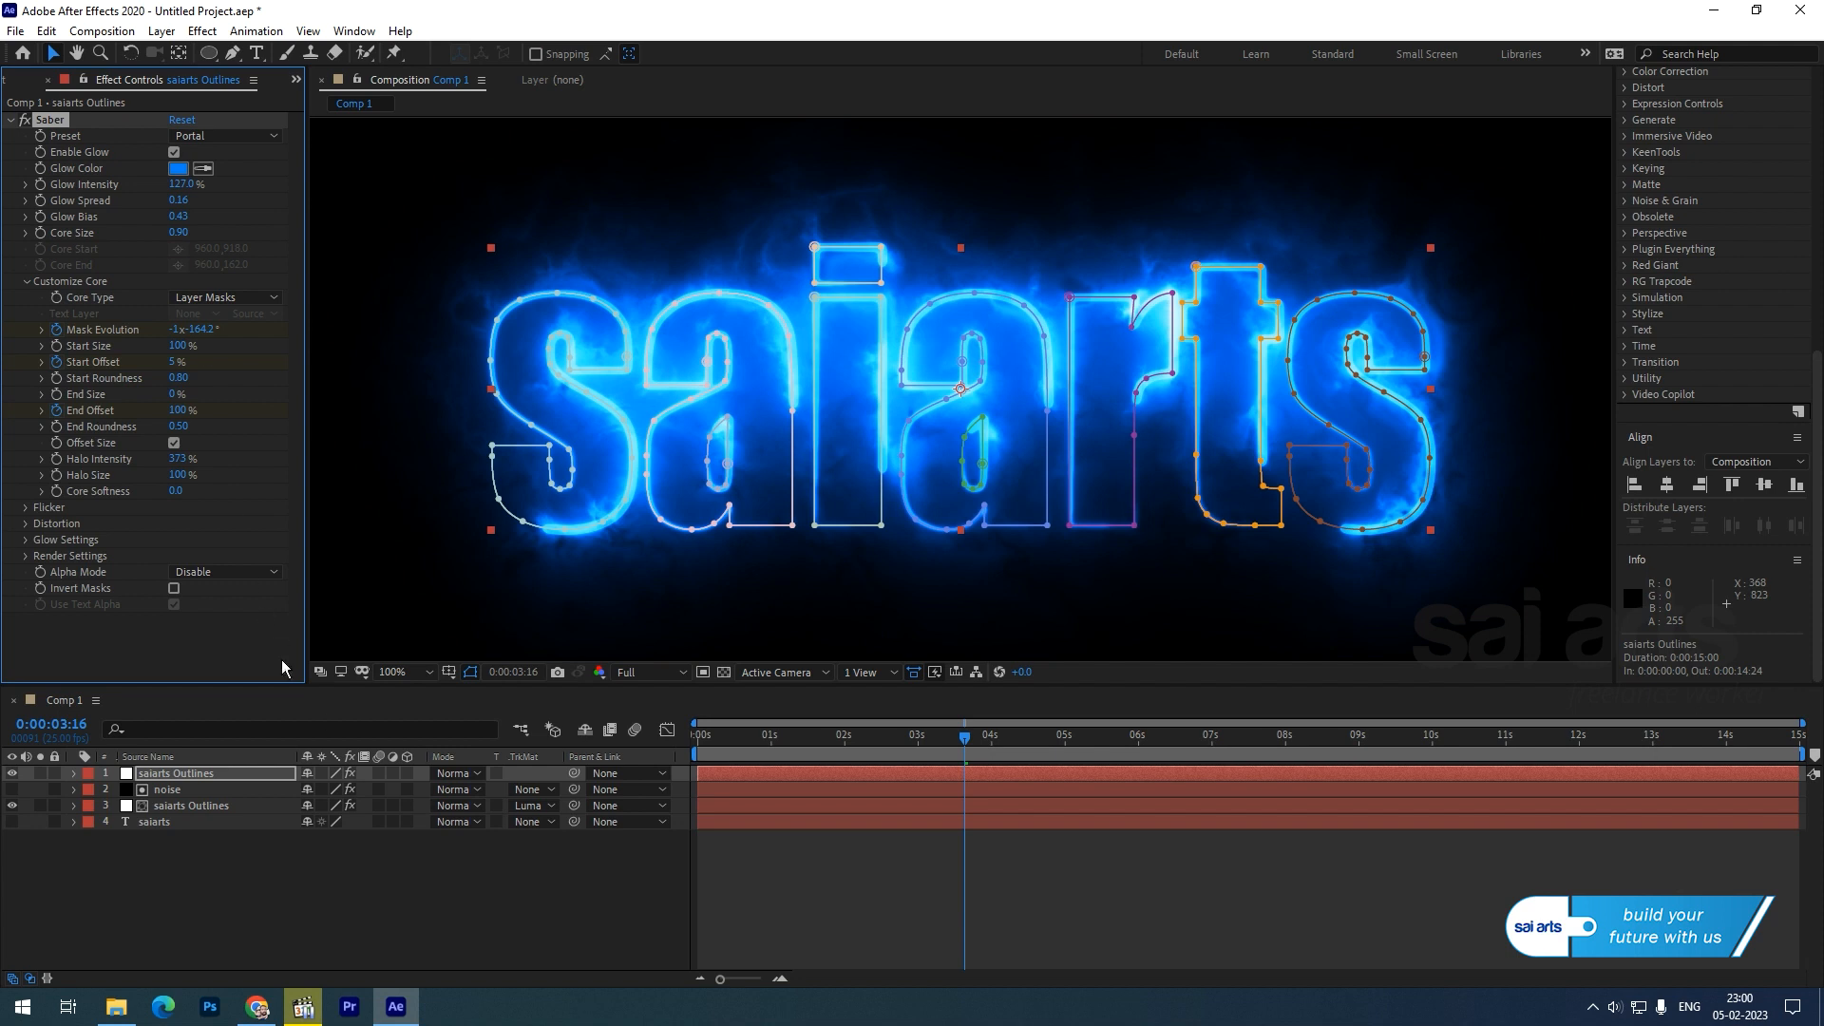
- Set the duplicated outlines layer's blending mode to Screen and scrub the timeline to check the combined glow
{"action": "left_click", "coordinate": [468, 777]}
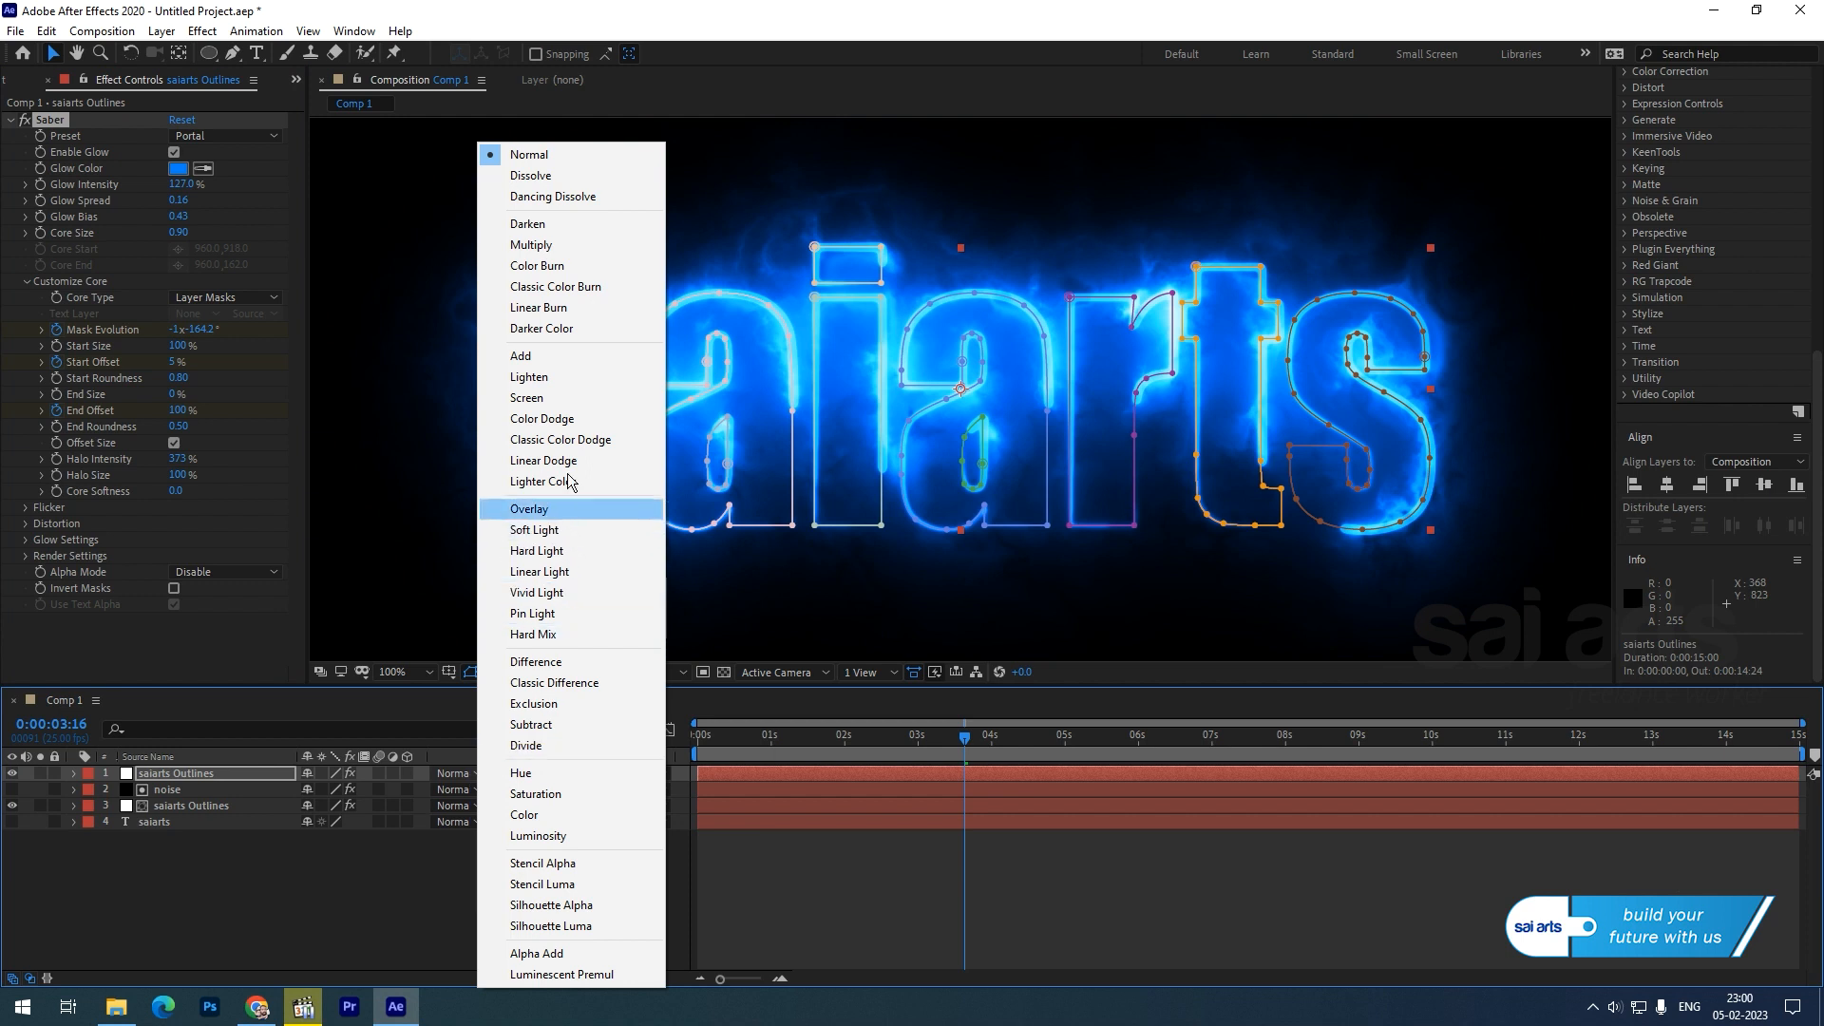
{"action": "left_click", "coordinate": [574, 398]}
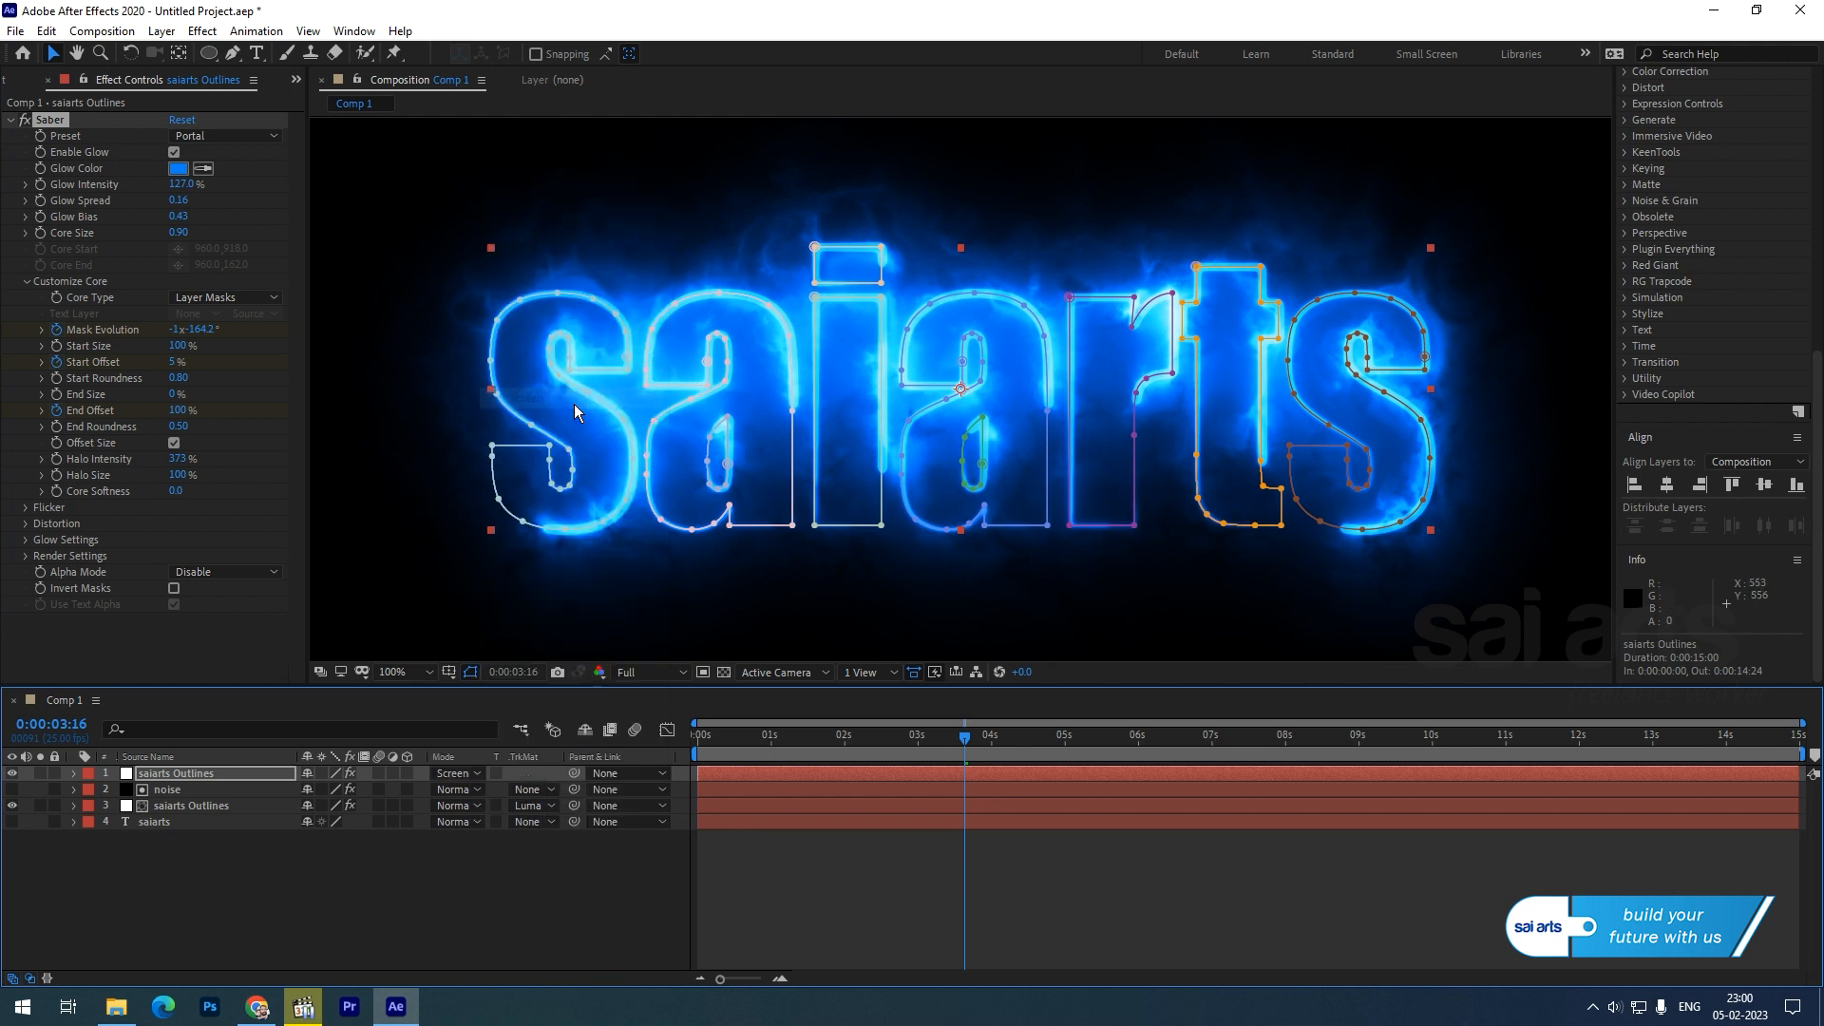
{"action": "left_click", "coordinate": [293, 925]}
{"action": "scroll", "coordinate": [846, 370], "scroll_direction": "up", "scroll_amount": 1}
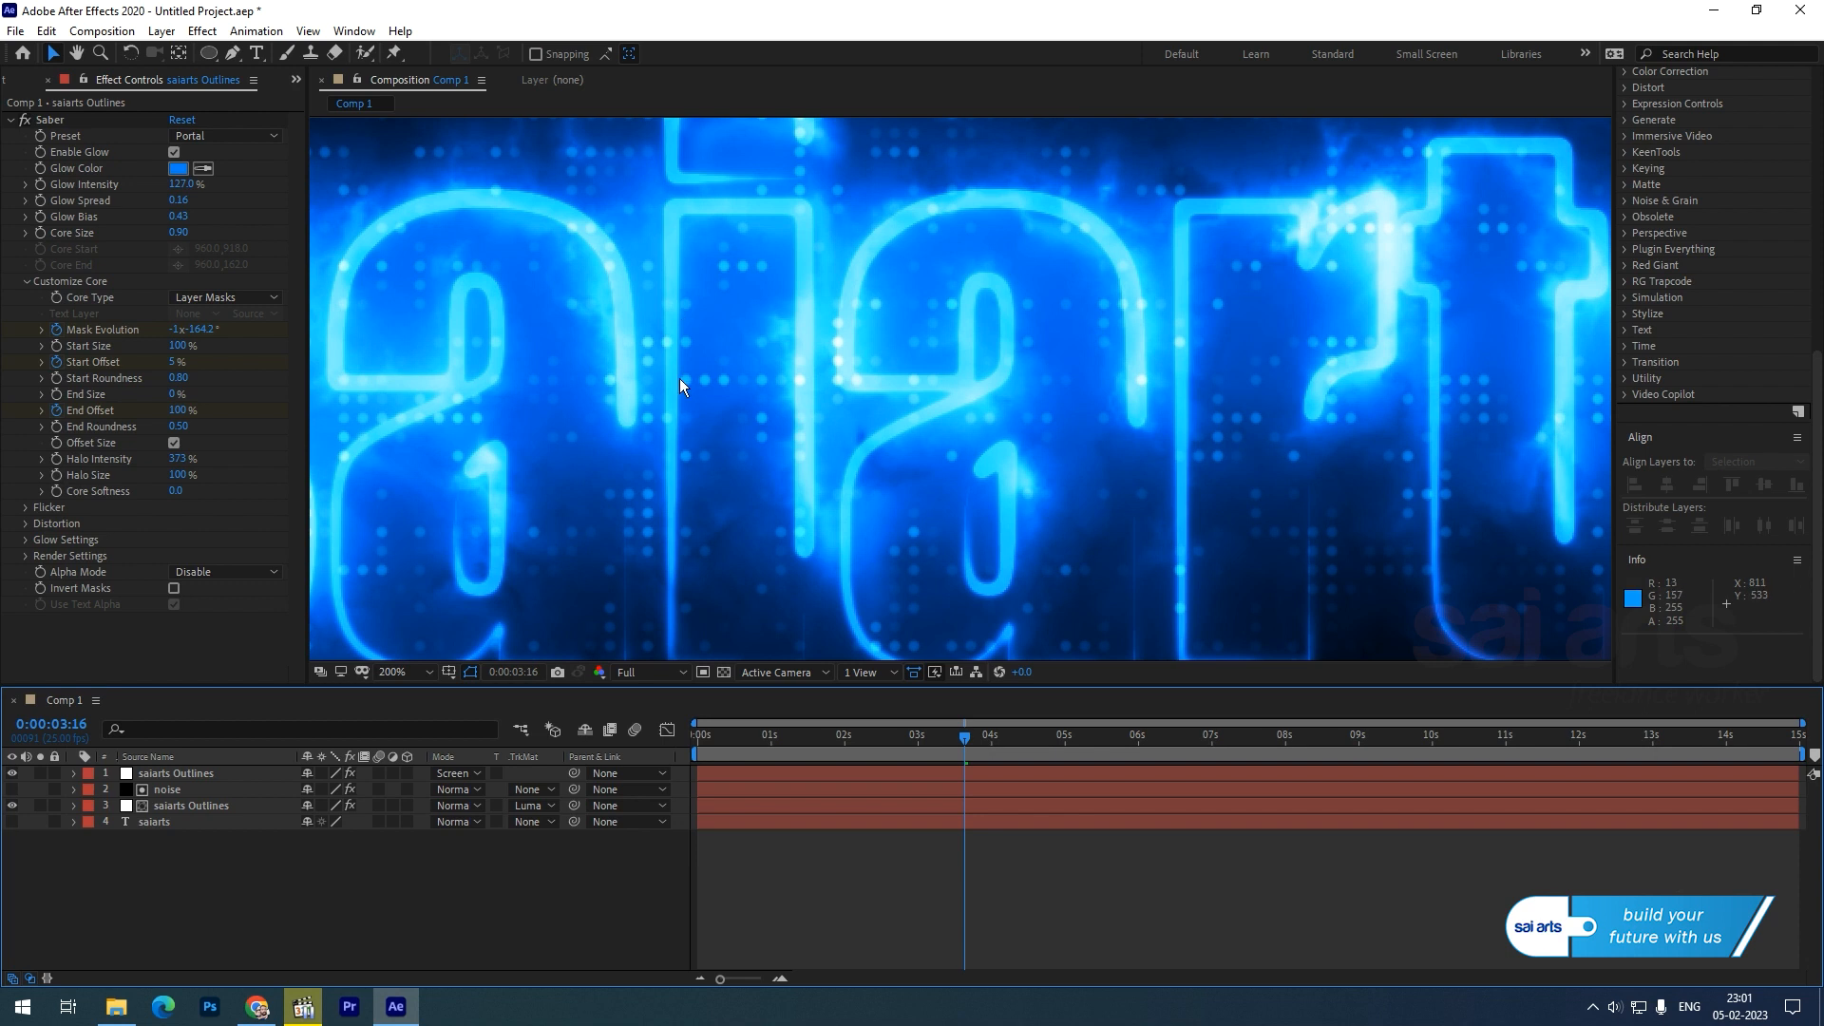
{"action": "left_click_drag", "start_coordinate": [694, 741], "coordinate": [925, 763]}
{"action": "scroll", "coordinate": [936, 408], "scroll_direction": "down", "scroll_amount": 1}
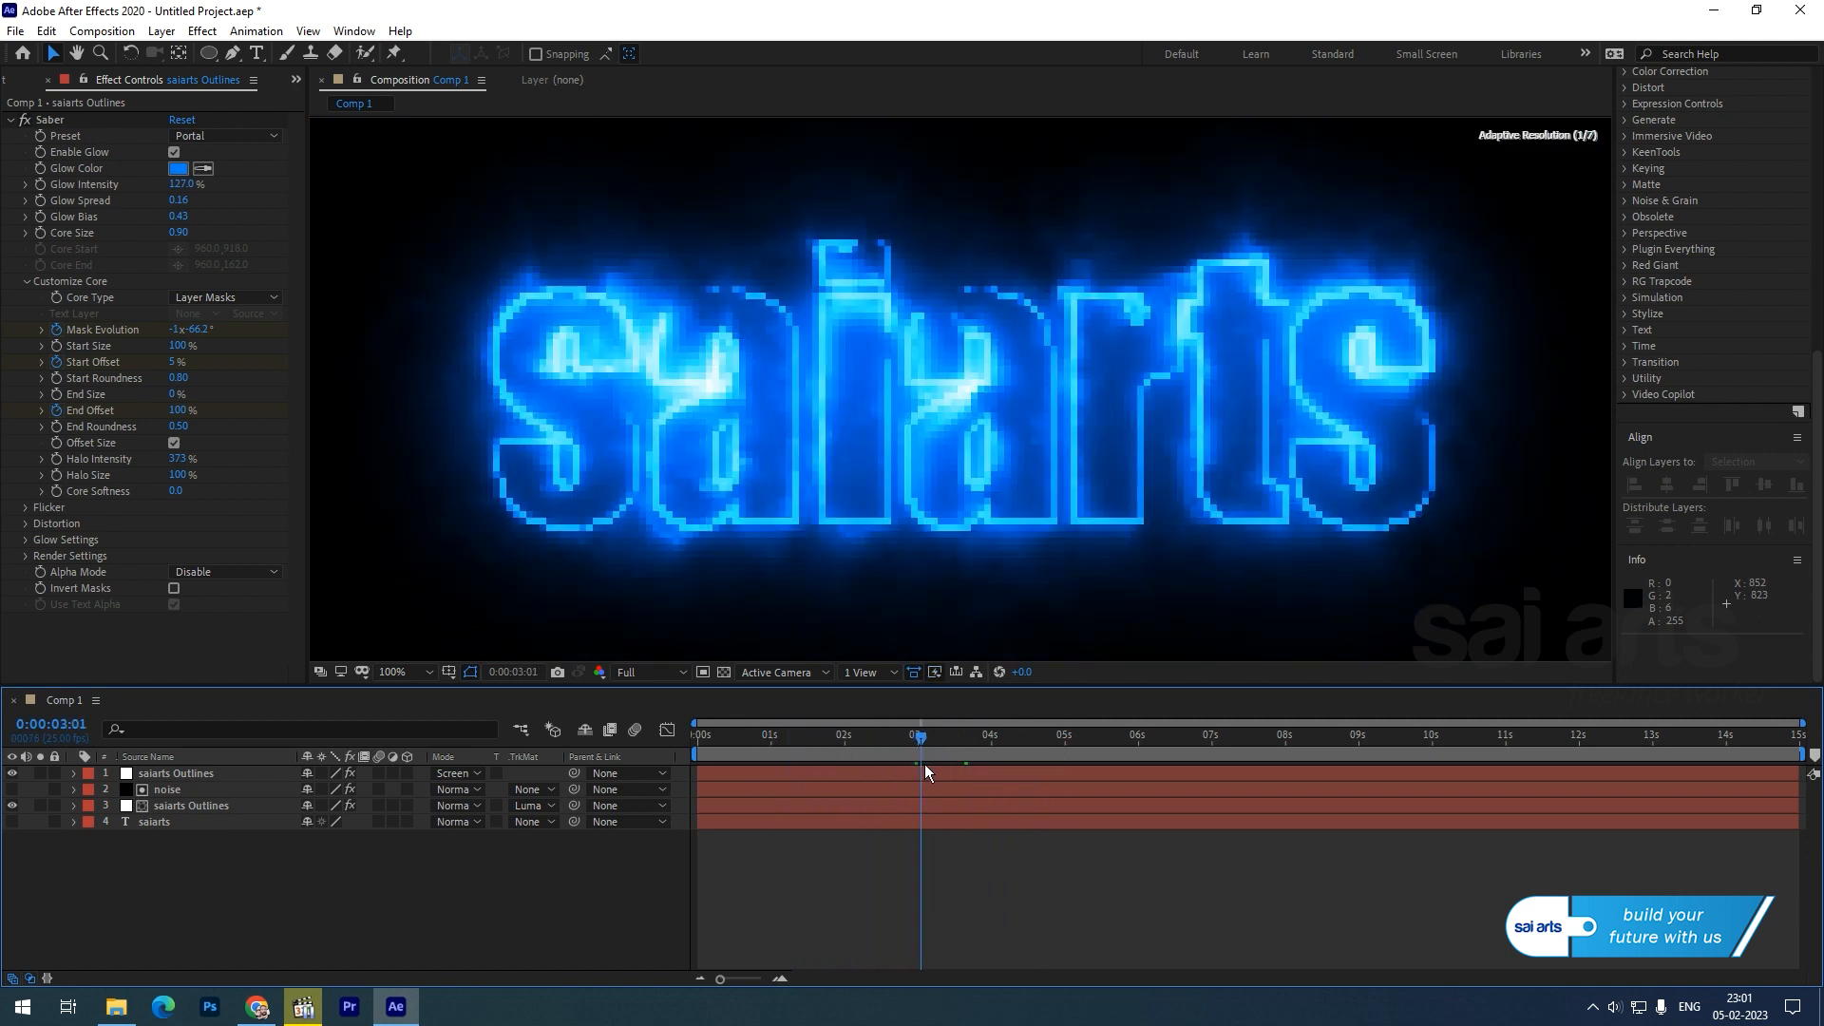
{"action": "scroll", "coordinate": [728, 553], "scroll_direction": "down", "scroll_amount": 1}
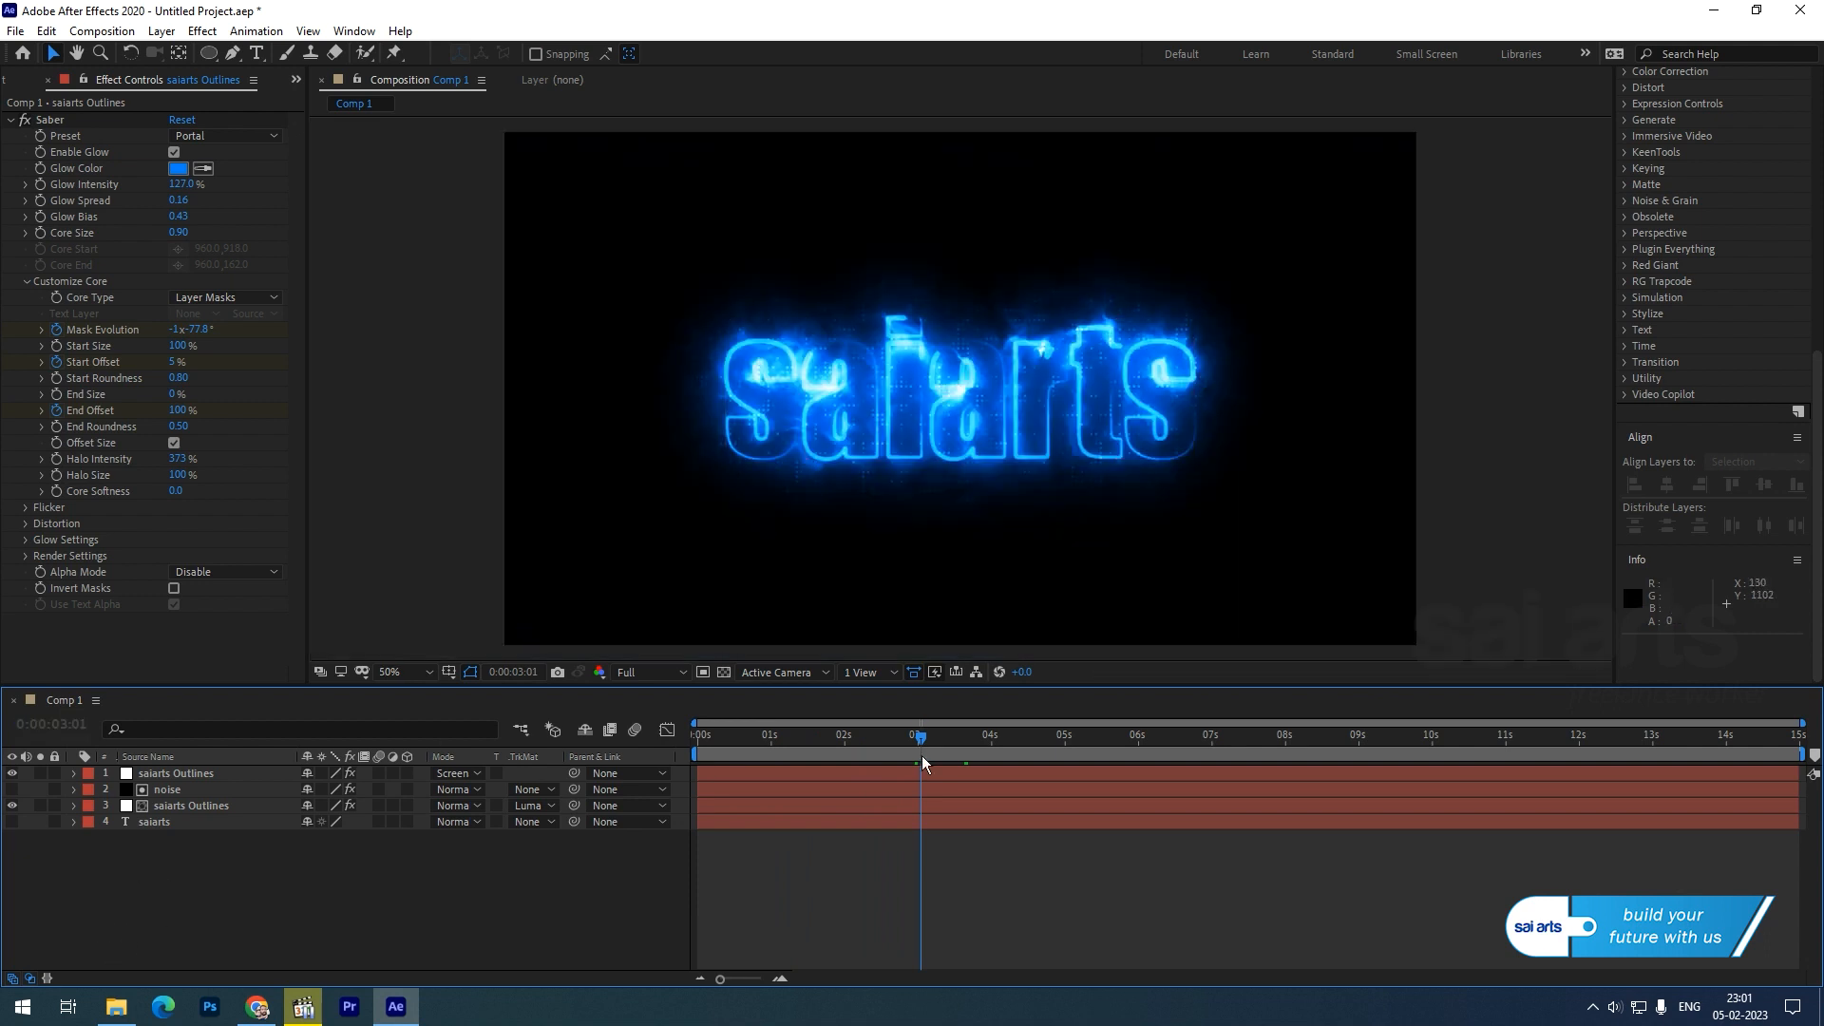
- Make the saiarts text layer visible and keyframe its opacity from 0% at 4 seconds to 100% at 5 seconds
{"action": "left_click", "coordinate": [990, 741]}
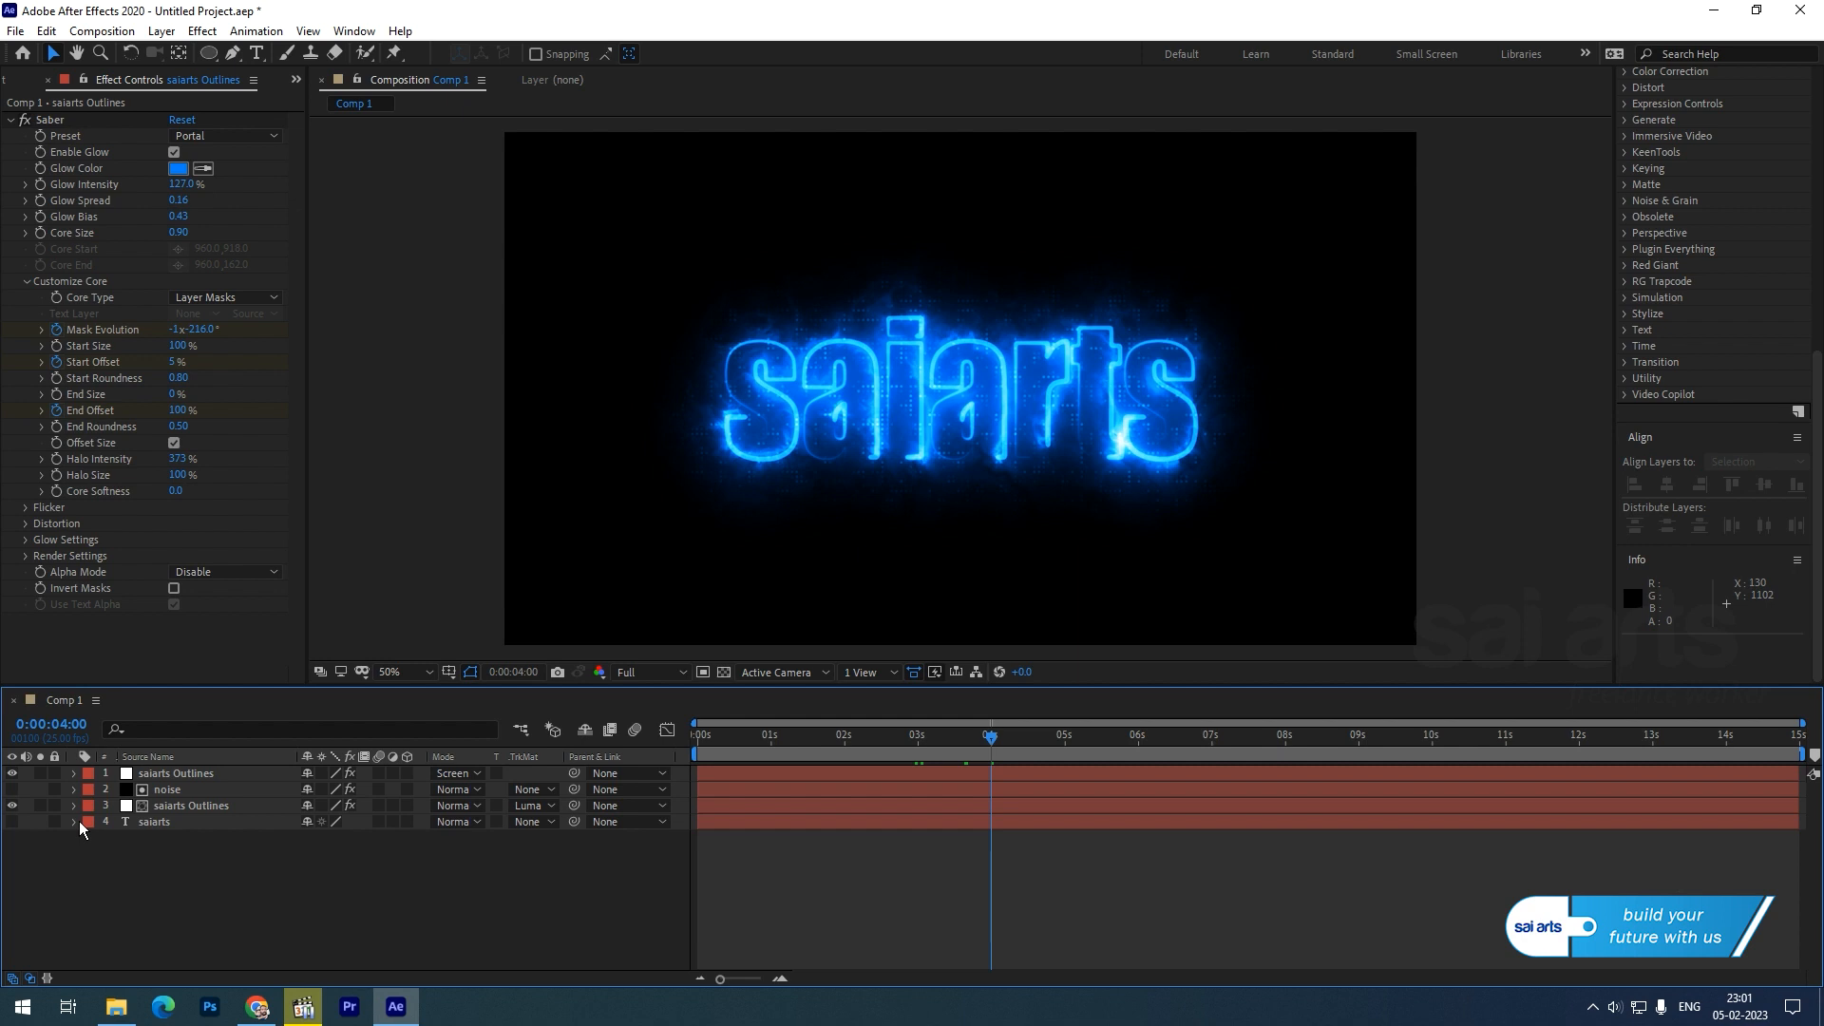
{"action": "left_click", "coordinate": [12, 821]}
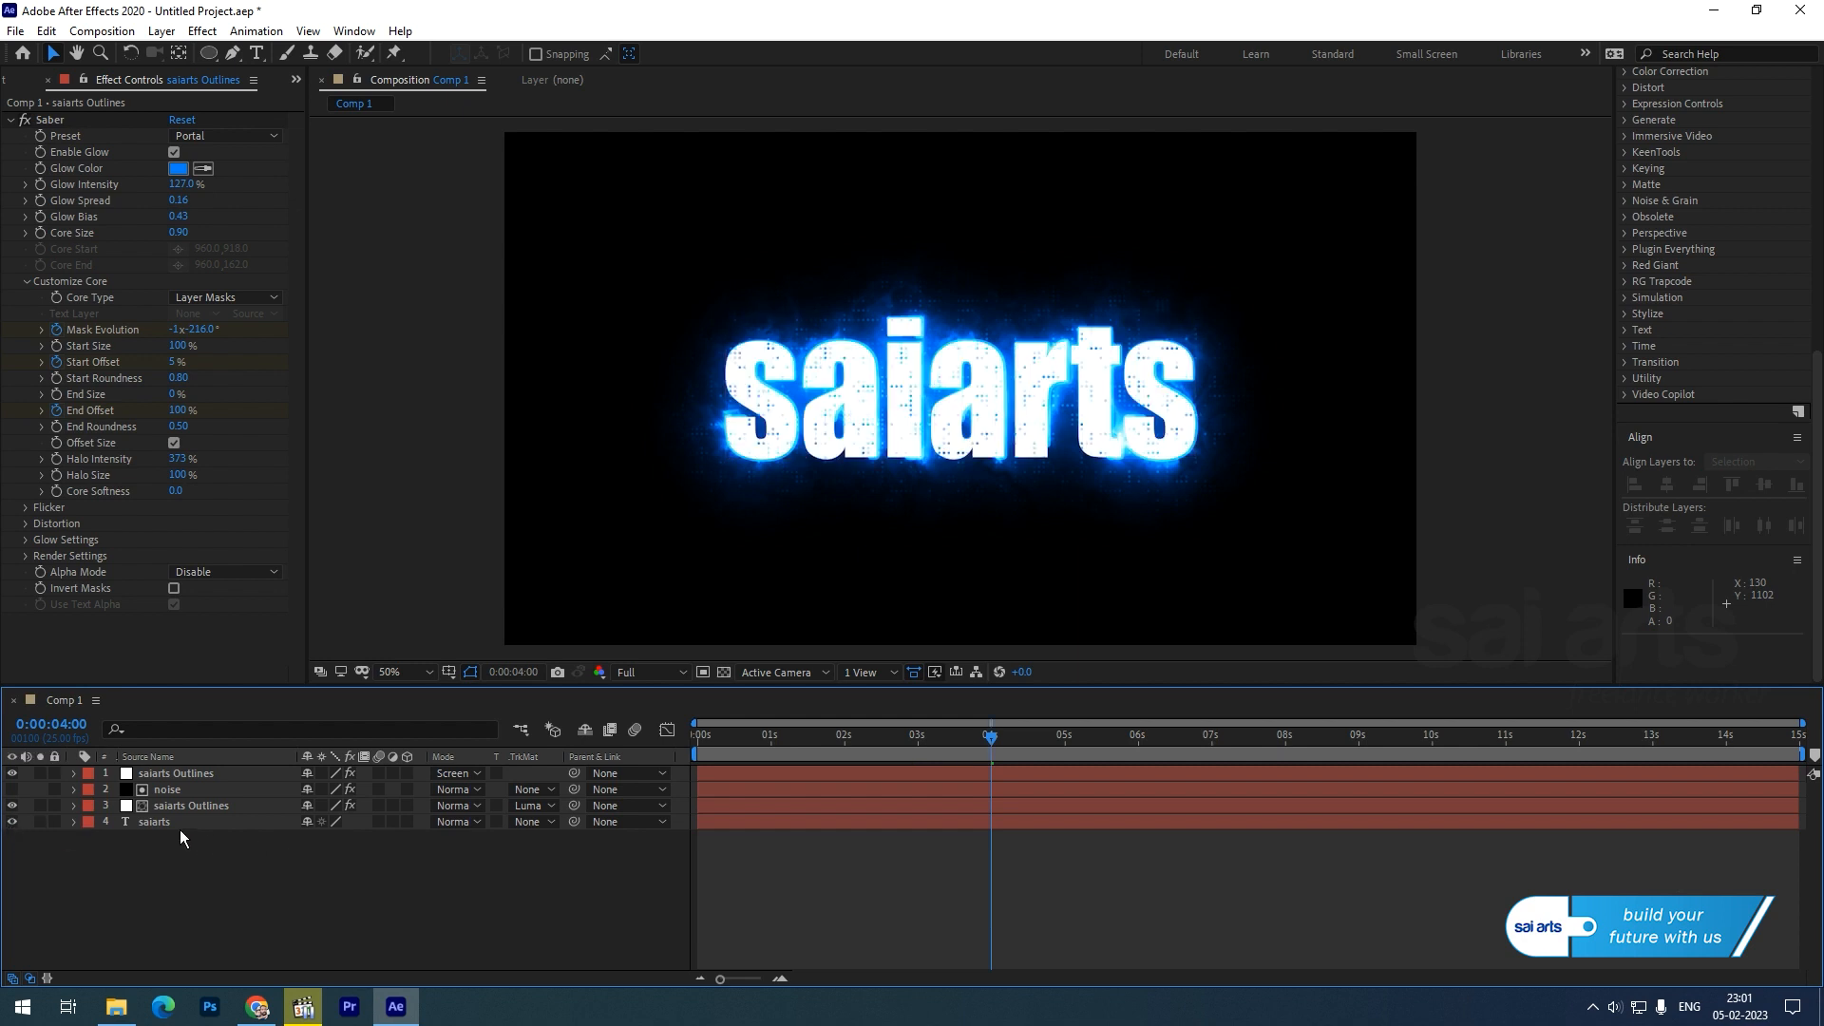
{"action": "left_click", "coordinate": [157, 824]}
{"action": "key", "text": "t"}
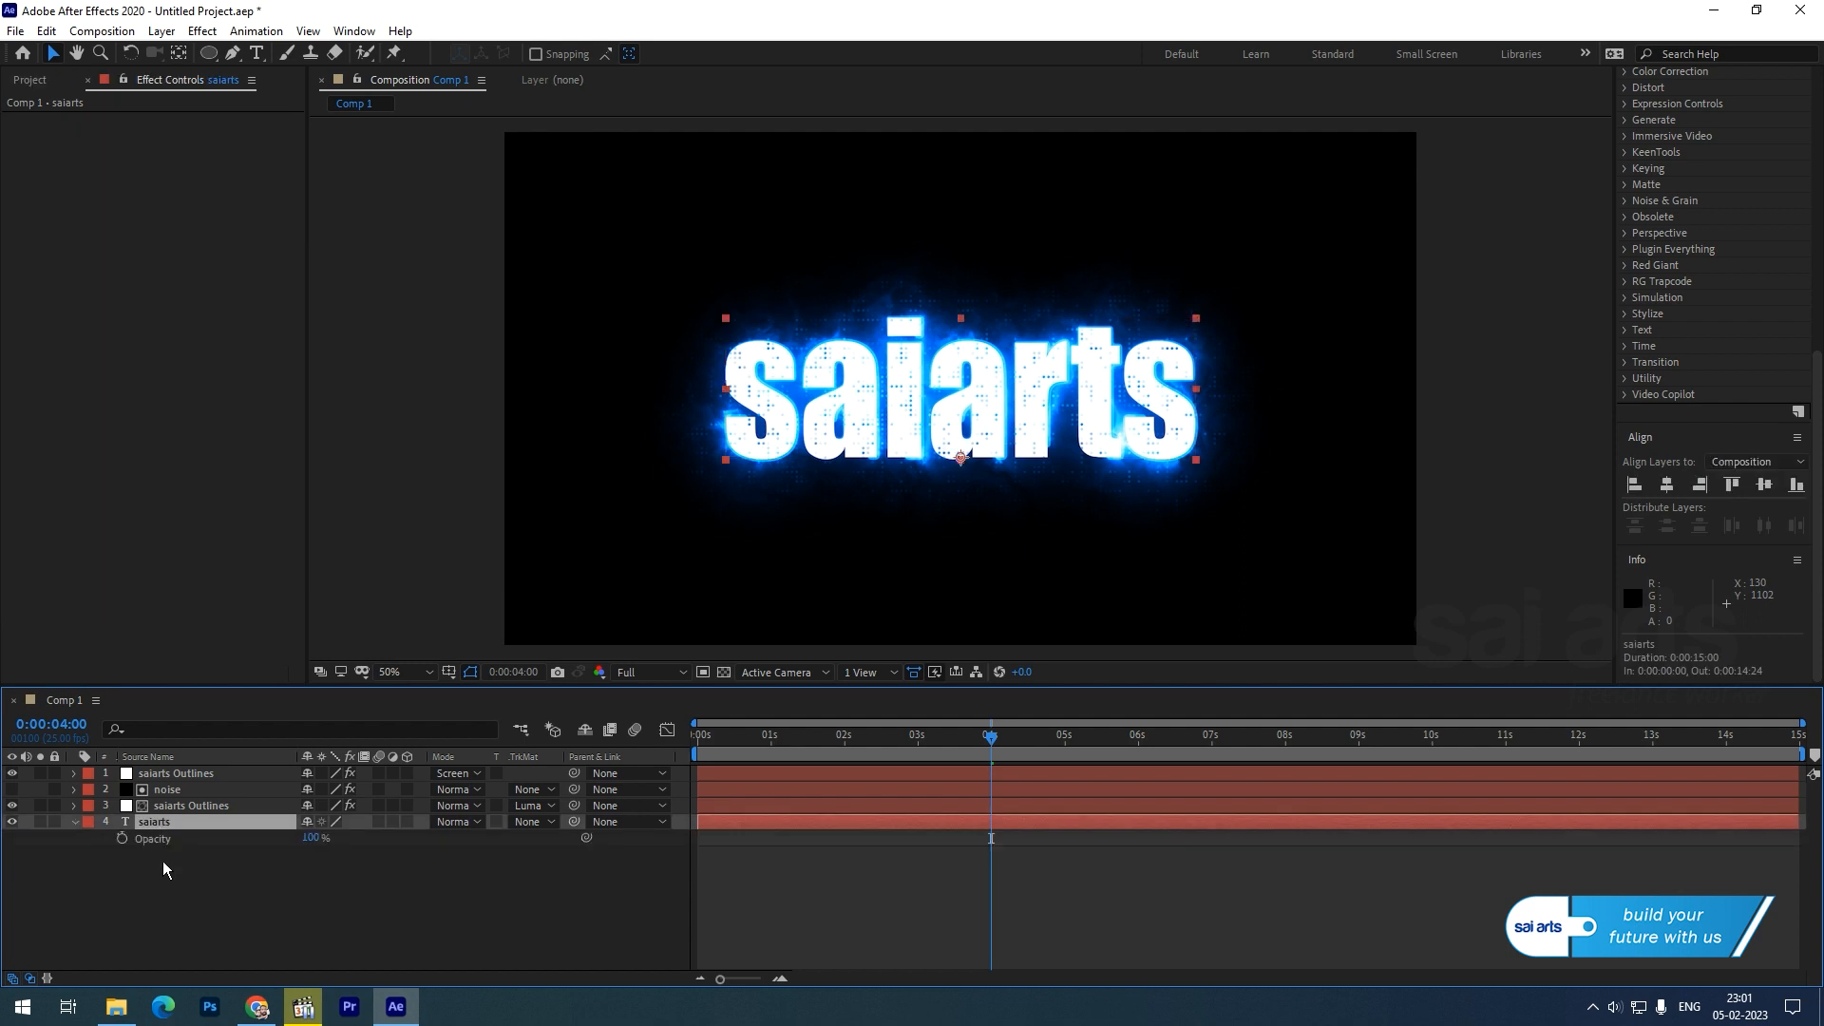
{"action": "left_click_drag", "start_coordinate": [306, 839], "coordinate": [121, 846]}
{"action": "left_click", "coordinate": [121, 839]}
{"action": "left_click_drag", "start_coordinate": [1052, 749], "coordinate": [1064, 750]}
{"action": "left_click_drag", "start_coordinate": [310, 840], "coordinate": [473, 834]}
- Preview the animation from the start of the timeline to check the text fade-in
{"action": "left_click_drag", "start_coordinate": [972, 737], "coordinate": [731, 817]}
{"action": "key", "text": "space"}
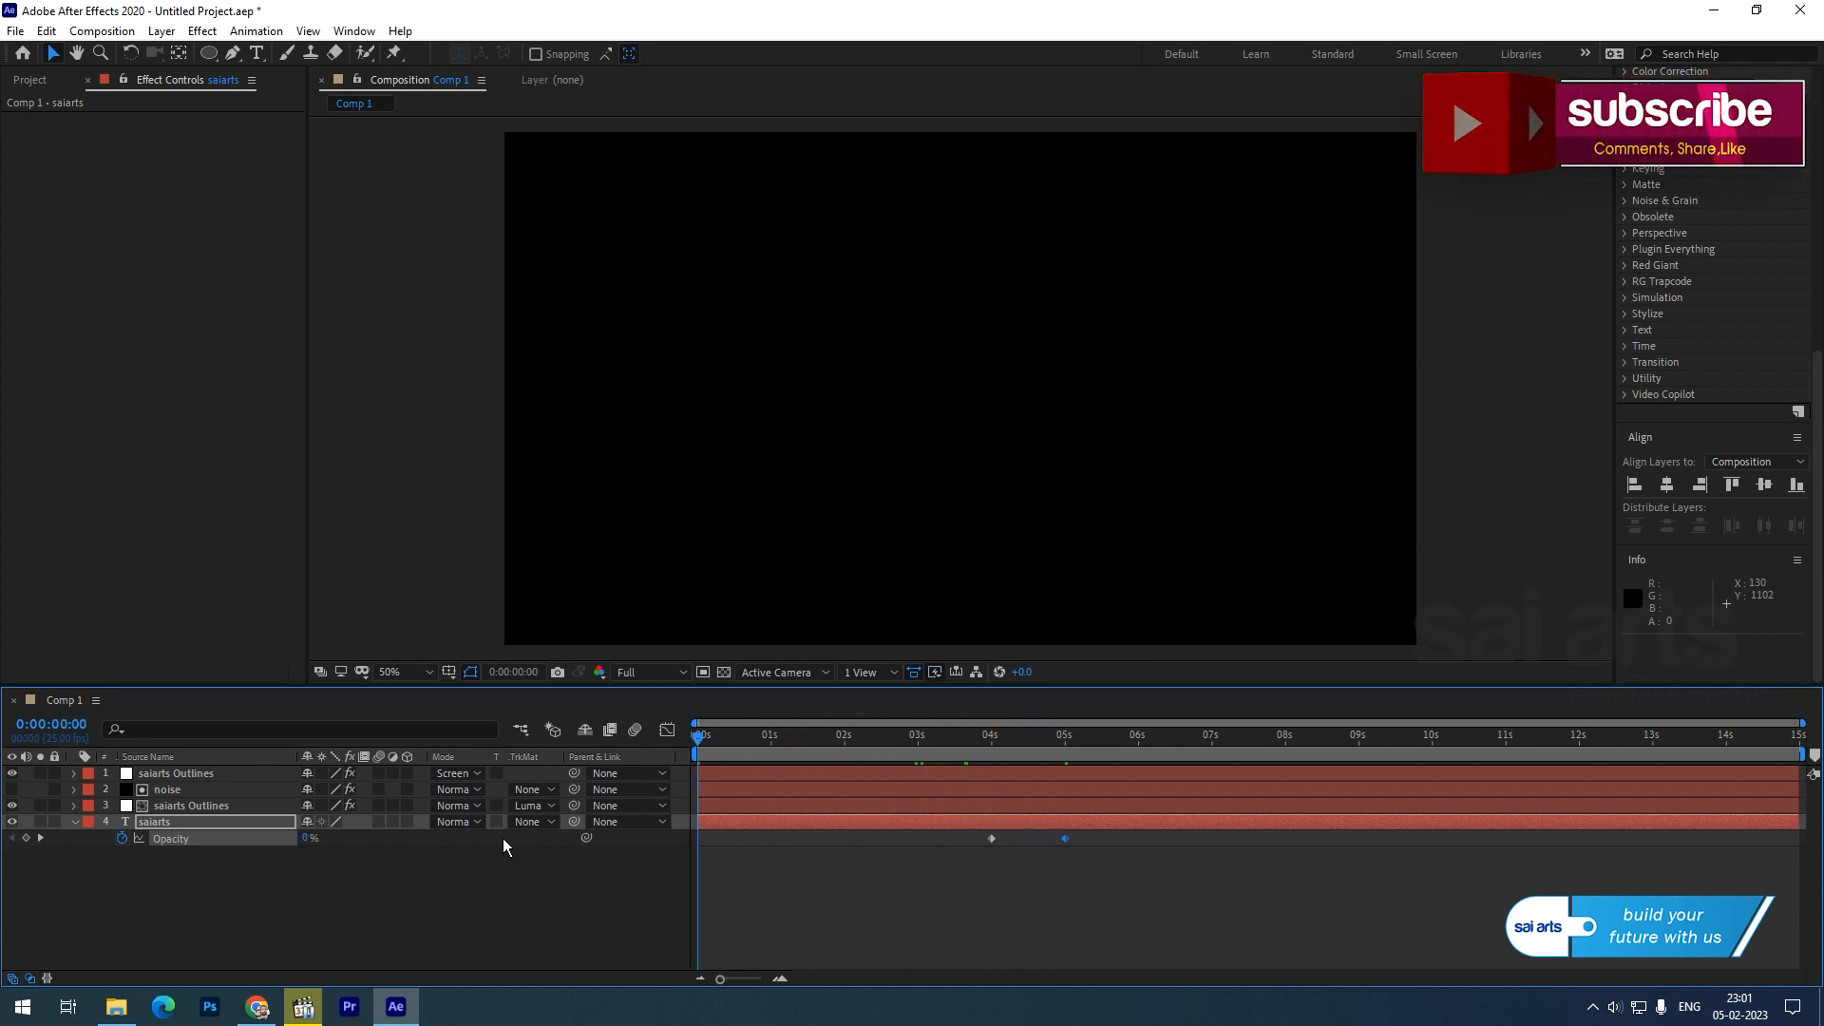
{"action": "key", "text": "space"}
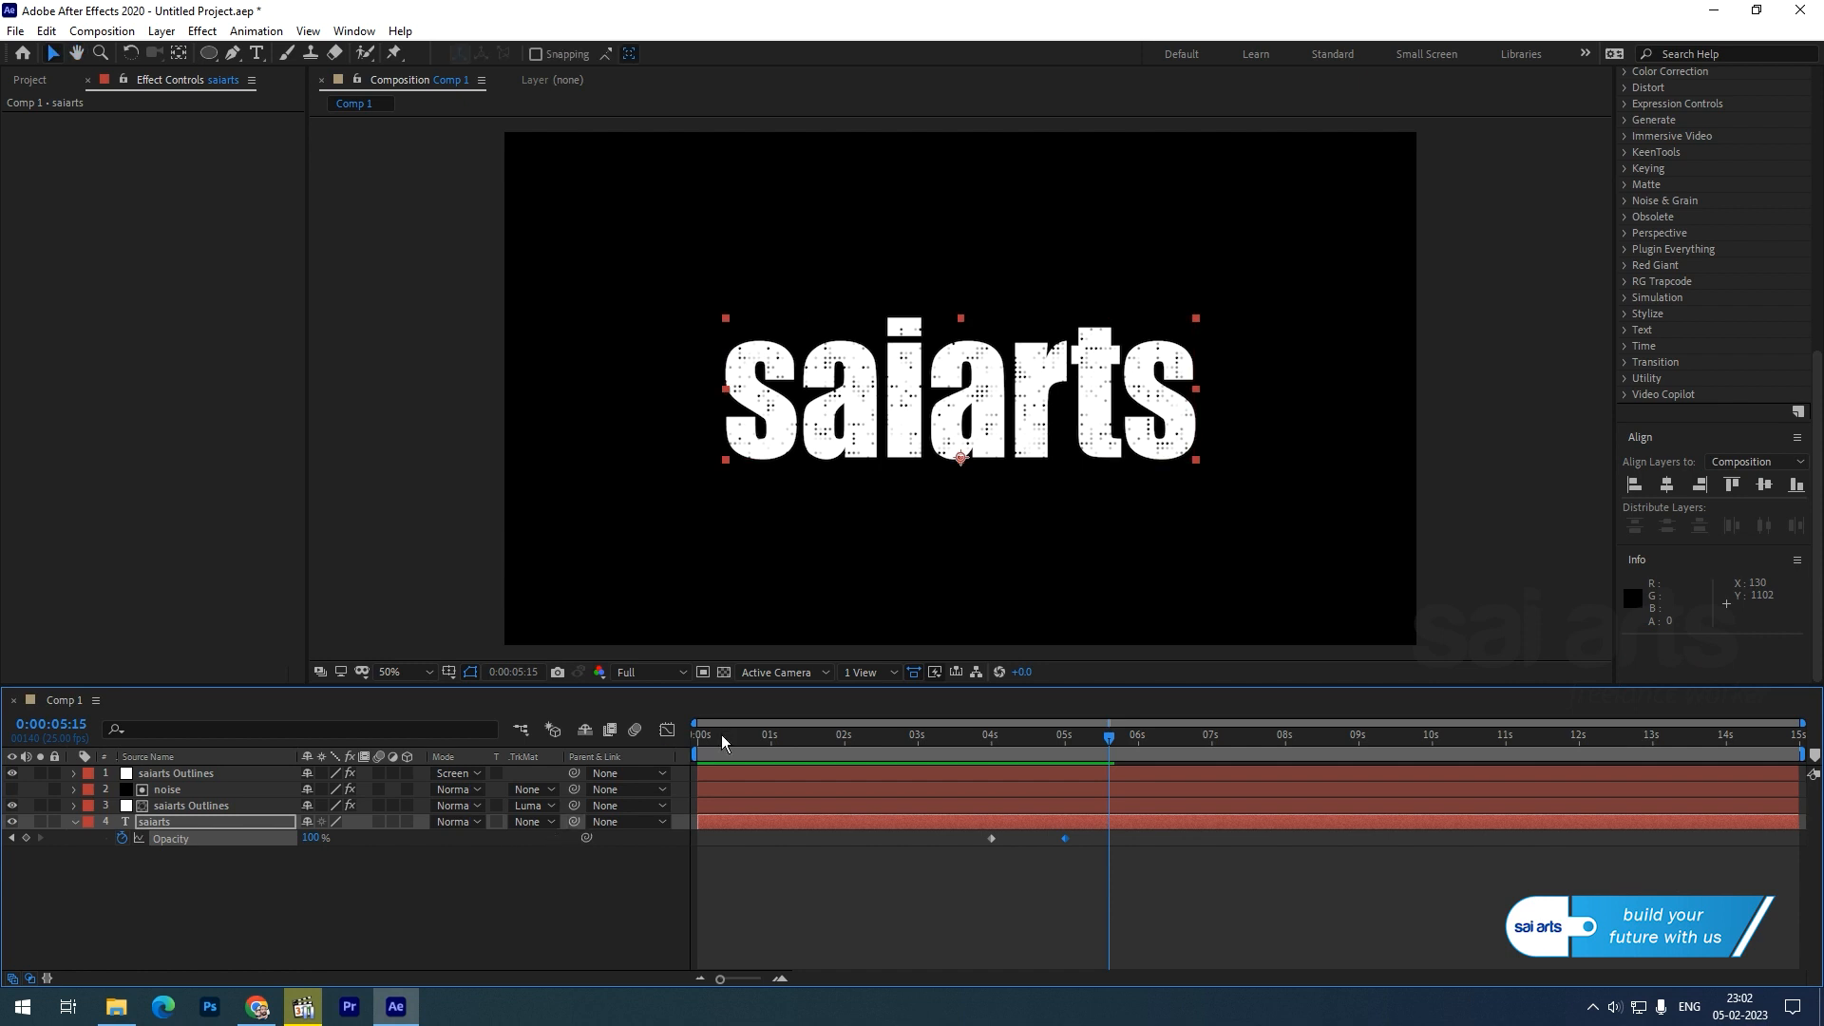
{"action": "left_click", "coordinate": [702, 735]}
{"action": "key", "text": "space"}
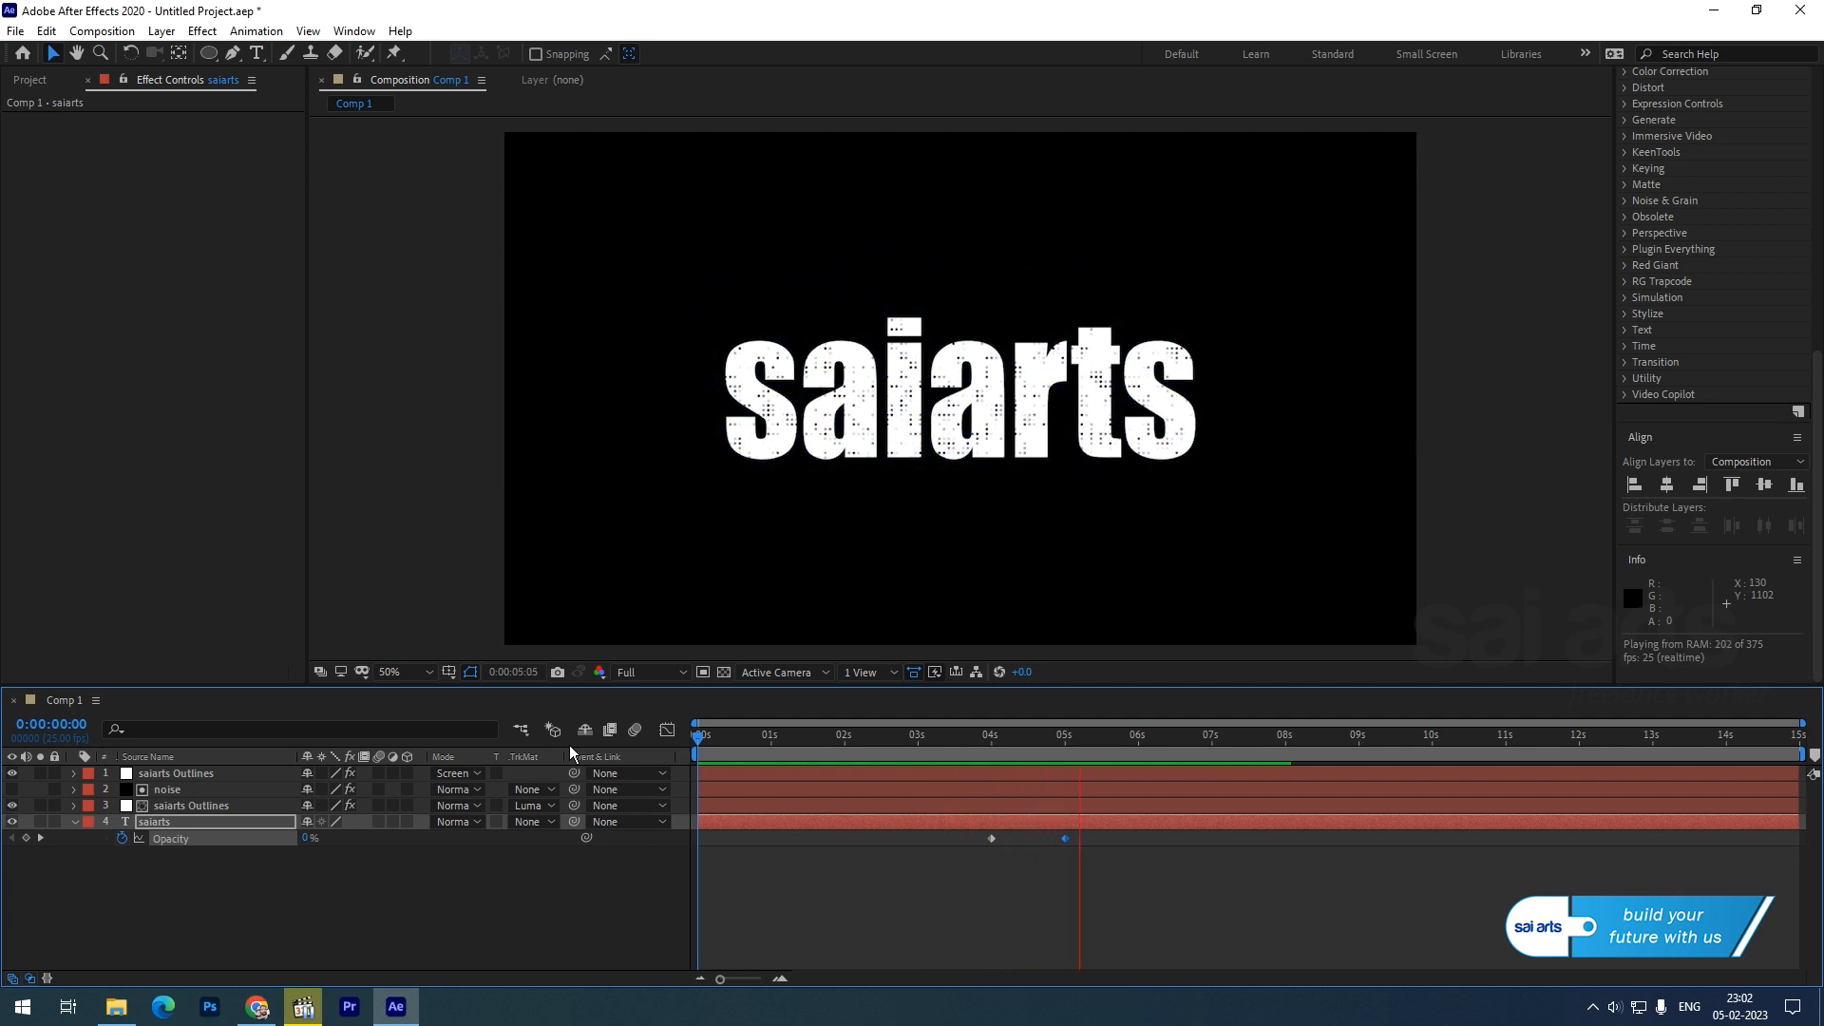
{"action": "key", "text": "space"}
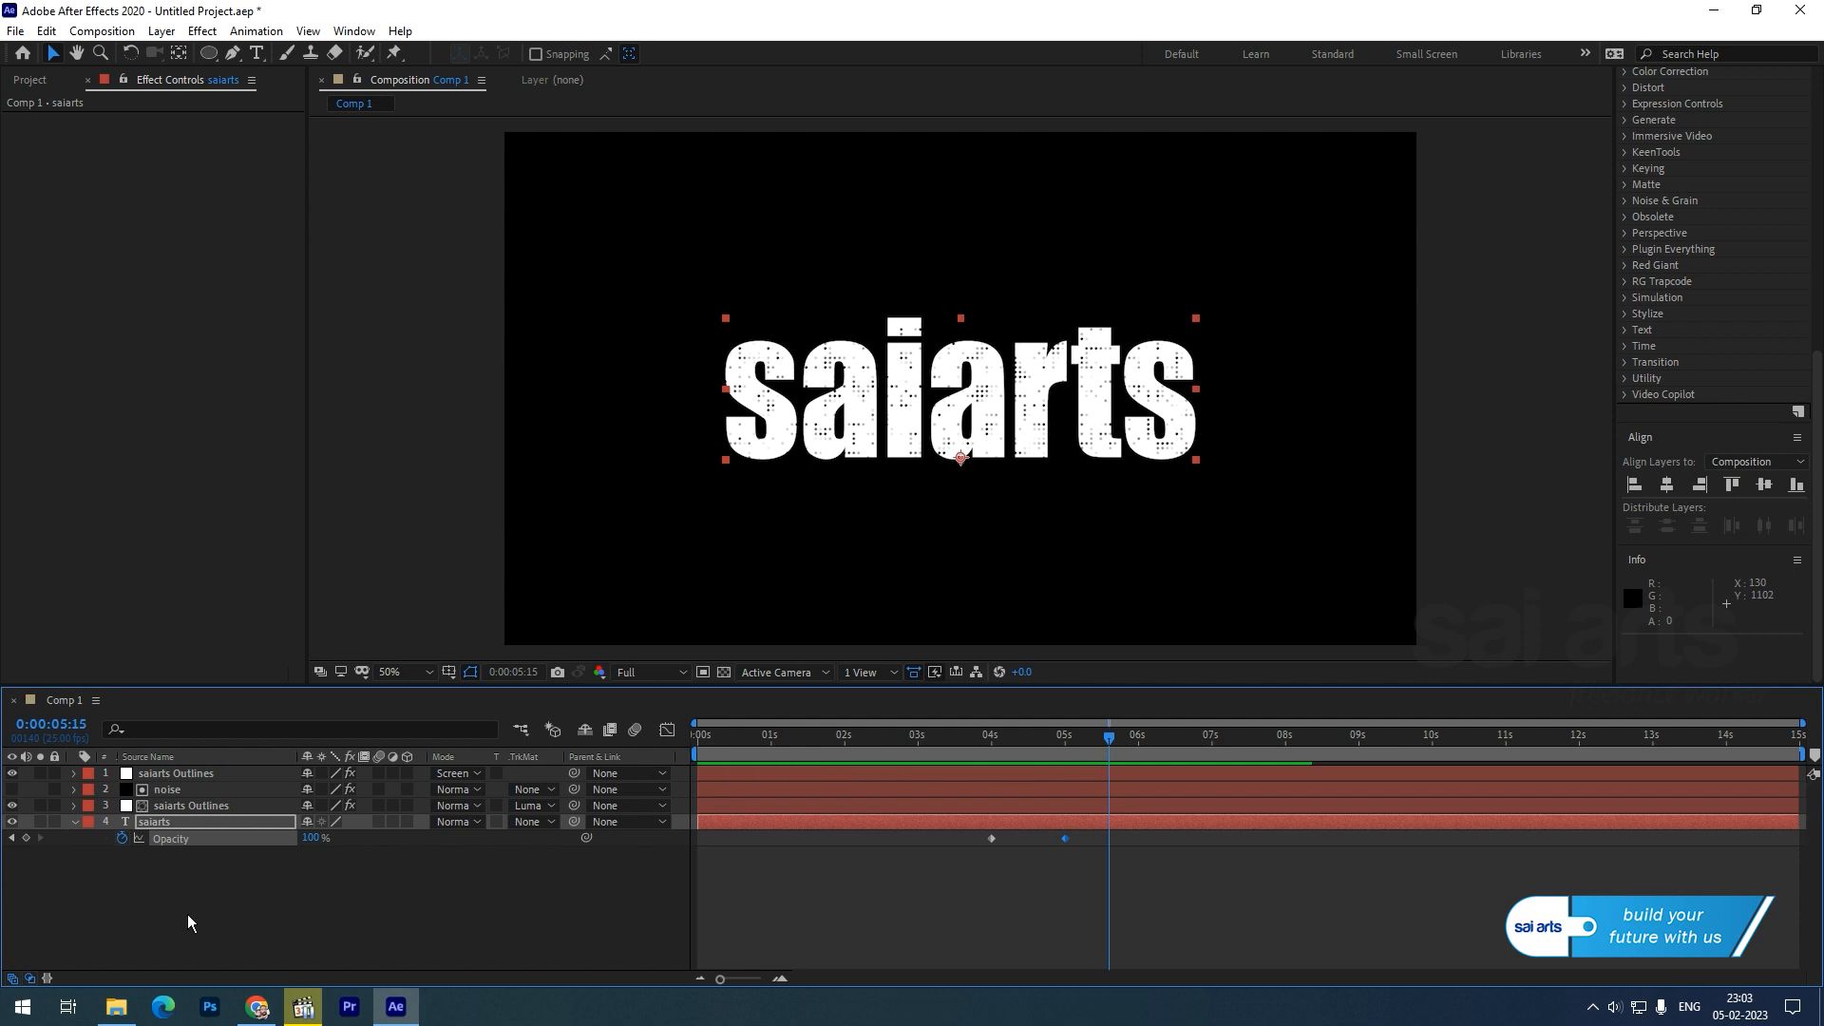
- Create a black composition-sized solid named bg and place it below the saiarts text layer
{"action": "left_click", "coordinate": [75, 822]}
{"action": "right_click", "coordinate": [98, 859]}
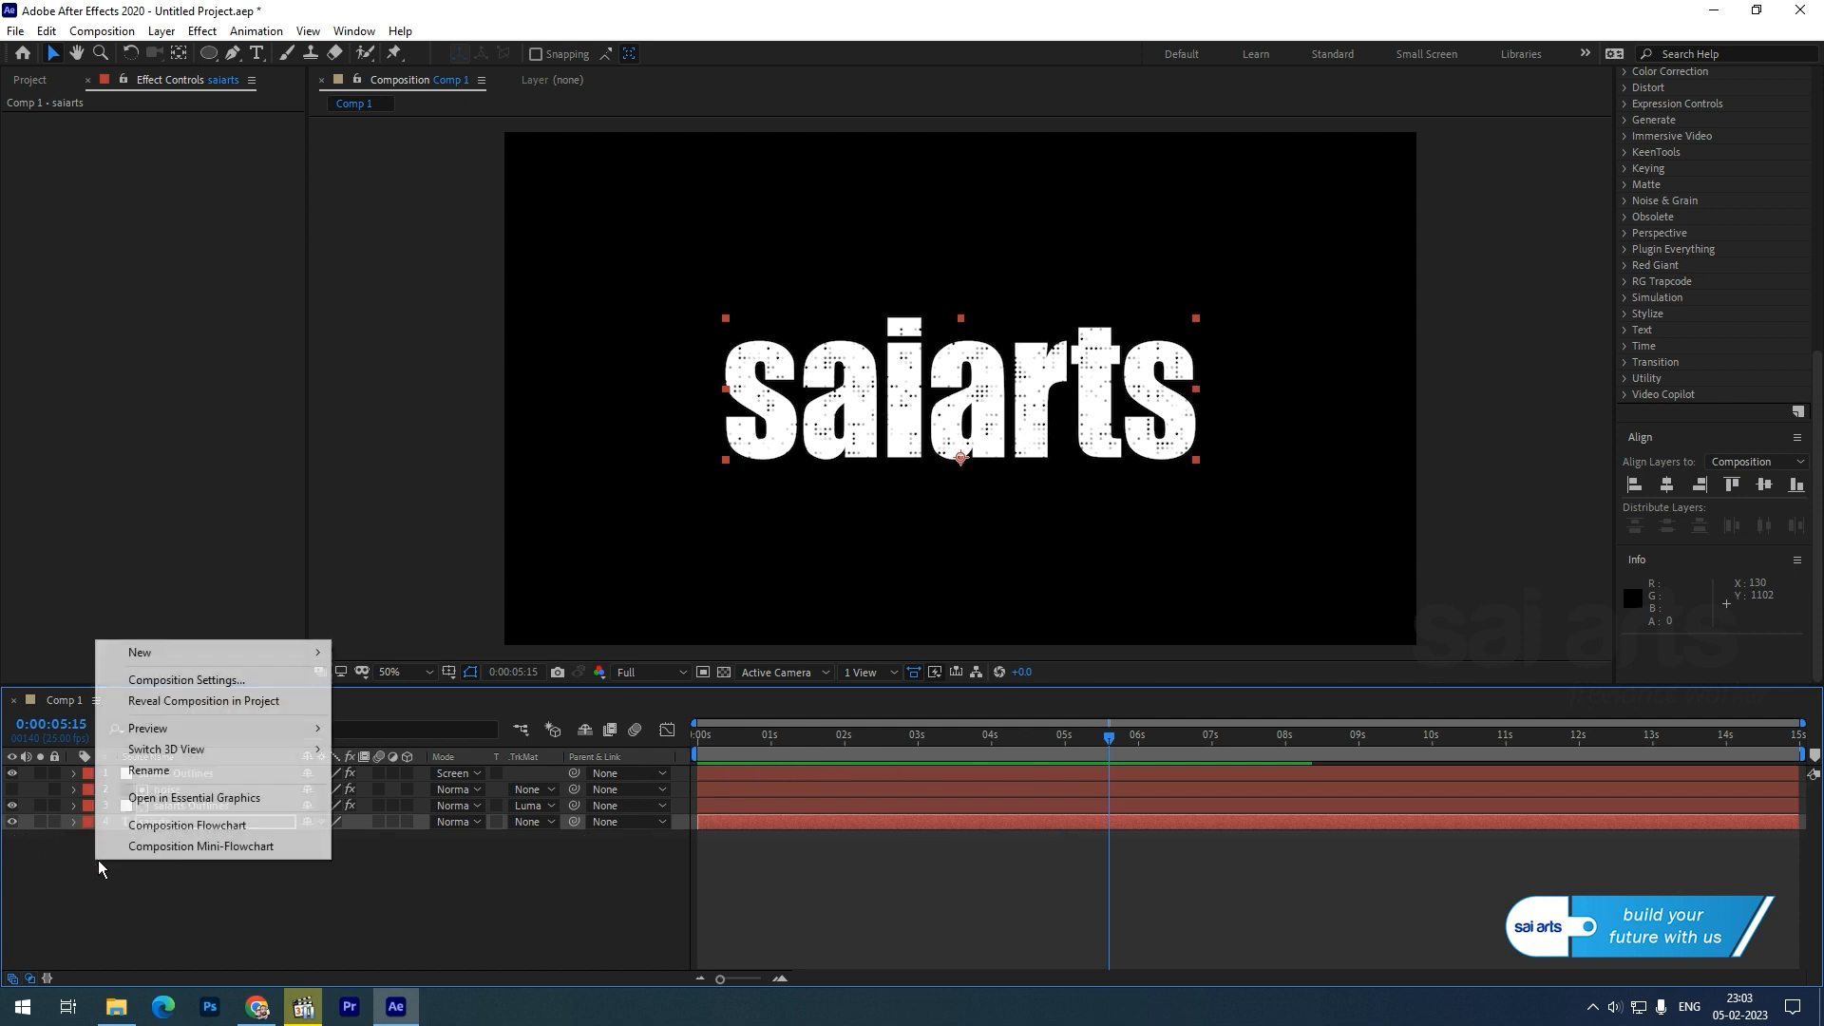
{"action": "mouse_move", "coordinate": [319, 652]}
{"action": "left_click", "coordinate": [361, 701]}
{"action": "type", "text": "bg"}
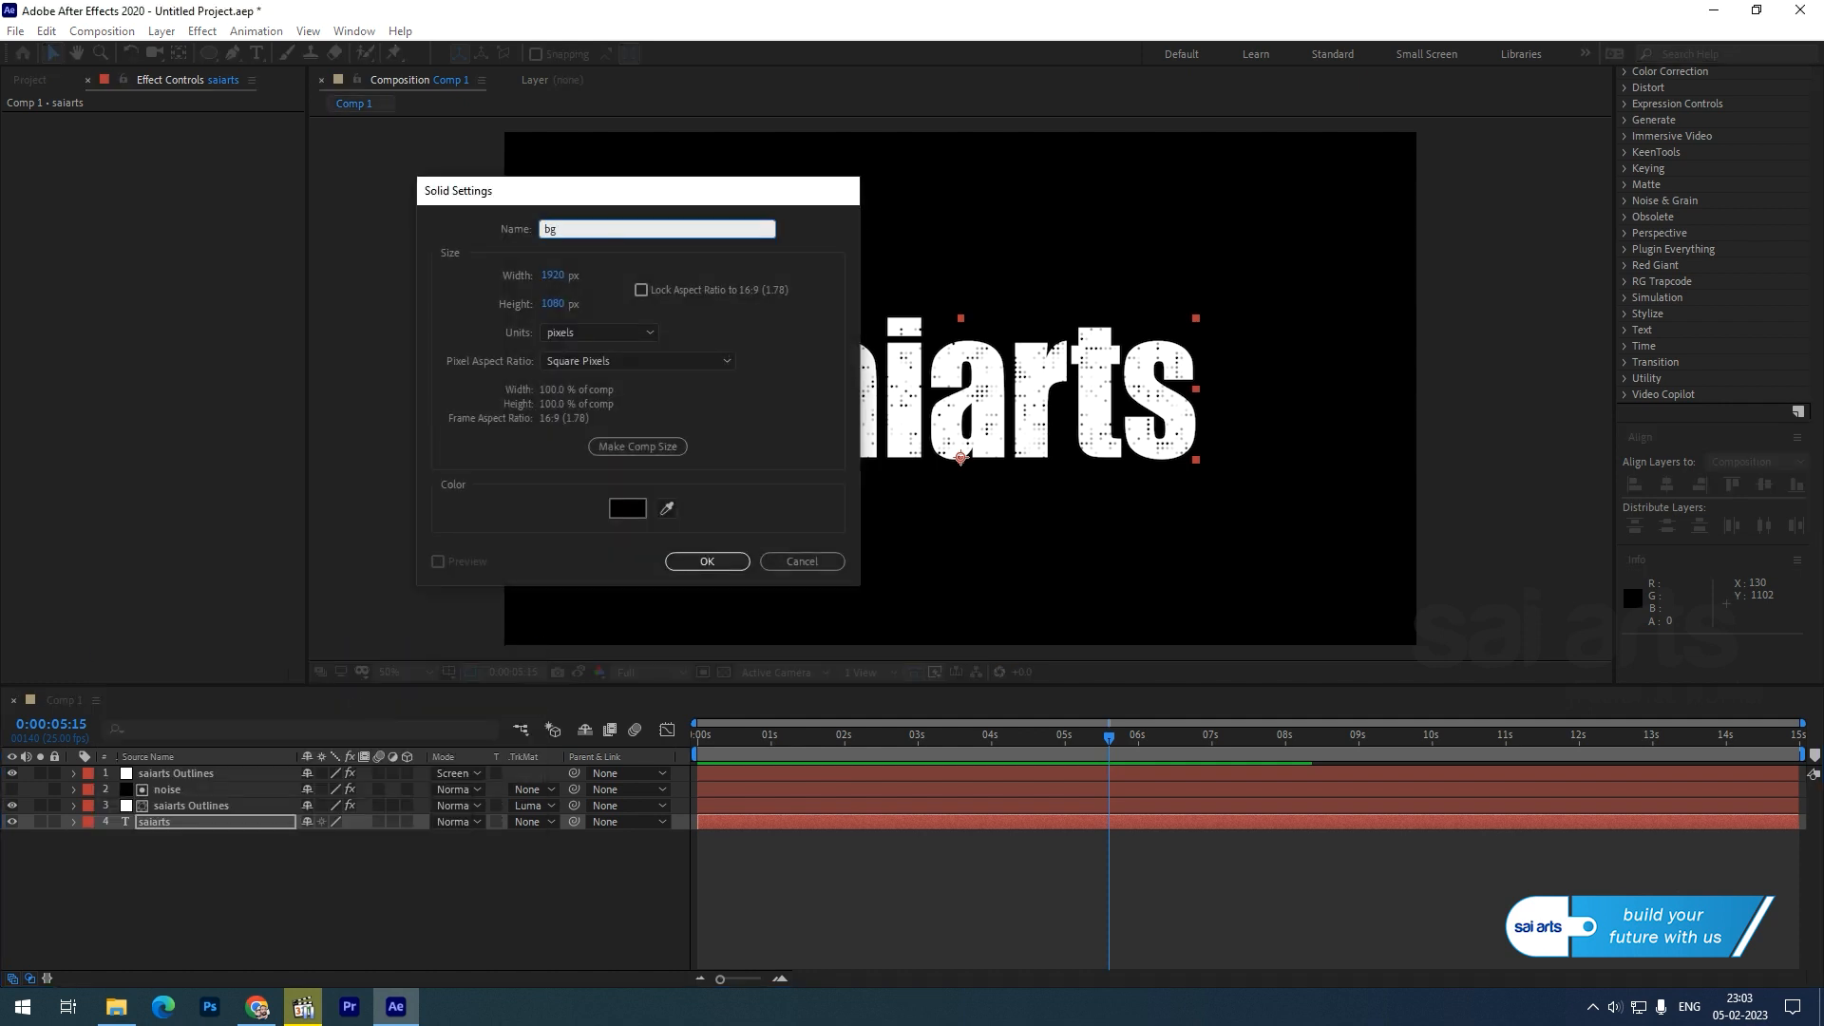
{"action": "key", "text": "Return"}
{"action": "left_click_drag", "start_coordinate": [167, 824], "coordinate": [169, 845]}
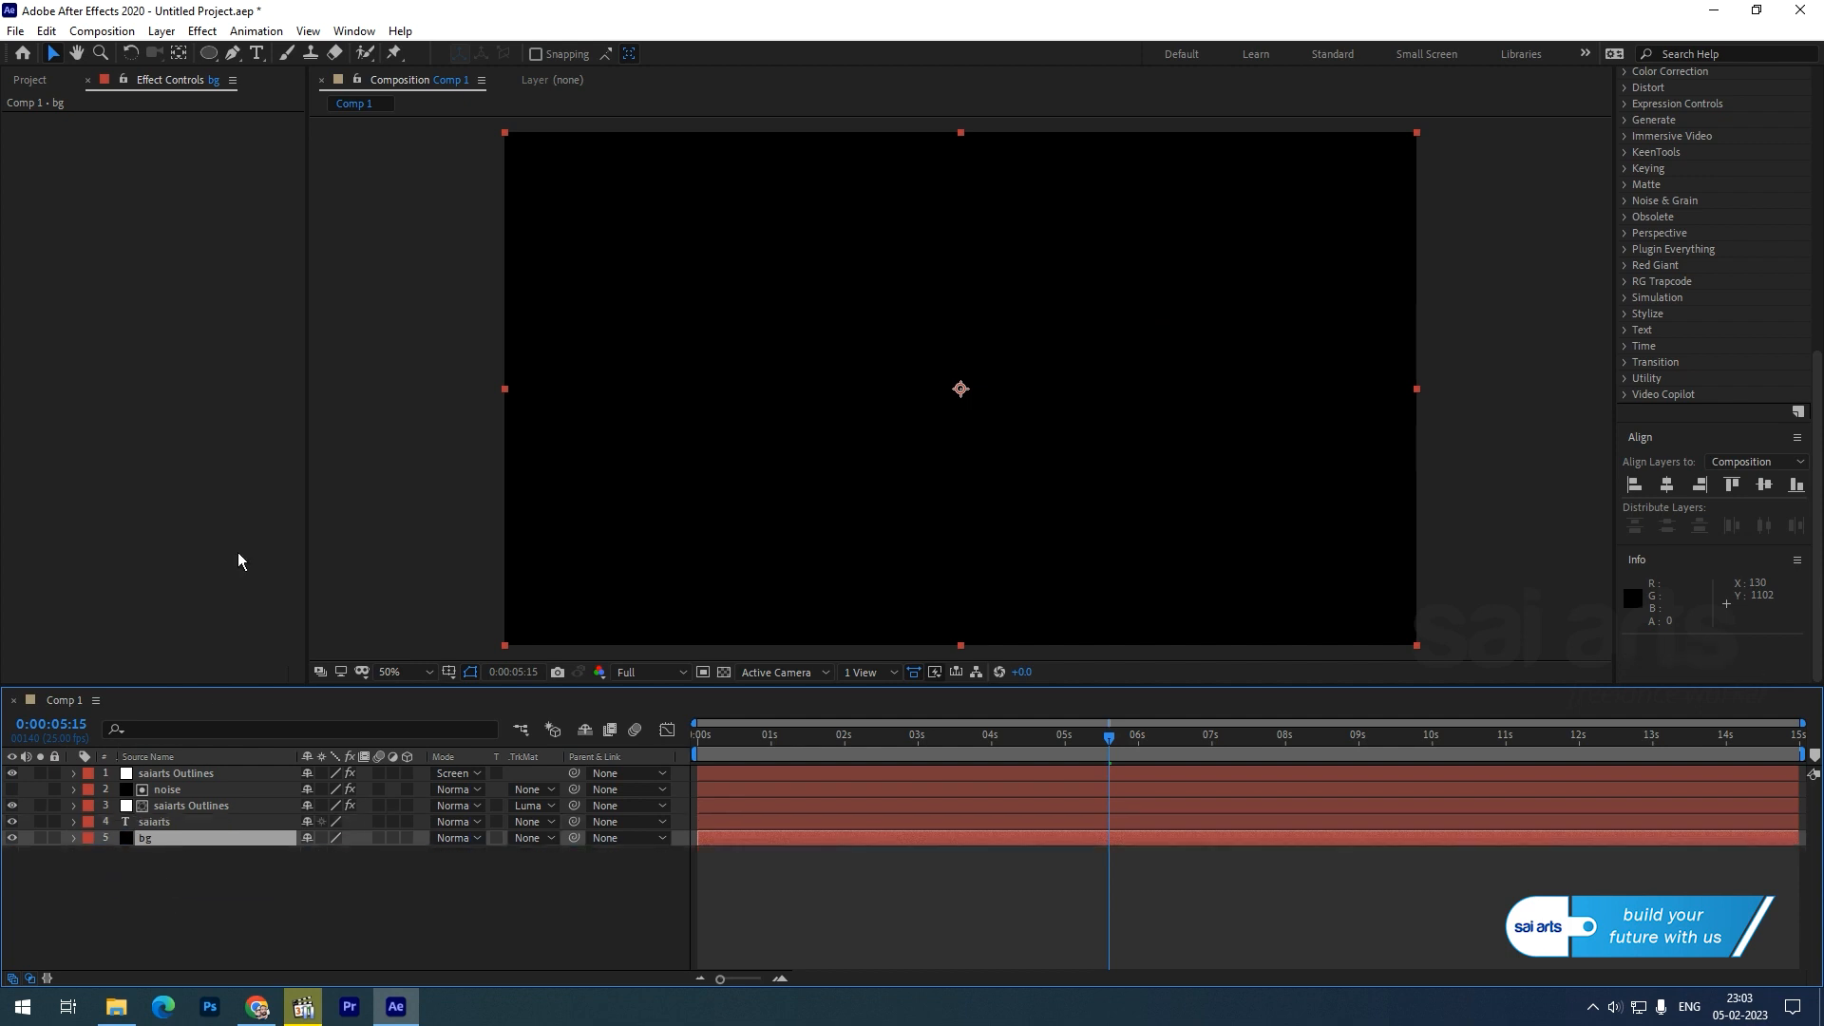
- Apply Gradient Ramp to the bg layer with the dark blue start color 002B73
{"action": "right_click", "coordinate": [108, 169]}
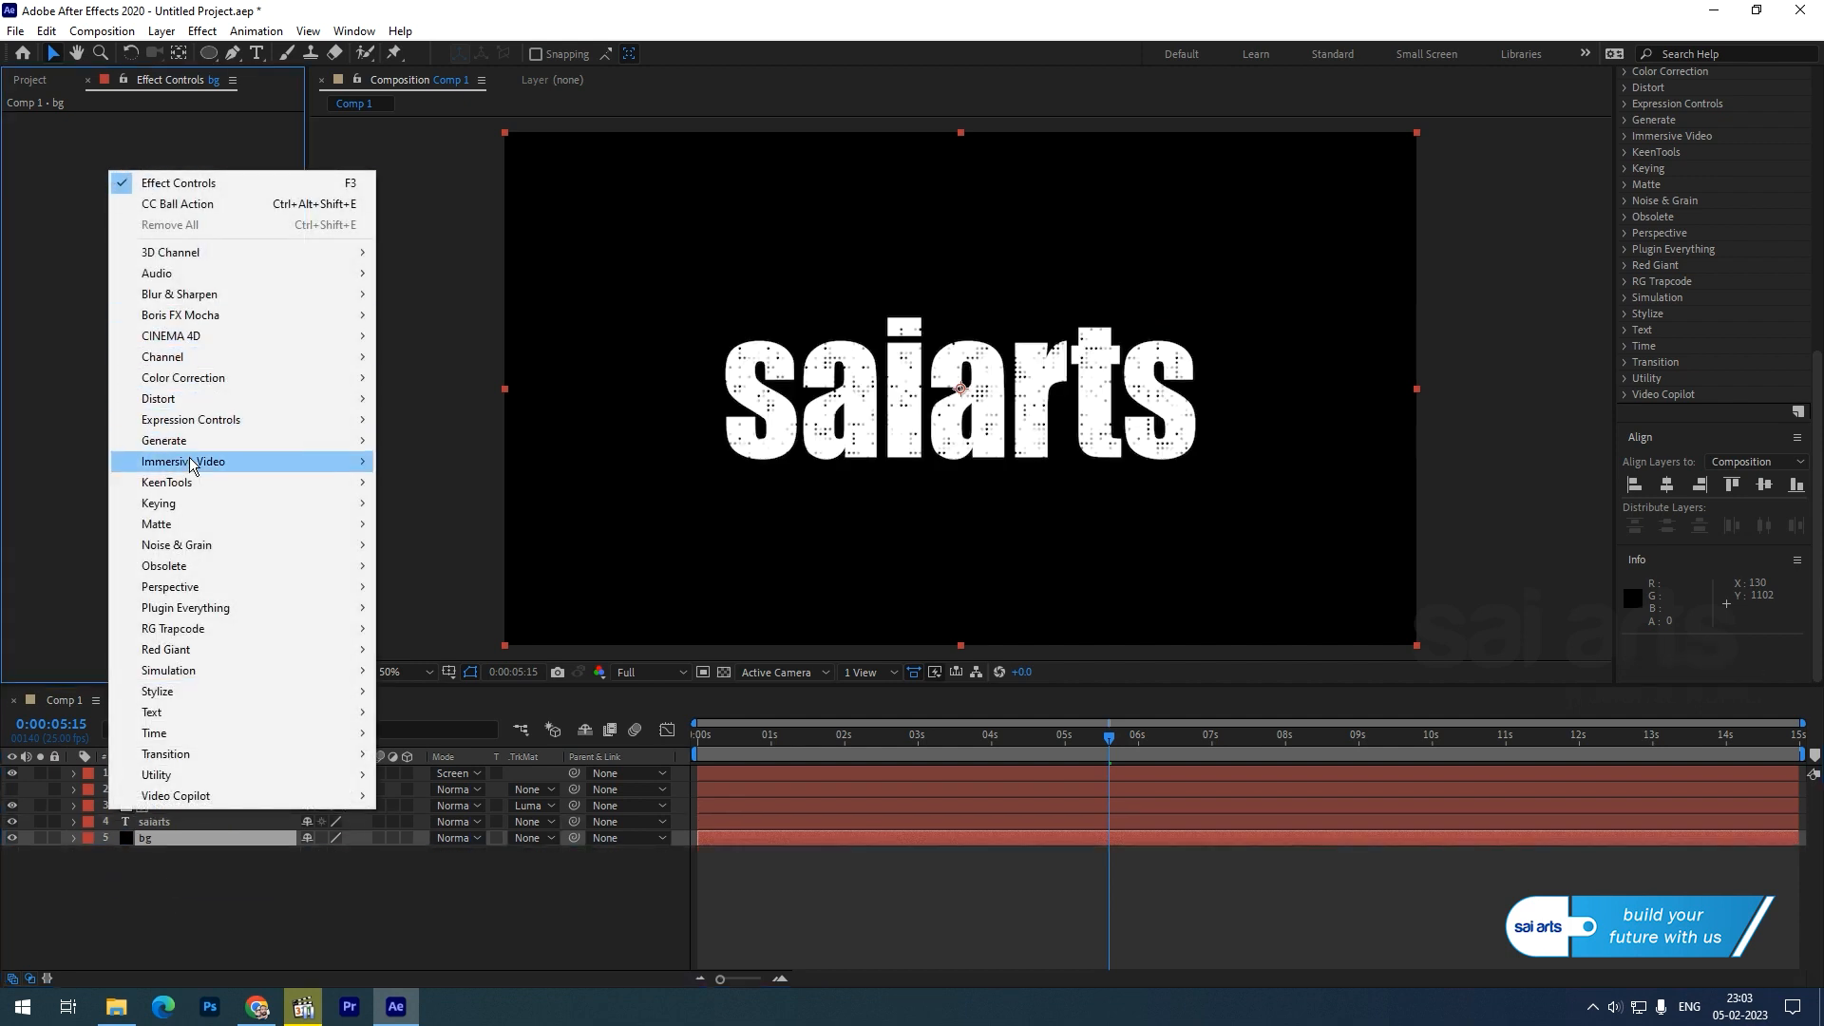
{"action": "mouse_move", "coordinate": [200, 441]}
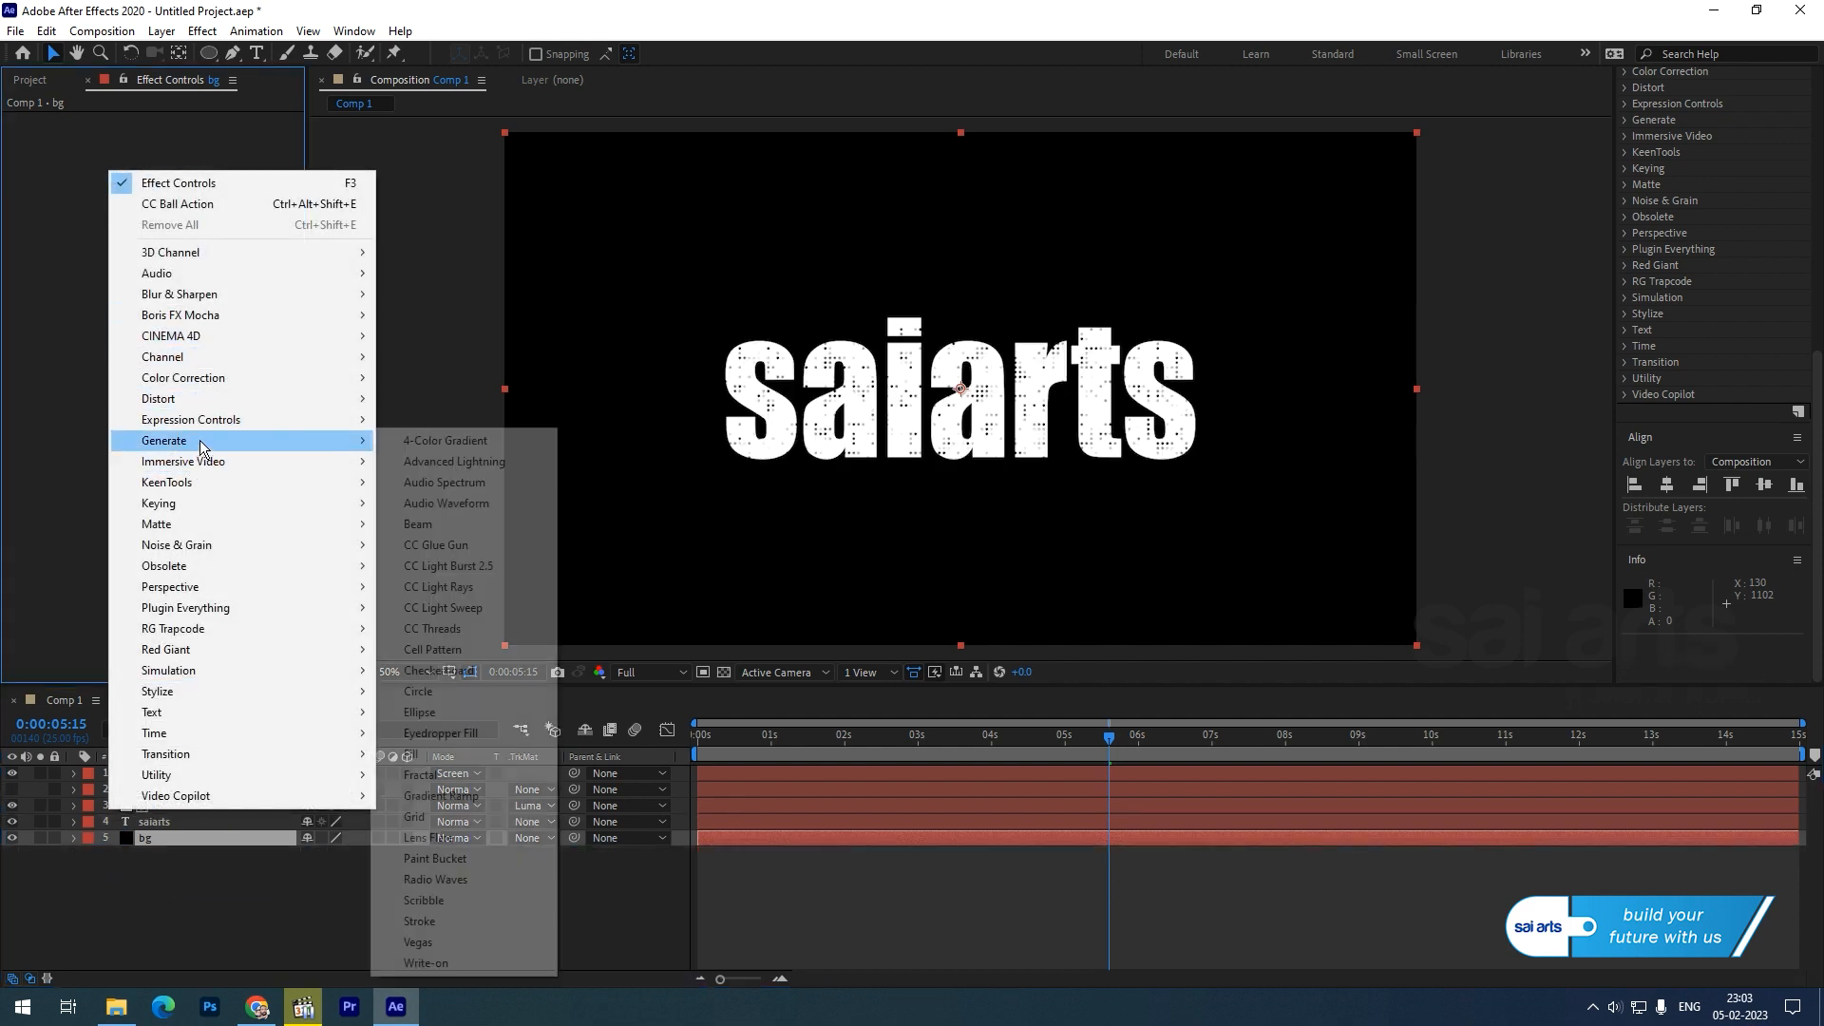
{"action": "left_click", "coordinate": [484, 795]}
{"action": "left_click", "coordinate": [178, 152]}
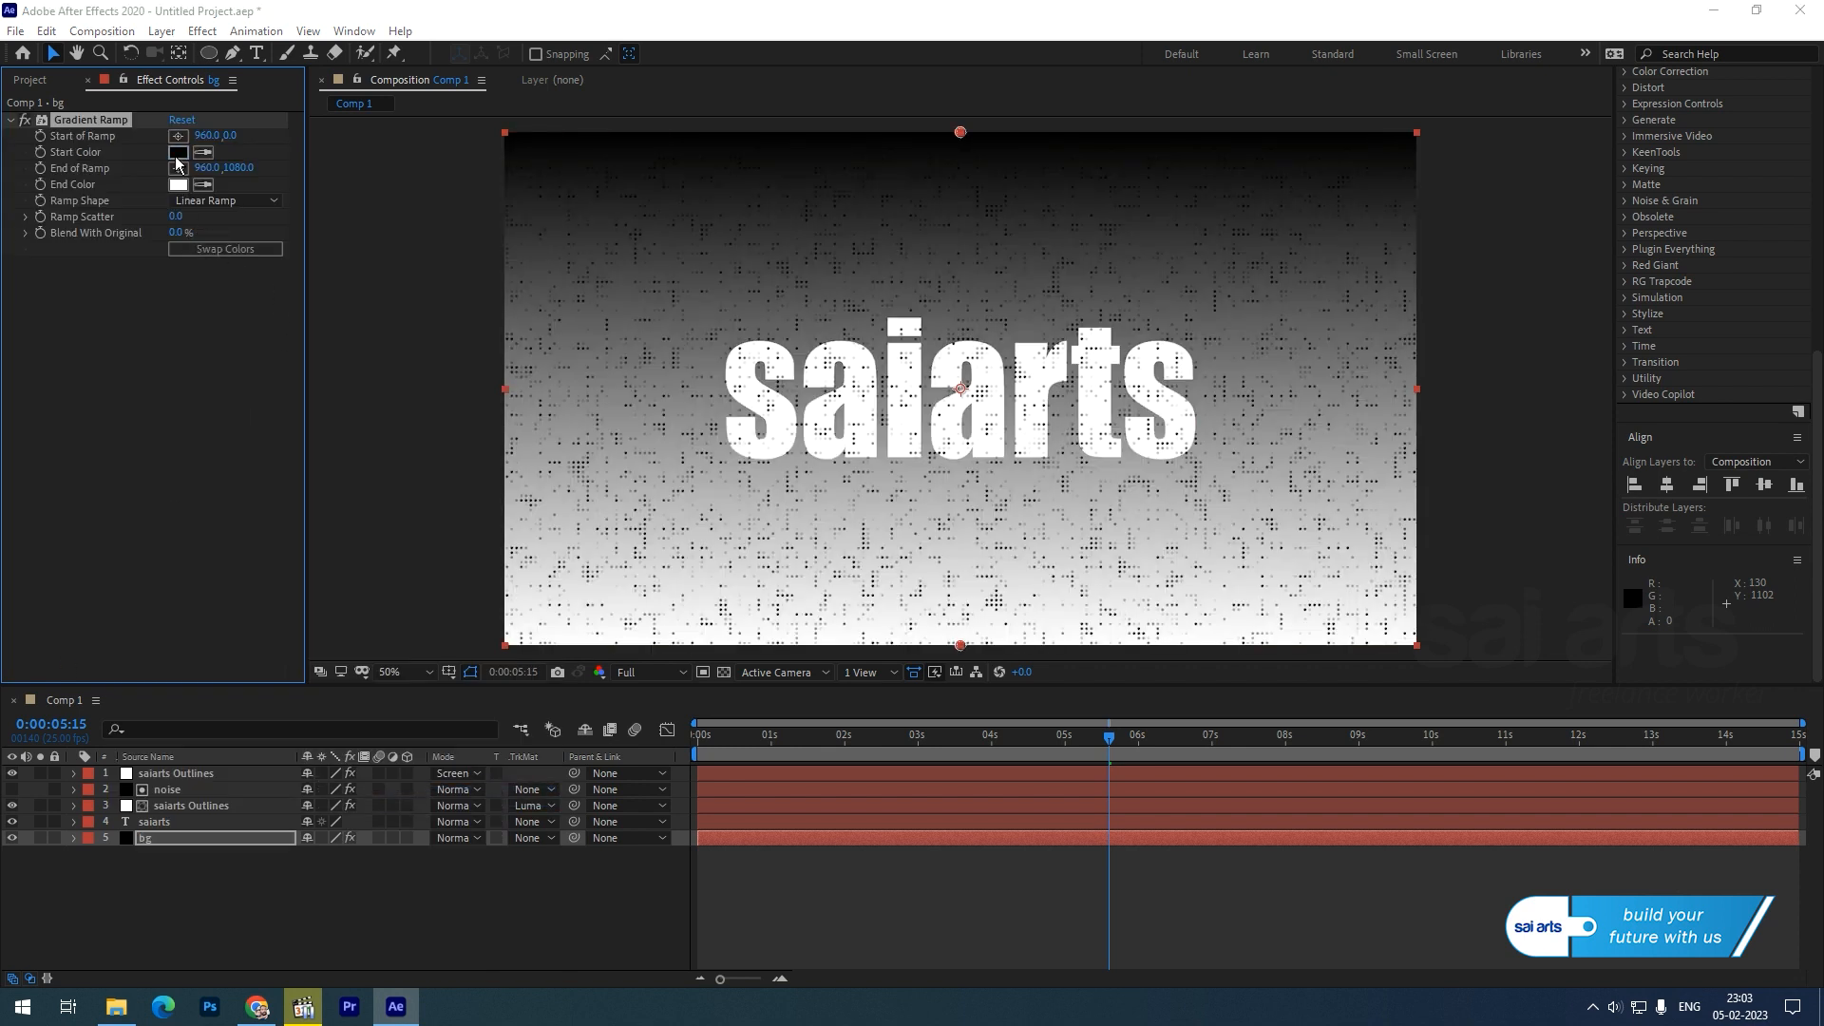
{"action": "left_click", "coordinate": [351, 426]}
{"action": "left_click_drag", "start_coordinate": [310, 445], "coordinate": [356, 433]}
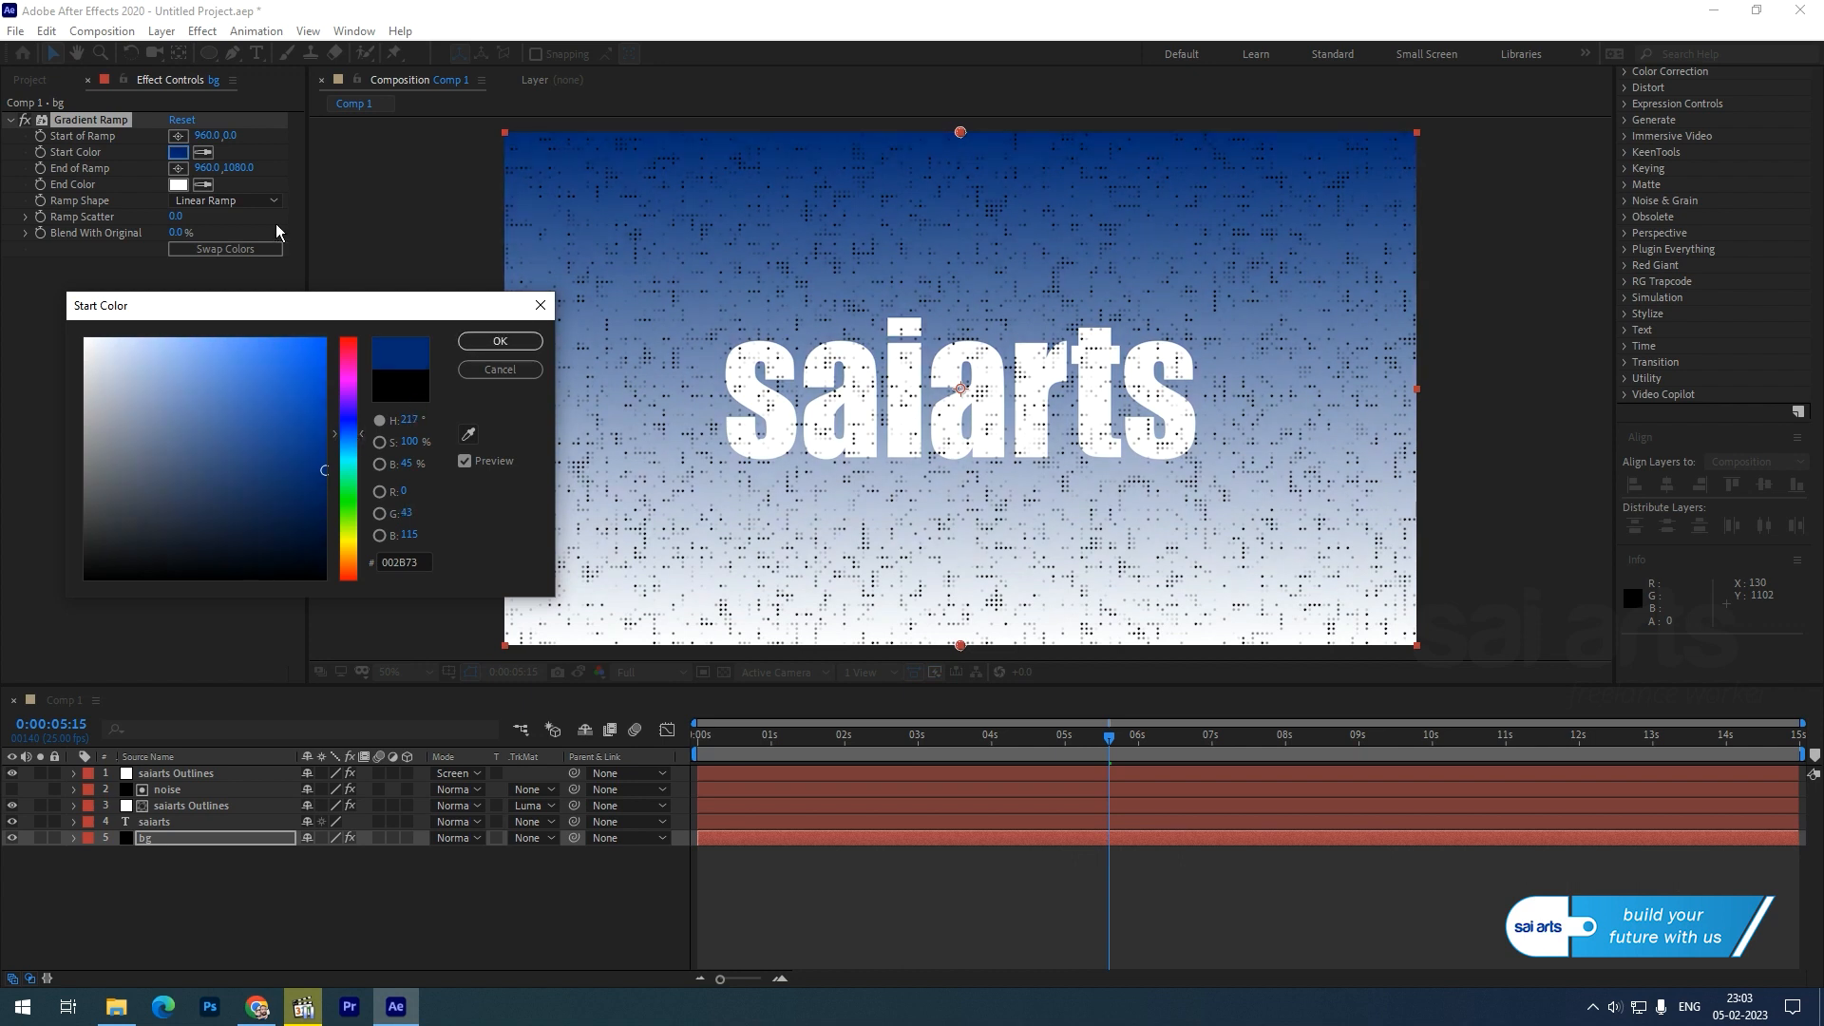
{"action": "left_click", "coordinate": [504, 339]}
- Set the Gradient Ramp's end color to black, 000000
{"action": "left_click", "coordinate": [200, 184]}
{"action": "left_click", "coordinate": [179, 152]}
{"action": "left_click", "coordinate": [174, 186]}
{"action": "left_click_drag", "start_coordinate": [292, 463], "coordinate": [377, 580]}
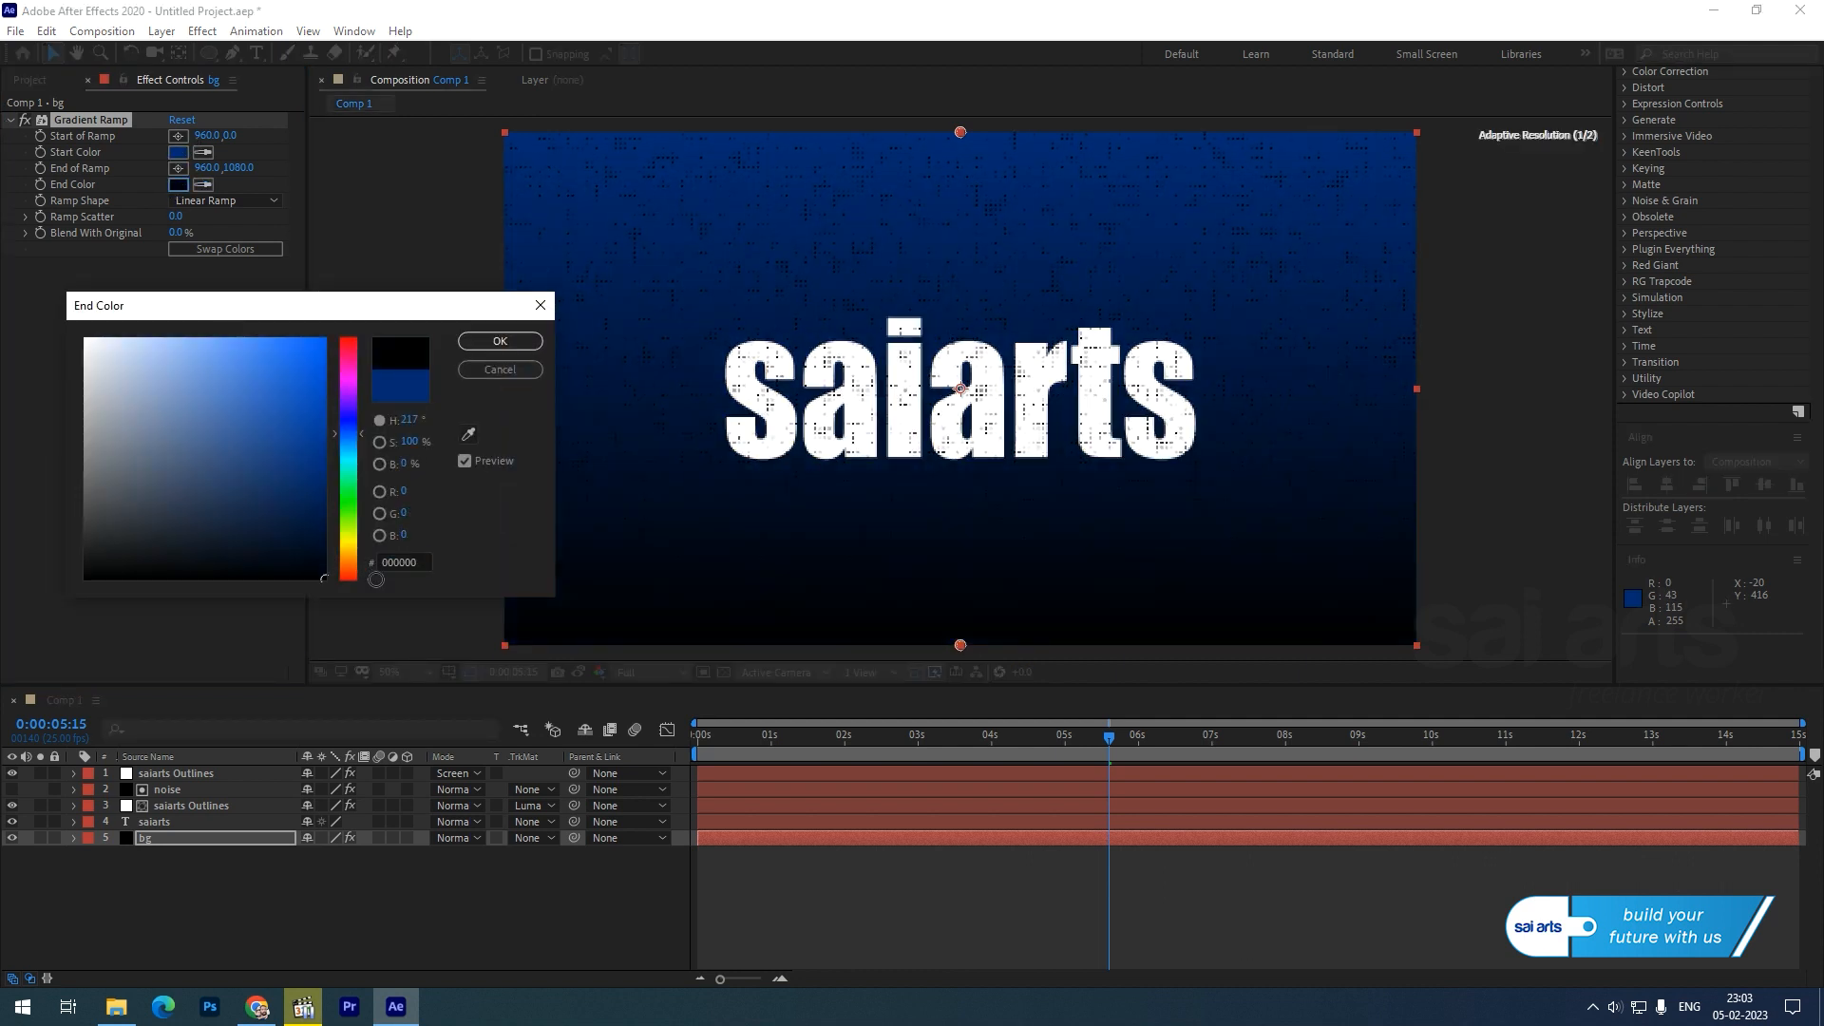
{"action": "left_click", "coordinate": [506, 341]}
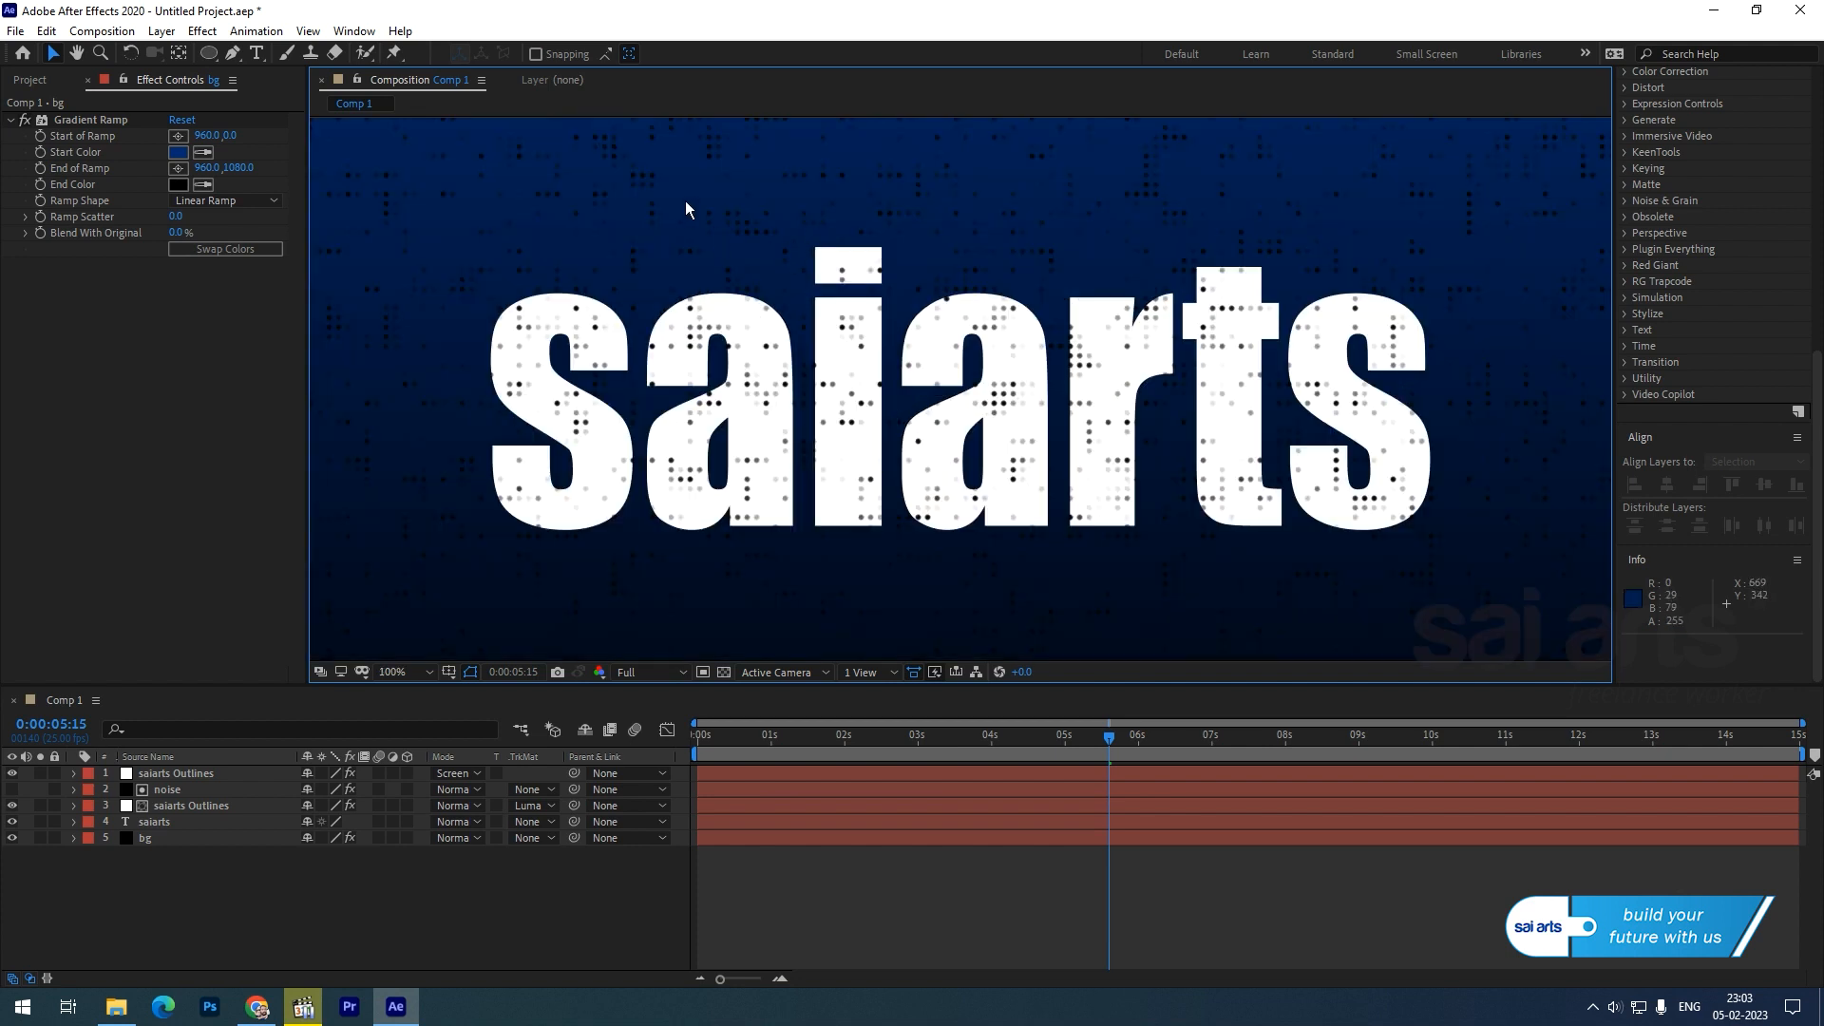
- Draw an elliptical mask about 1308 × 536 px around the title on the noise layer
{"action": "key", "text": "/"}
{"action": "left_click", "coordinate": [185, 790]}
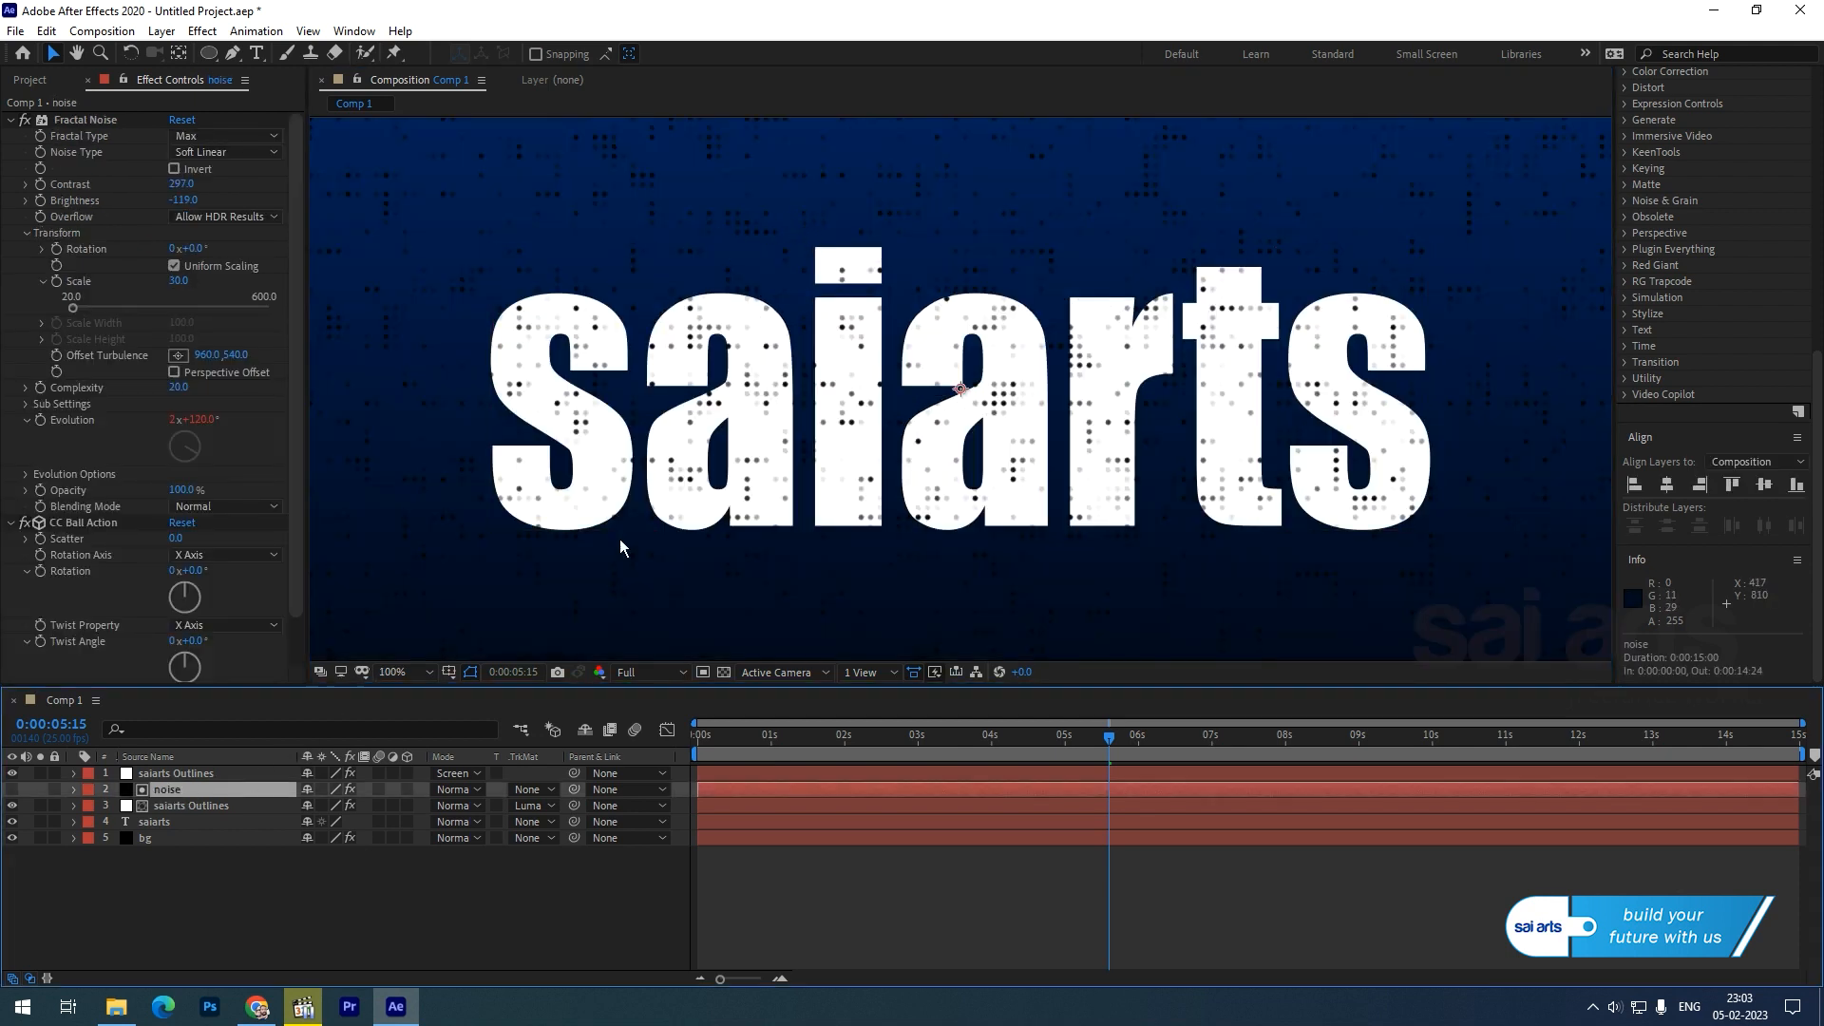
{"action": "scroll", "coordinate": [619, 540], "scroll_direction": "down", "scroll_amount": 1}
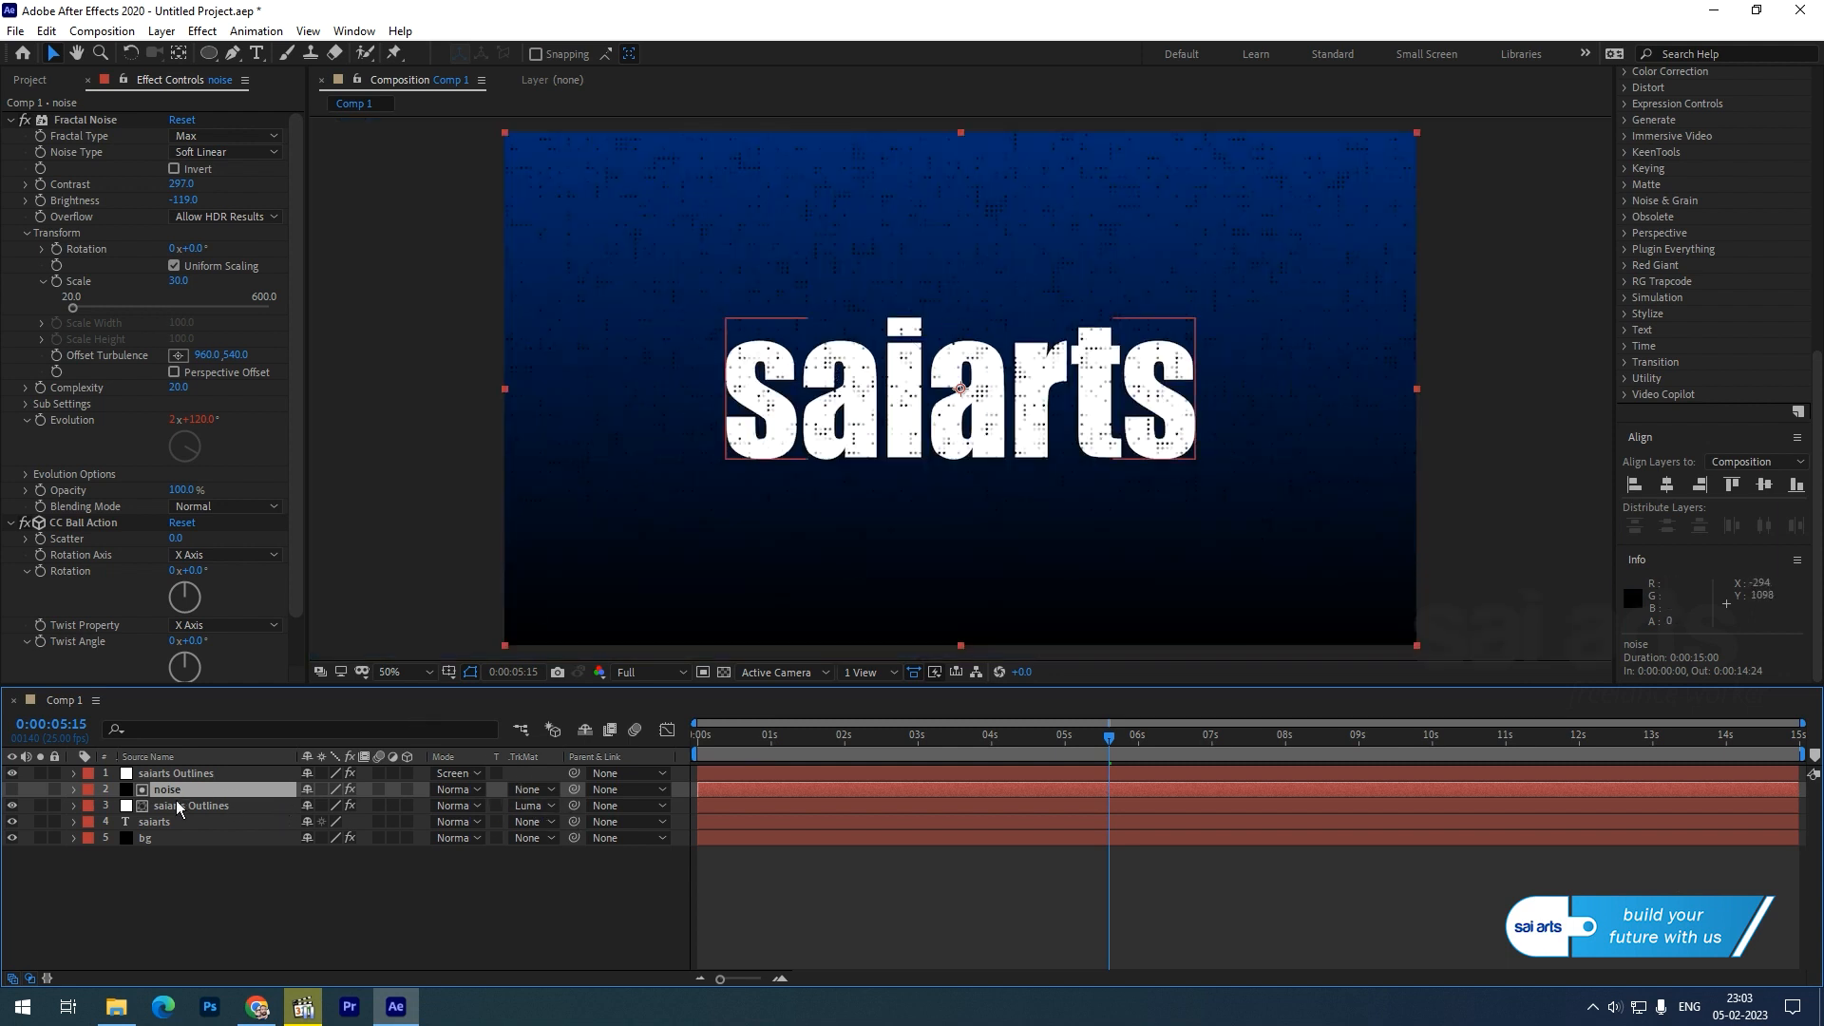
{"action": "left_click", "coordinate": [207, 51]}
{"action": "left_click_drag", "start_coordinate": [658, 279], "coordinate": [1279, 532]}
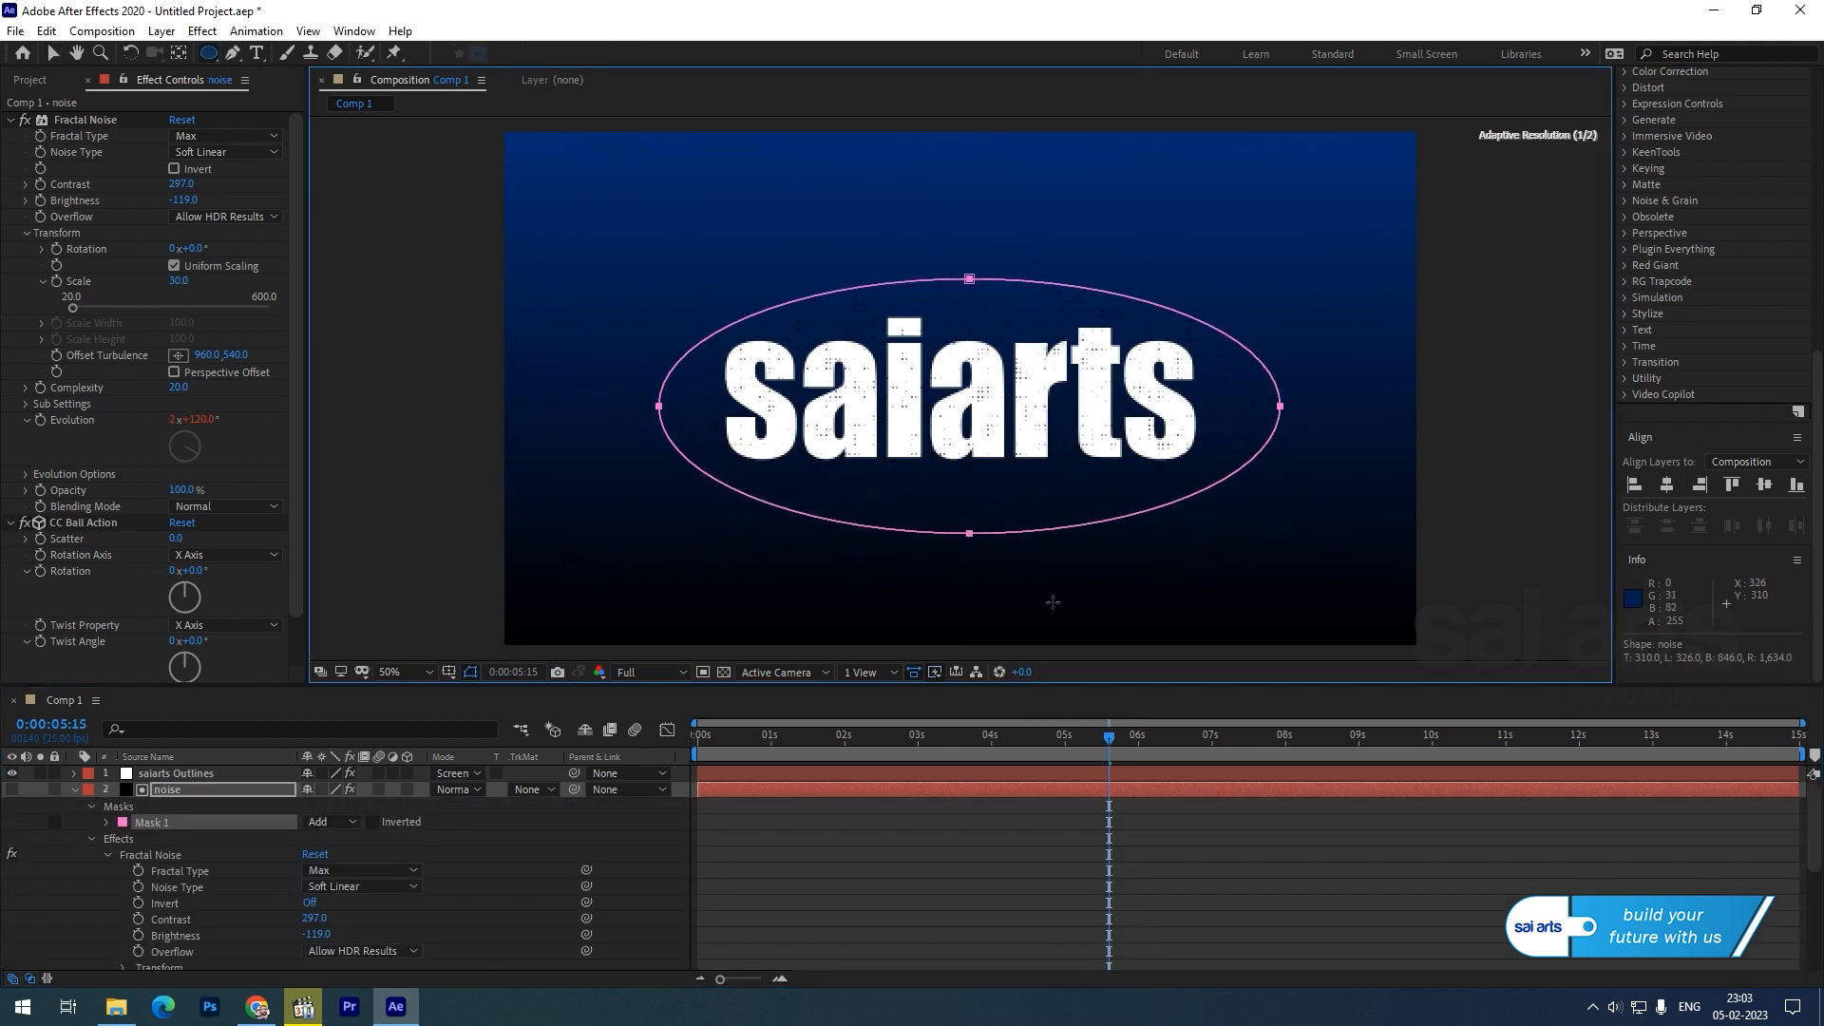
- Feather the noise layer's elliptical mask by 36 pixels, return to the Selection tool and deselect the layer
{"action": "key", "text": "f"}
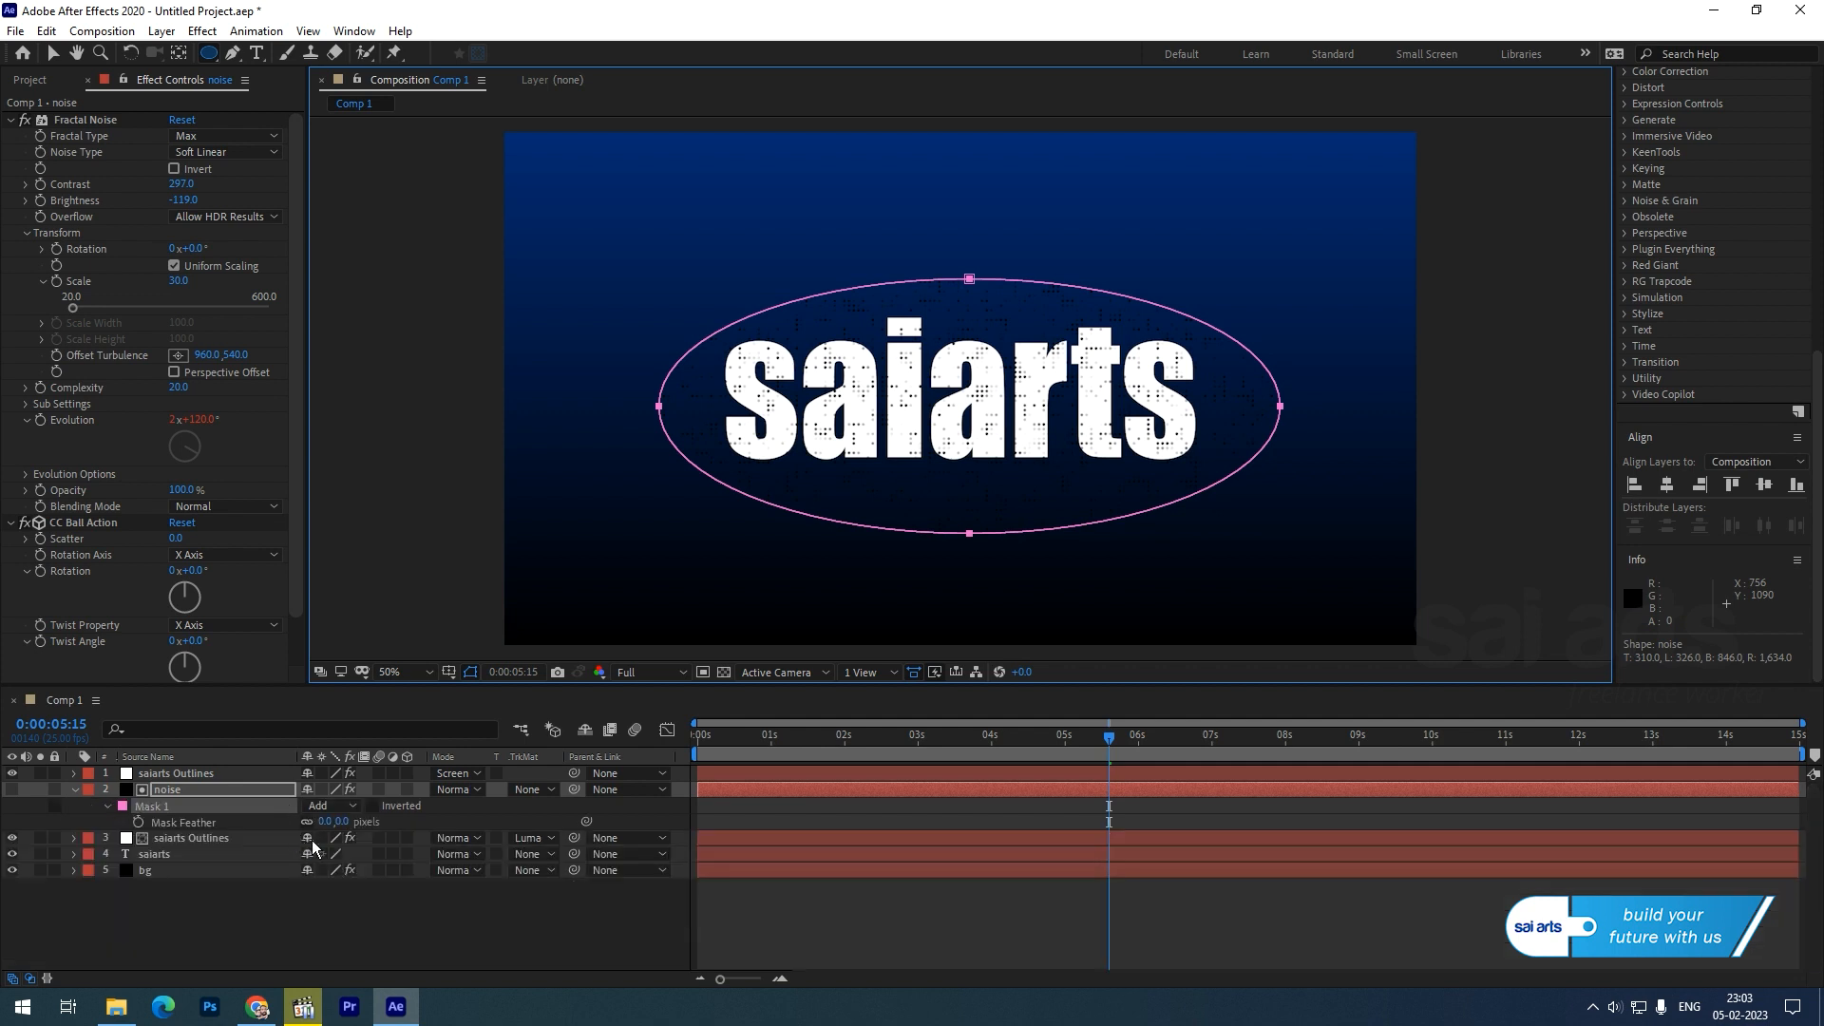
{"action": "left_click_drag", "start_coordinate": [342, 821], "coordinate": [371, 821]}
{"action": "left_click", "coordinate": [53, 53]}
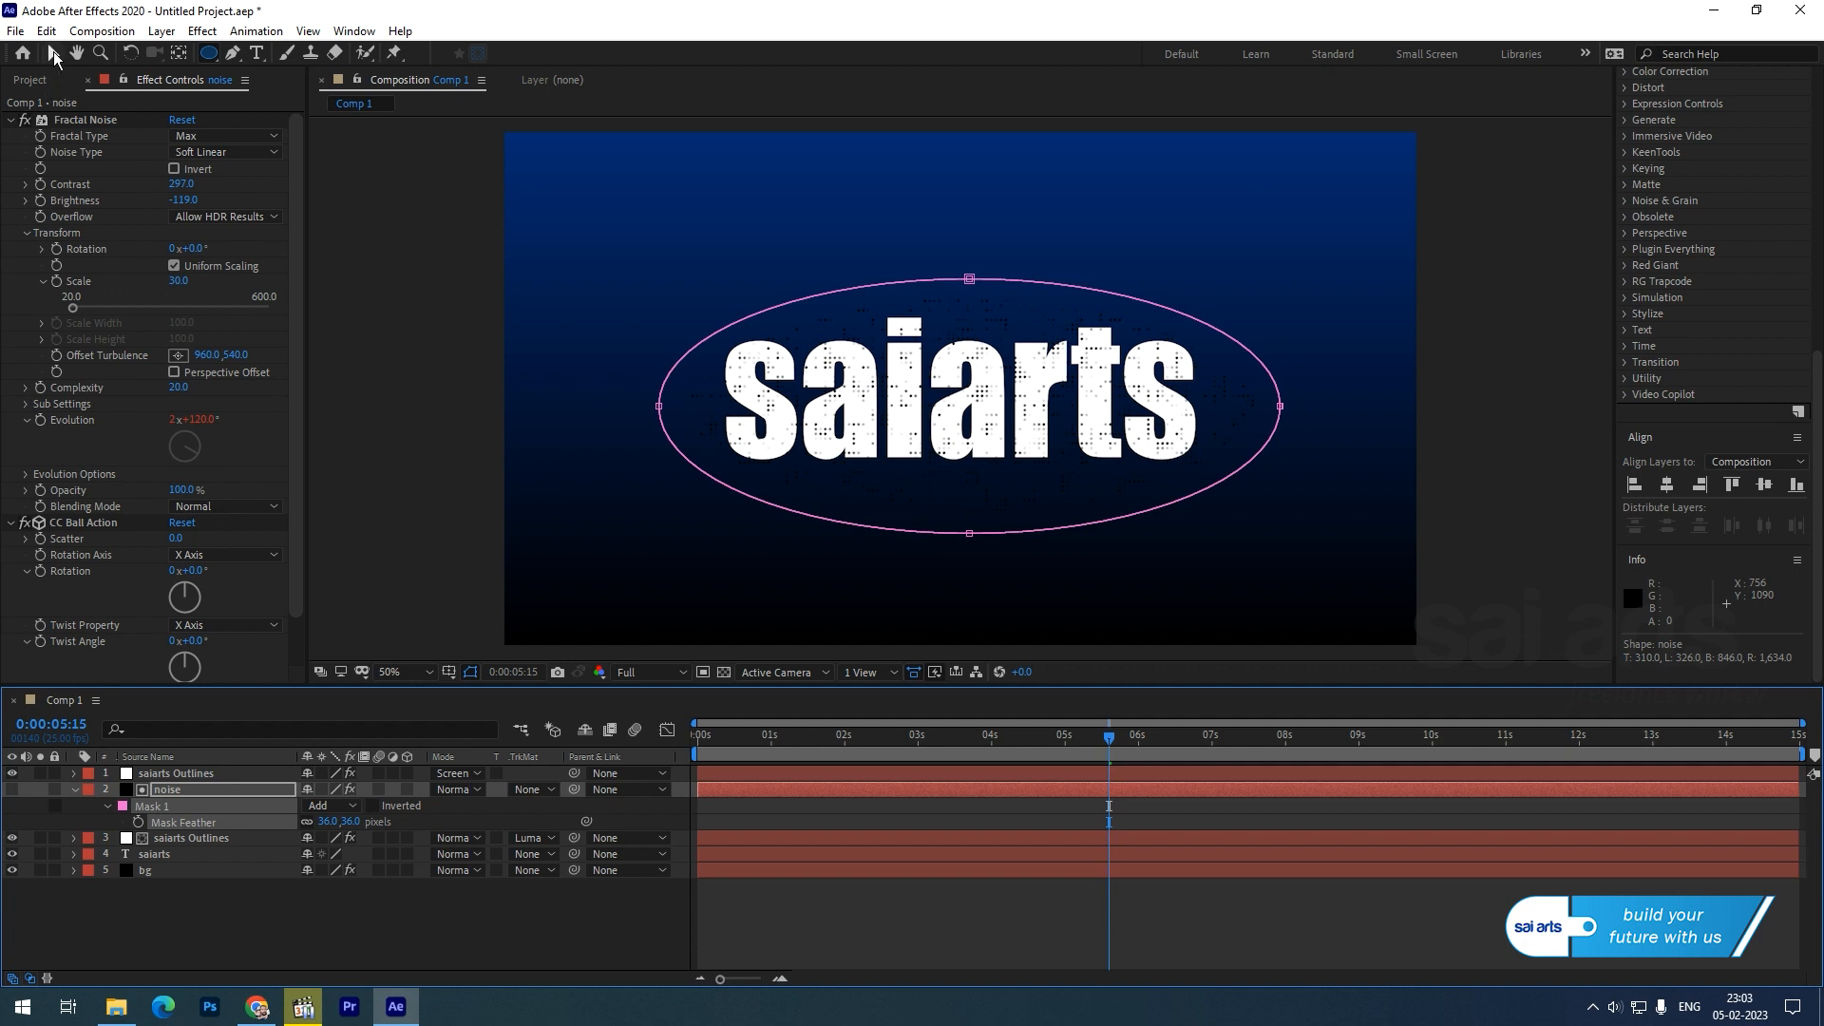
{"action": "left_click", "coordinate": [846, 215]}
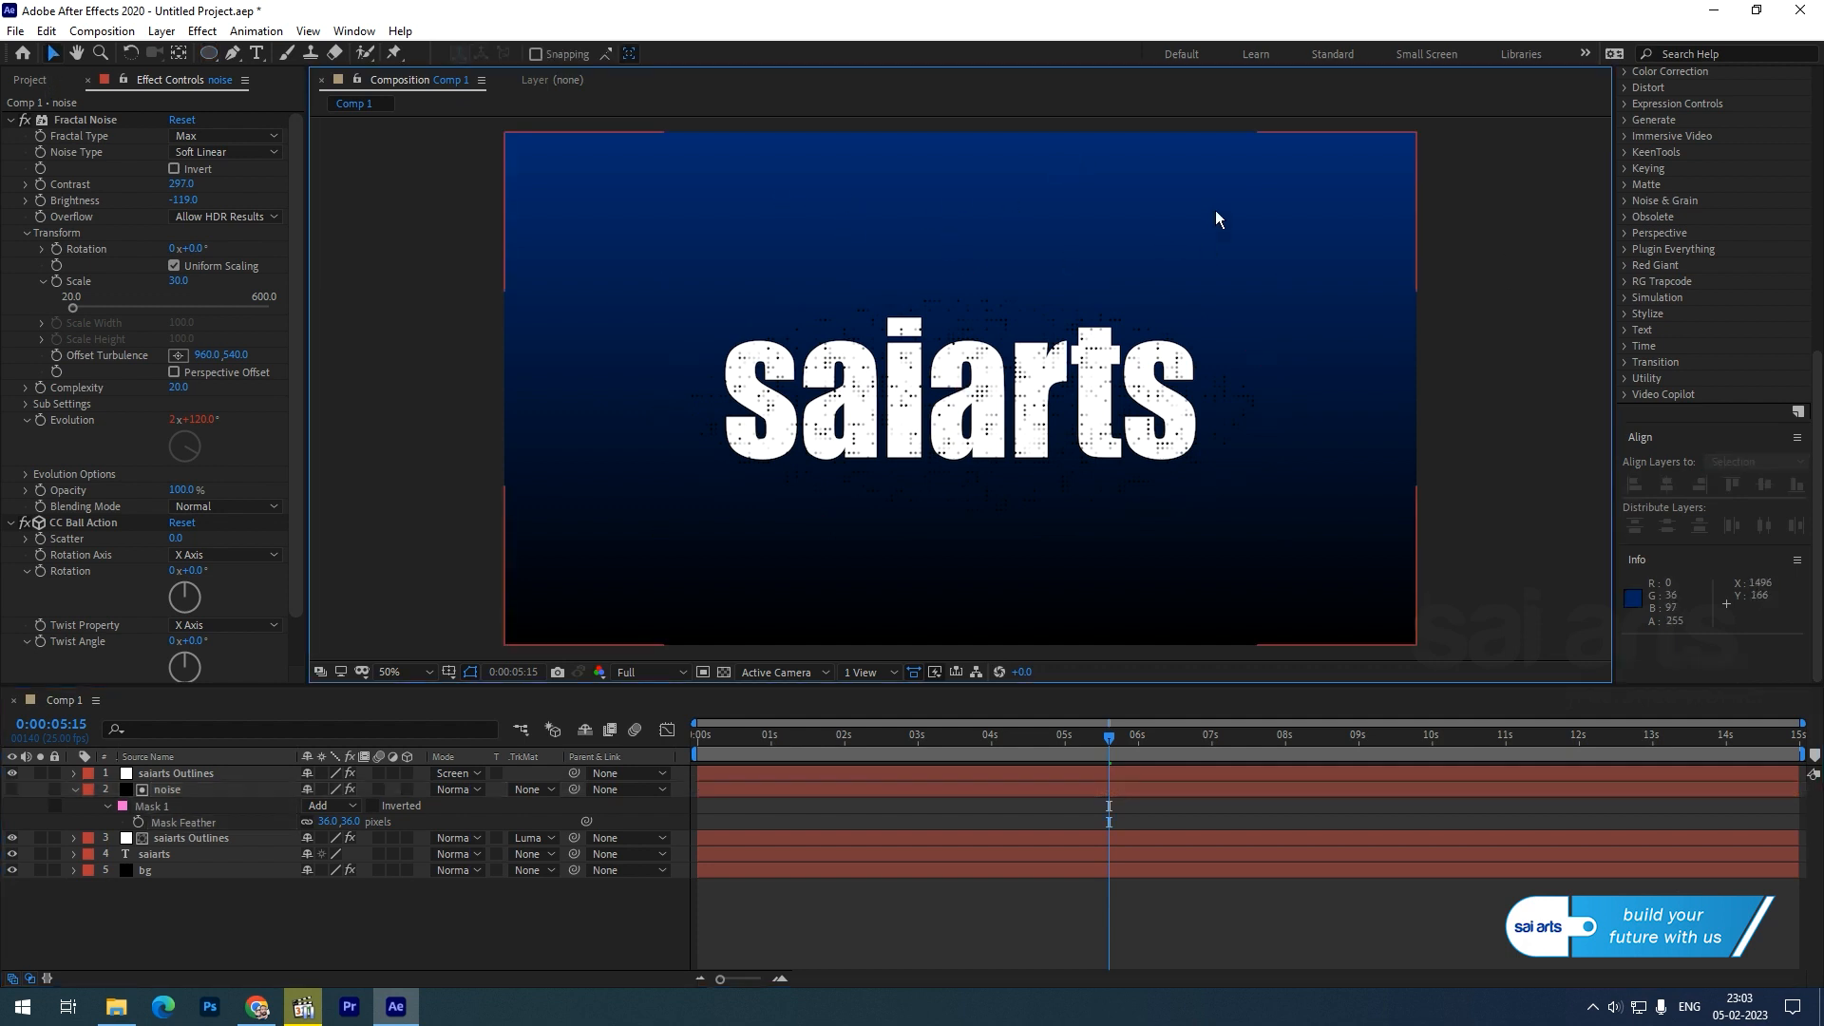
- Add a new black 1920 × 1080 px solid layer directly above the bg layer
{"action": "left_click", "coordinate": [150, 870]}
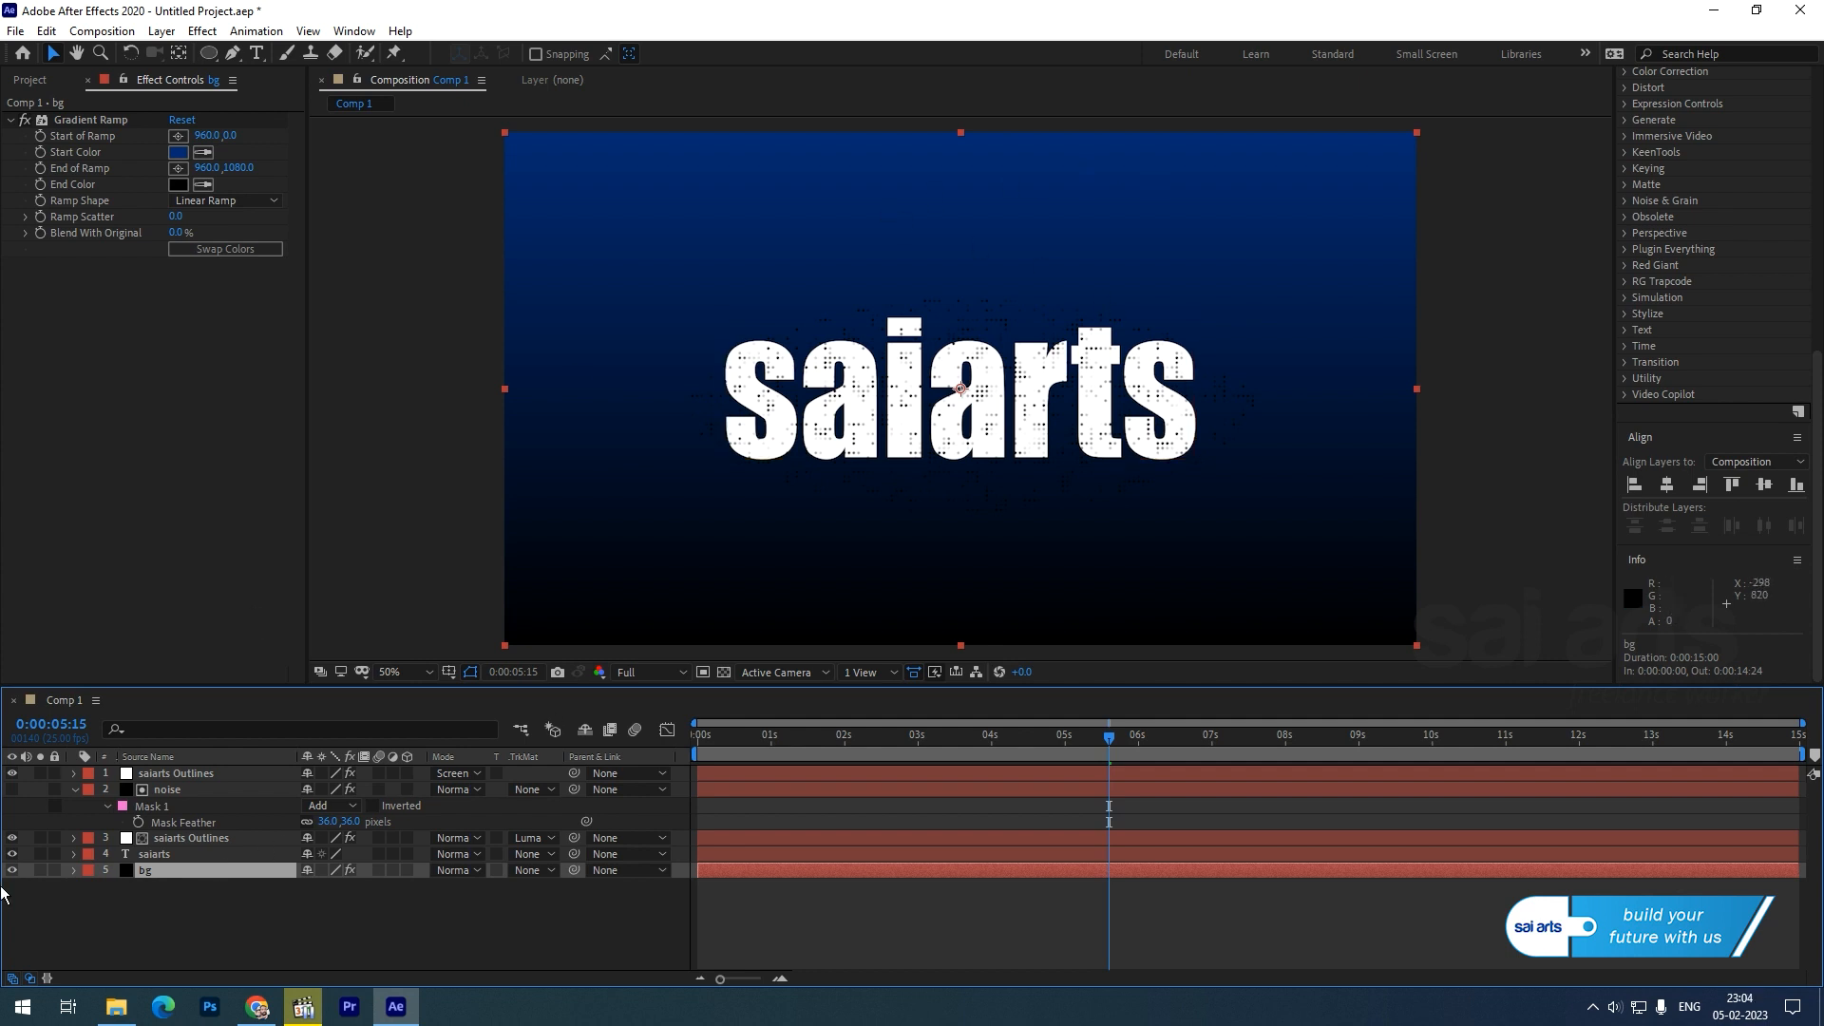
{"action": "left_click", "coordinate": [162, 31]}
{"action": "mouse_move", "coordinate": [174, 50]}
{"action": "left_click", "coordinate": [587, 67]}
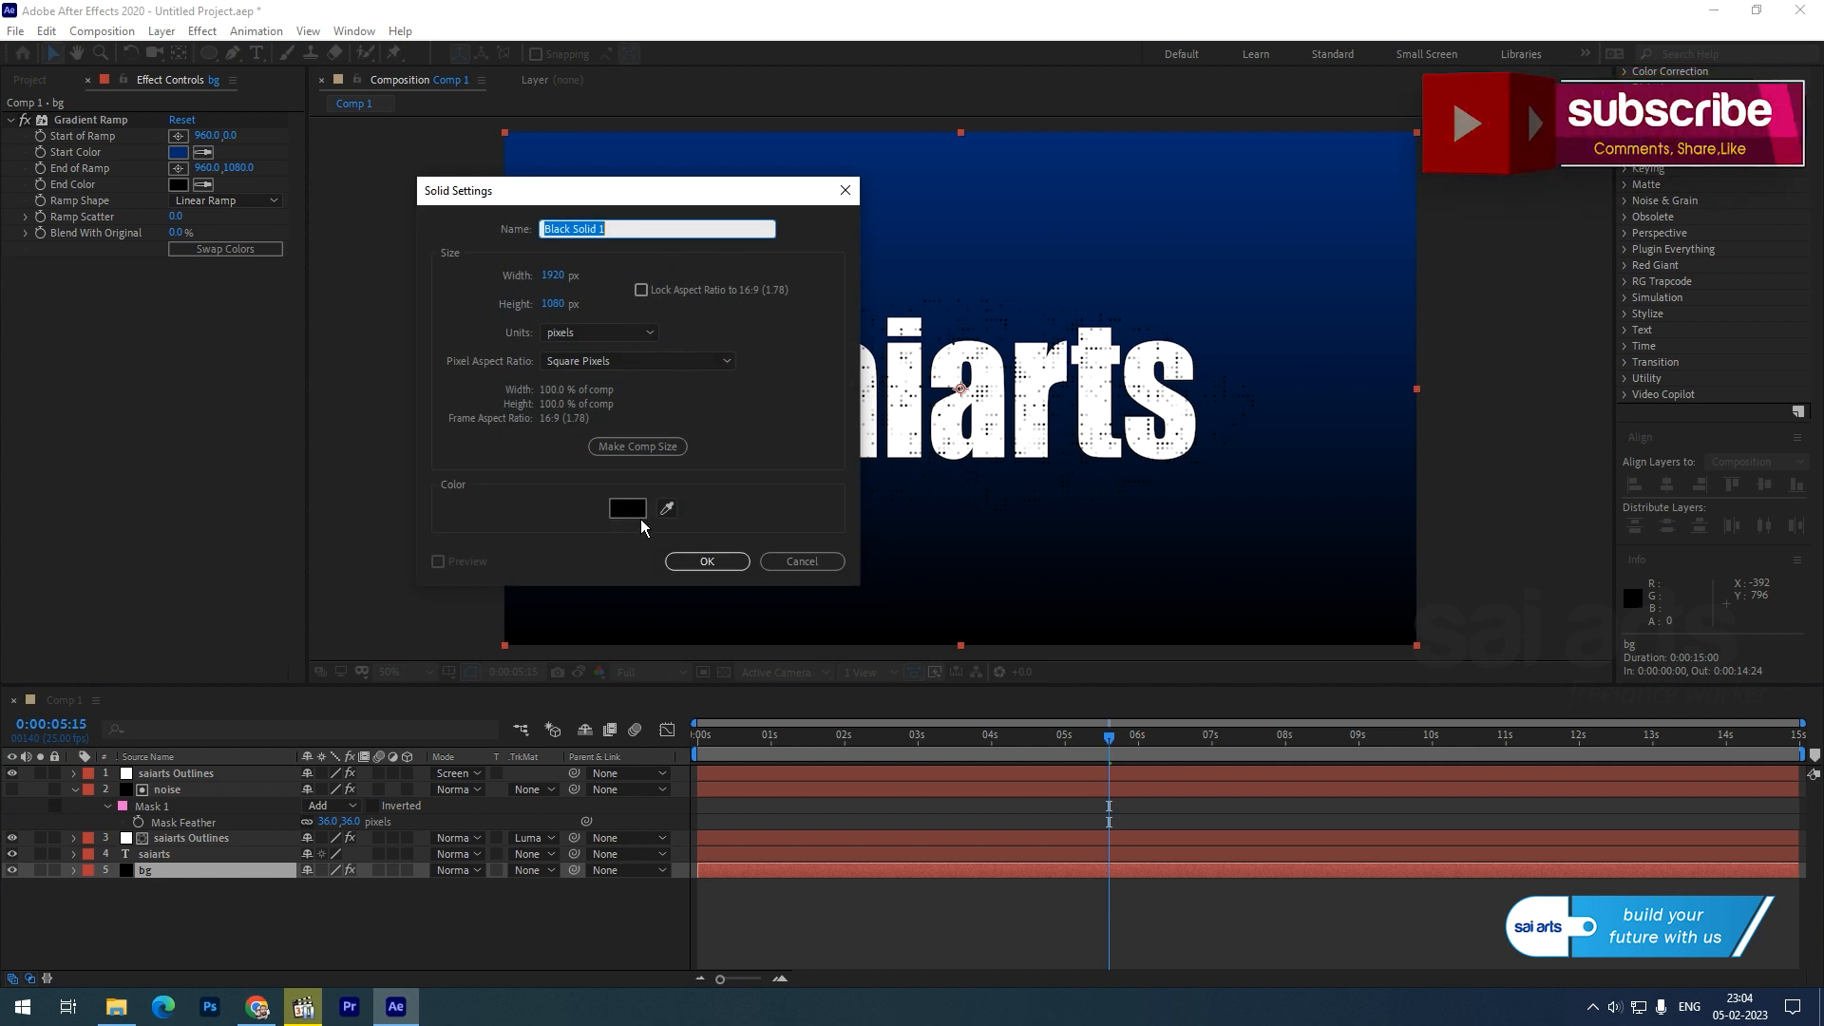
{"action": "left_click", "coordinate": [693, 562]}
- Apply Fractal Noise to the new black solid and set its contrast to 210
{"action": "left_click", "coordinate": [202, 30]}
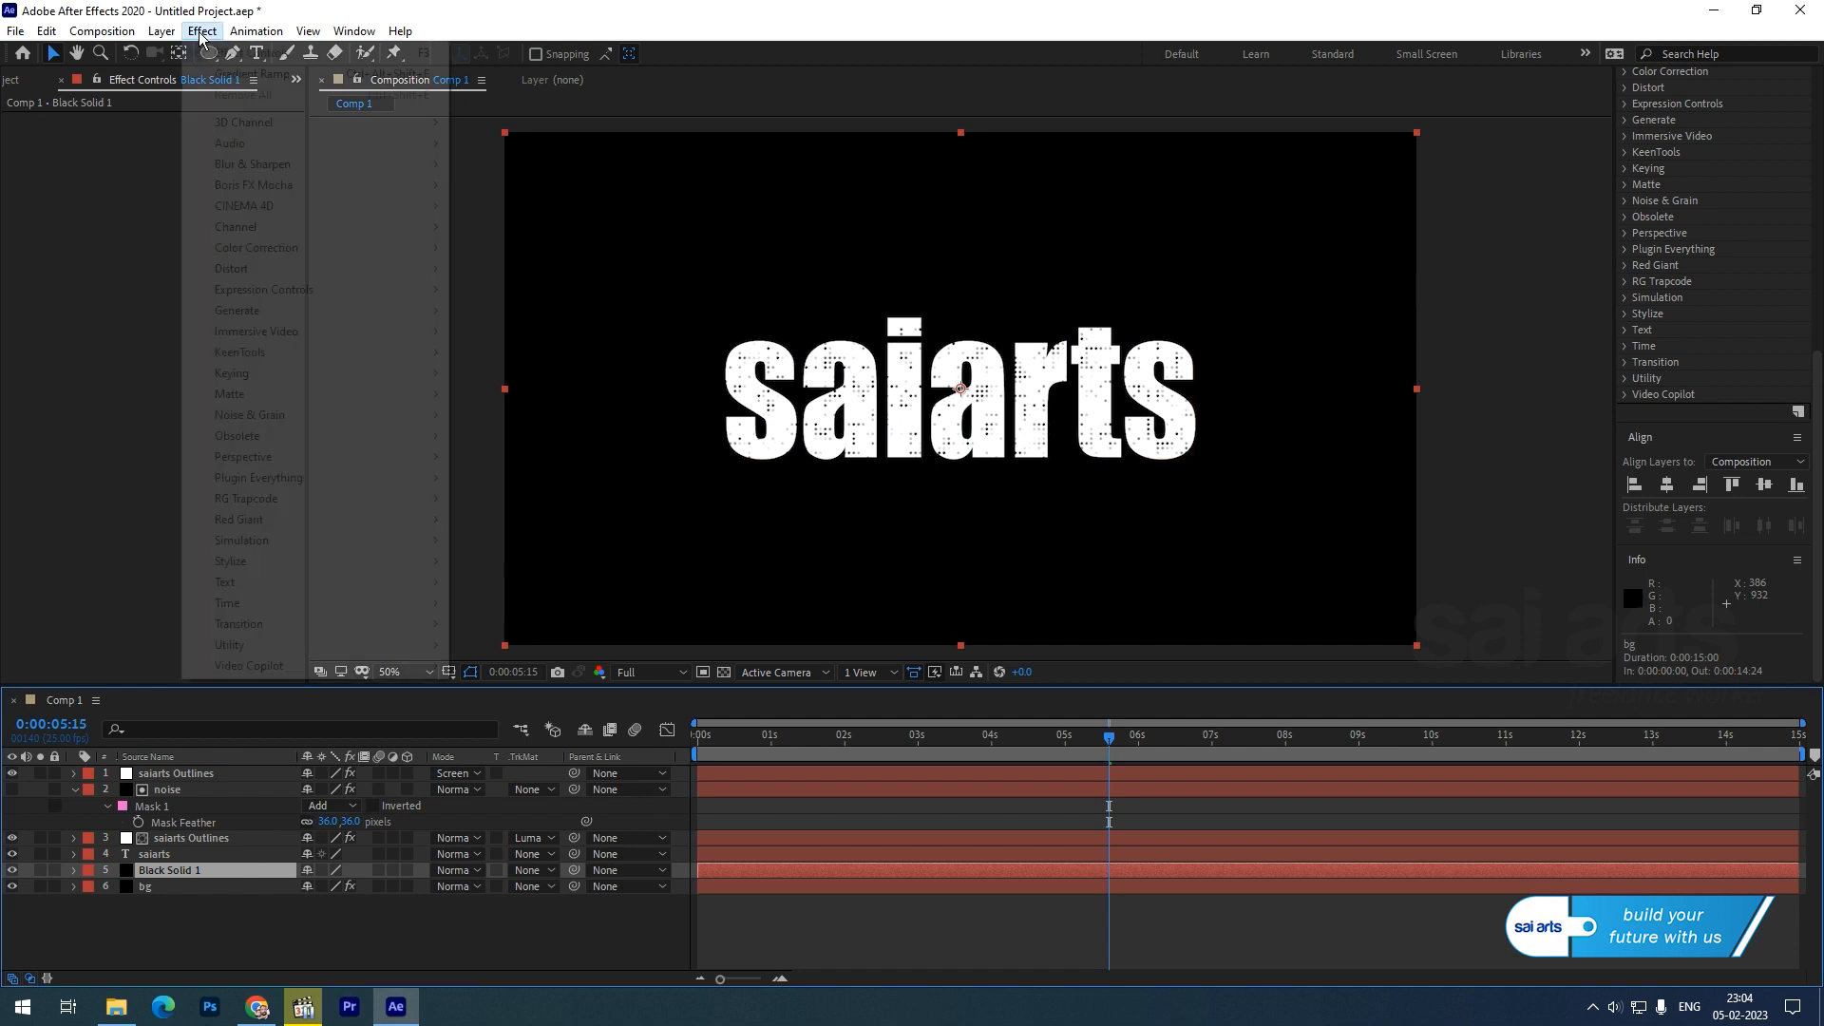
{"action": "mouse_move", "coordinate": [292, 419]}
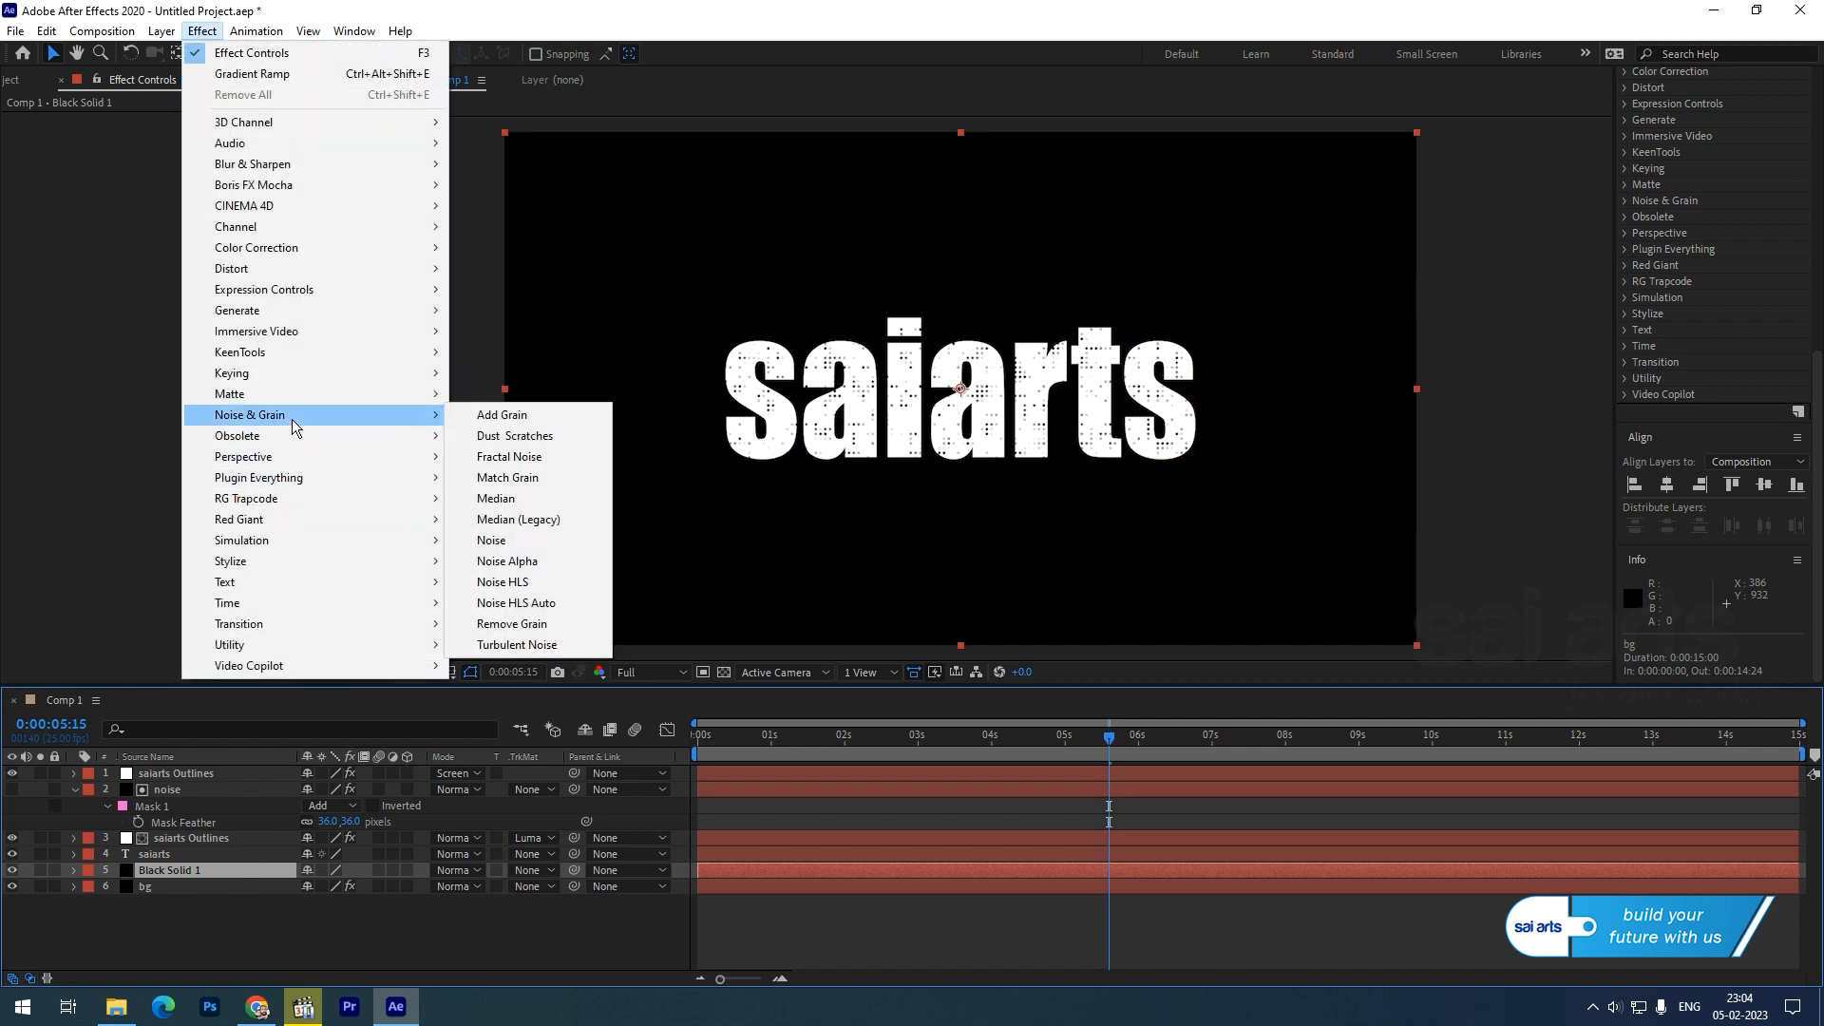
{"action": "left_click", "coordinate": [560, 465]}
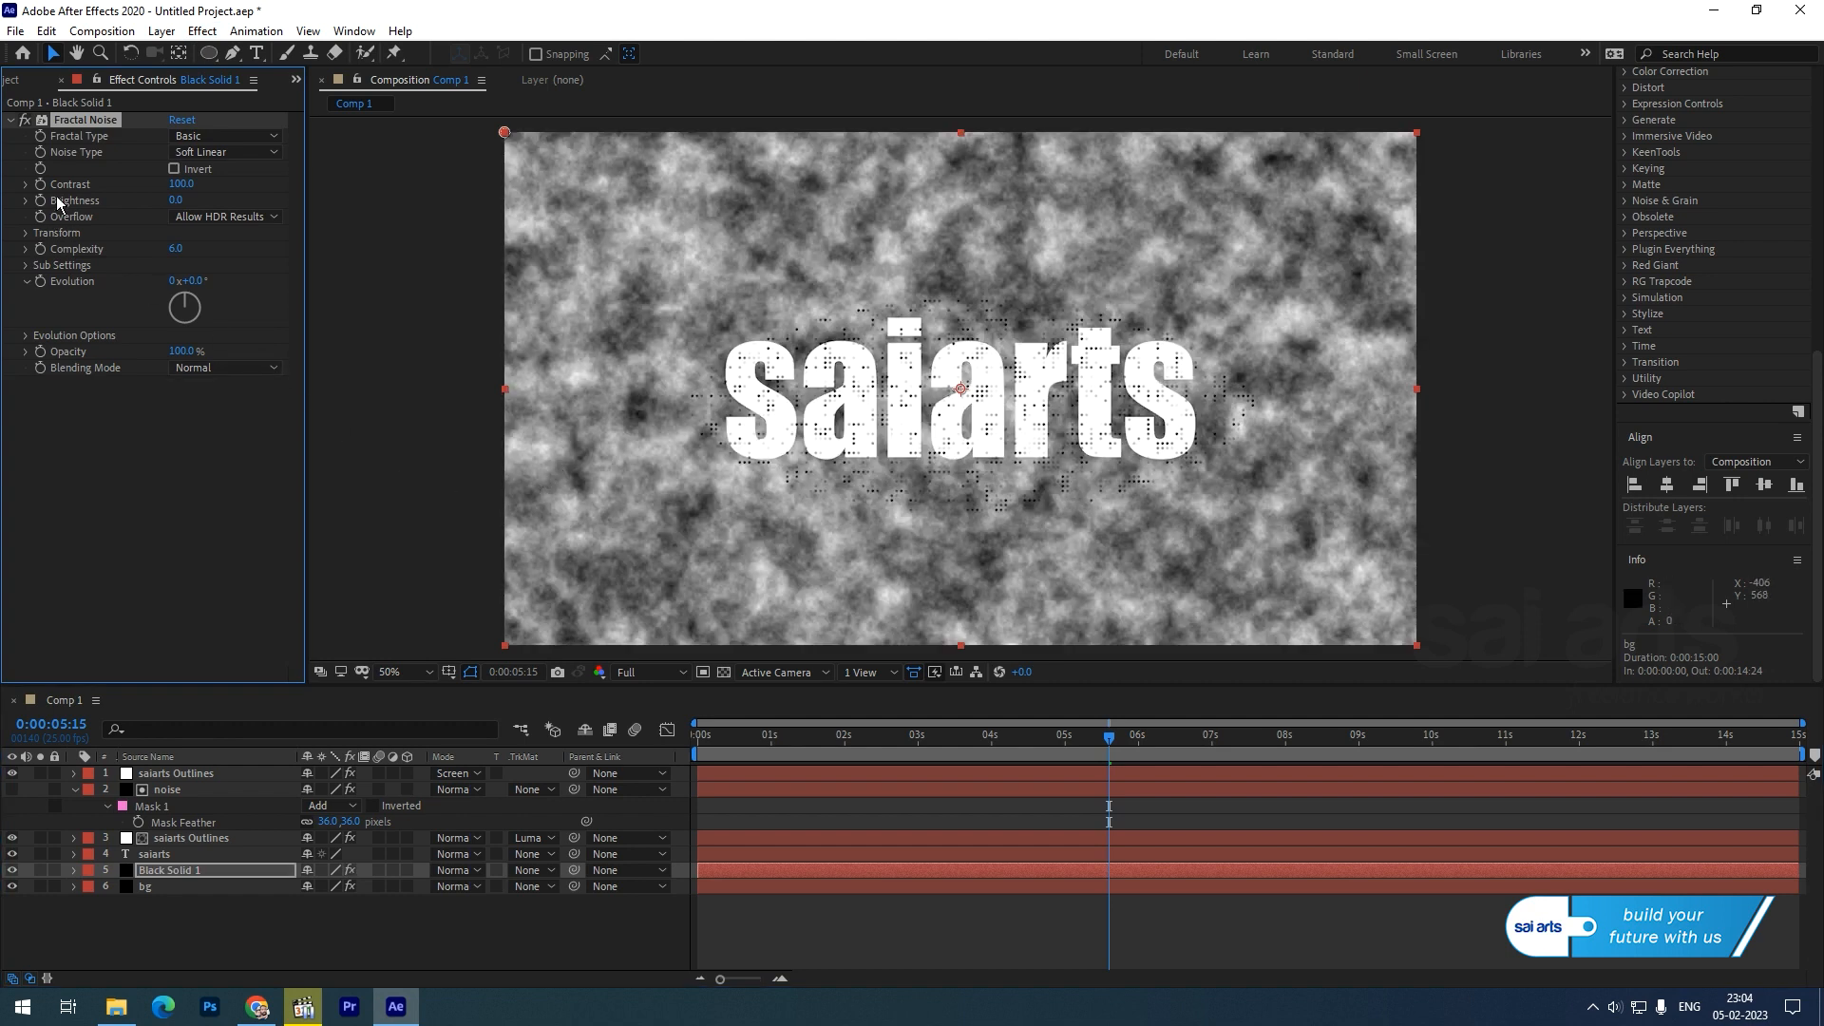
{"action": "left_click_drag", "start_coordinate": [180, 183], "coordinate": [293, 196]}
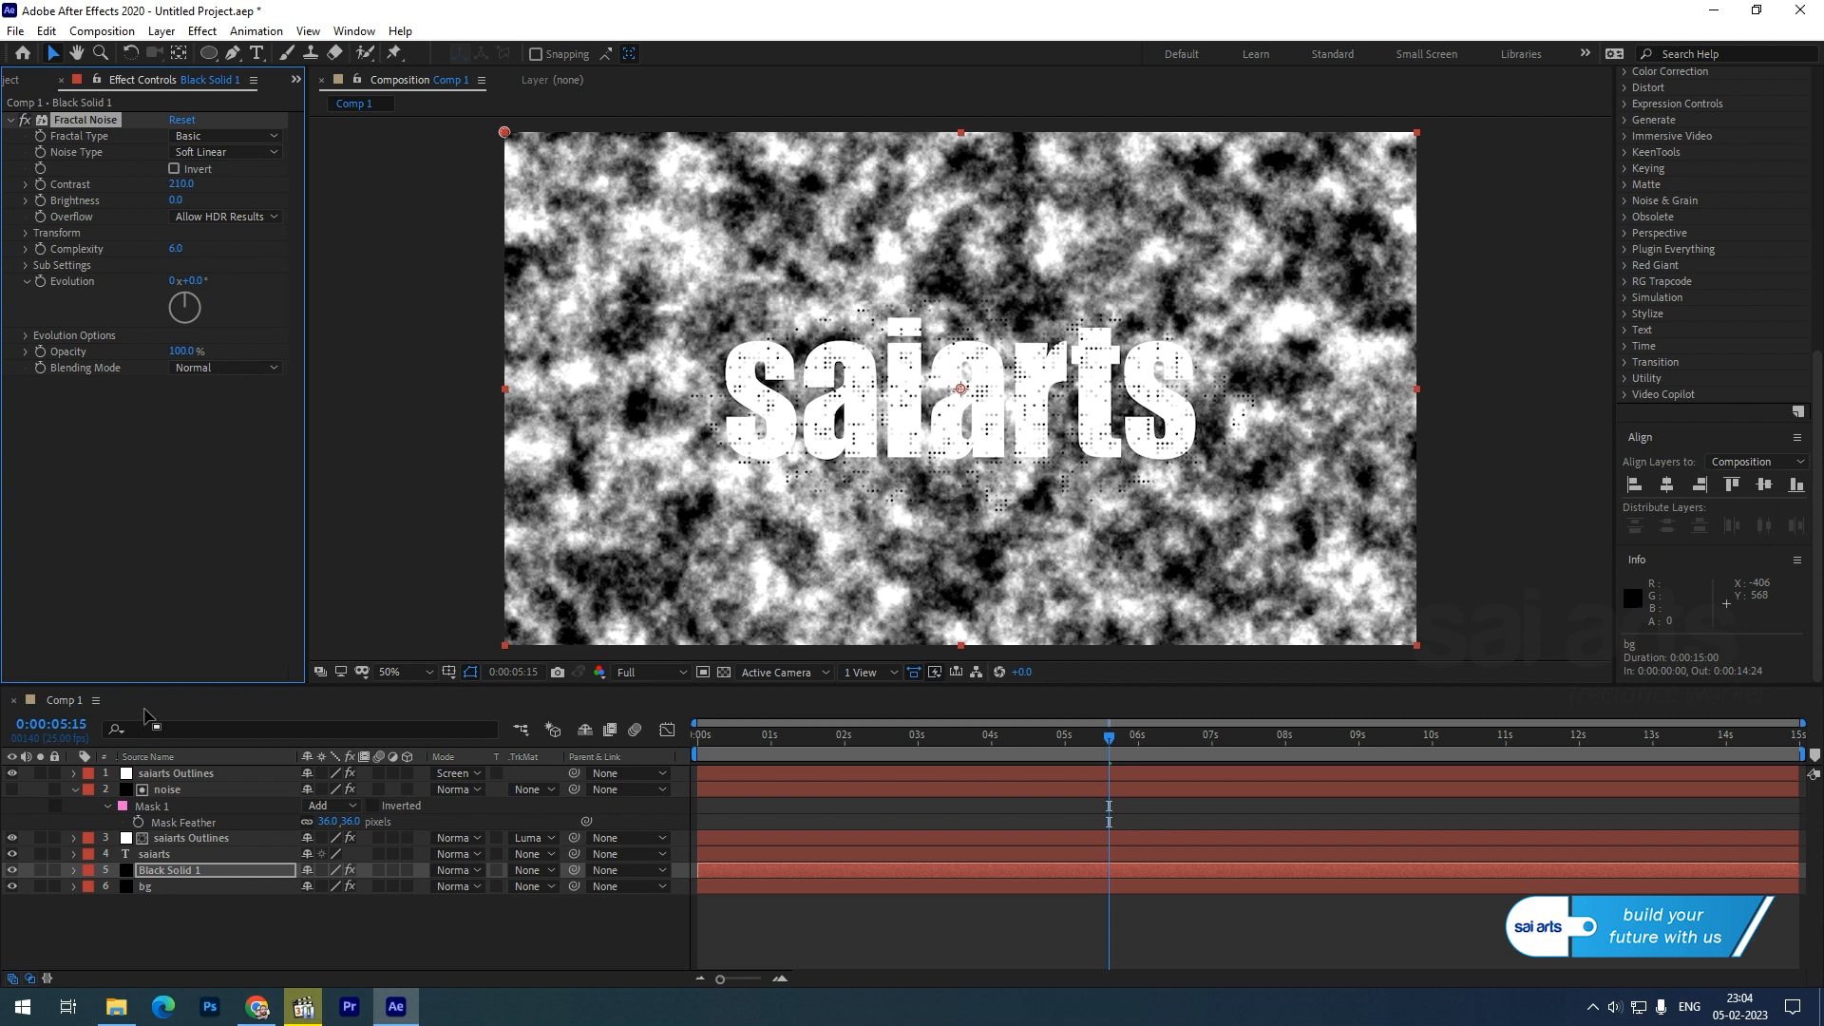
- Animate the black solid's Fractal Noise Evolution from the comp start with the expression time*500 and preview it briefly
{"action": "left_click_drag", "start_coordinate": [747, 743], "coordinate": [630, 711]}
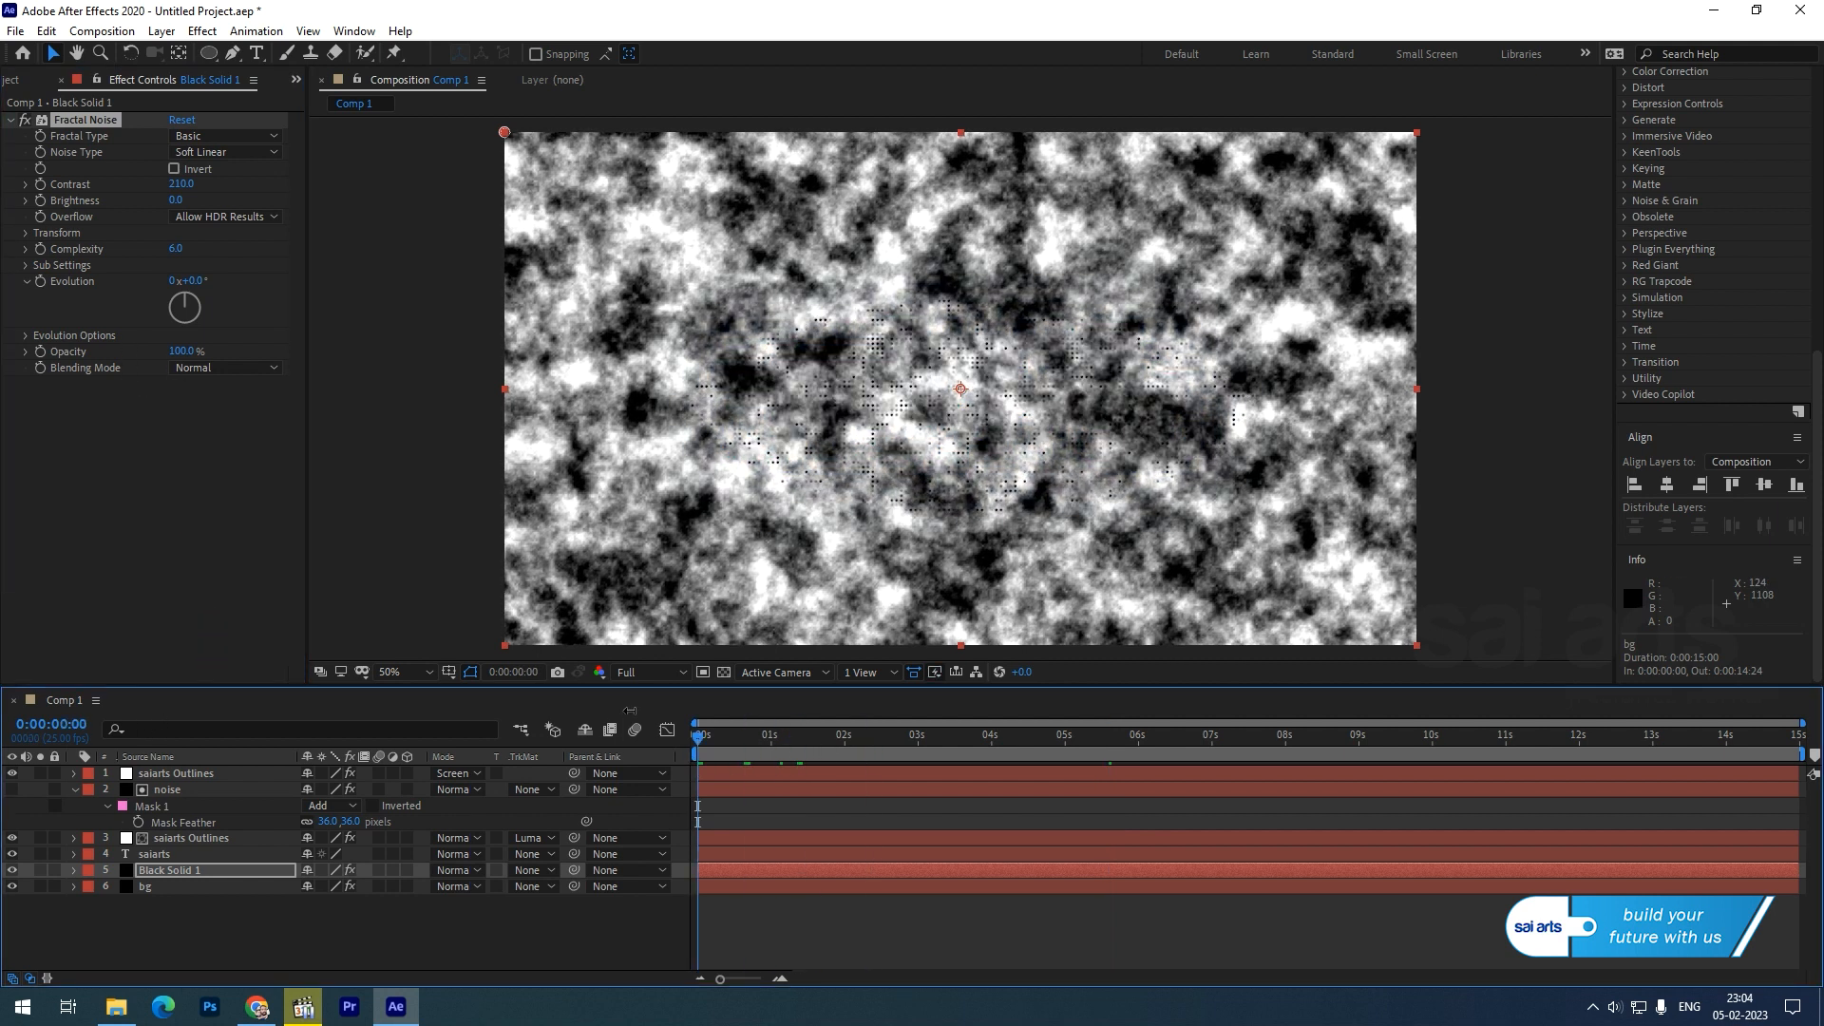
{"action": "left_click", "coordinate": [41, 283], "text": "alt"}
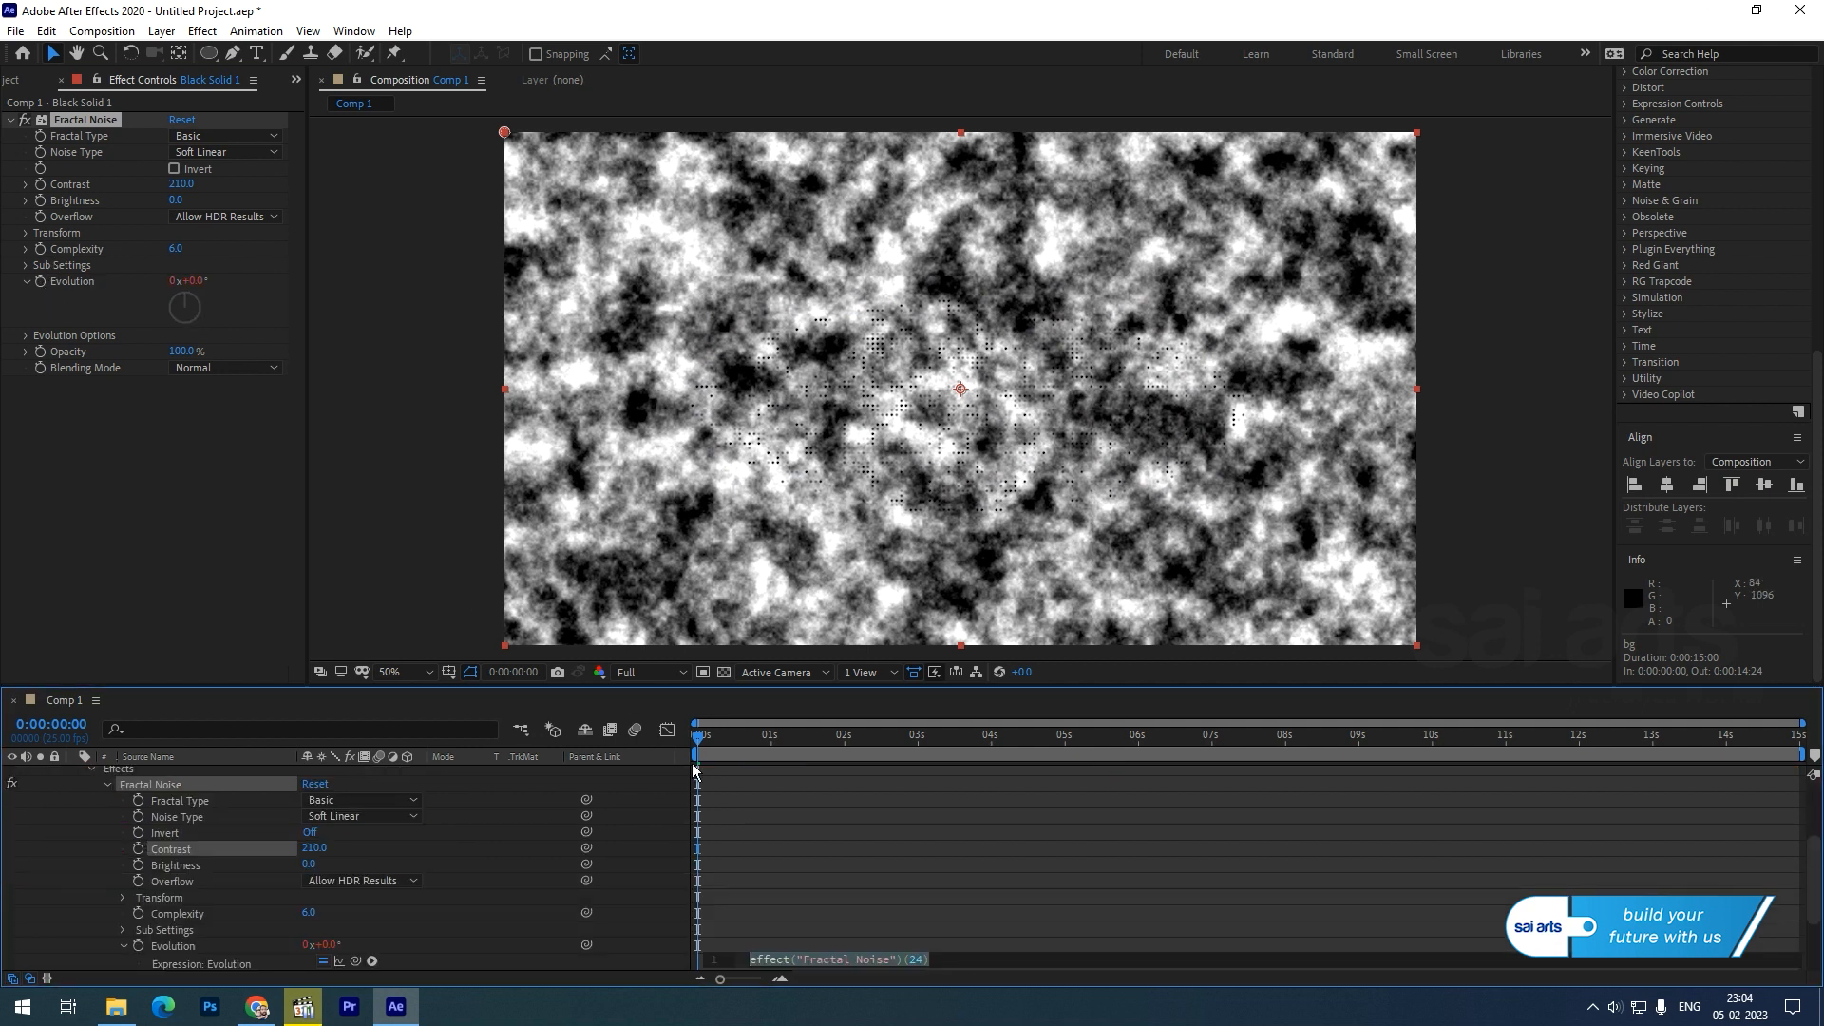
{"action": "type", "text": "time*5"}
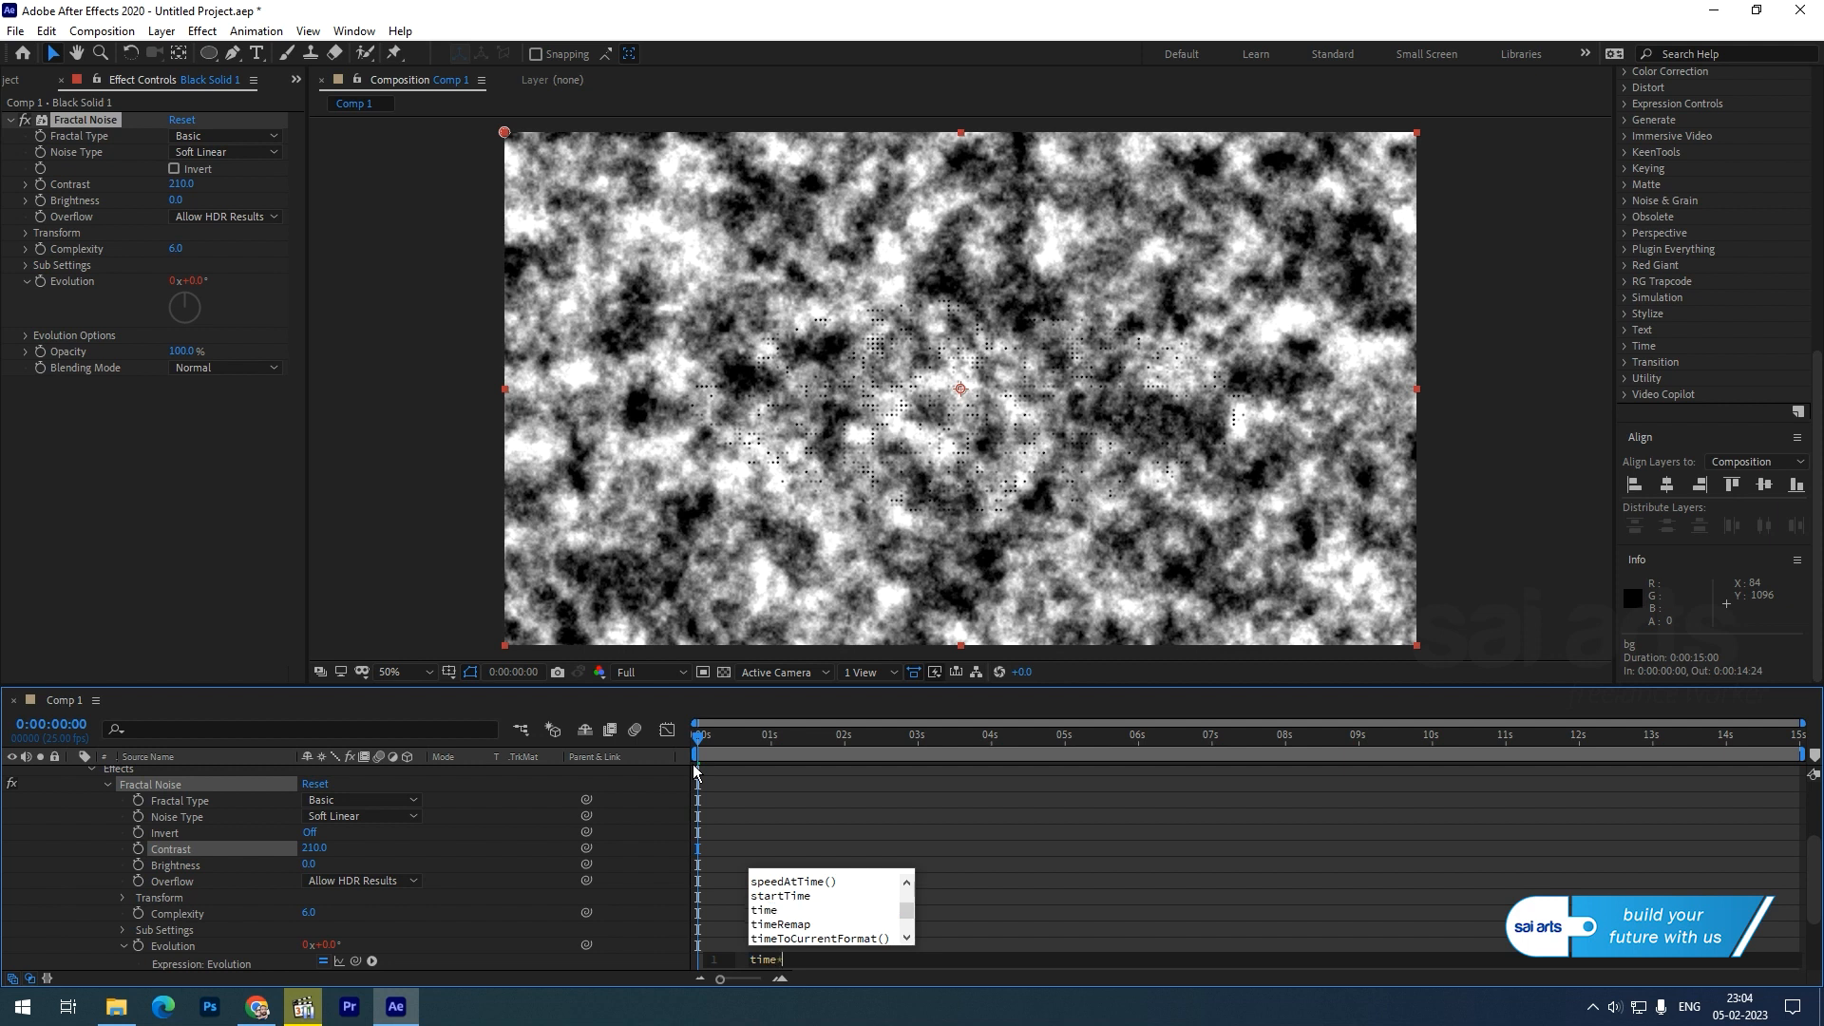
{"action": "key", "text": "KP_Enter"}
{"action": "key", "text": "space"}
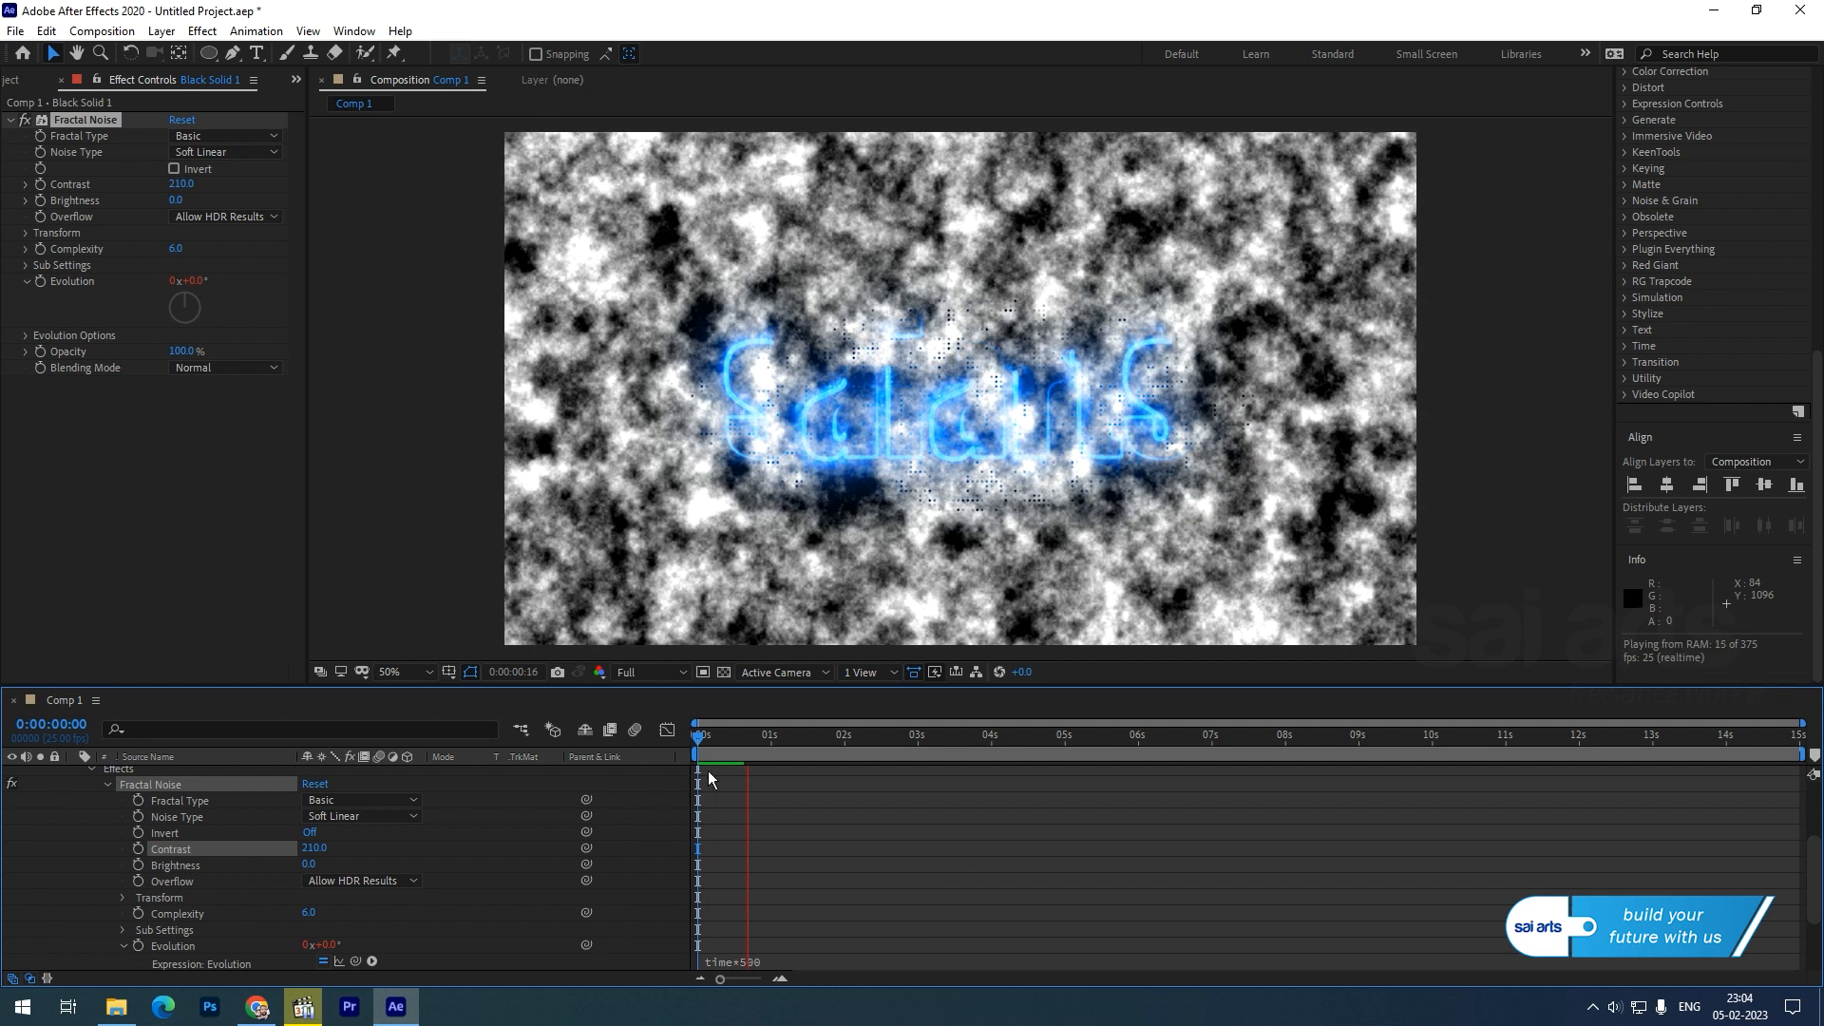
{"action": "key", "text": "space"}
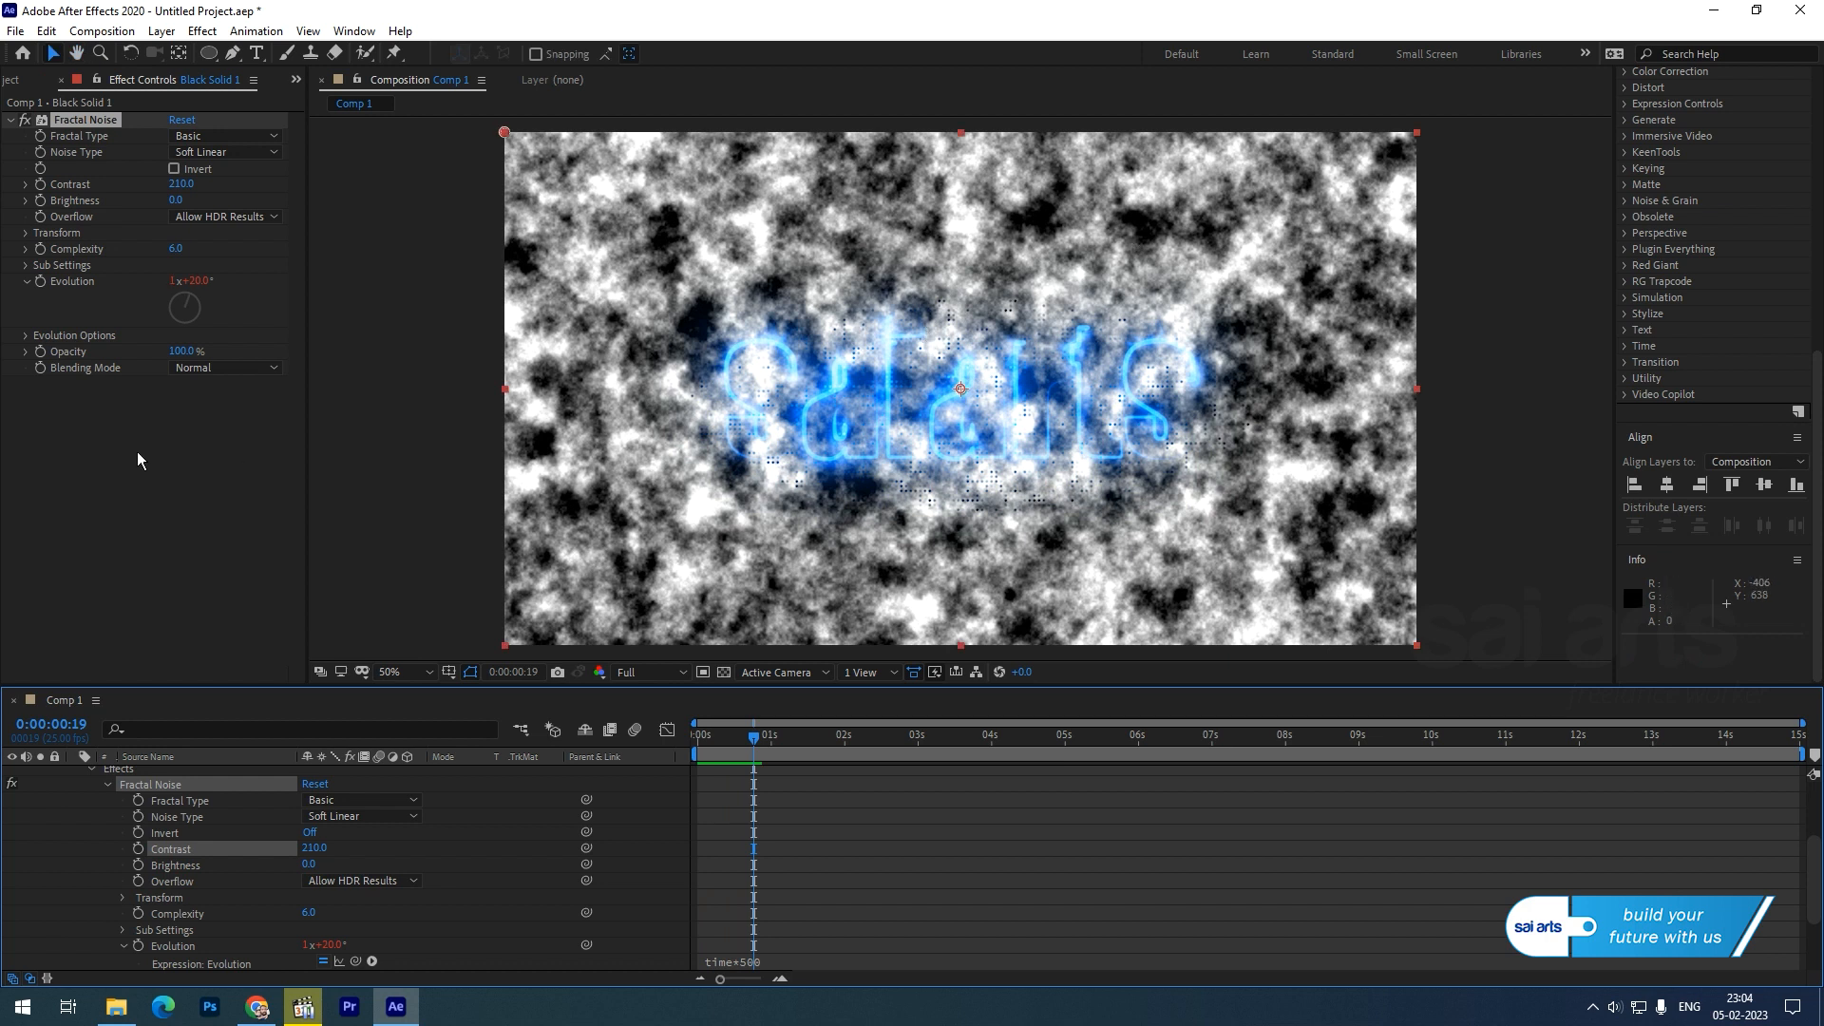
- Apply Mosaic to the black solid with 10 × 10 blocks and Sharp Colors enabled, and set the Fractal Noise contrast to 141
{"action": "right_click", "coordinate": [84, 410]}
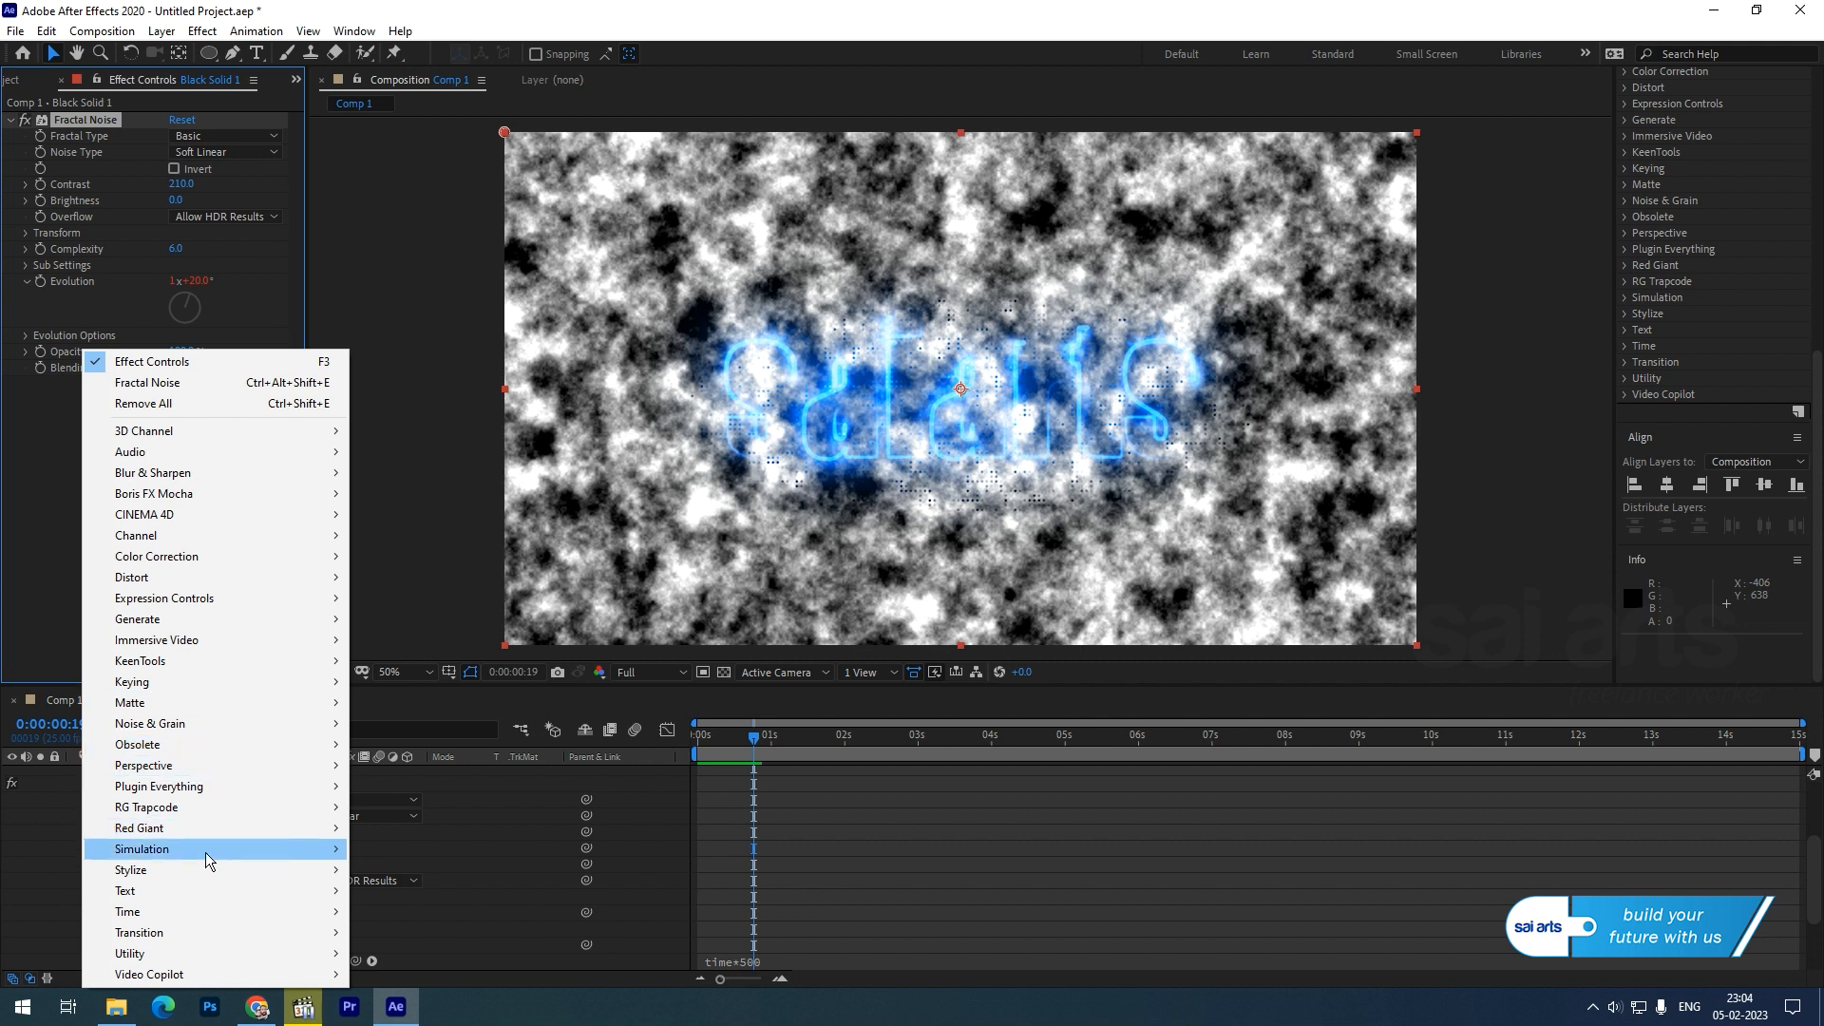
{"action": "mouse_move", "coordinate": [191, 932]}
{"action": "mouse_move", "coordinate": [194, 870]}
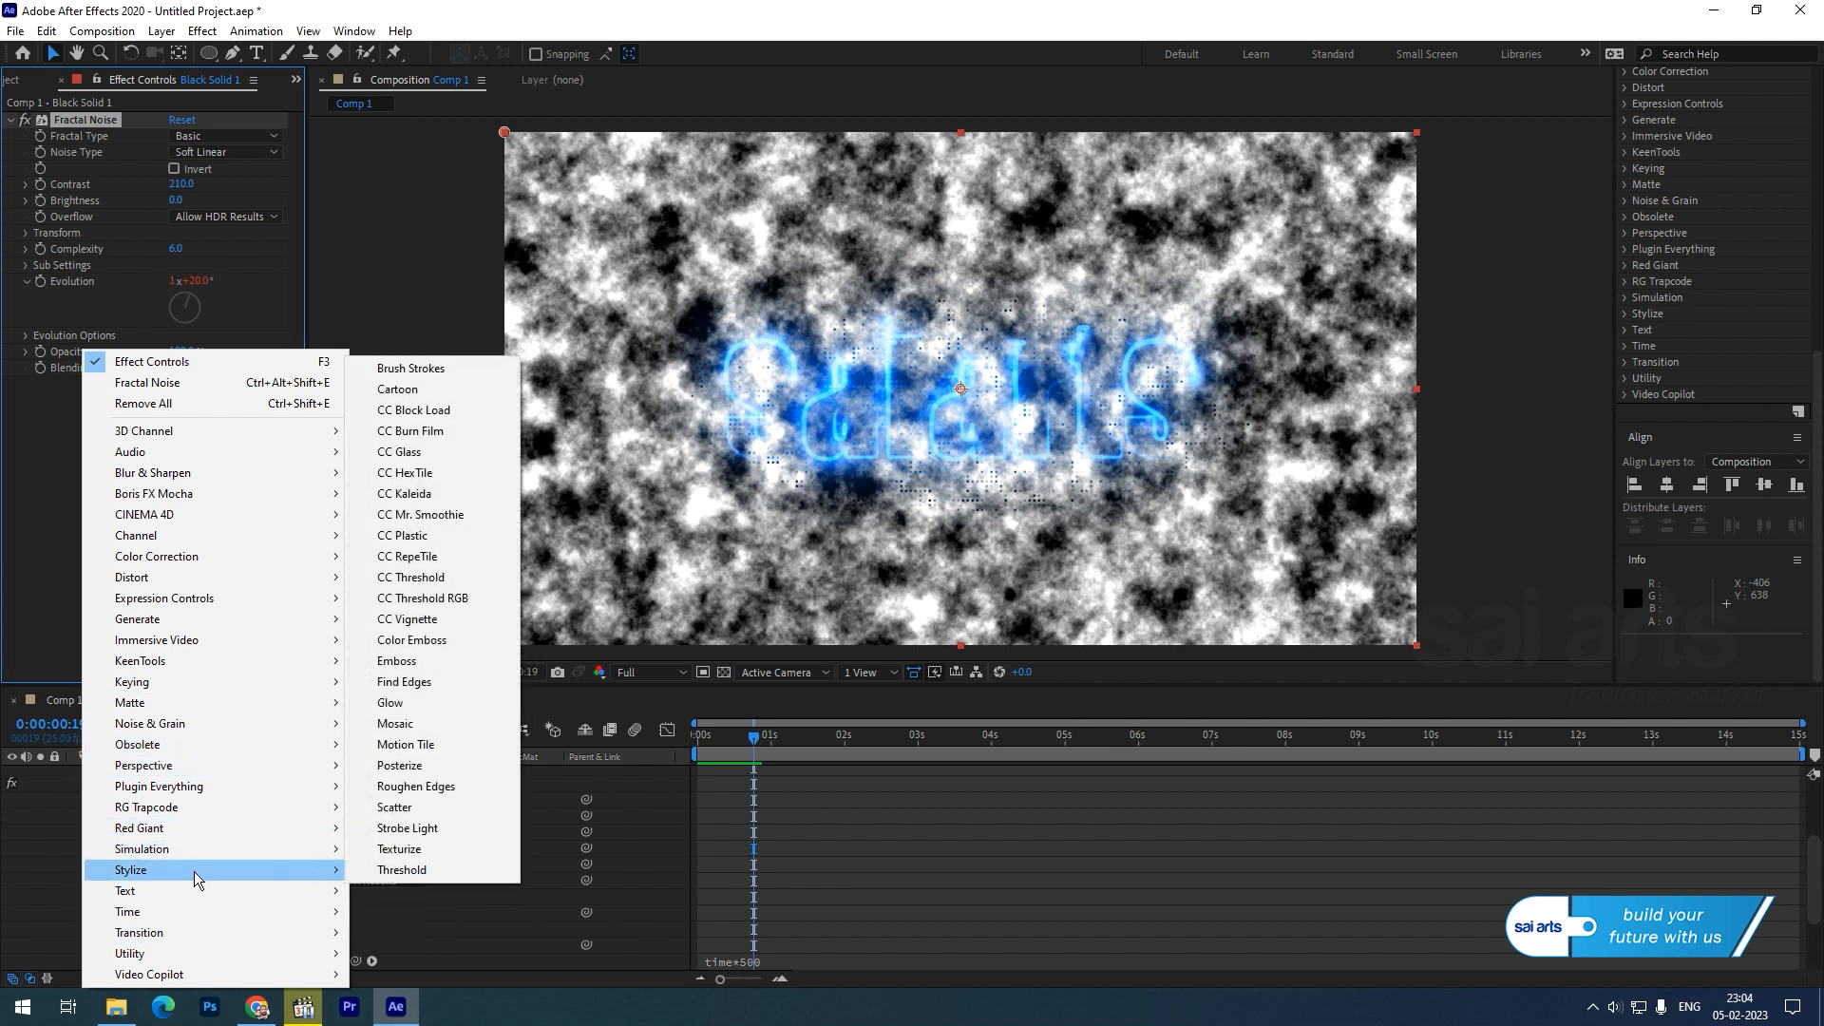
{"action": "left_click", "coordinate": [437, 718]}
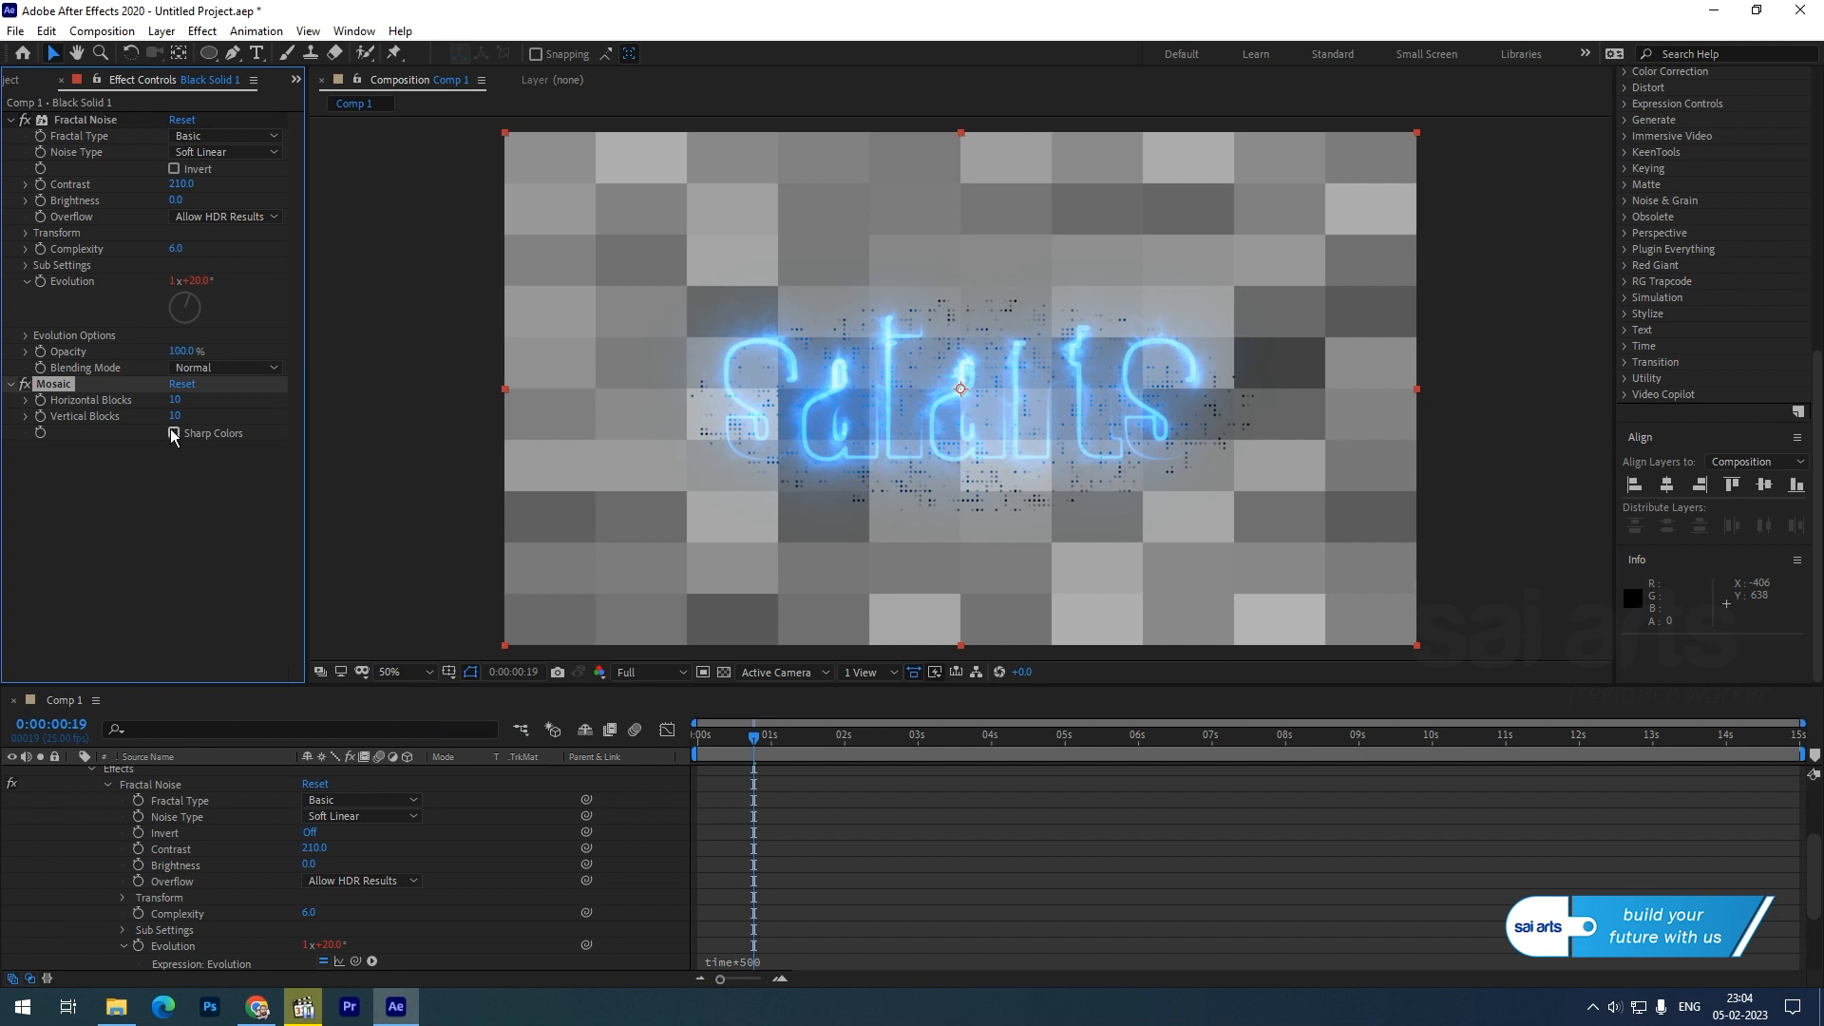
{"action": "left_click_drag", "start_coordinate": [175, 400], "coordinate": [191, 403]}
{"action": "key", "text": "ctrl+z"}
{"action": "left_click", "coordinate": [174, 433]}
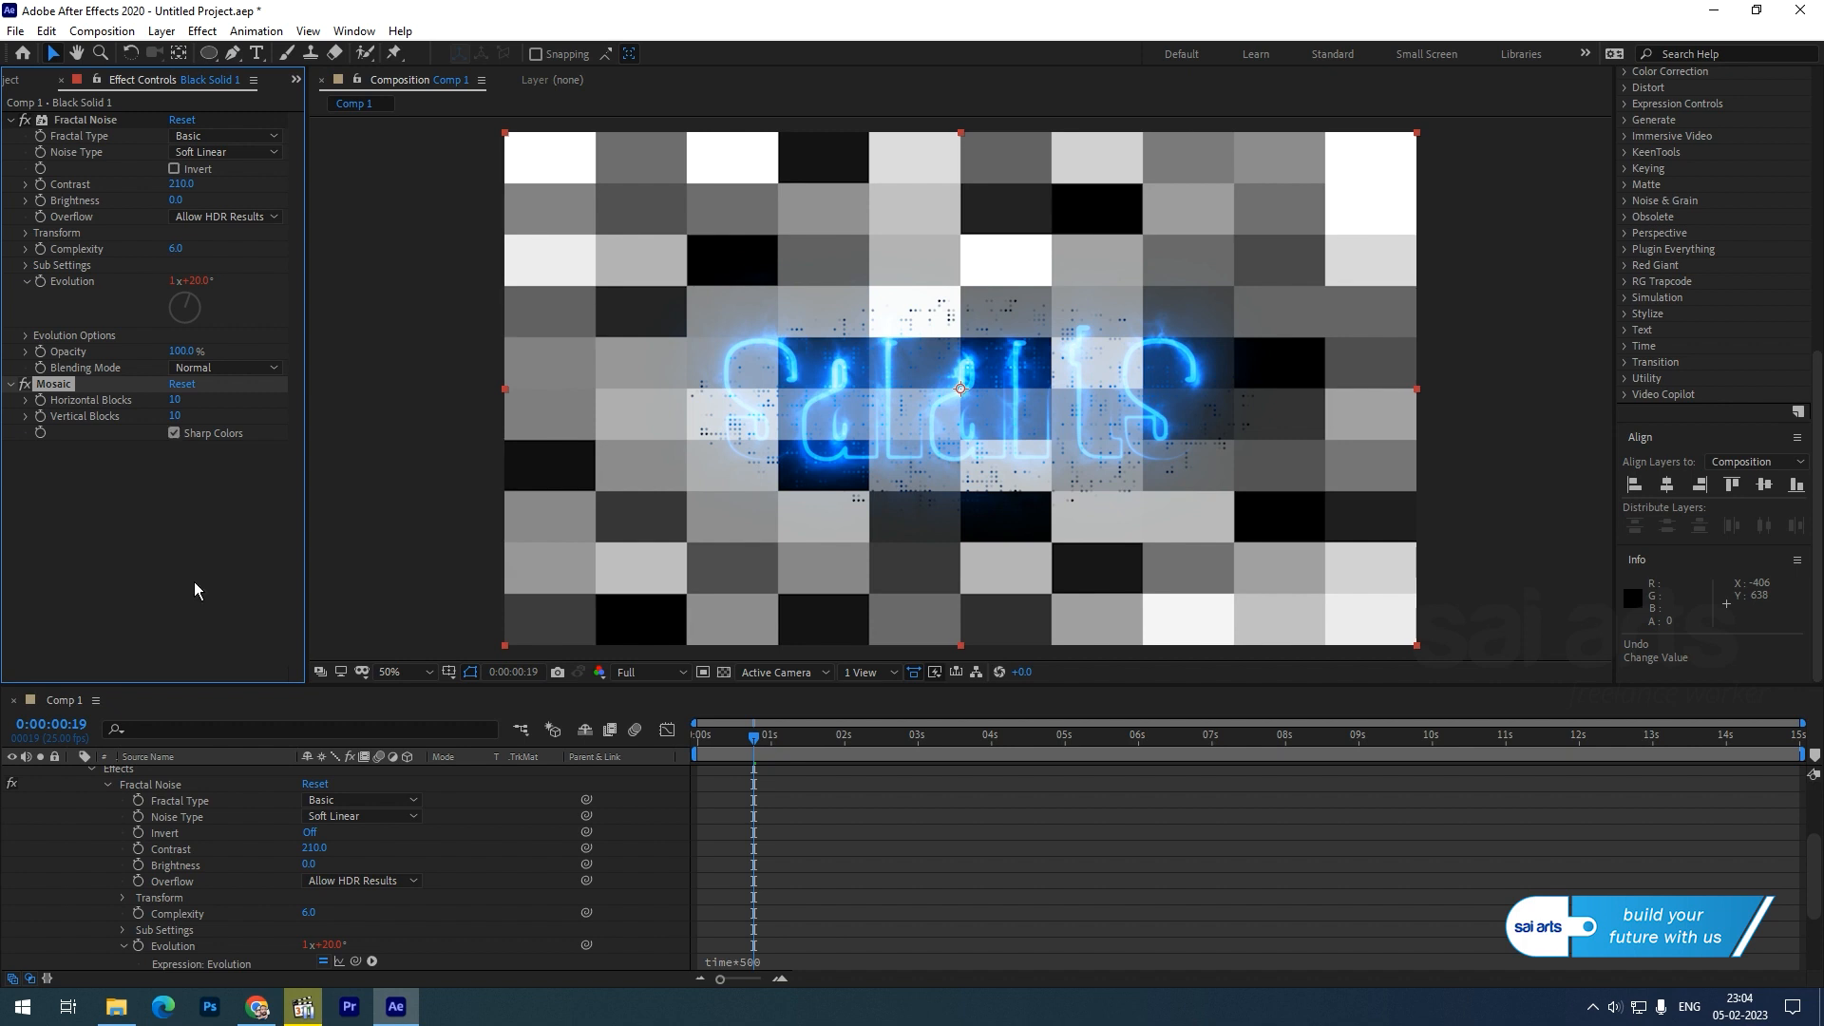
{"action": "left_click_drag", "start_coordinate": [193, 182], "coordinate": [143, 205]}
- Apply the Grid effect to the black solid with Stencil Alpha blending, Invert Grid enabled and a border of 31
{"action": "right_click", "coordinate": [75, 518]}
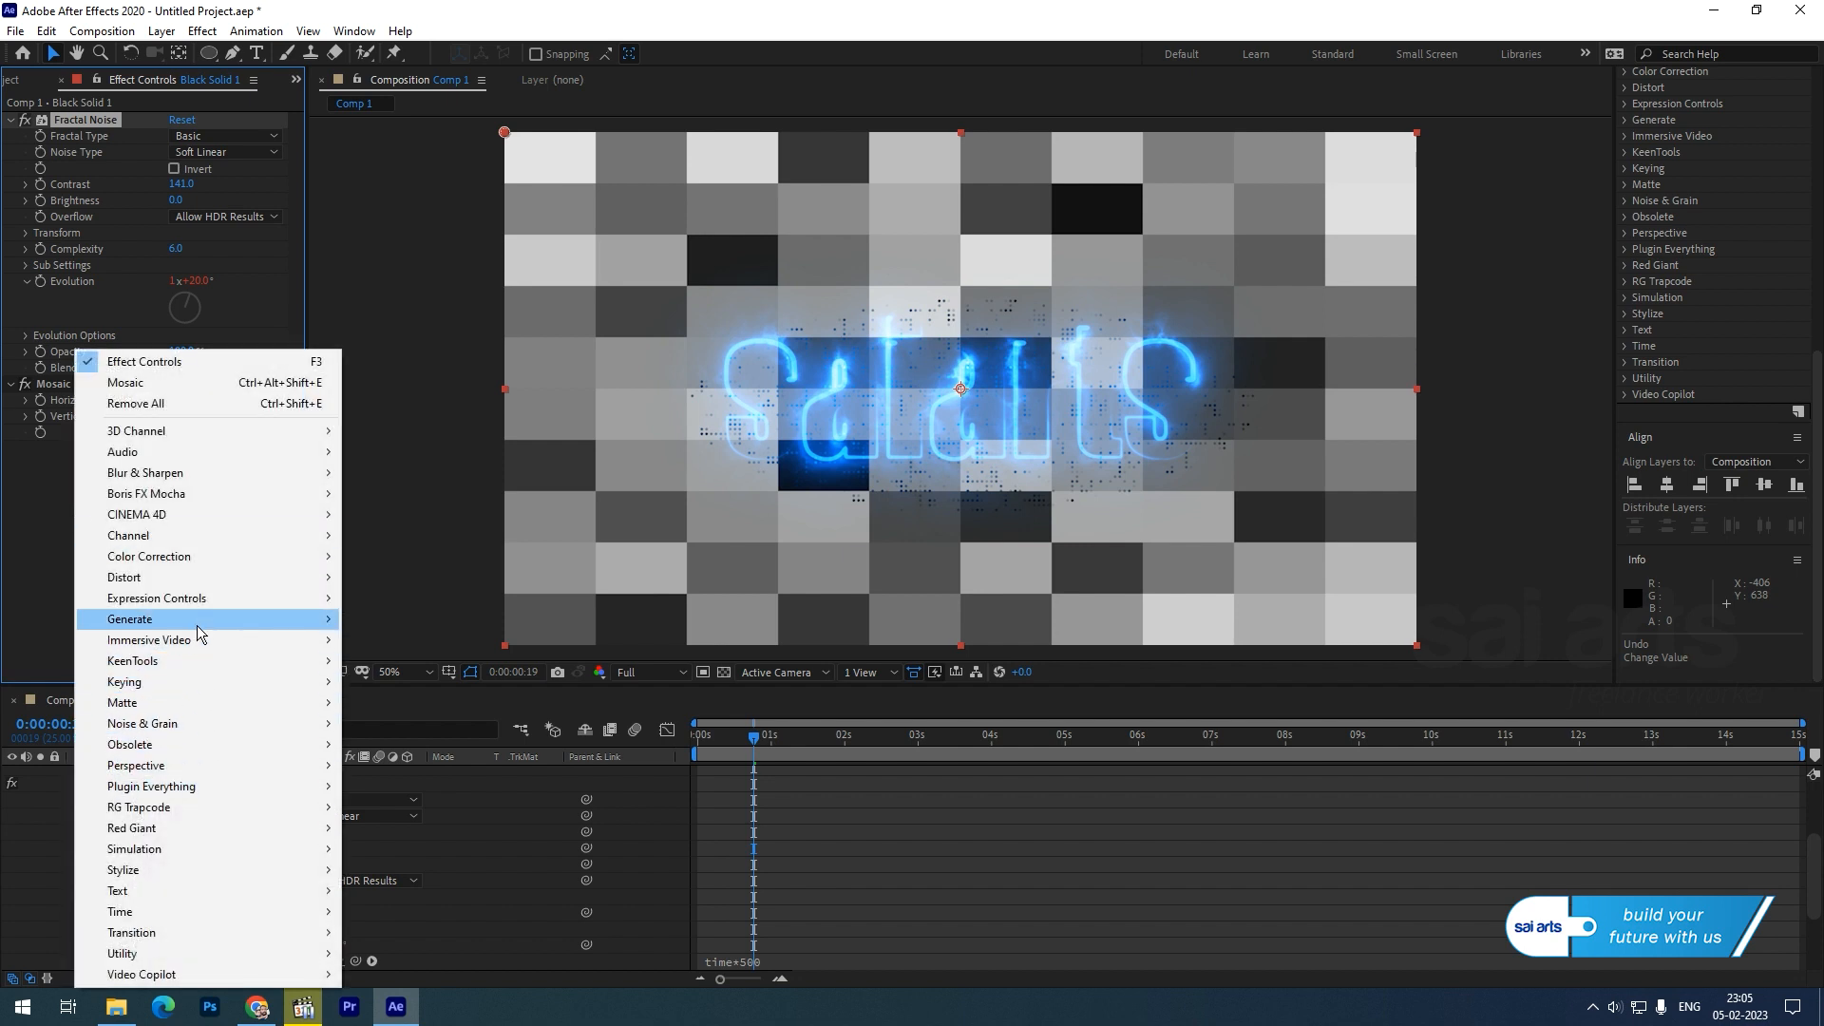
{"action": "mouse_move", "coordinate": [201, 619]}
{"action": "left_click", "coordinate": [440, 479]}
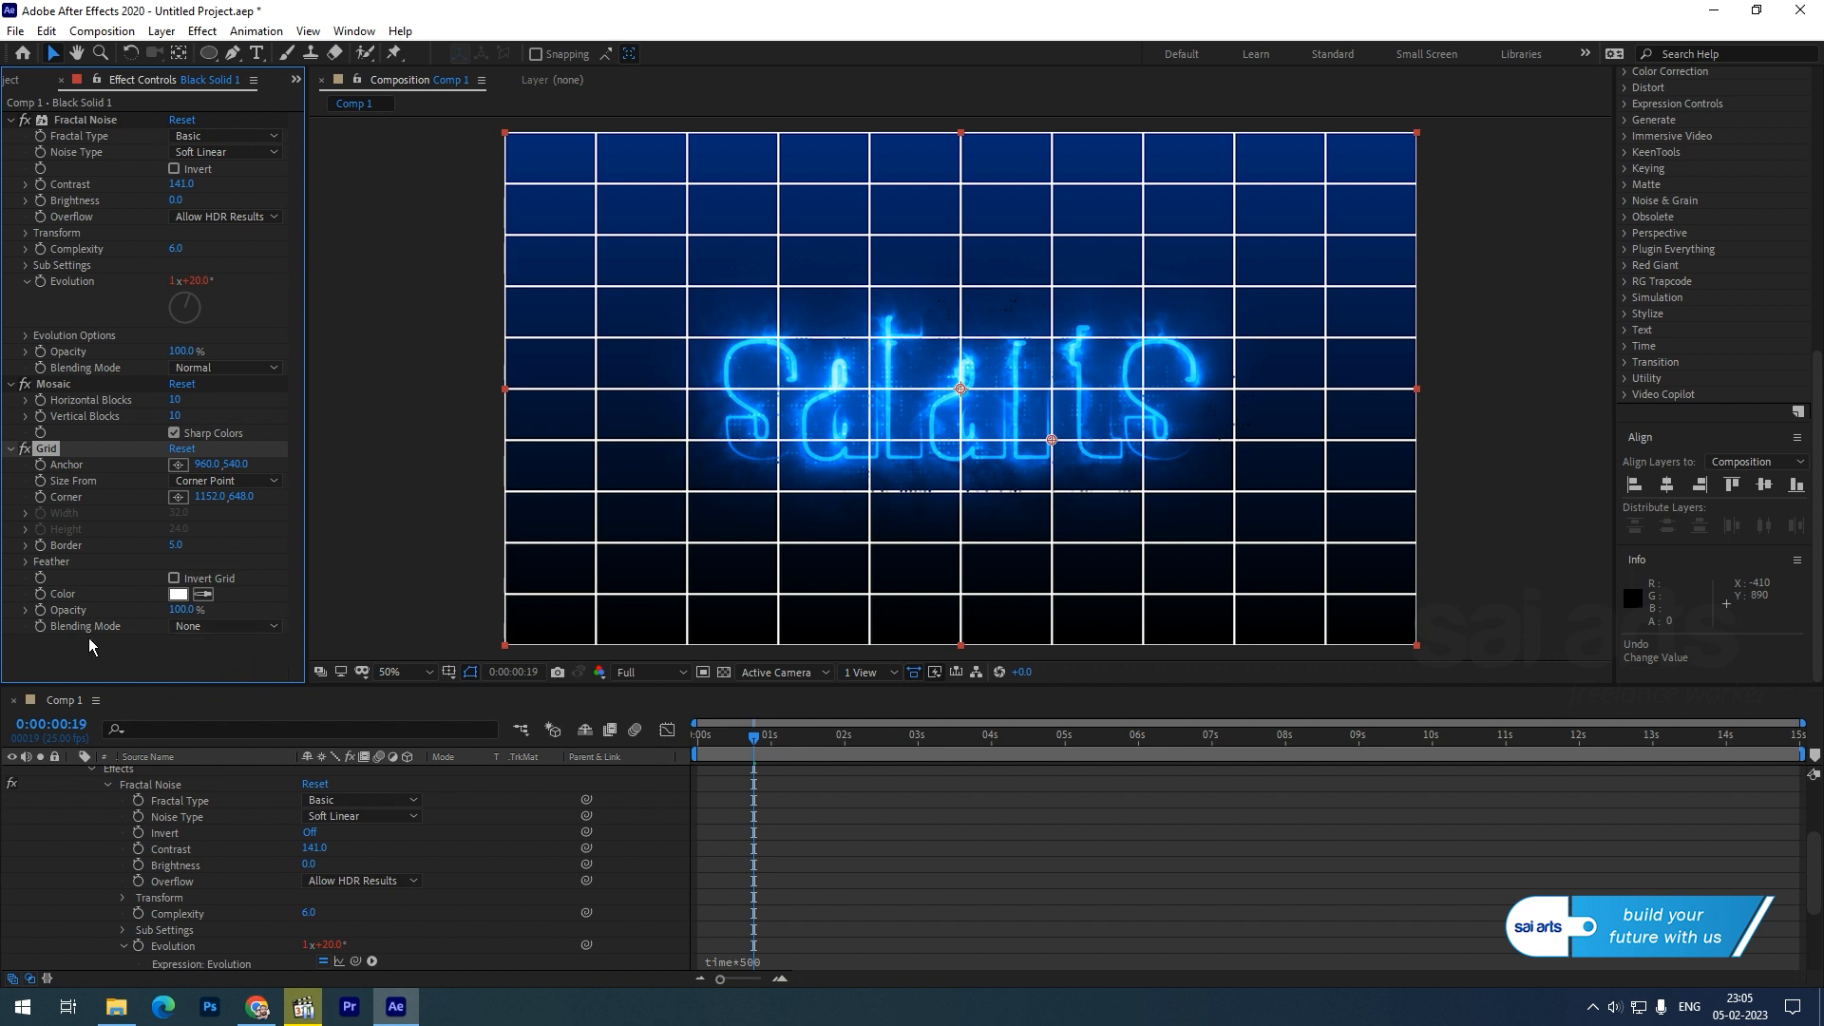
{"action": "left_click", "coordinate": [243, 629]}
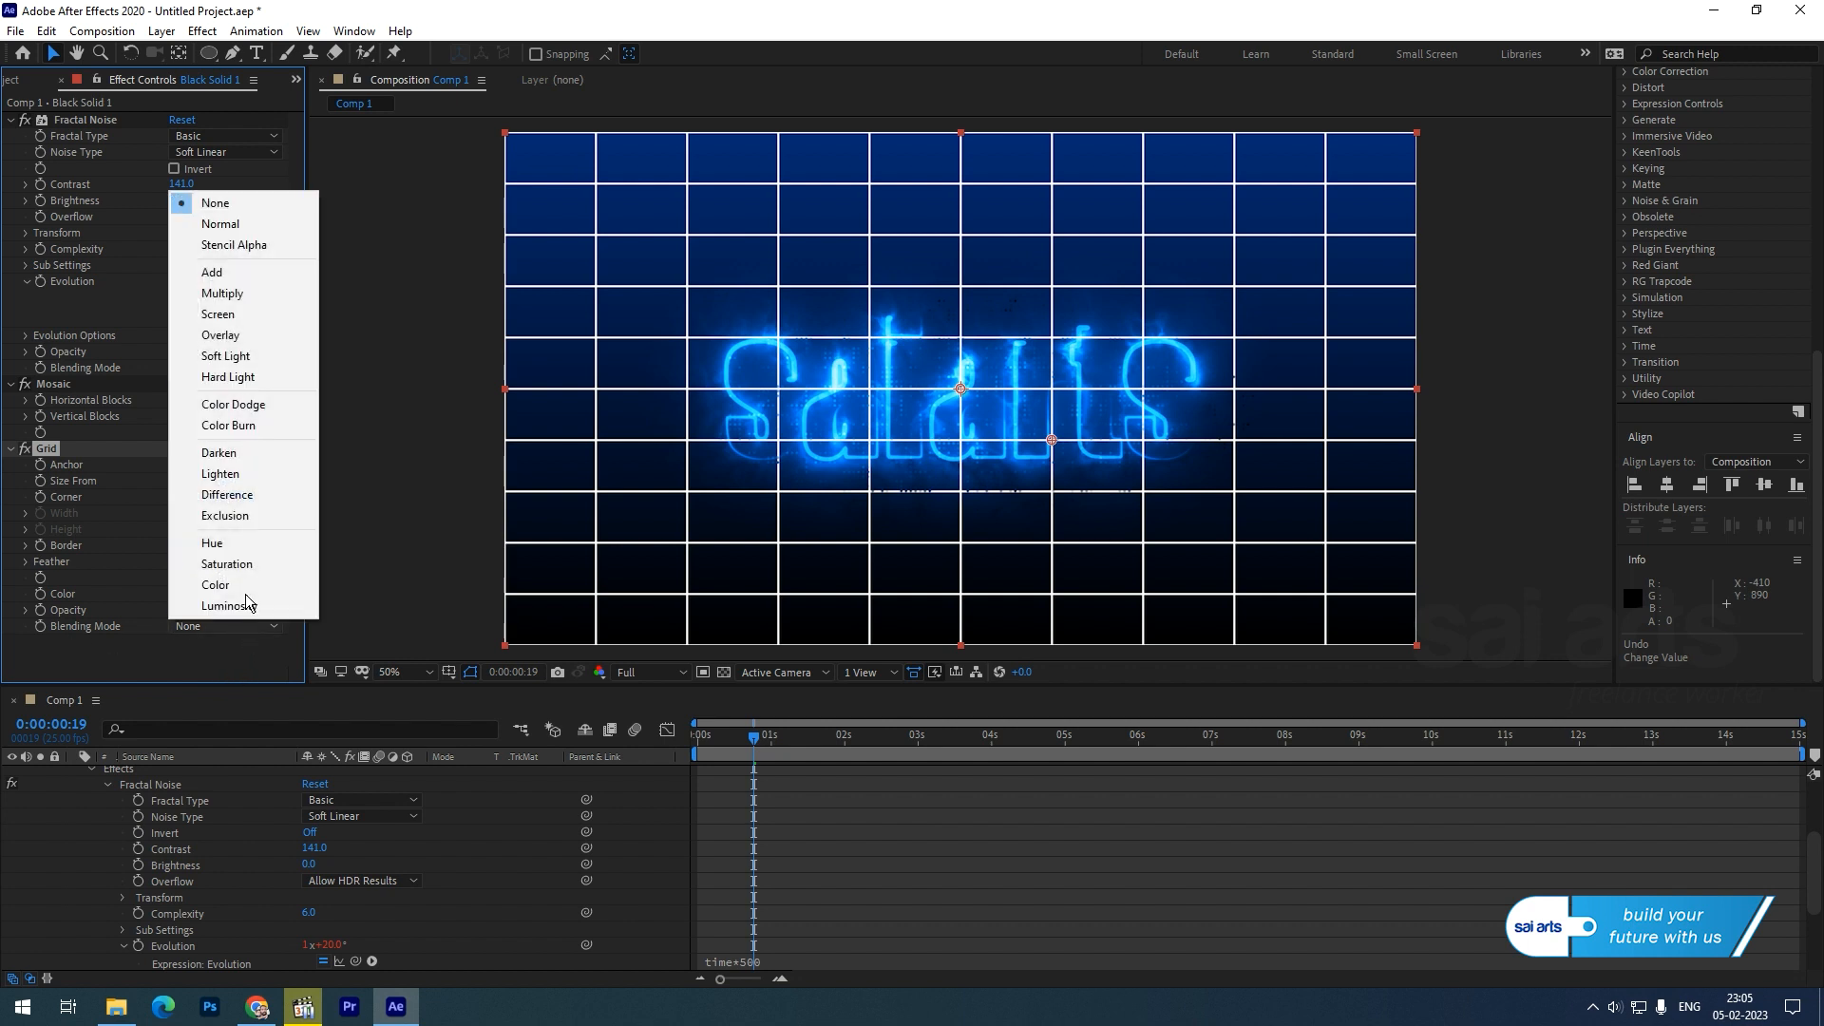
{"action": "left_click", "coordinate": [259, 247]}
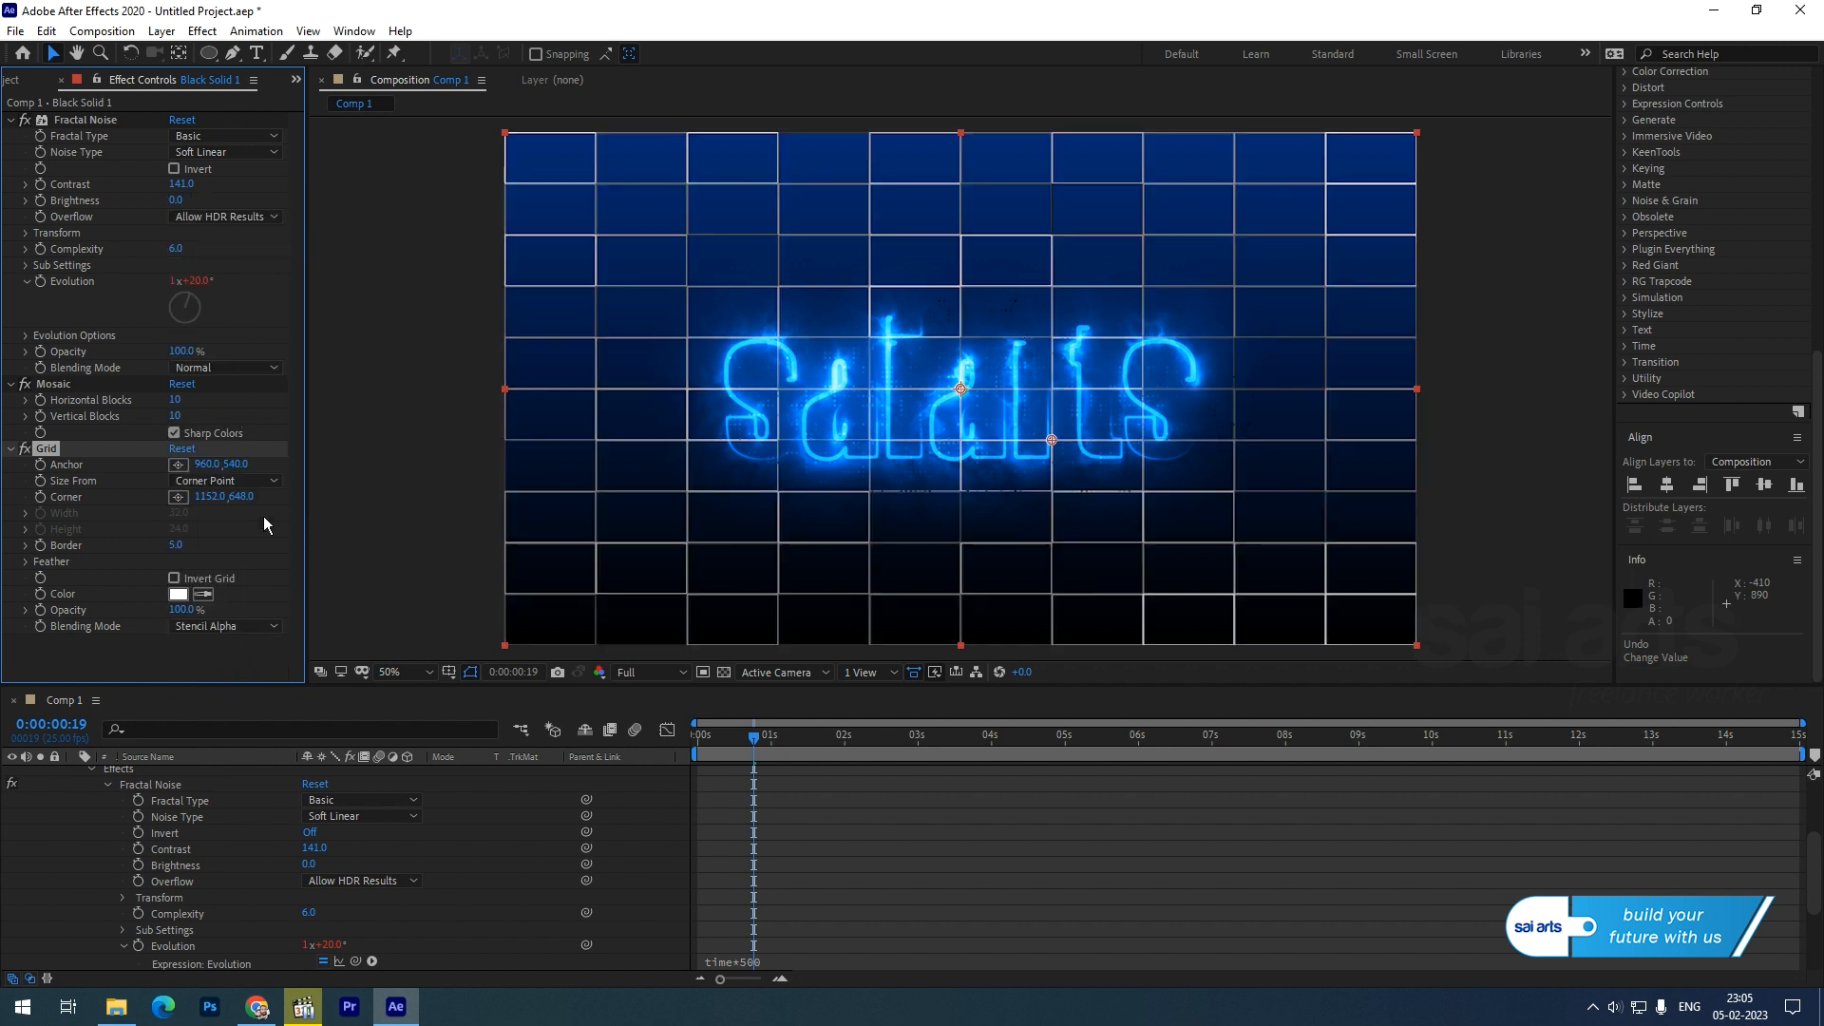
{"action": "left_click", "coordinate": [175, 577]}
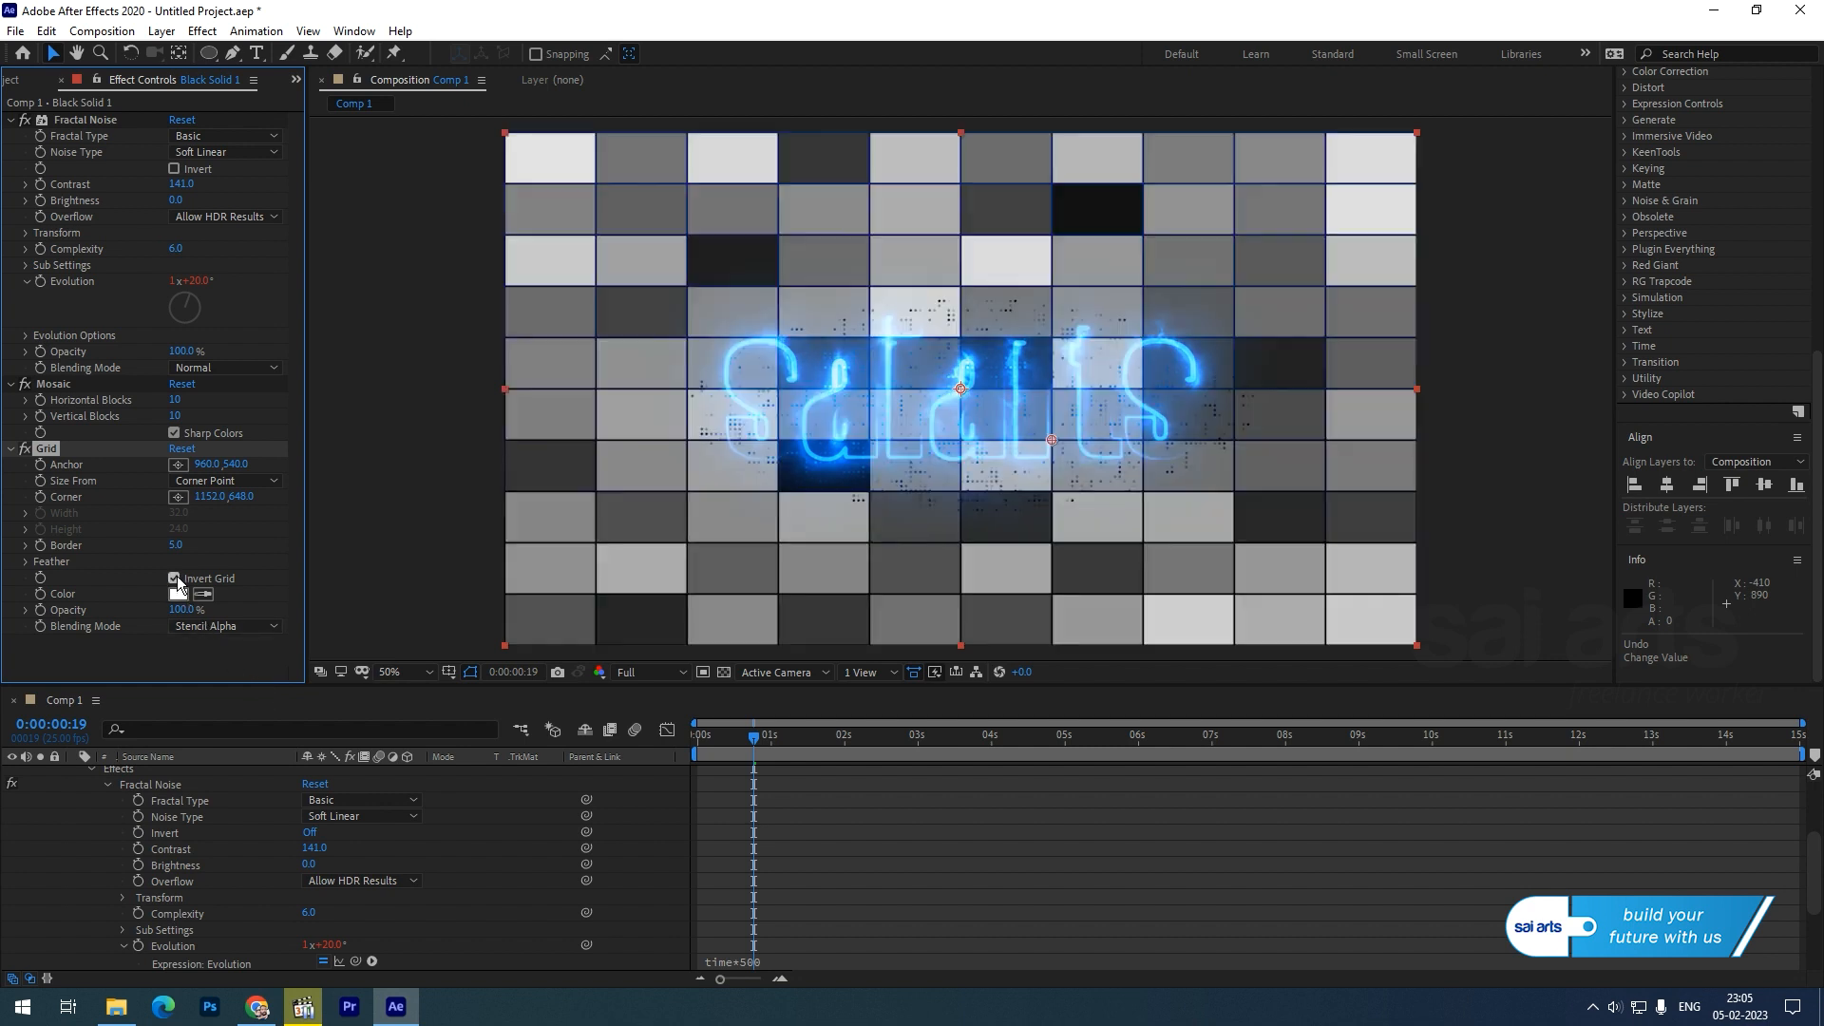
{"action": "left_click_drag", "start_coordinate": [188, 544], "coordinate": [207, 550]}
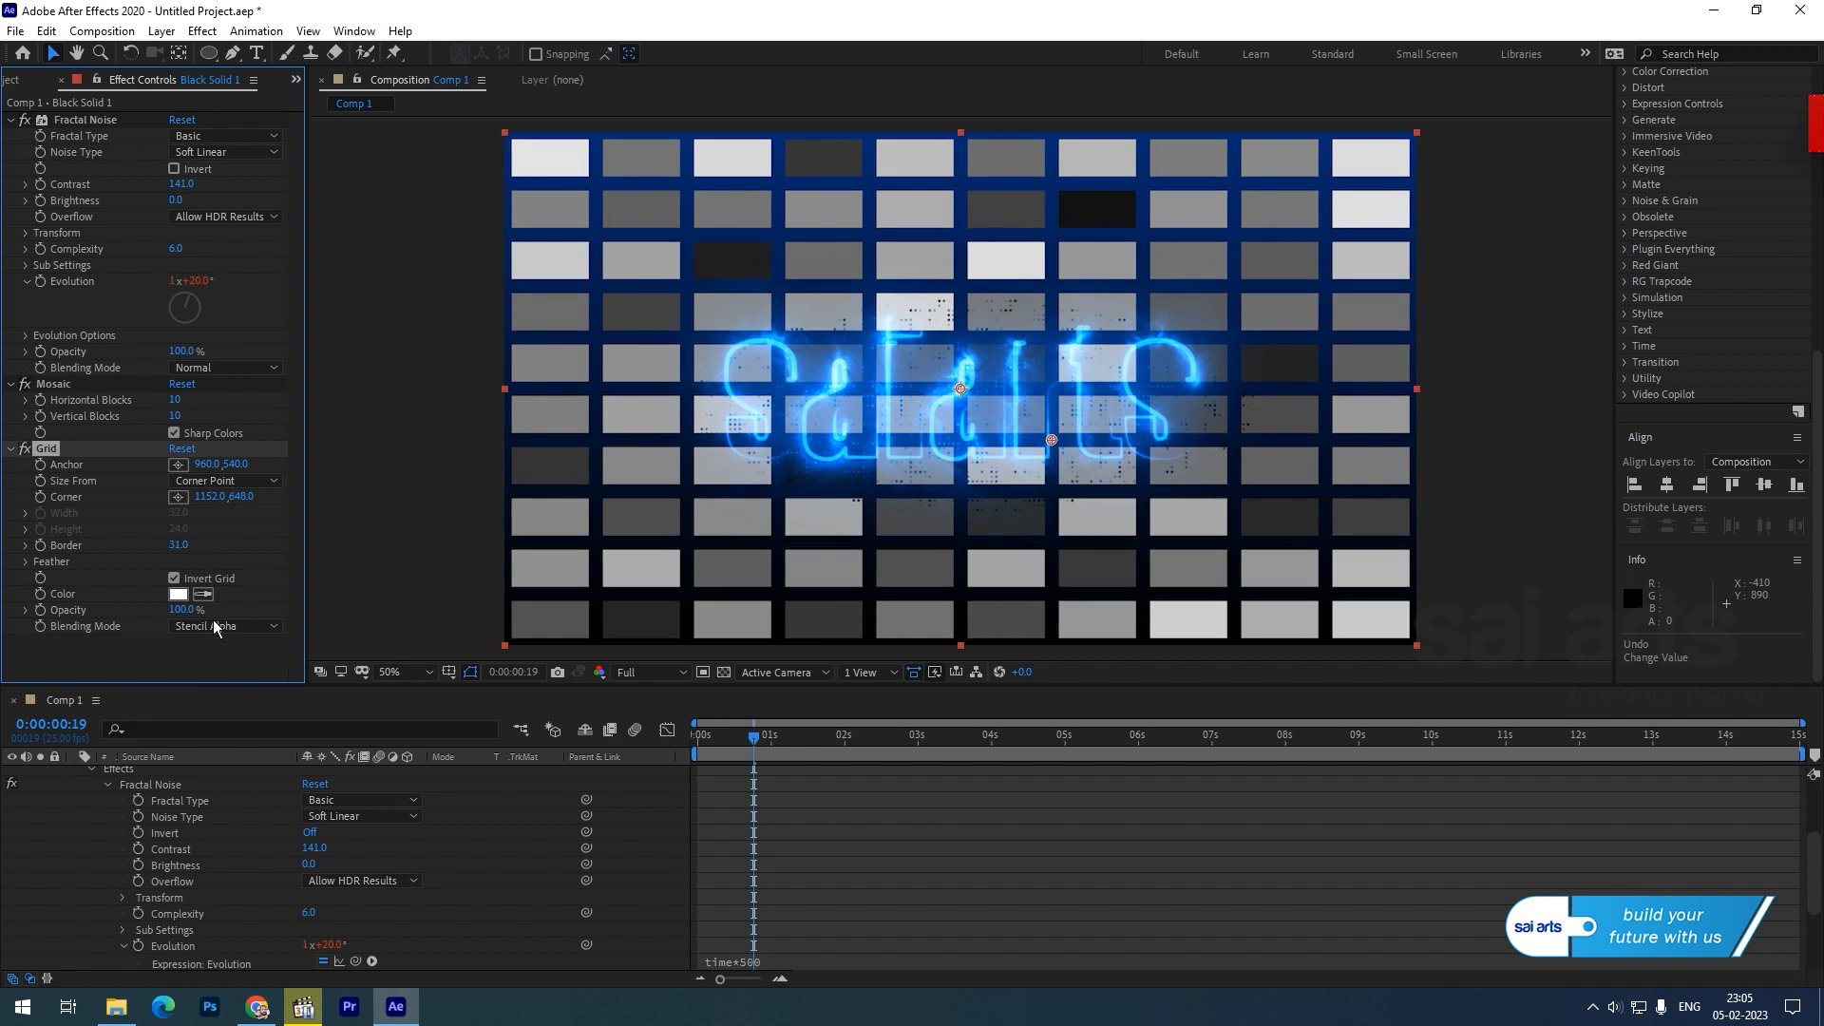
- Set the black solid layer's blending mode to Overlay and preview the composition from the start
{"action": "scroll", "coordinate": [129, 806], "scroll_direction": "up", "scroll_amount": 2}
{"action": "left_click", "coordinate": [73, 848]}
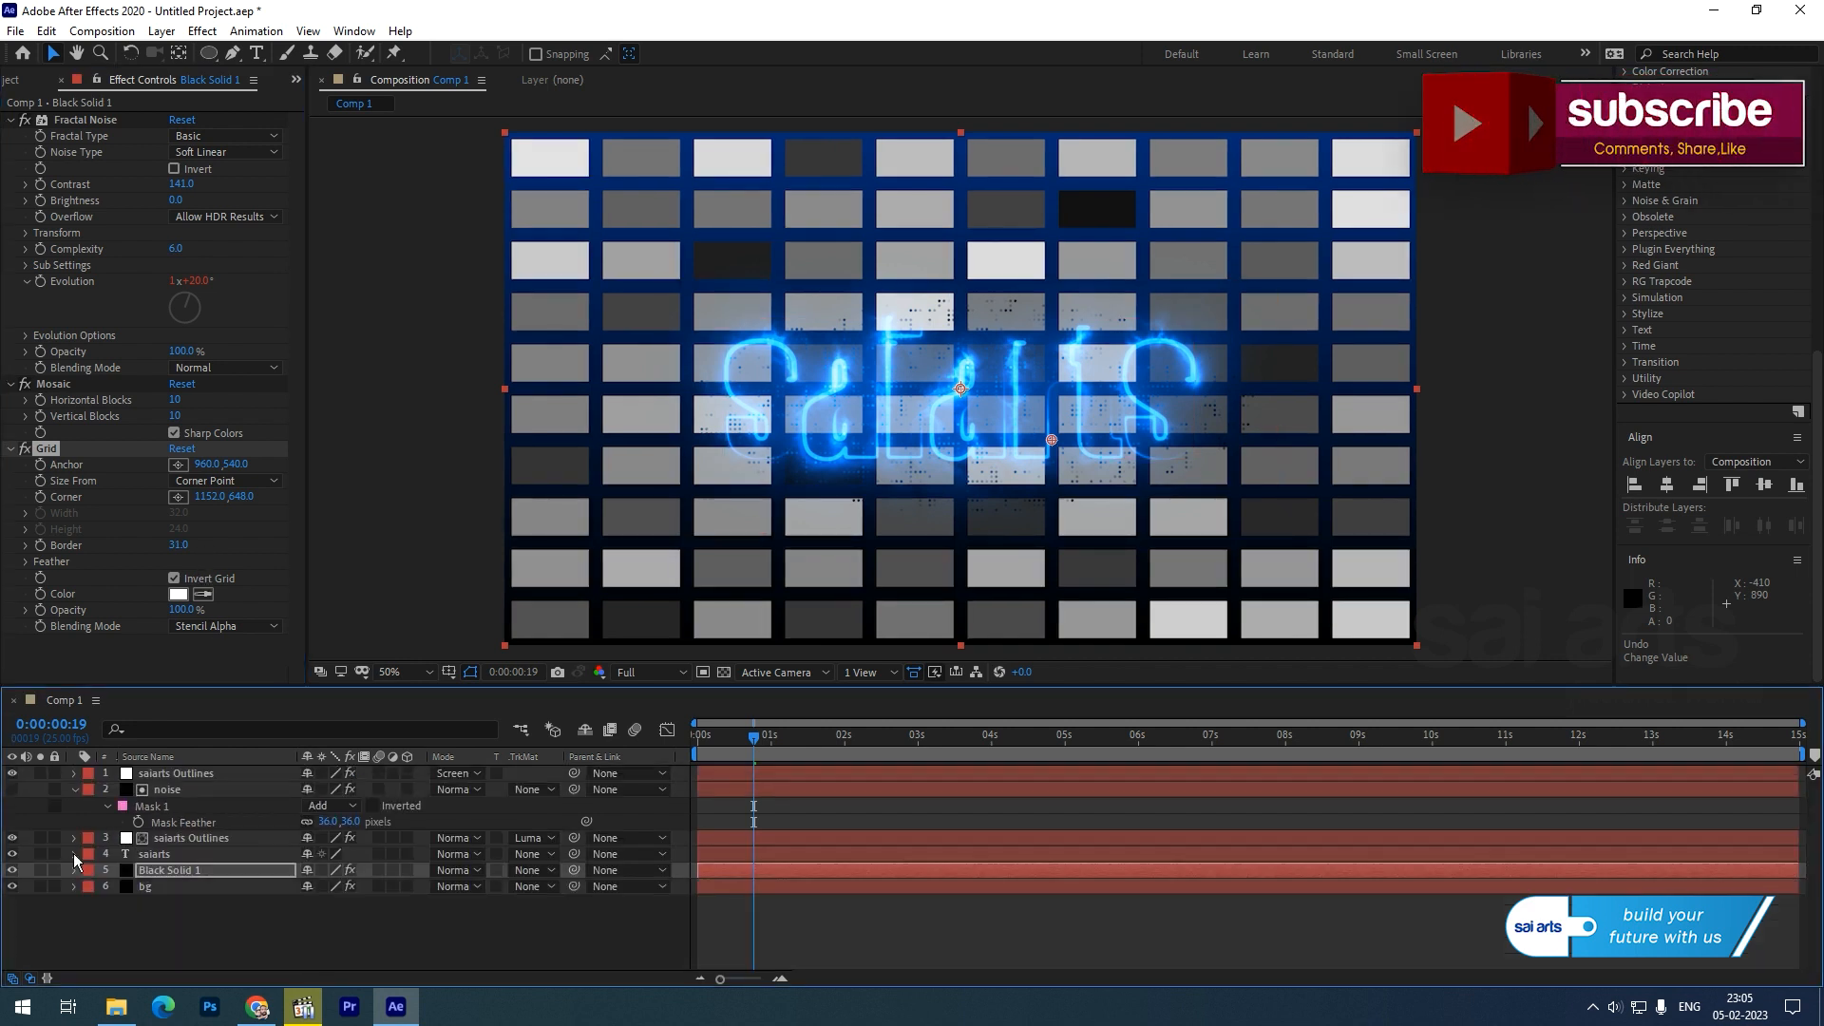
{"action": "left_click", "coordinate": [477, 870]}
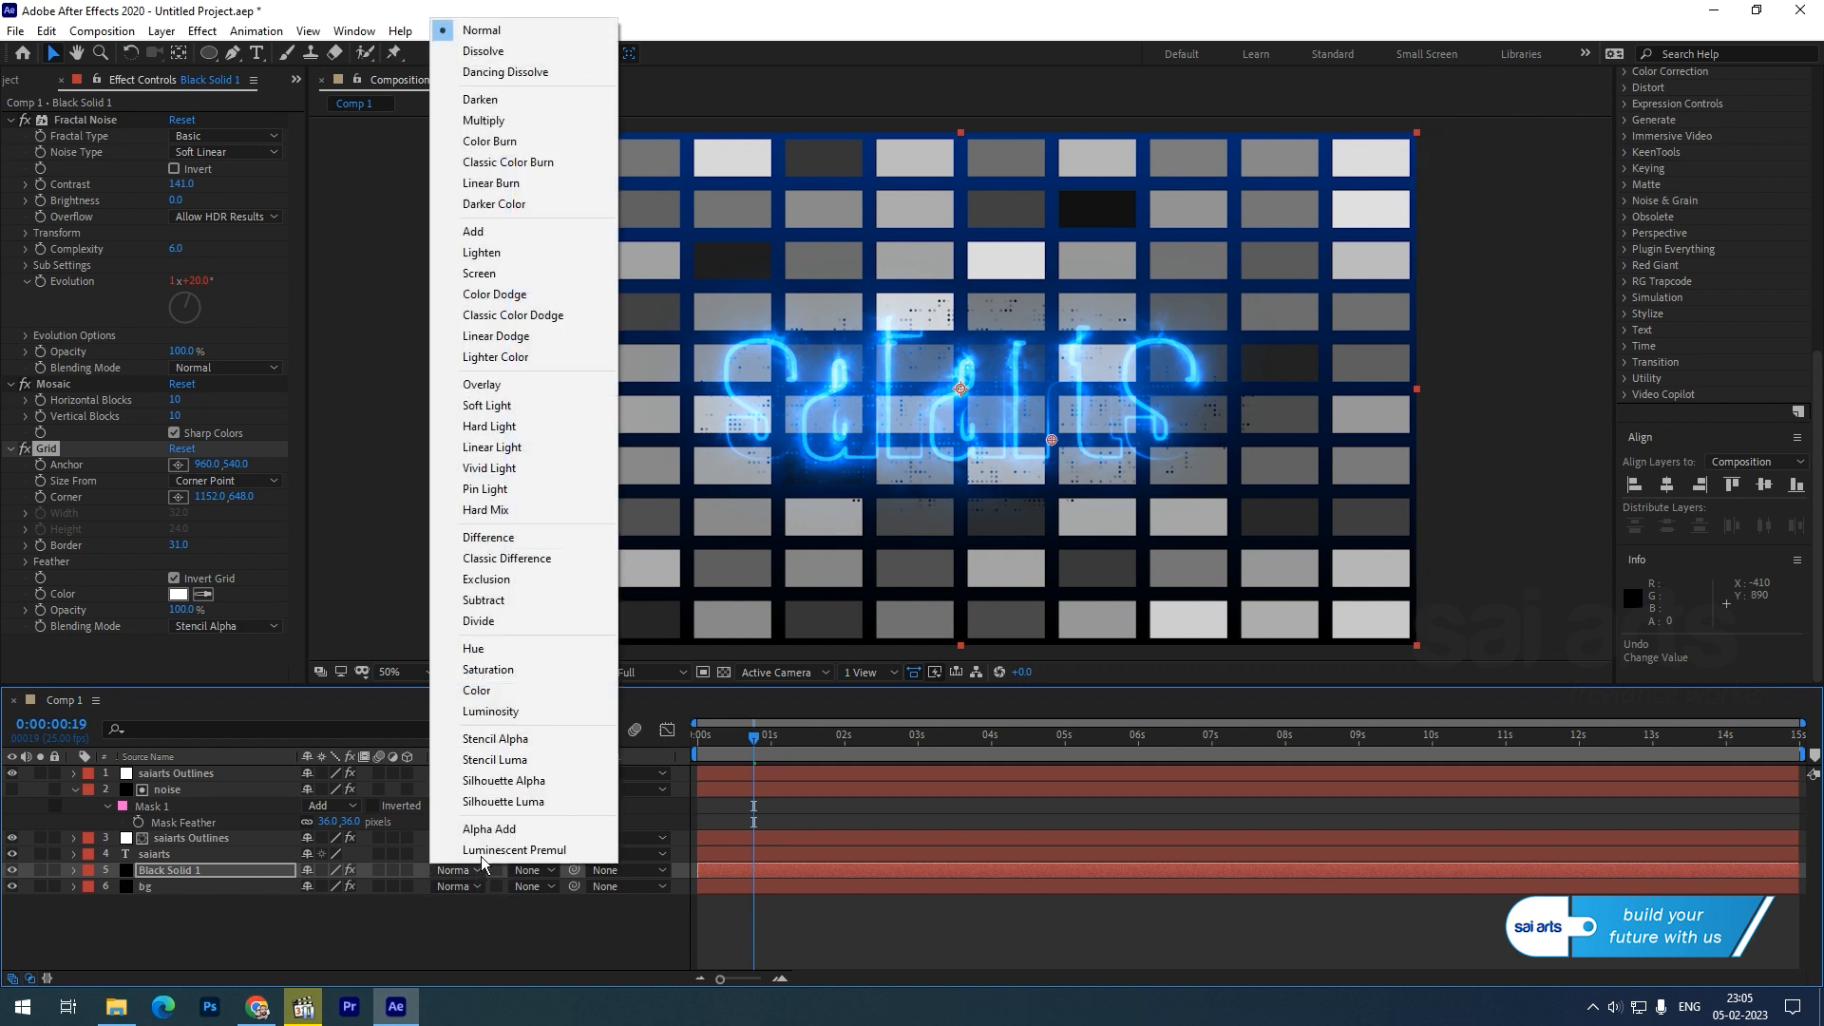
{"action": "left_click", "coordinate": [532, 385]}
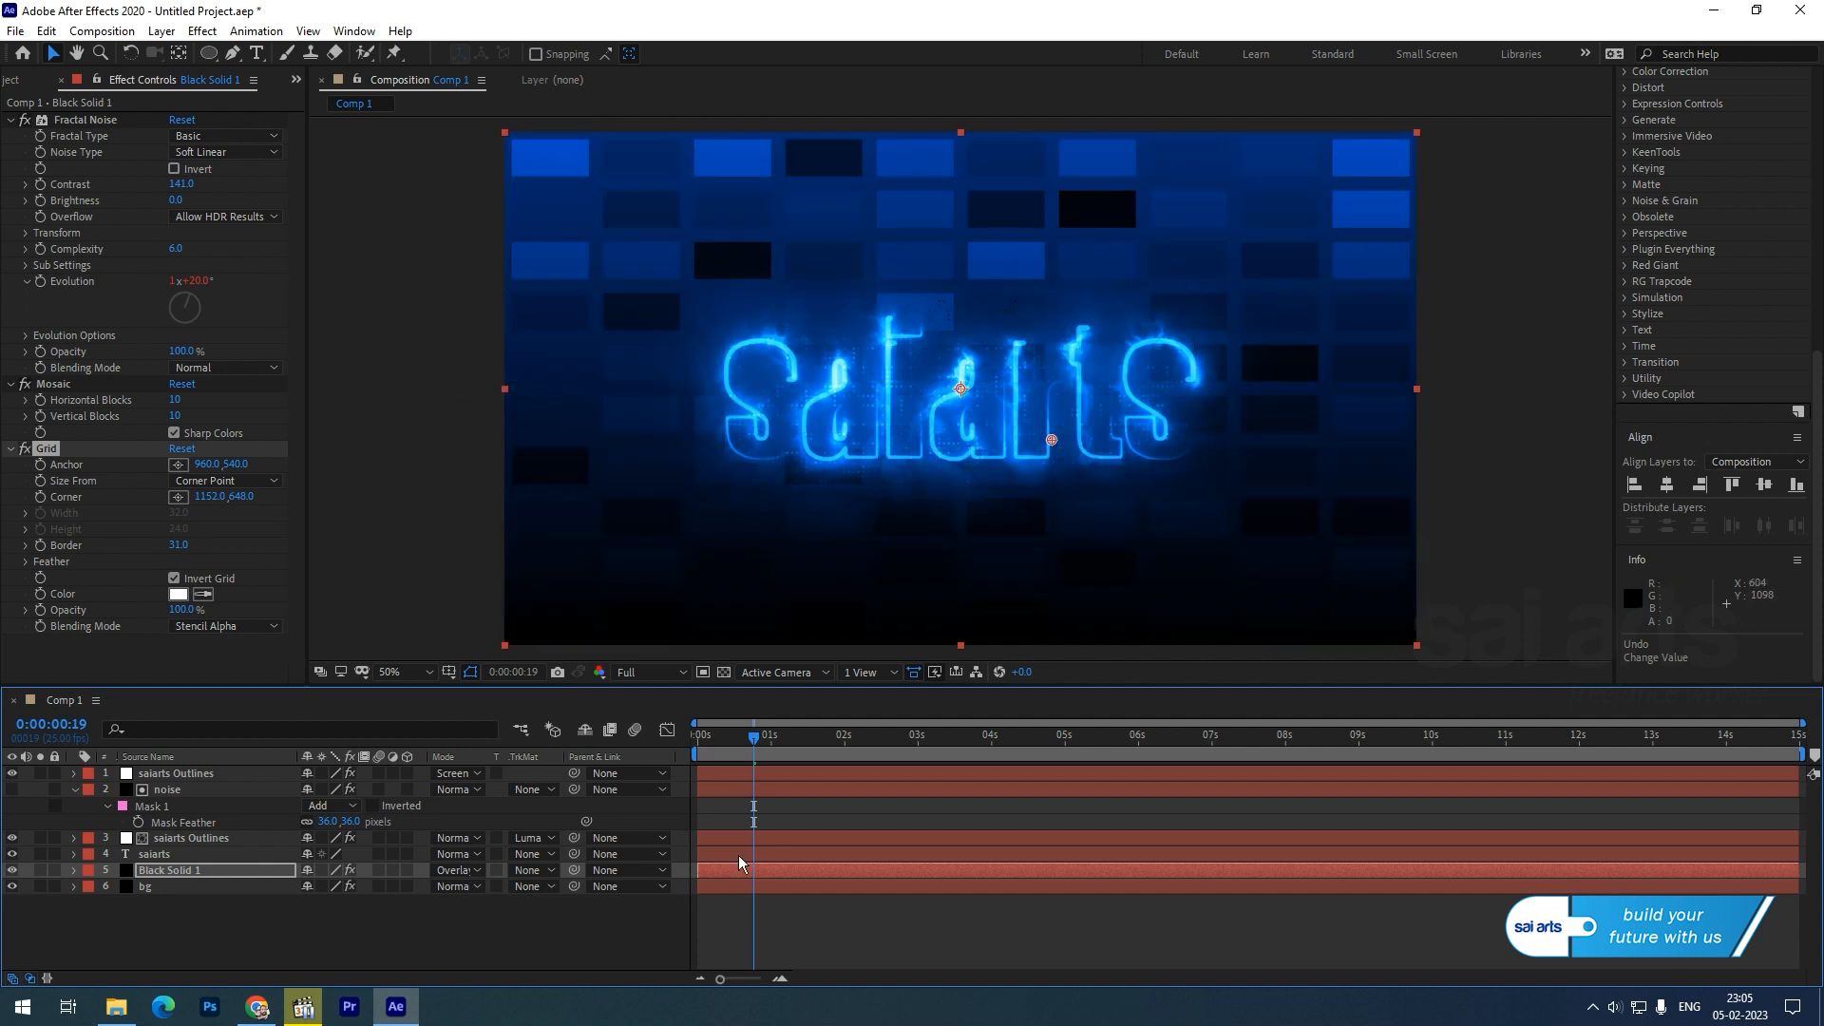
{"action": "key", "text": "Home"}
{"action": "key", "text": "space"}
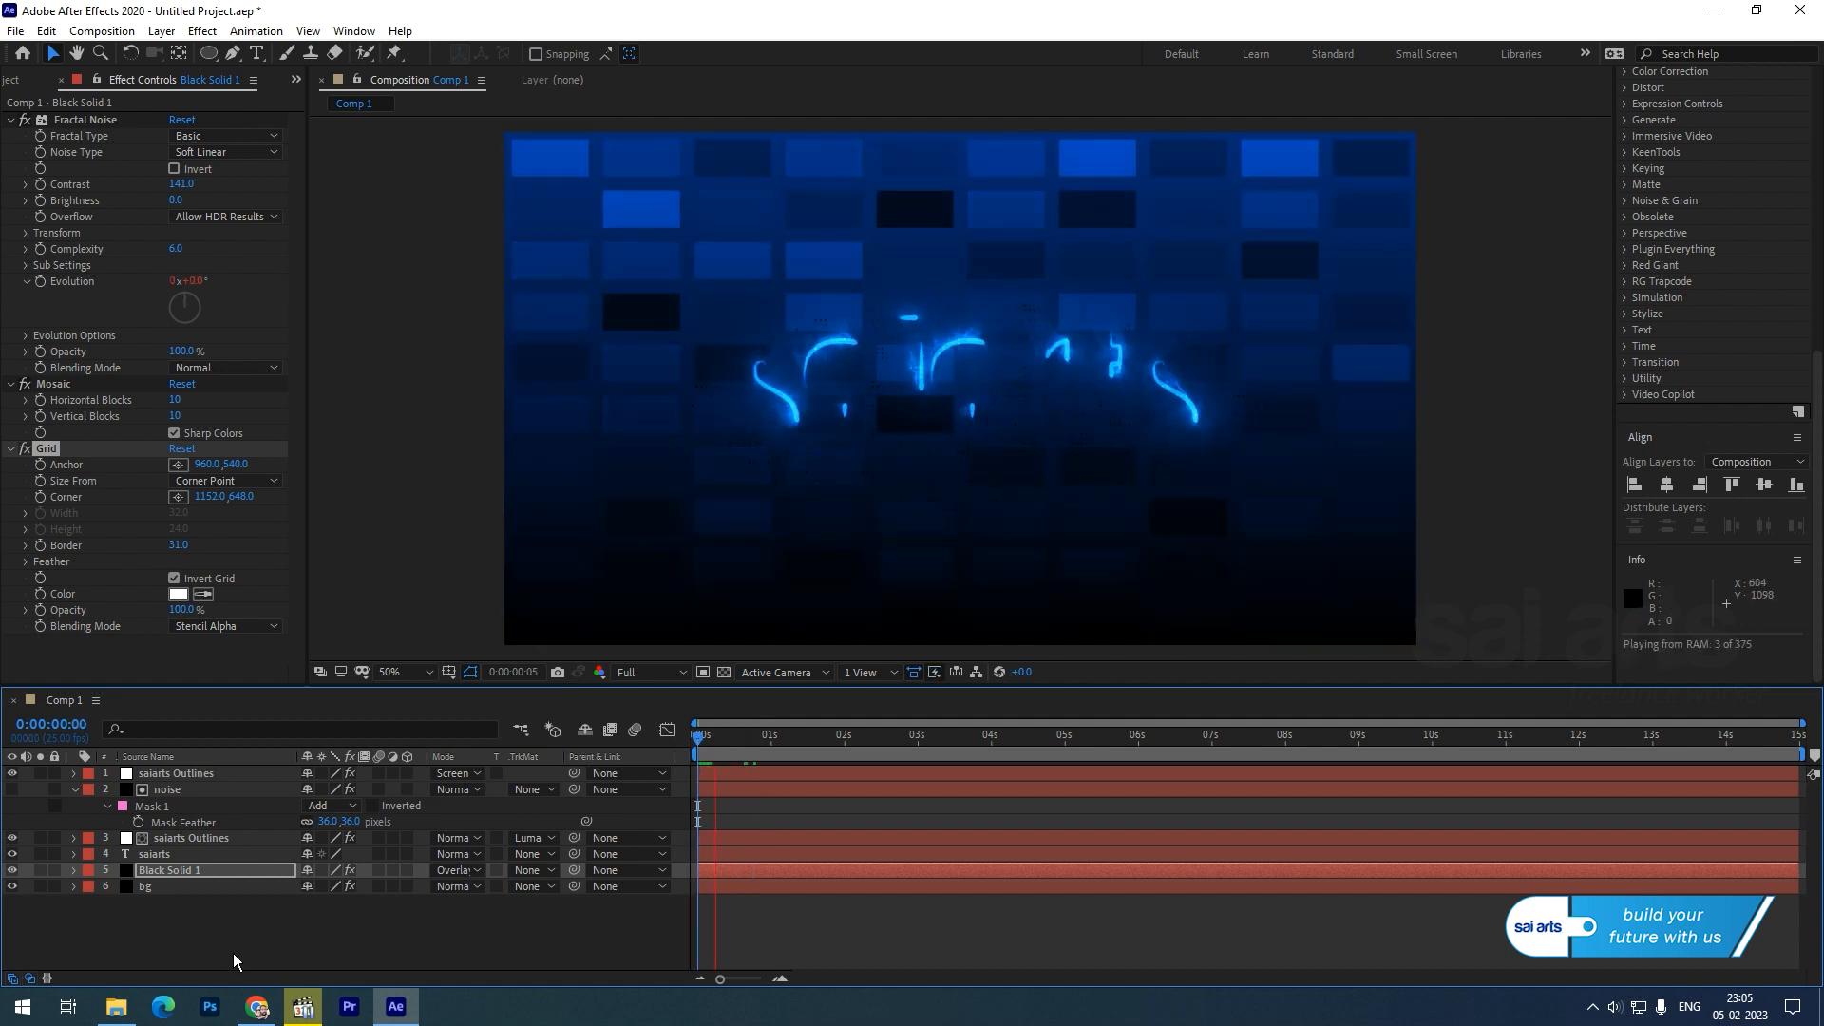